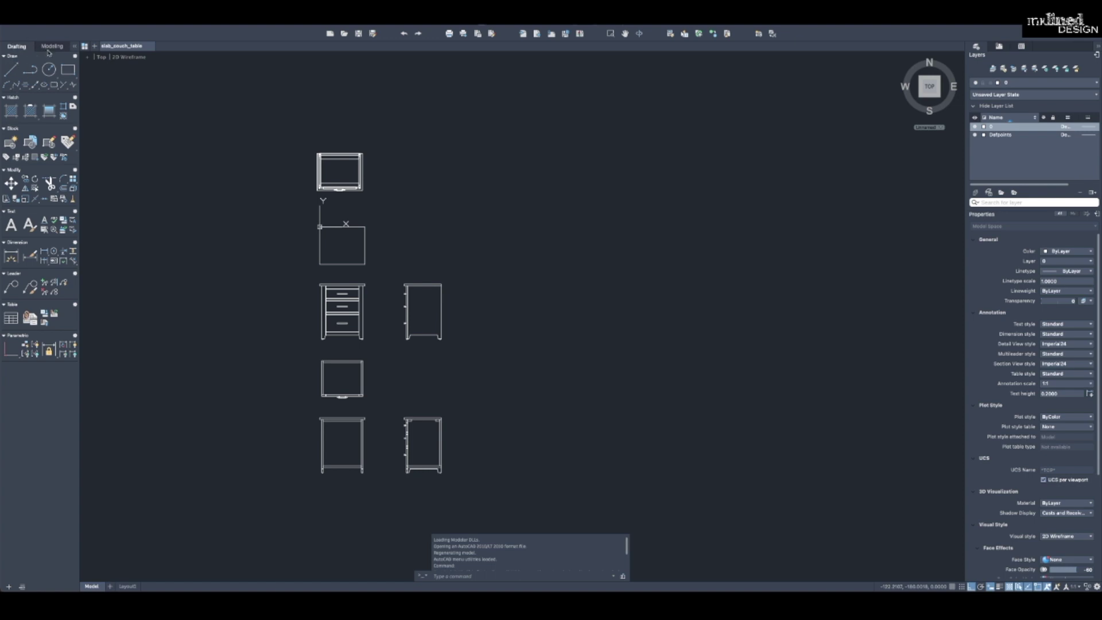
Switch to the Modeling tool set and set the view of the drawing to SW Isometric.
click(34, 47)
click(48, 49)
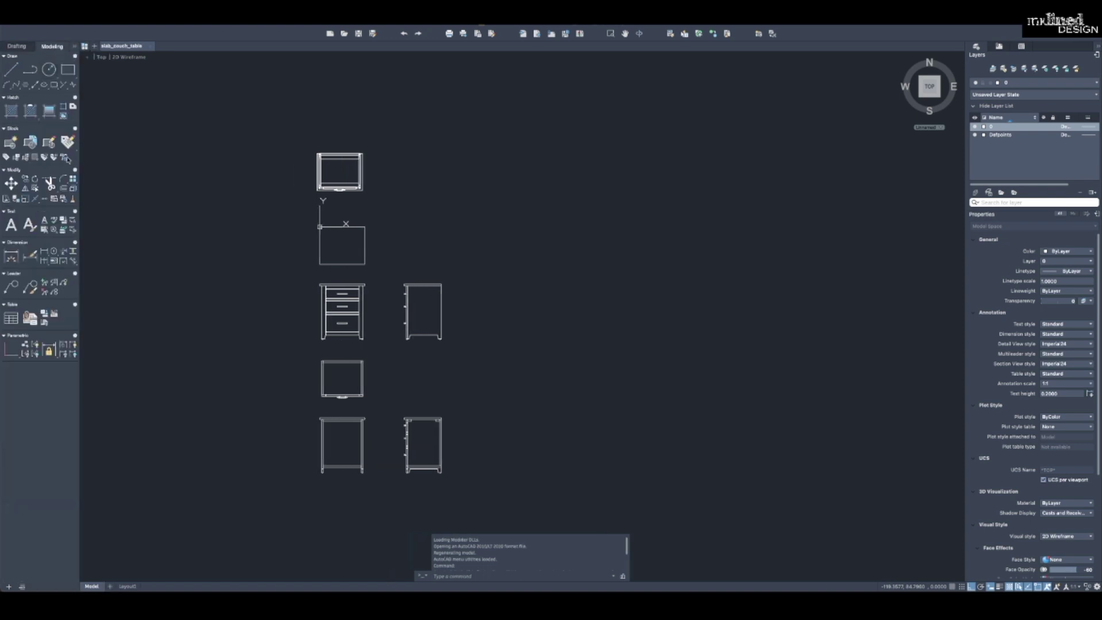
click(101, 58)
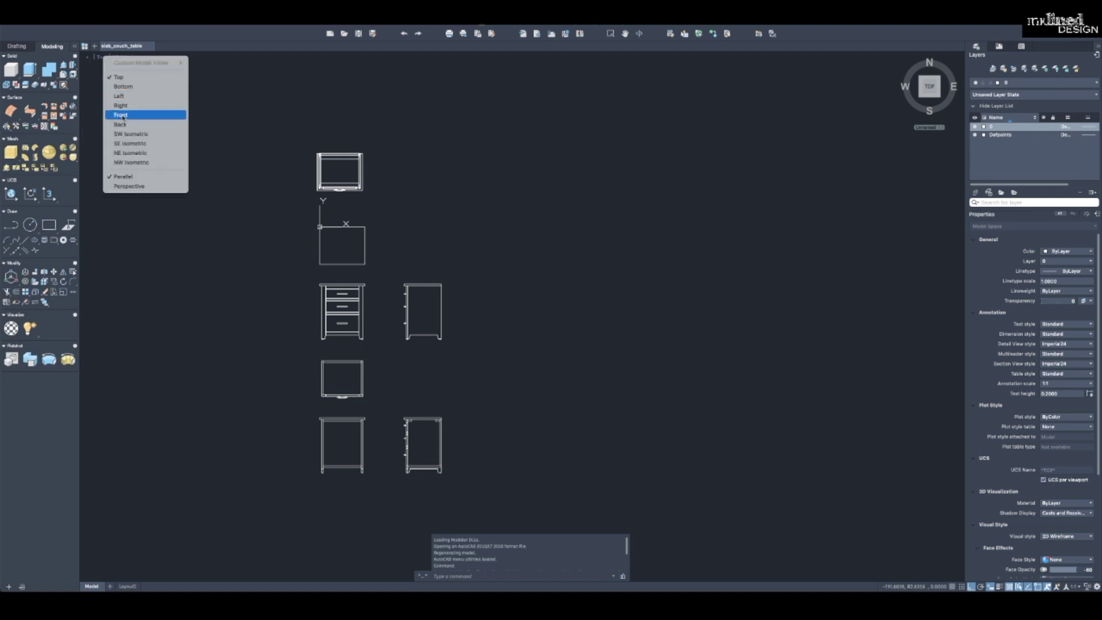
click(130, 133)
Examine the finished 3D three-drawer cabinet and the flat 2D views laid out beside it.
scroll(492, 448, down, 3)
scroll(353, 275, up, 5)
scroll(349, 280, down, 2)
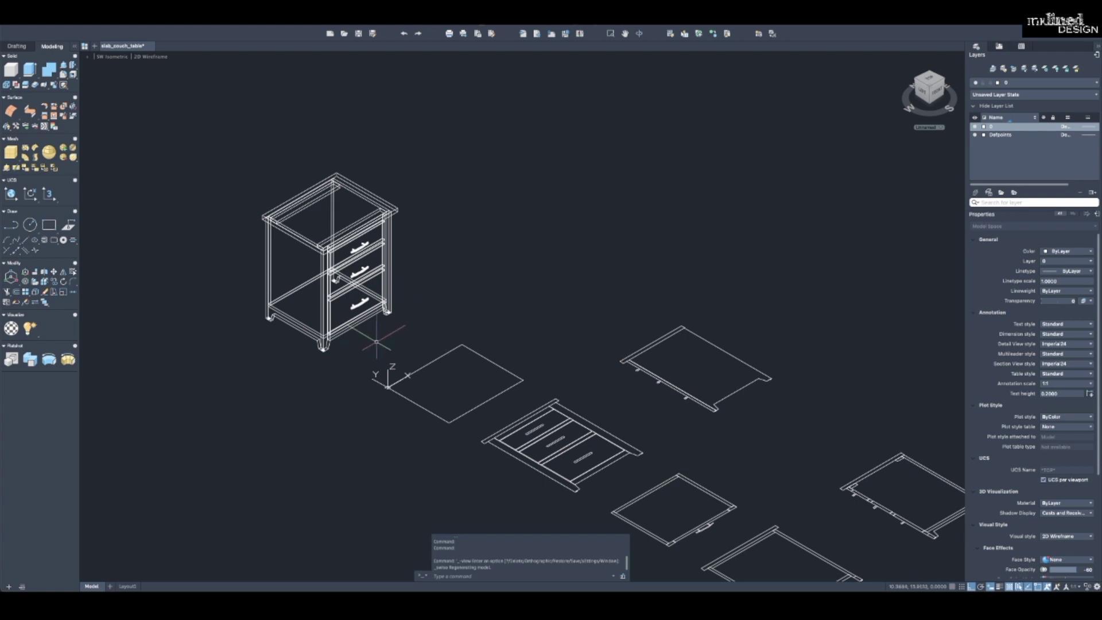
scroll(381, 347, down, 2)
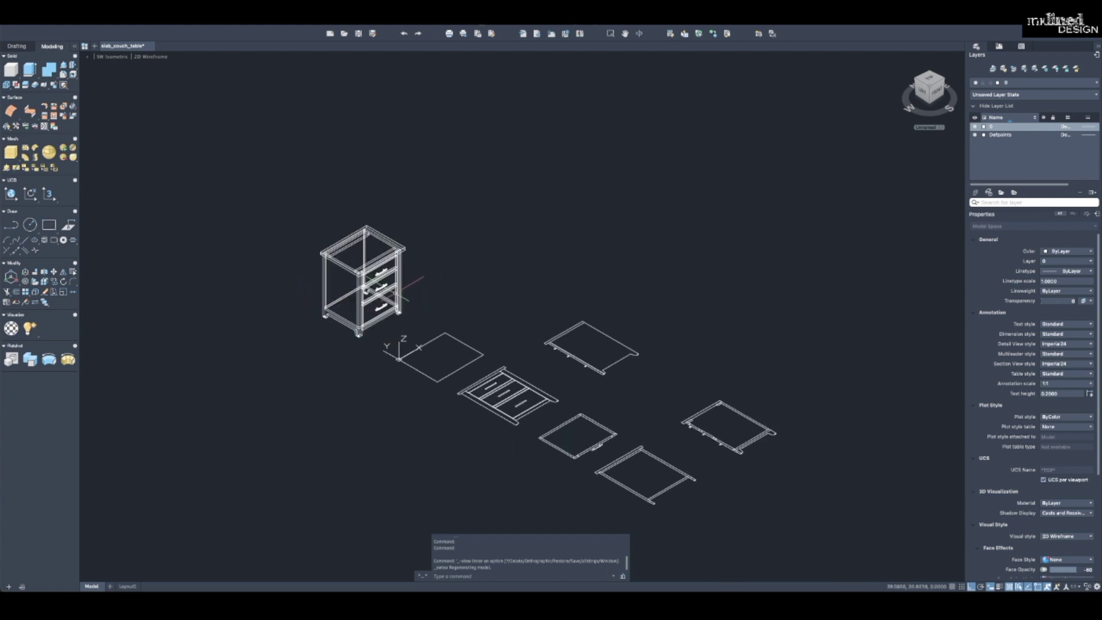
scroll(407, 297, down, 2)
middle_drag(398, 385, 297, 350)
scroll(264, 333, up, 3)
scroll(265, 332, up, 3)
scroll(247, 270, down, 3)
middle_drag(247, 269, 425, 448)
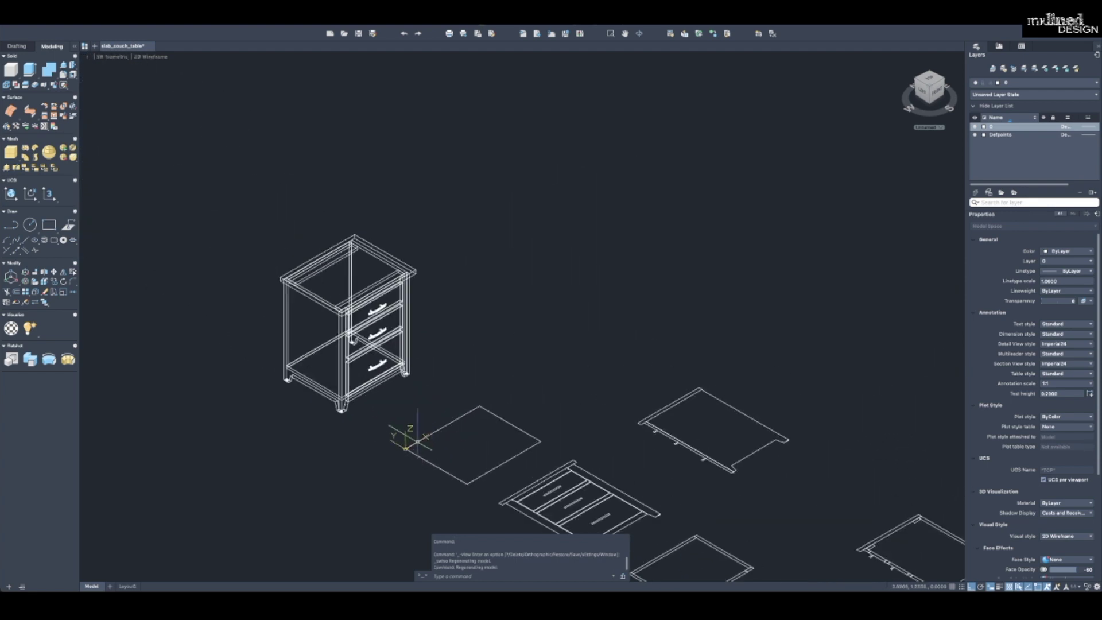
Move the finished 3D cabinet 100 units along the positive Y axis, away from the 2D views.
key(Escape)
text(m)
key(Return)
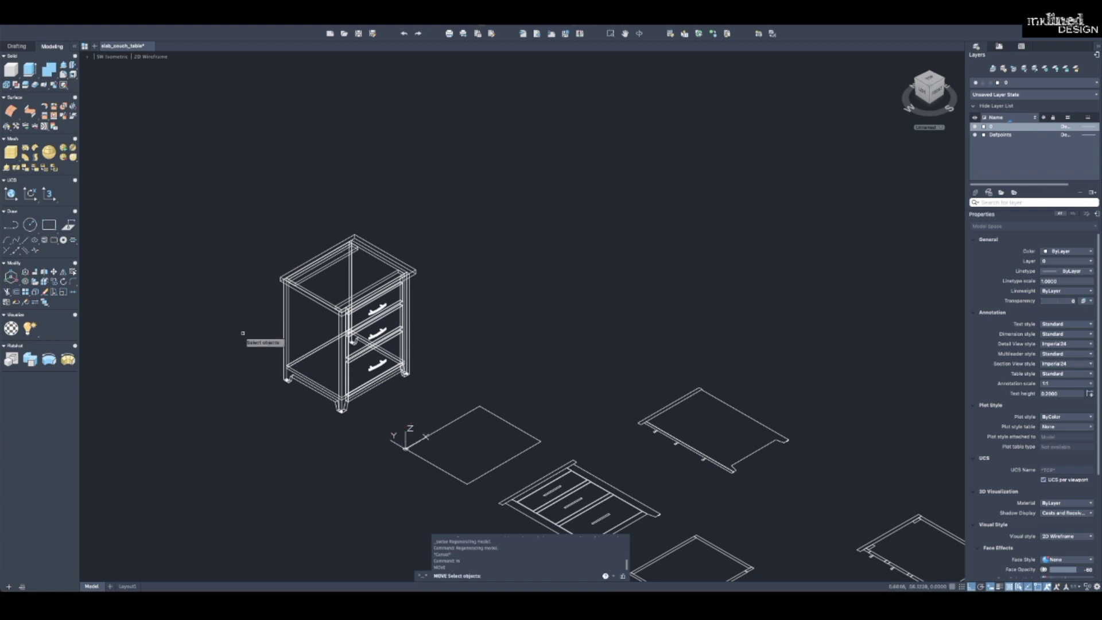
click(241, 134)
click(439, 426)
key(Return)
click(551, 340)
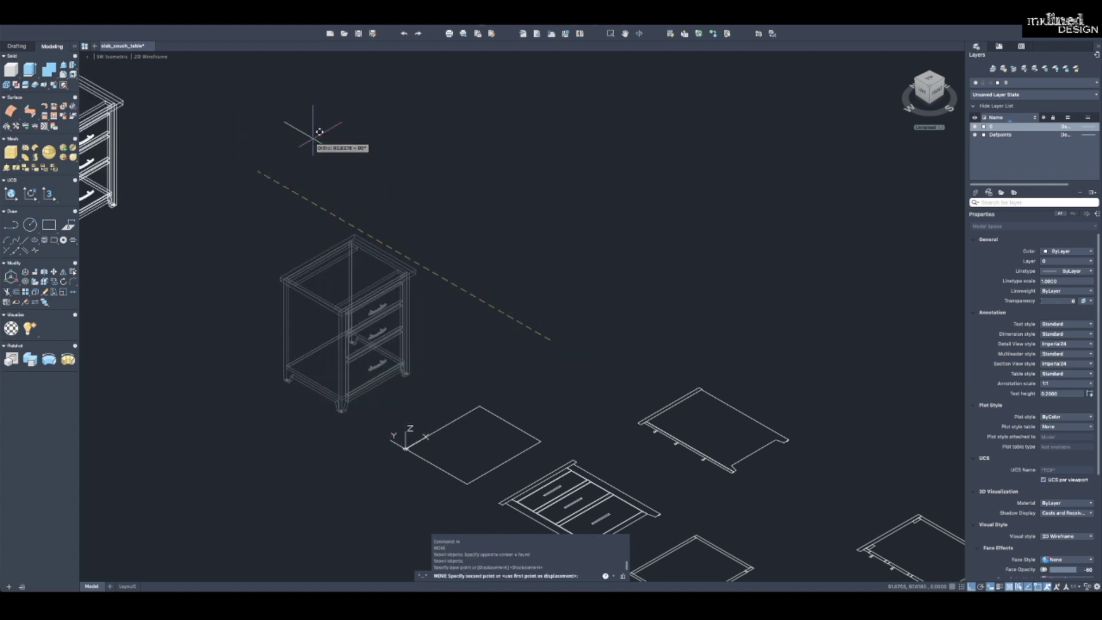
text(100)
key(Return)
key(Escape)
Measure the tabletop's thickness at its outer corner in the front elevation.
middle_drag(561, 278, 349, 149)
scroll(344, 361, up, 3)
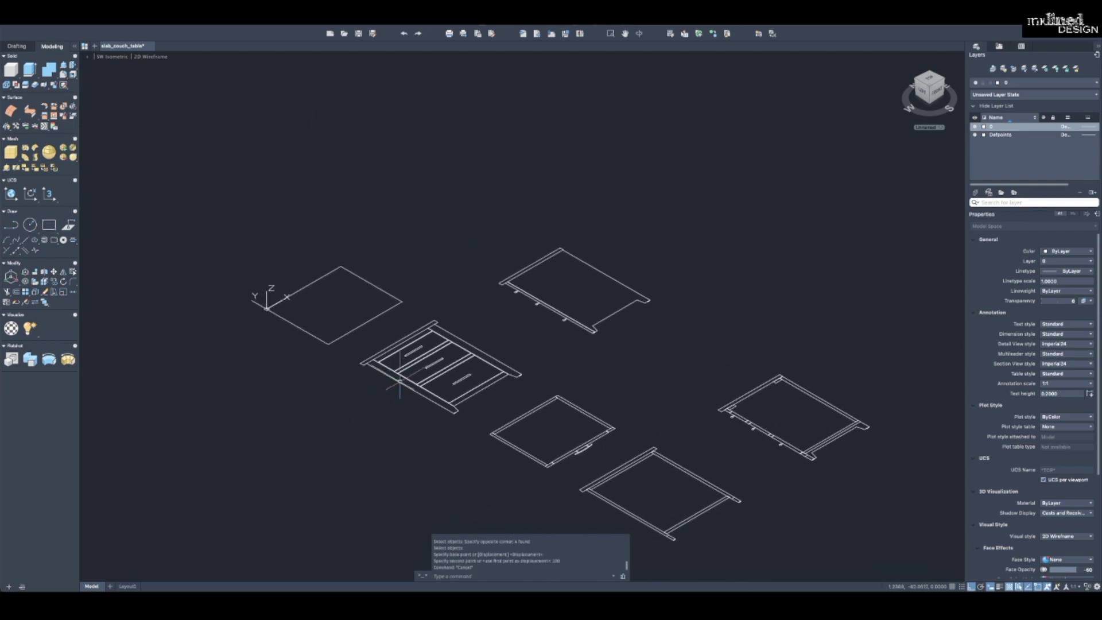
text(di)
key(Return)
click(343, 357)
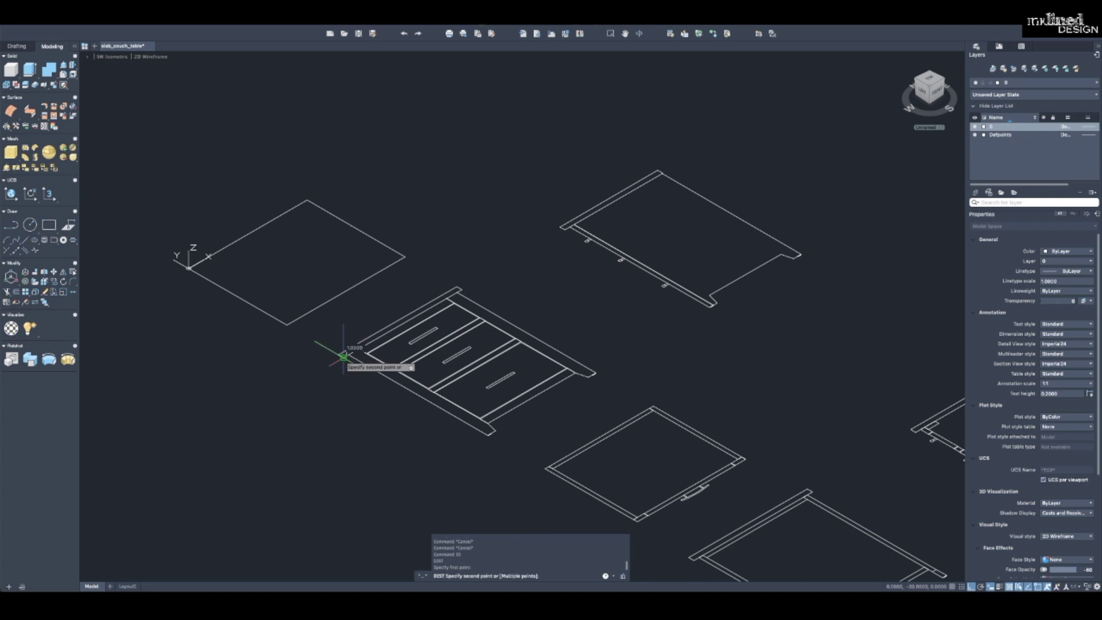
key(Escape)
Measure the front elevation's leg from the bottom of the foot up to the tabletop.
text(di)
key(Return)
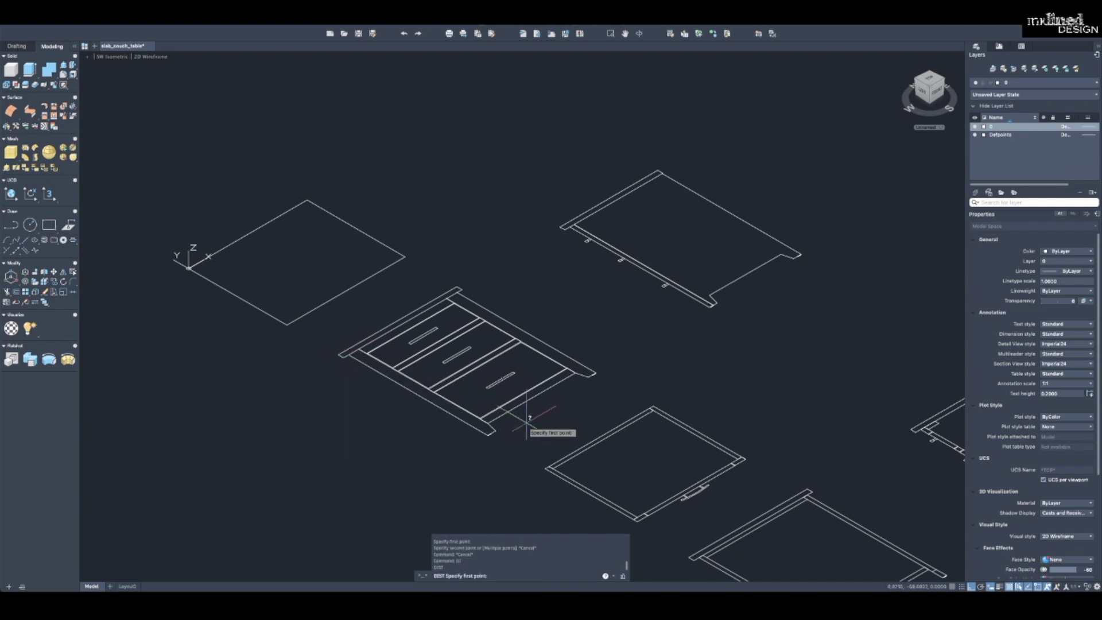
scroll(517, 439, up, 6)
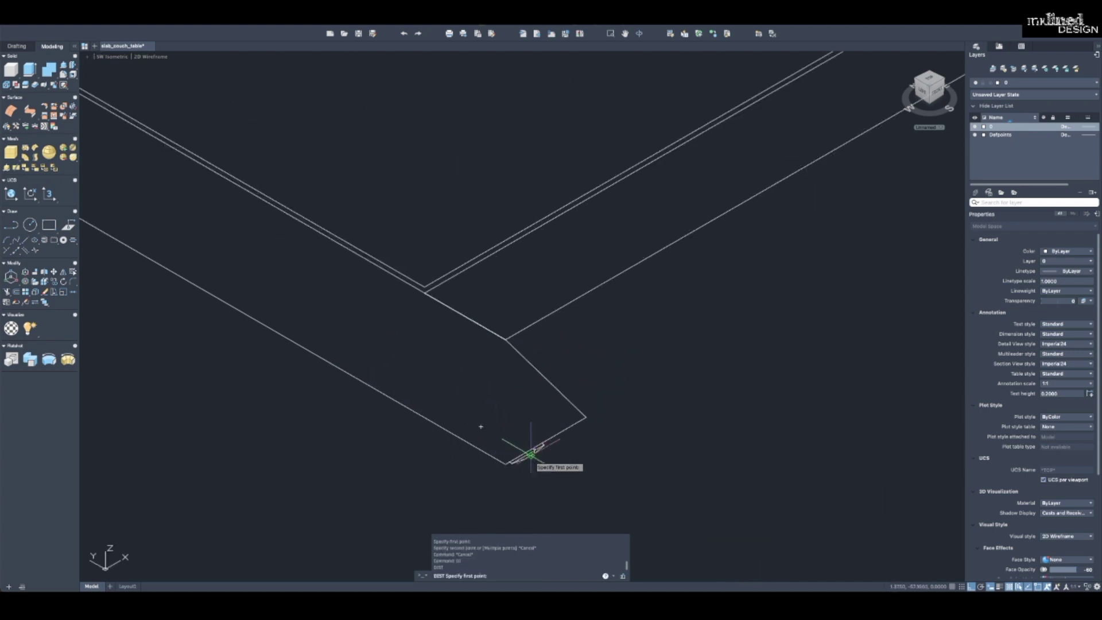
click(520, 458)
scroll(435, 386, down, 5)
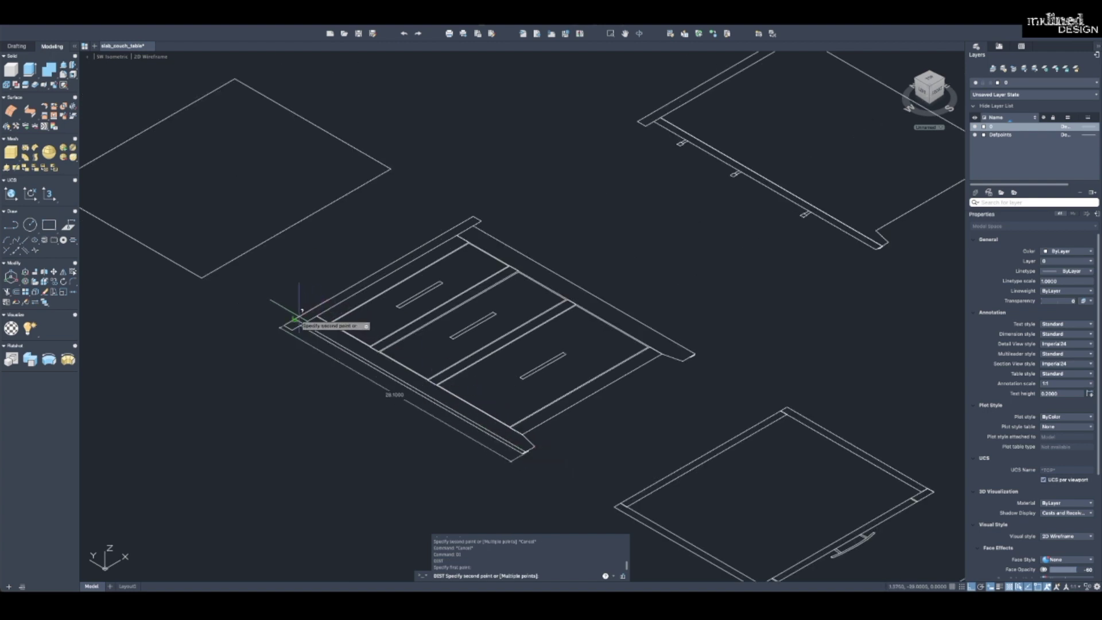
key(Escape)
key(Escape)
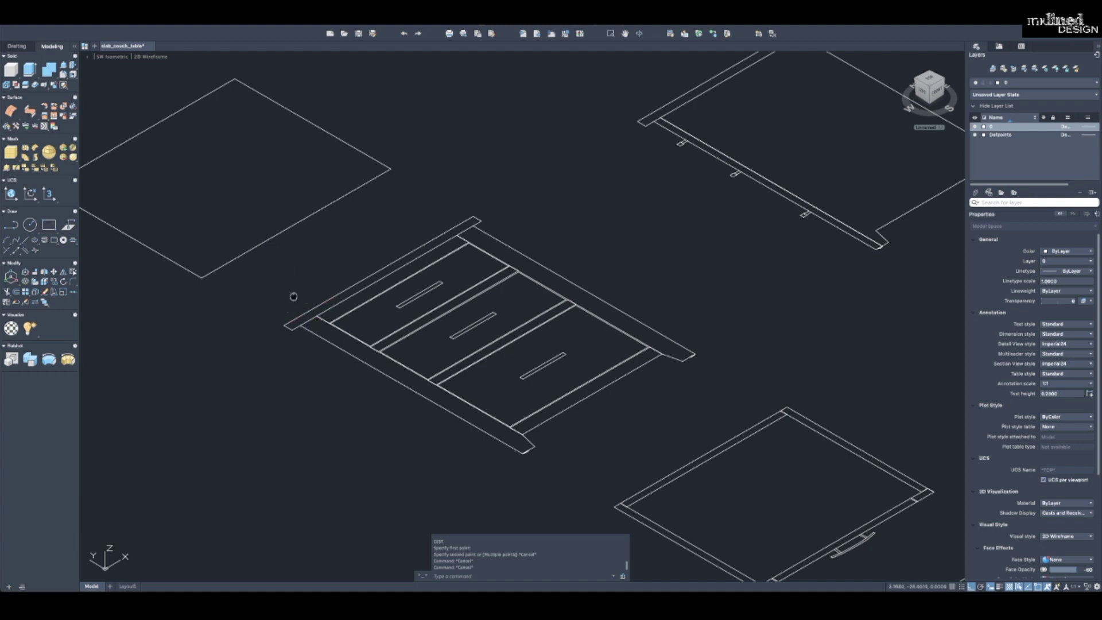
Measure upward from the near corner of the tabletop's plan rectangle.
middle_drag(292, 295, 367, 364)
text(di)
key(Return)
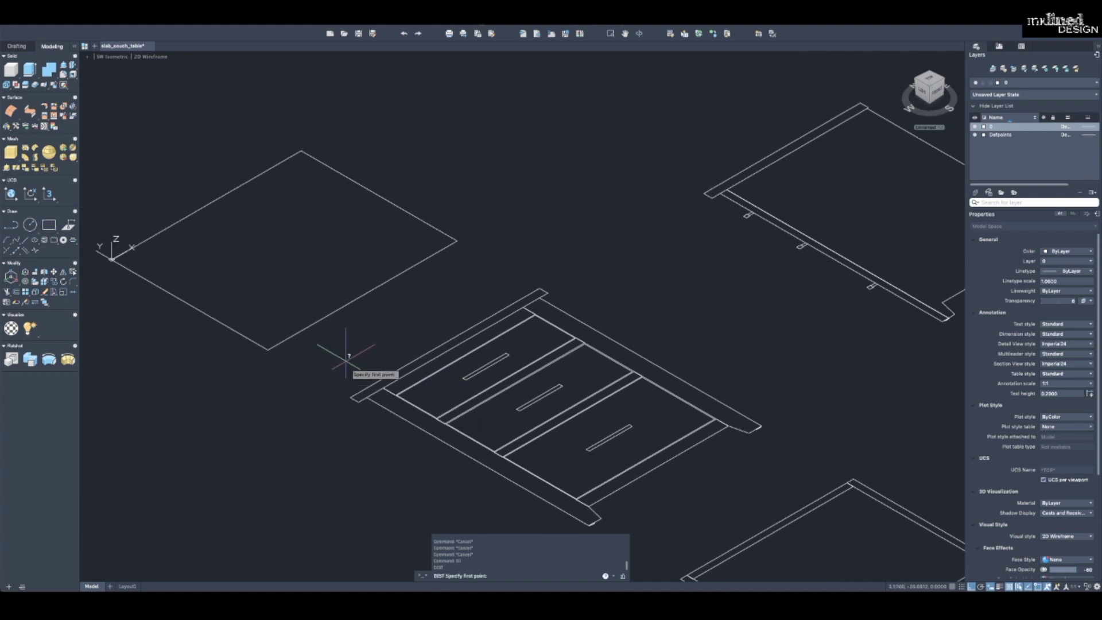
click(268, 348)
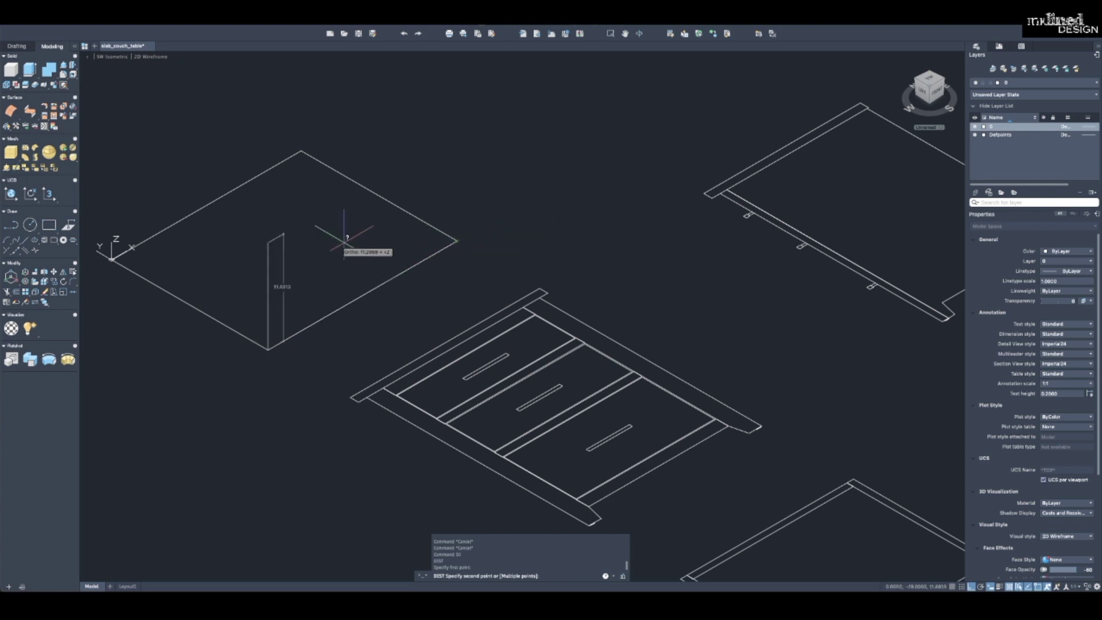
key(Escape)
key(Escape)
key(Escape)
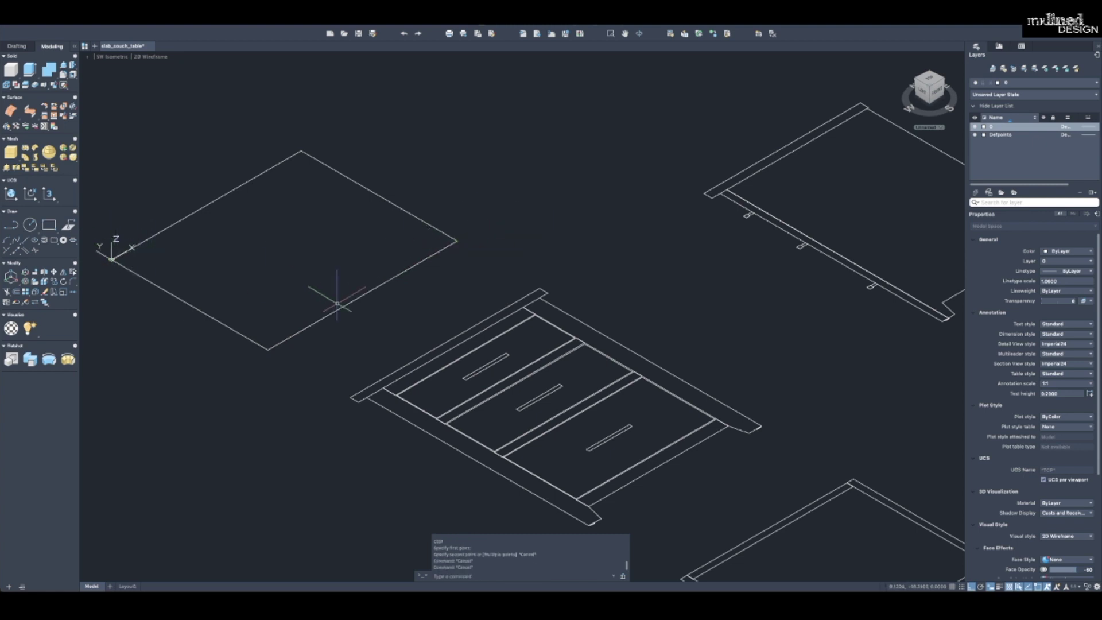
Measure from the lower front corner of the tabletop in the side elevation.
middle_drag(443, 276, 226, 316)
scroll(590, 161, up, 5)
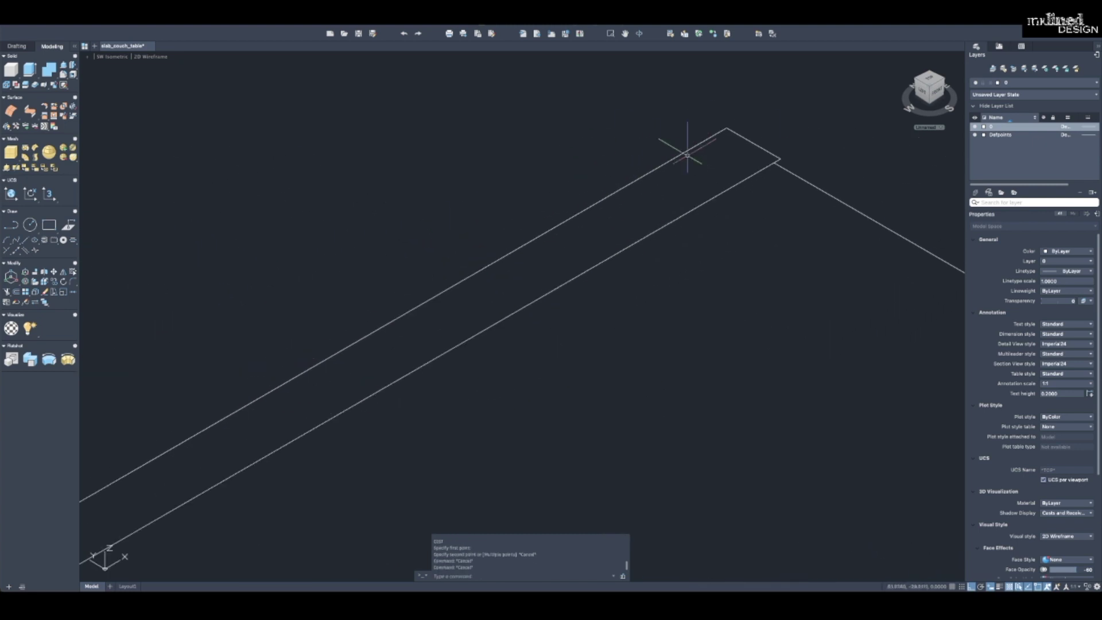
scroll(438, 327, down, 3)
middle_drag(438, 327, 443, 248)
scroll(411, 278, up, 2)
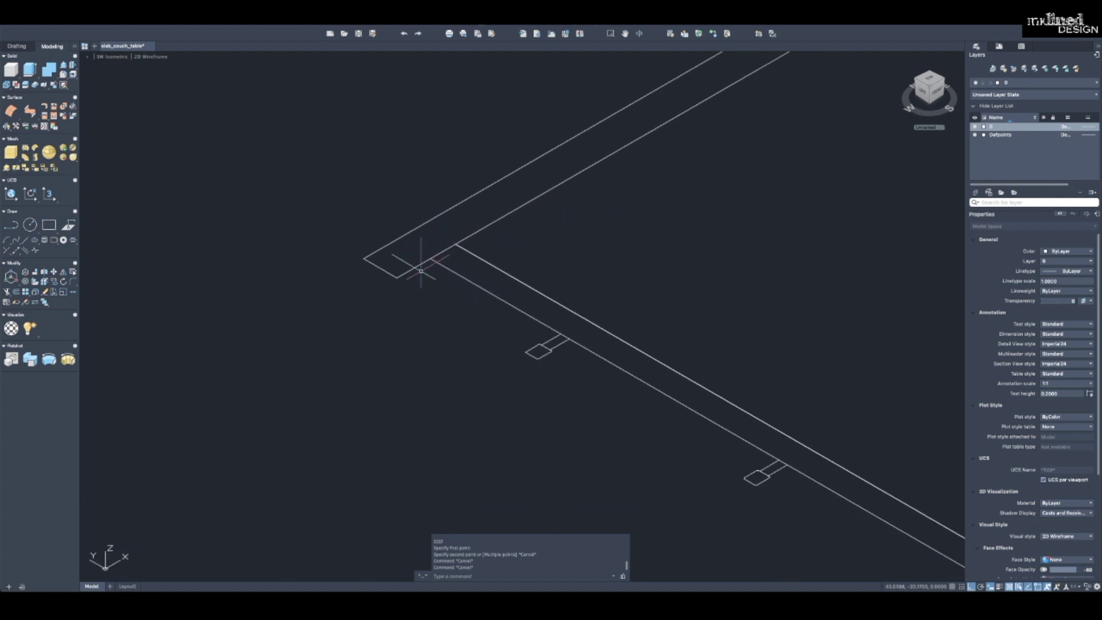
text(di)
key(Return)
click(397, 277)
key(Escape)
Examine the side elevation, the drawer plan section and the two cabinet sections for construction details.
scroll(396, 270, down, 5)
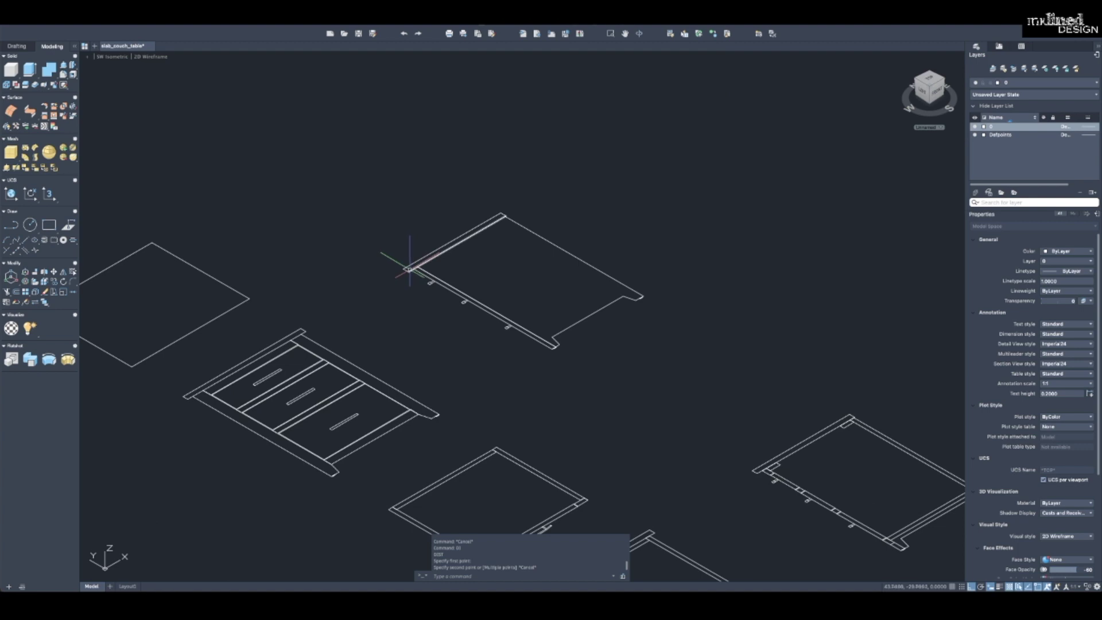
scroll(418, 267, down, 2)
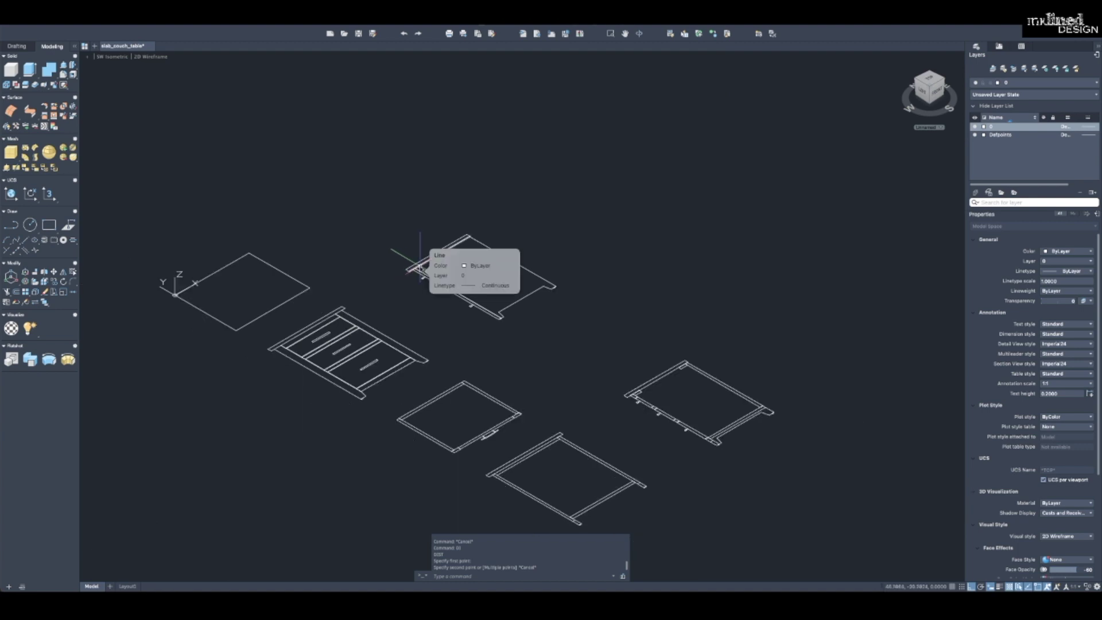
middle_drag(529, 325, 504, 216)
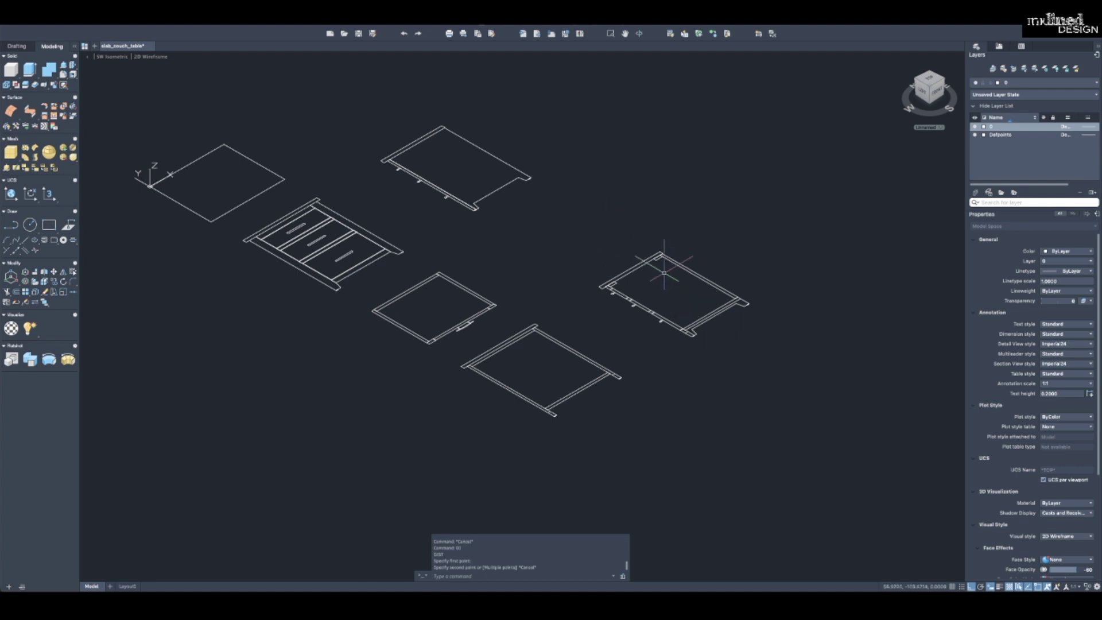
scroll(668, 270, up, 4)
scroll(500, 322, down, 5)
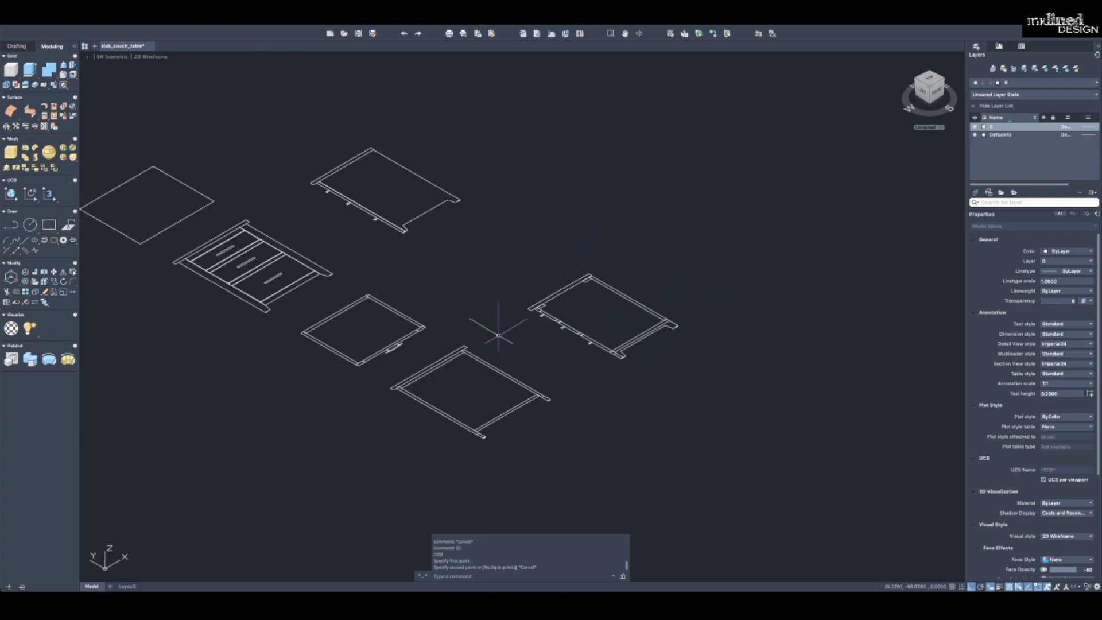
scroll(367, 344, up, 5)
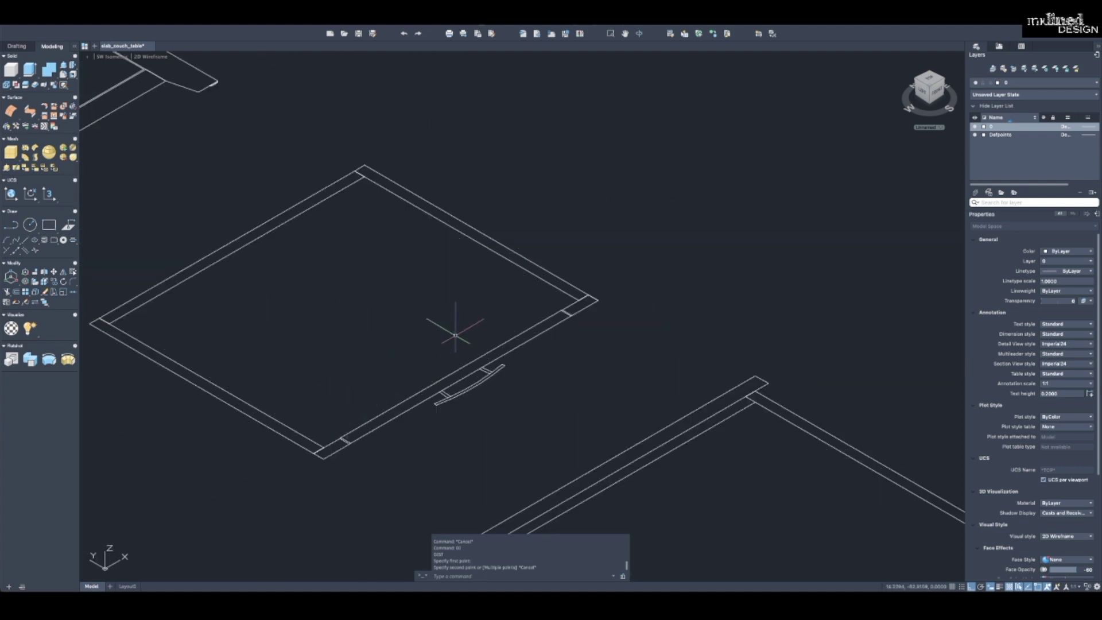
middle_drag(299, 314, 366, 307)
scroll(379, 279, down, 3)
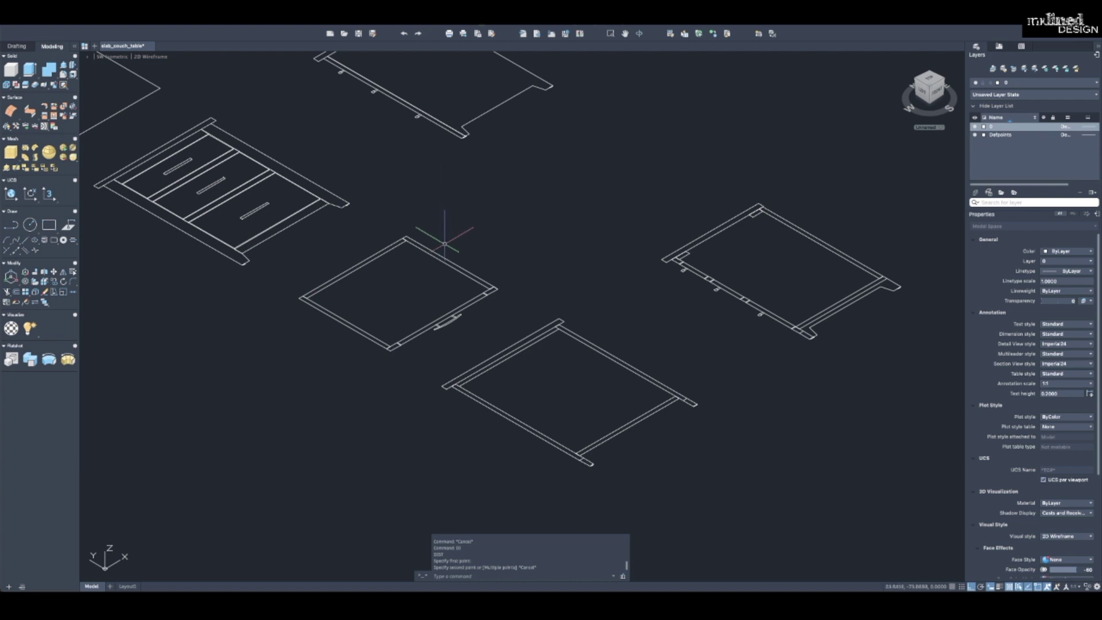
mouse_move(488, 286)
scroll(555, 245, down, 5)
scroll(468, 197, up, 10)
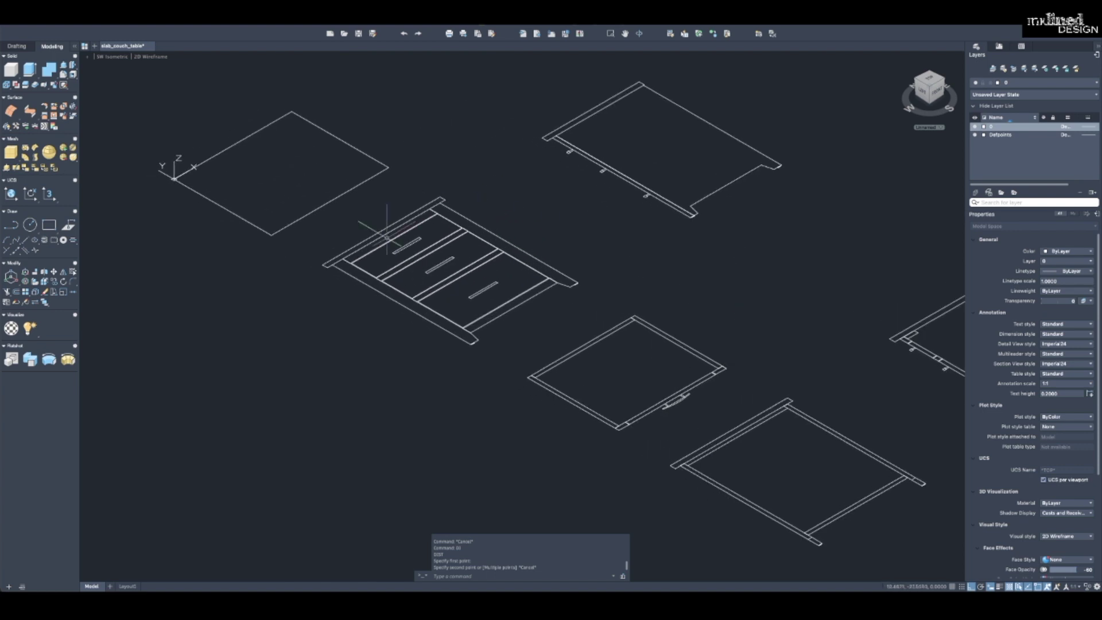
Create a solid box 1 unit high over the tabletop's plan rectangle, from corner to opposite corner.
click(11, 70)
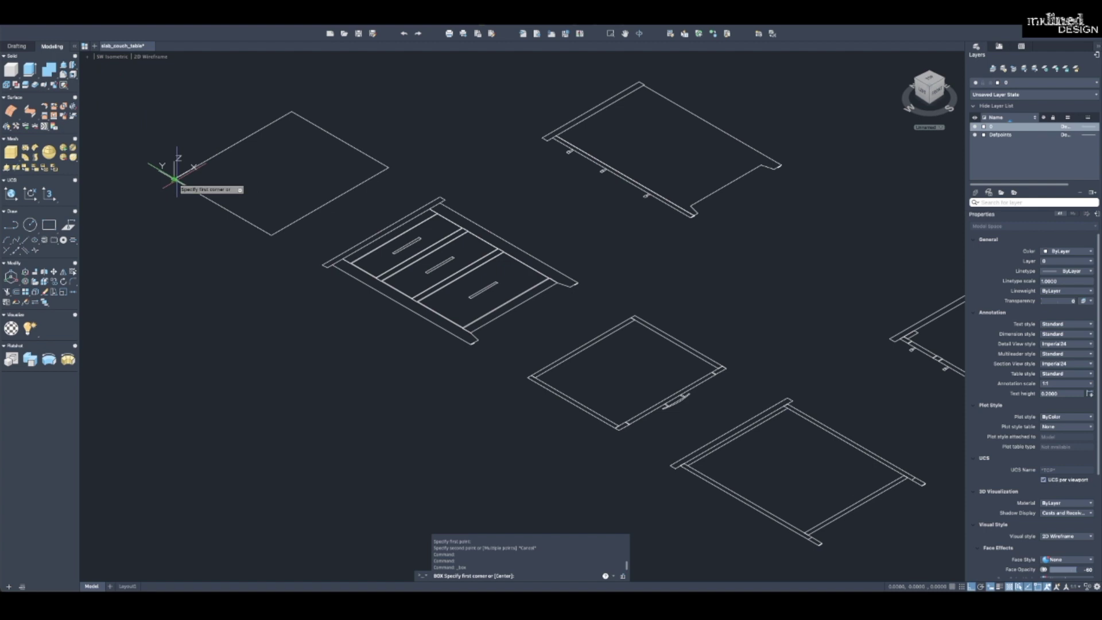
click(174, 179)
click(389, 167)
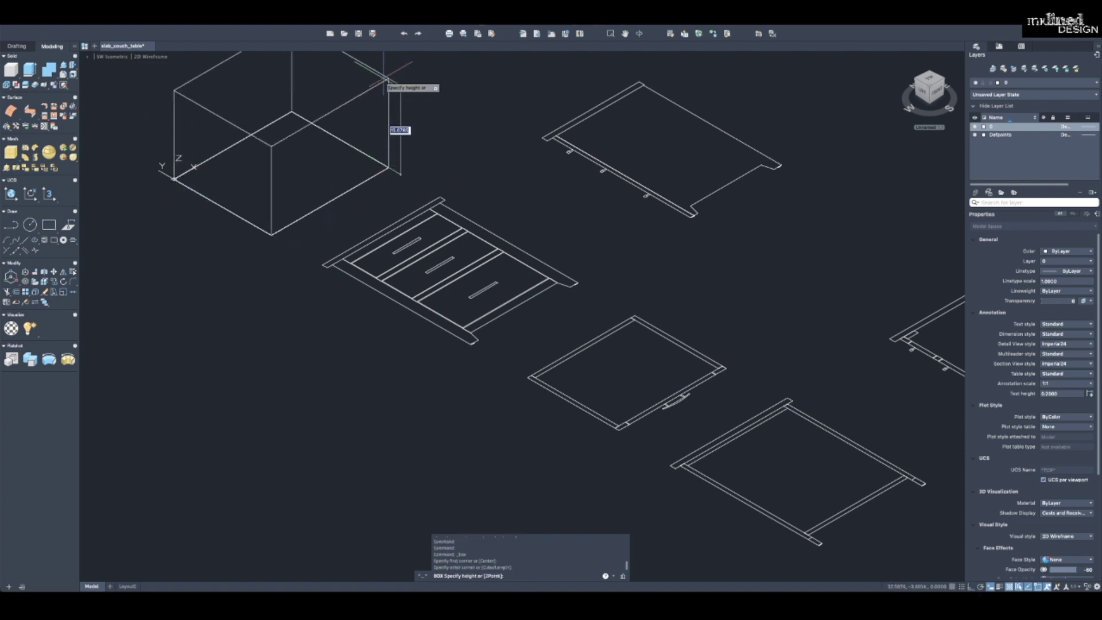
text(1)
key(Return)
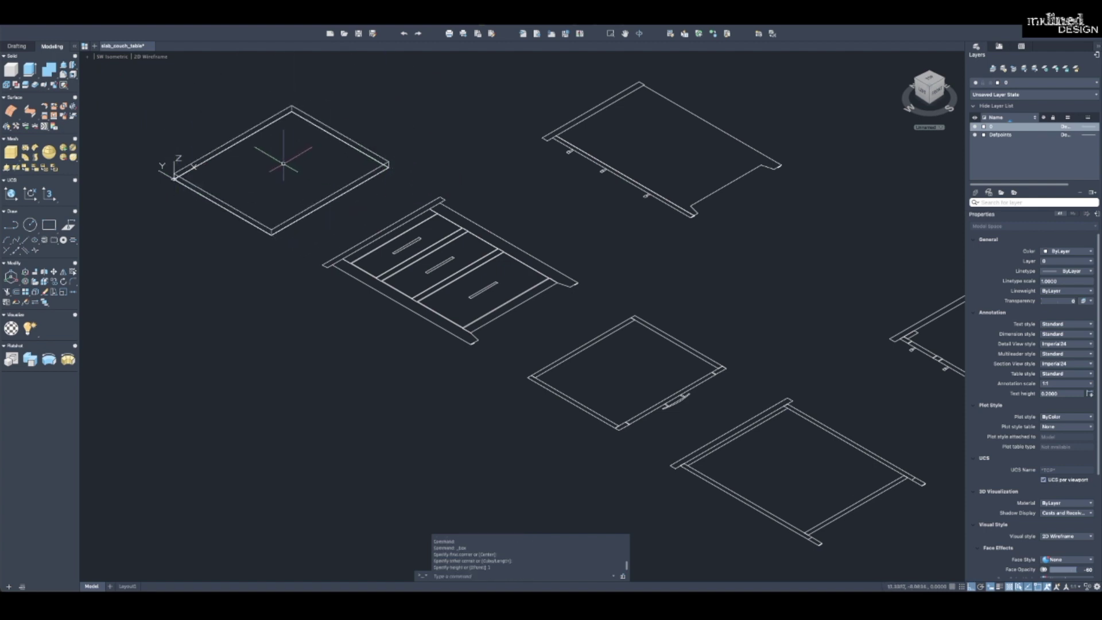
Move the solid tabletop 25 units along the positive Y axis, off its plan rectangle.
scroll(292, 215, up, 2)
scroll(308, 209, down, 2)
key(Escape)
key(Escape)
text(m)
key(Return)
click(400, 167)
click(389, 174)
key(Return)
click(452, 161)
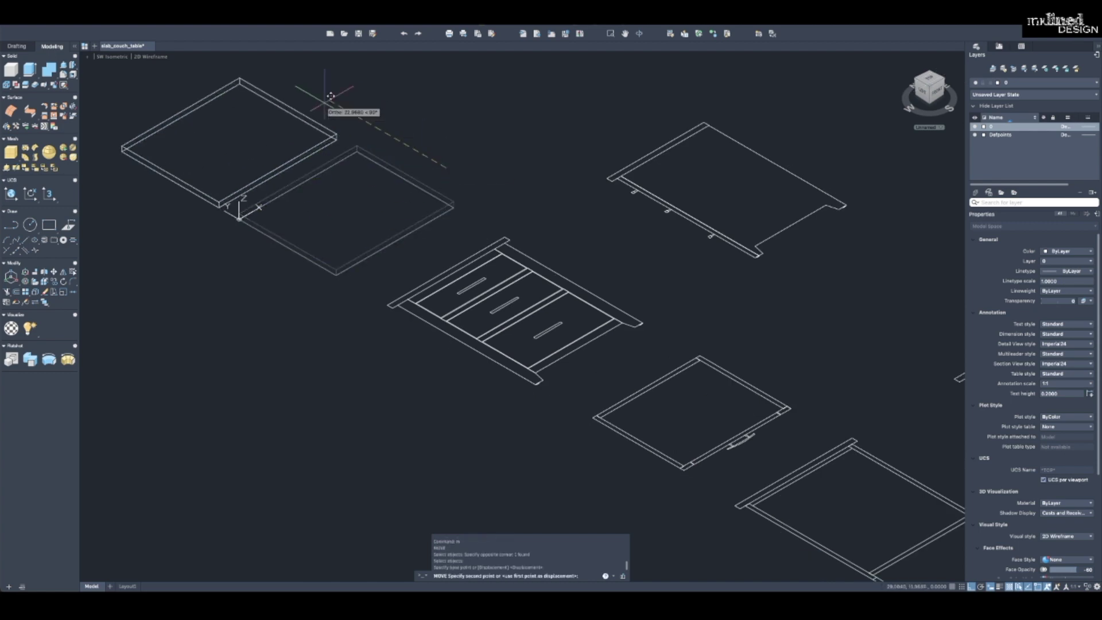
text(21)
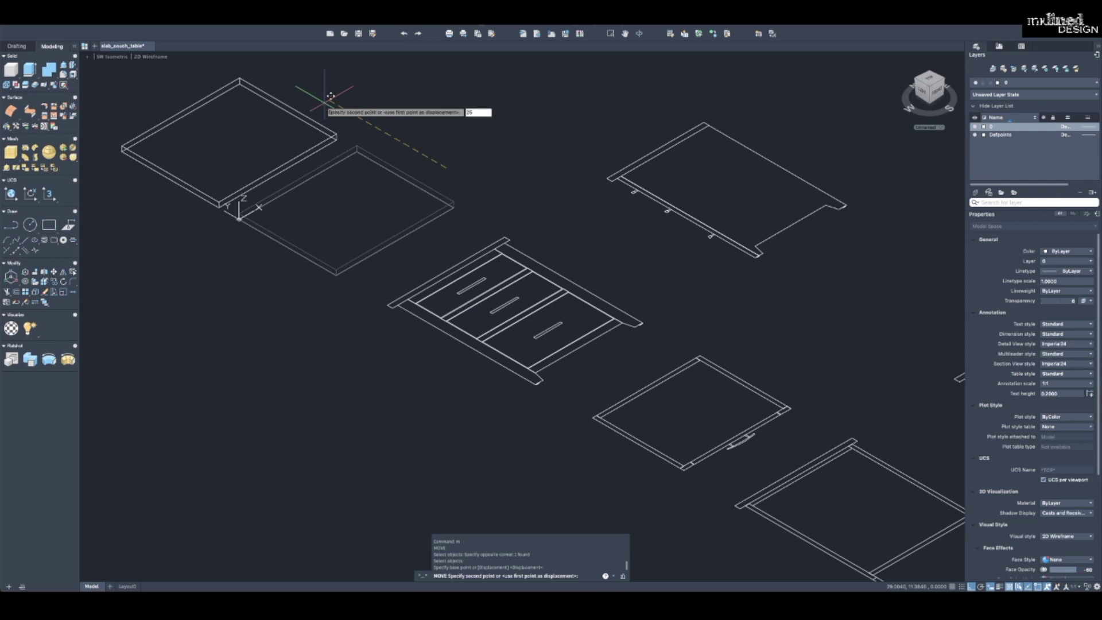
key(Return)
Examine the drawer fronts, rails and legs in the front elevation.
scroll(314, 165, down, 4)
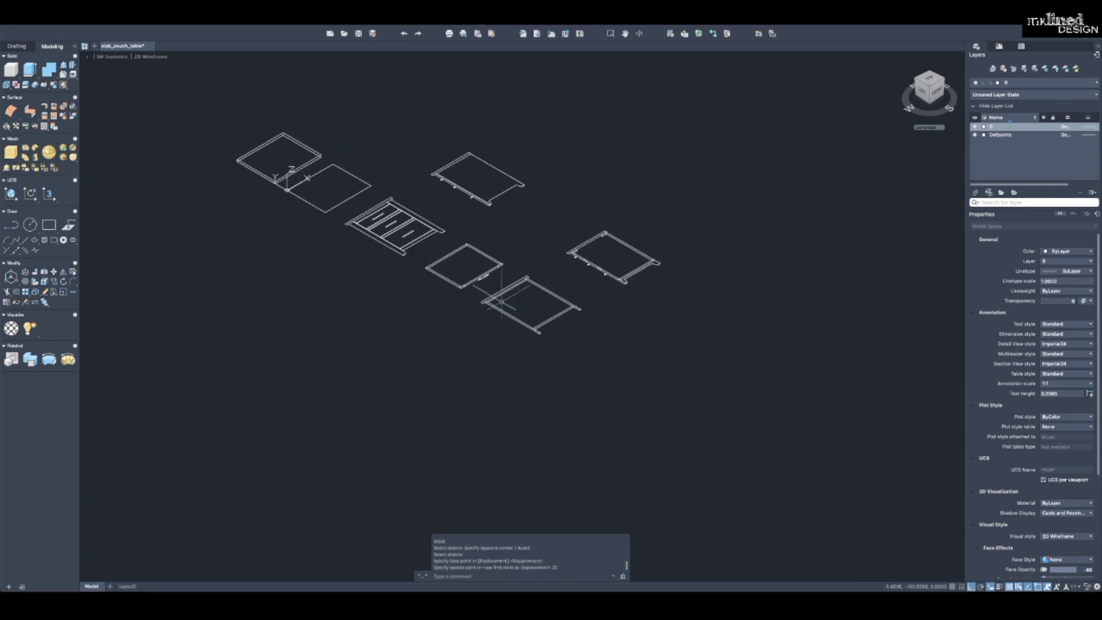
scroll(400, 220, up, 3)
scroll(400, 220, up, 3)
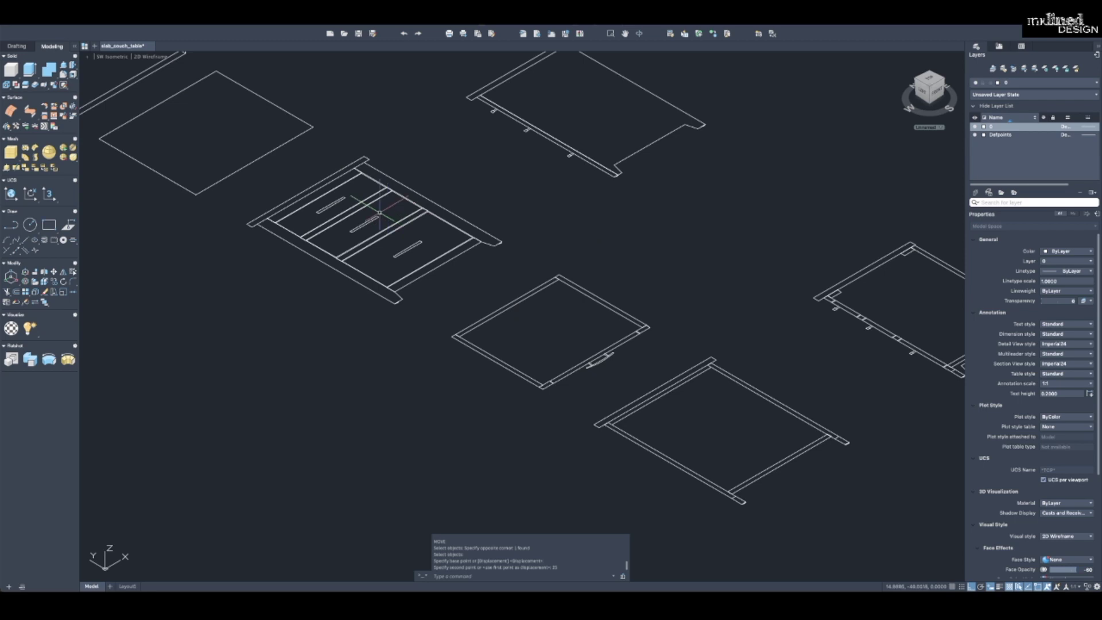
scroll(344, 203, up, 2)
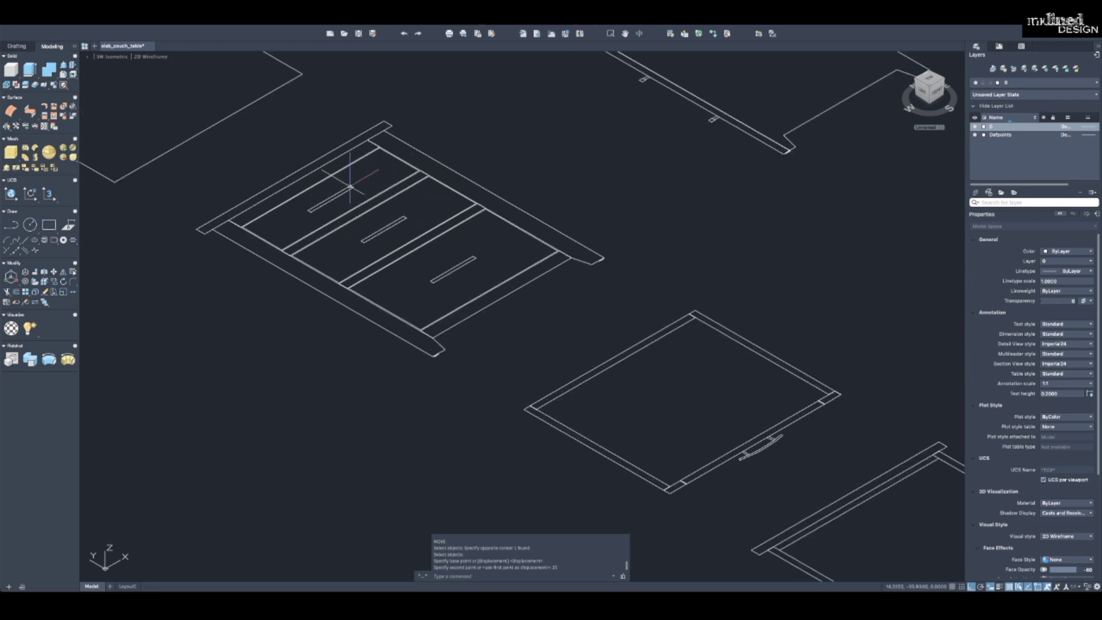
scroll(363, 210, down, 4)
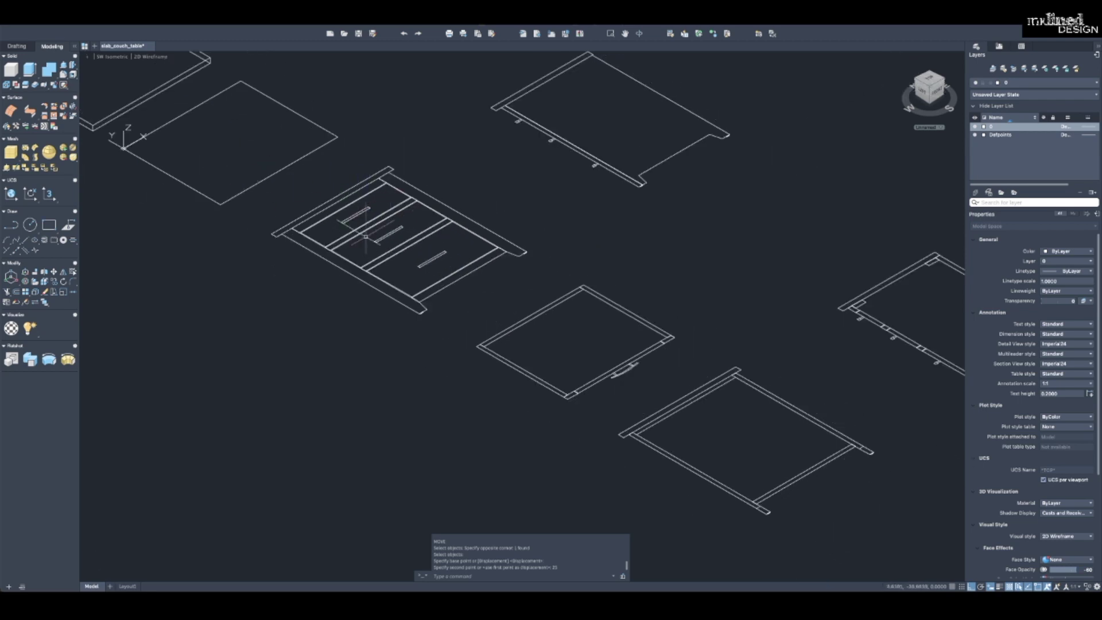
scroll(368, 211, up, 2)
scroll(369, 212, down, 1)
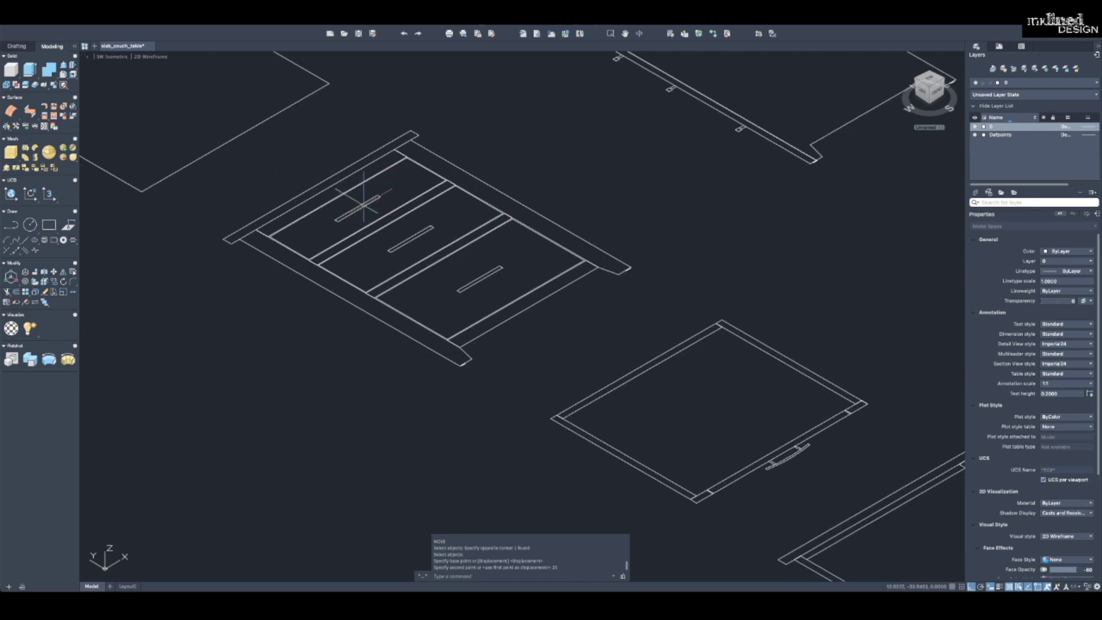
Try to move the three drawer handle outlines out of the front elevation along the negative X axis.
key(Escape)
key(Escape)
key(Escape)
key(Escape)
scroll(346, 203, down, 2)
scroll(347, 203, up, 1)
text(m)
key(Return)
scroll(367, 212, up, 4)
click(347, 248)
click(310, 234)
click(440, 193)
click(420, 178)
scroll(404, 168, down, 2)
click(404, 168)
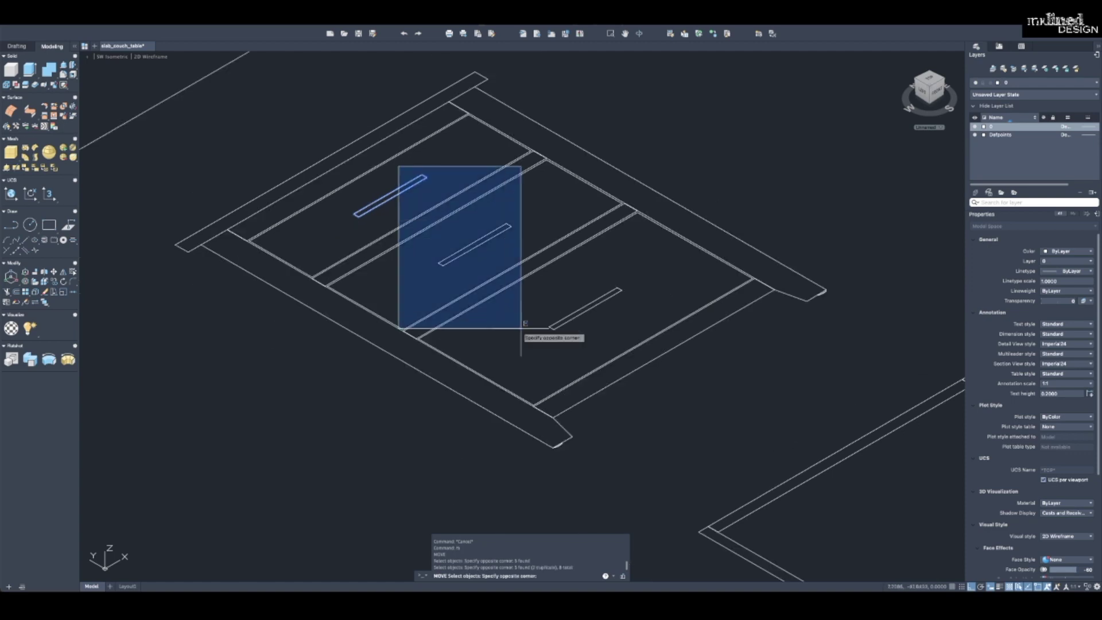
click(629, 339)
shift+click(571, 248)
click(525, 204)
key(Return)
scroll(541, 221, down, 4)
click(487, 292)
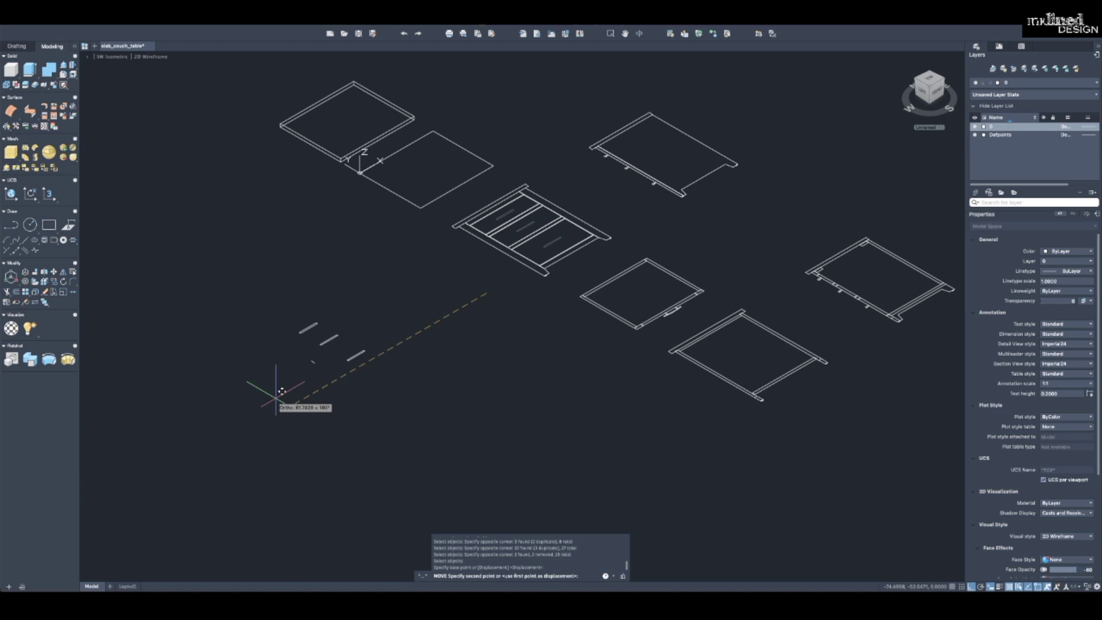
key(Escape)
scroll(323, 357, up, 3)
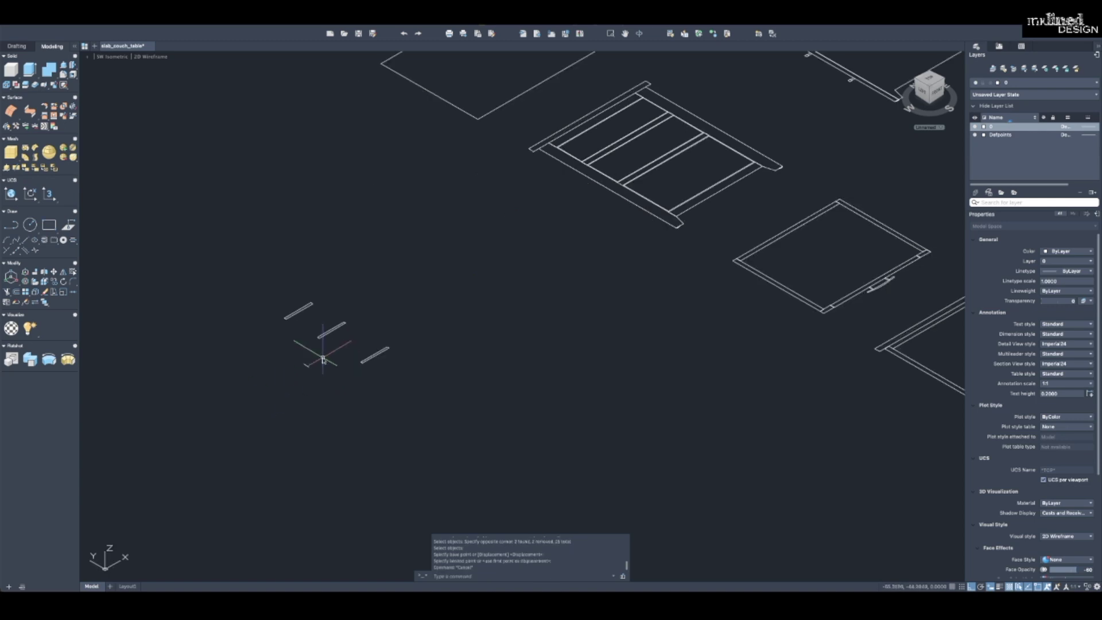
Undo the last move of the drawer handle outlines.
text(u)
key(Return)
key(Escape)
key(Escape)
key(Escape)
Move only the three drawer handle outlines along the negative X axis, clear of the front elevation.
scroll(302, 255, up, 4)
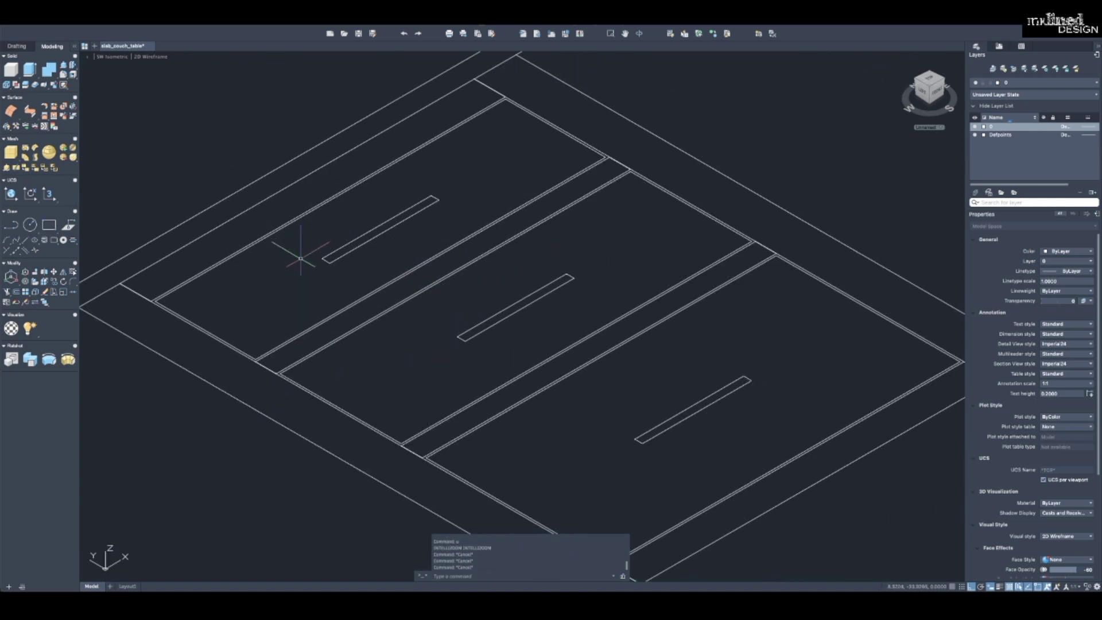
click(396, 275)
click(313, 253)
key(Escape)
key(Escape)
text(m)
key(Return)
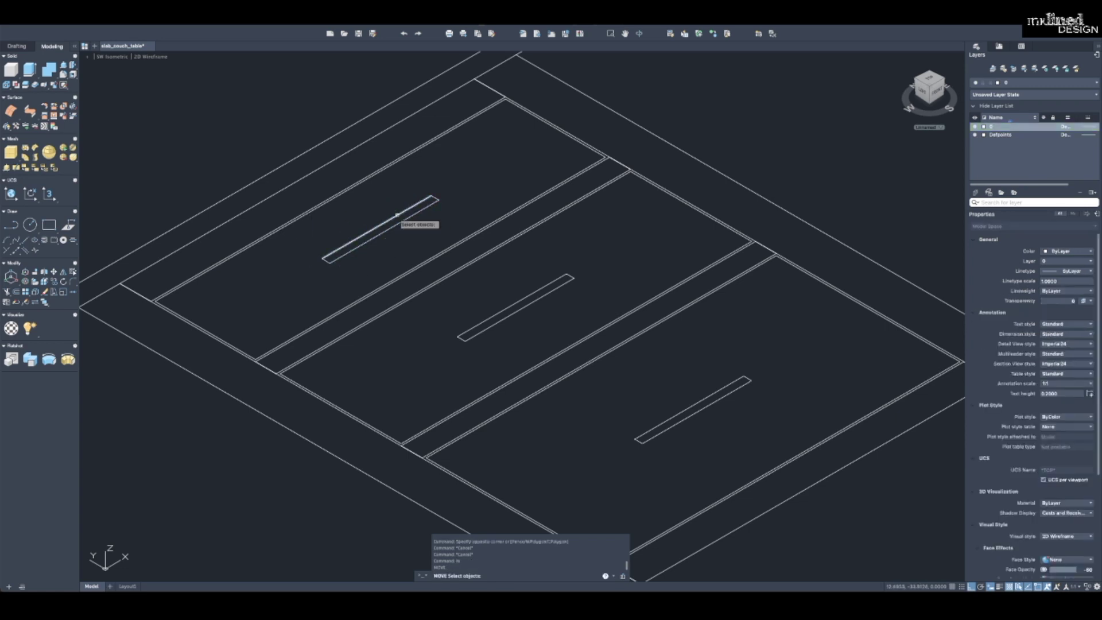
click(266, 116)
click(459, 277)
click(408, 239)
click(581, 351)
middle_drag(521, 319, 387, 172)
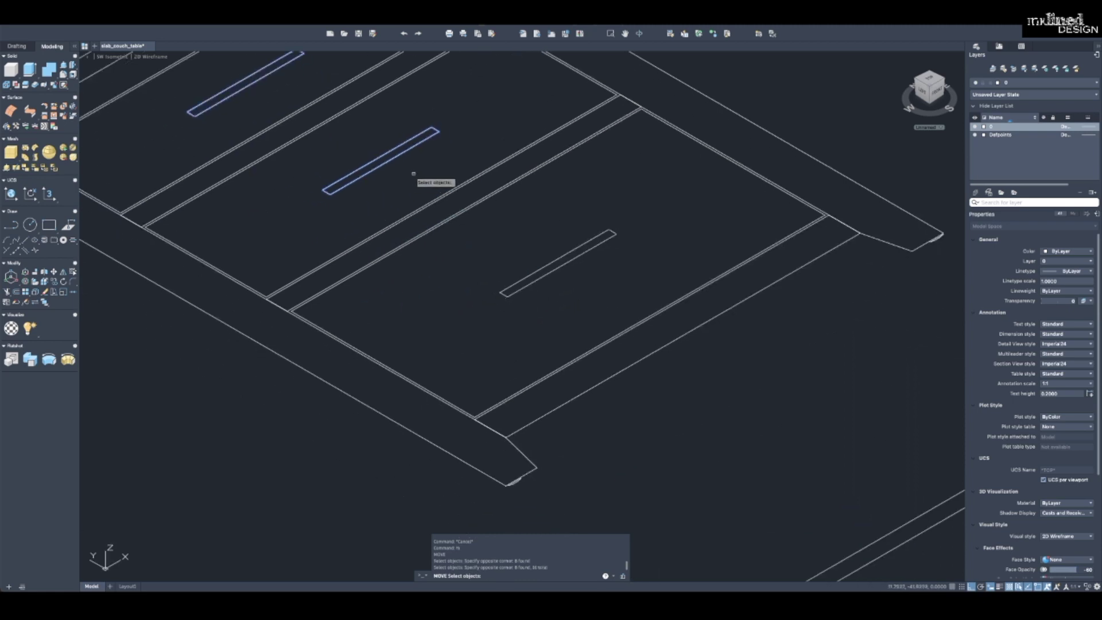
click(414, 166)
click(639, 301)
scroll(614, 262, down, 4)
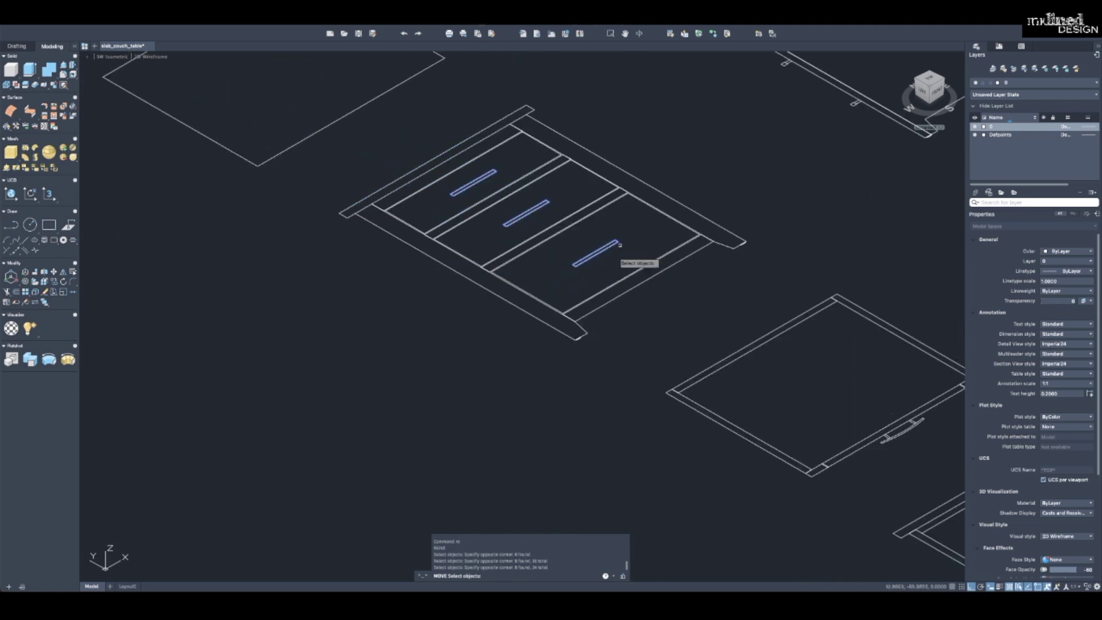
key(Return)
click(600, 253)
click(302, 422)
key(Escape)
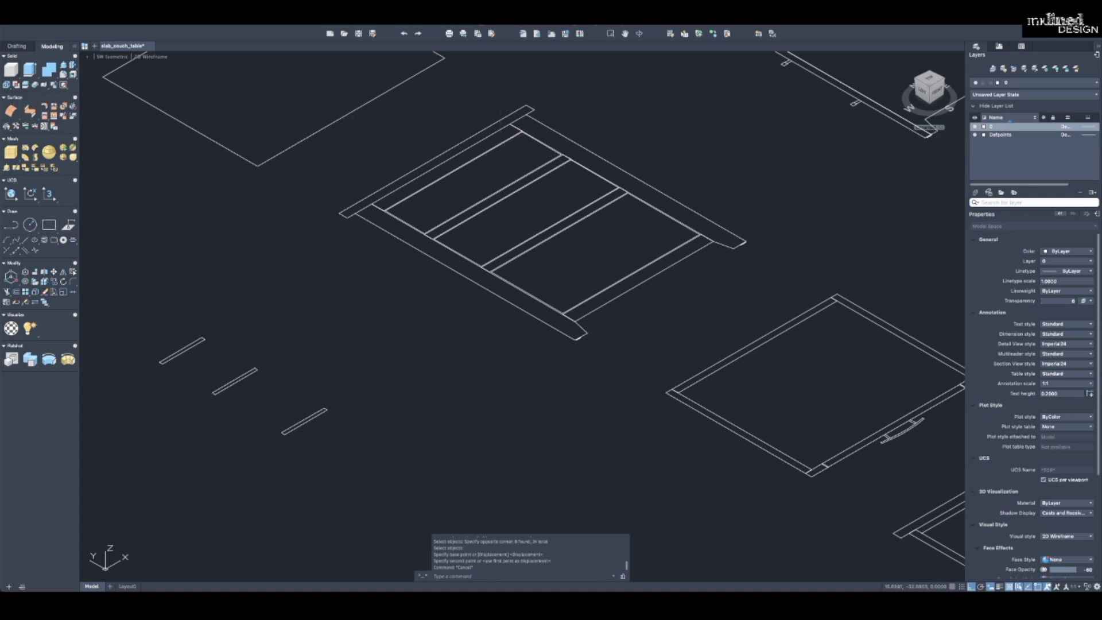
Extrude the first leg's bounded area in the front elevation 0.75 units high with Presspull.
scroll(440, 166, up, 3)
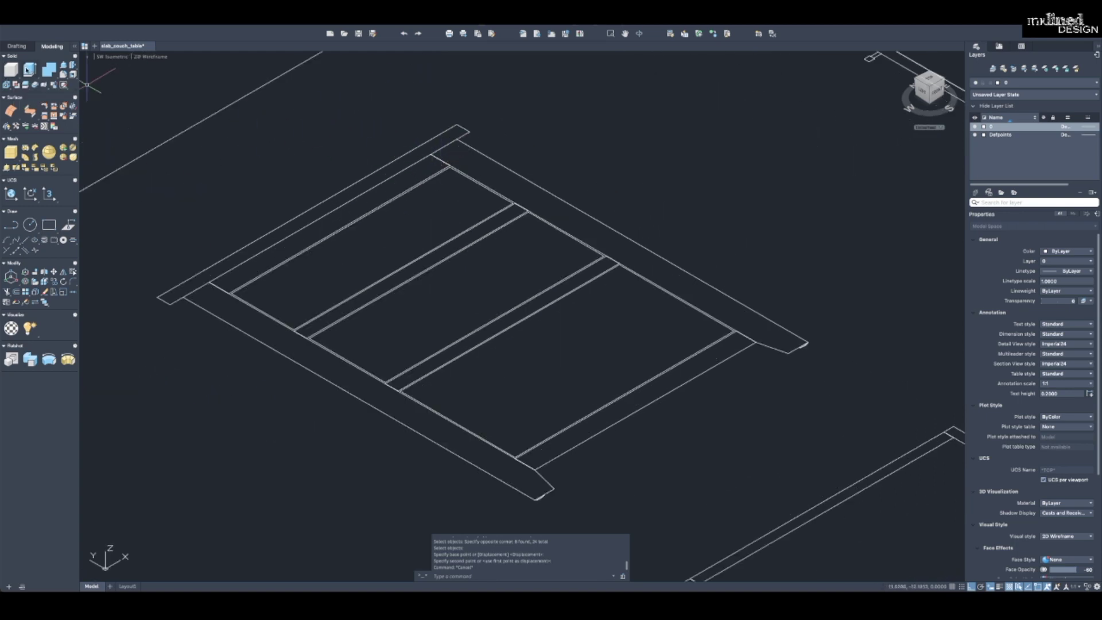
click(52, 68)
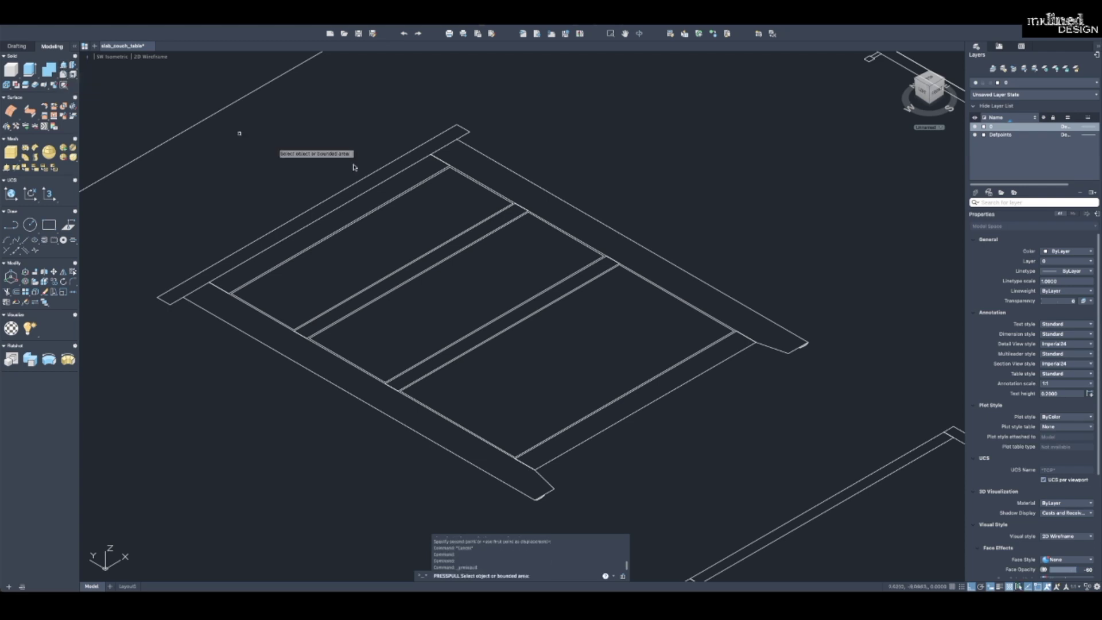
scroll(584, 198, up, 4)
click(517, 220)
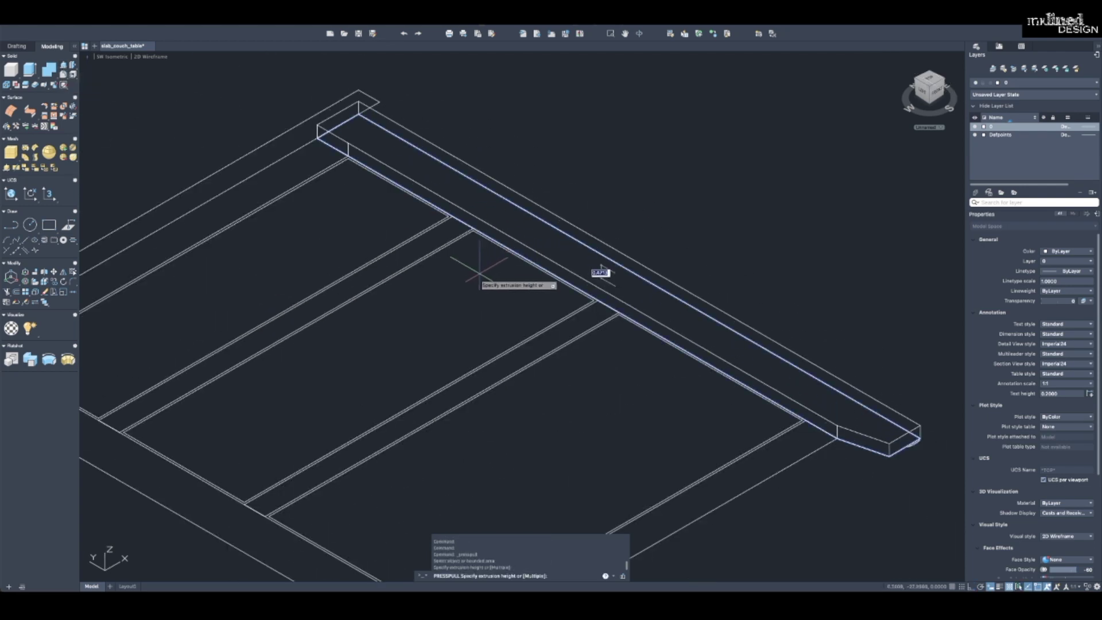
text(75)
key(Return)
scroll(474, 289, down, 3)
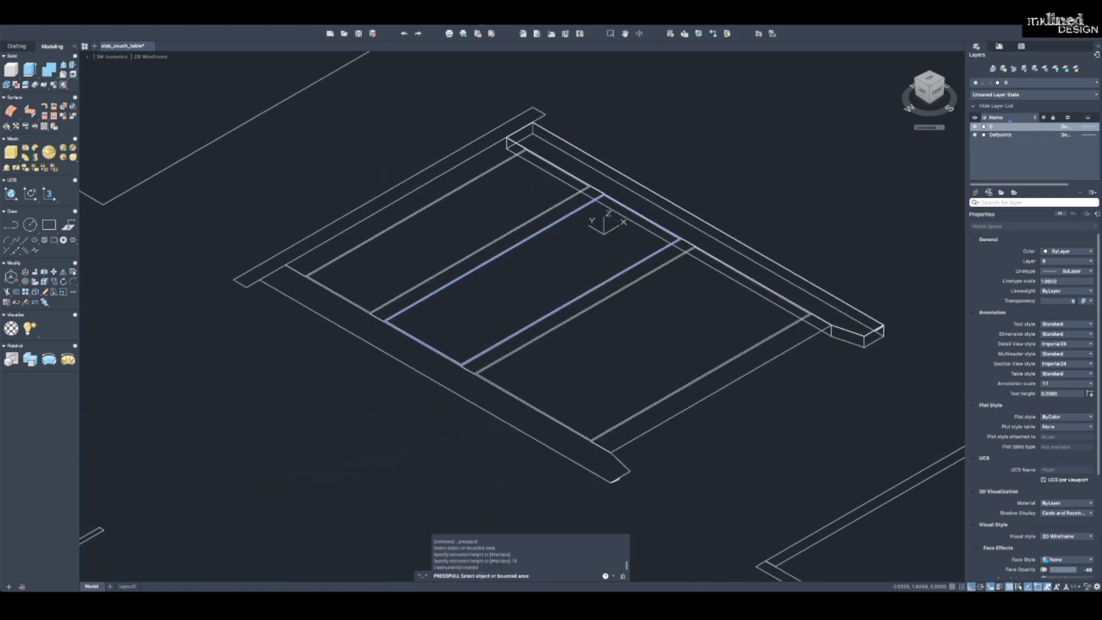
Extrude the top rail, the other leg, the three drawer fronts and the bottom rail to the first leg's height.
click(462, 176)
click(373, 261)
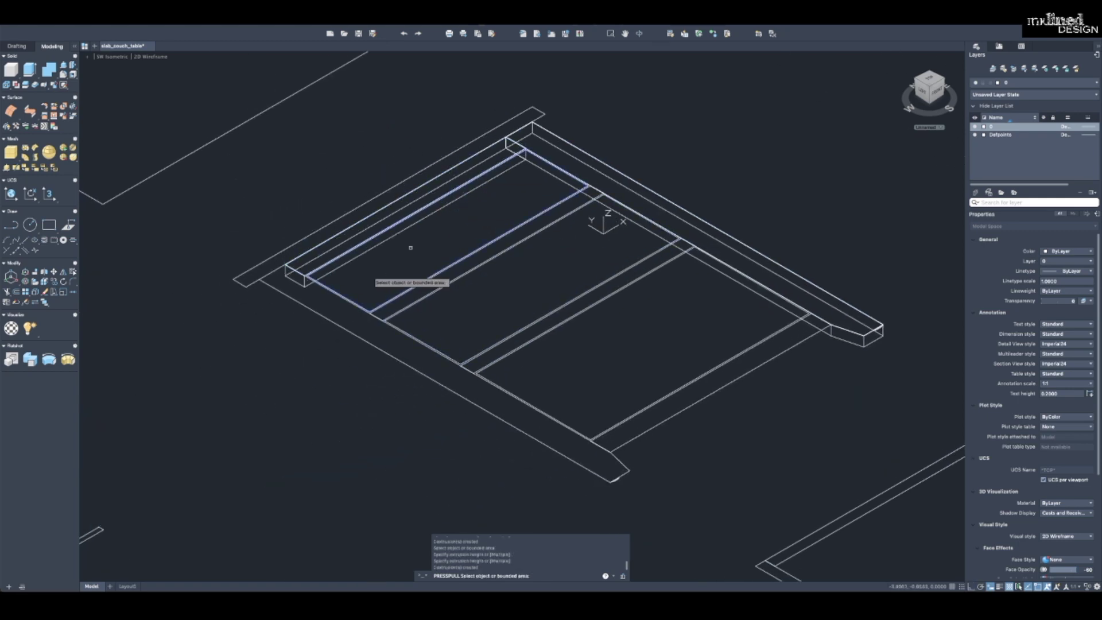
click(307, 289)
click(281, 357)
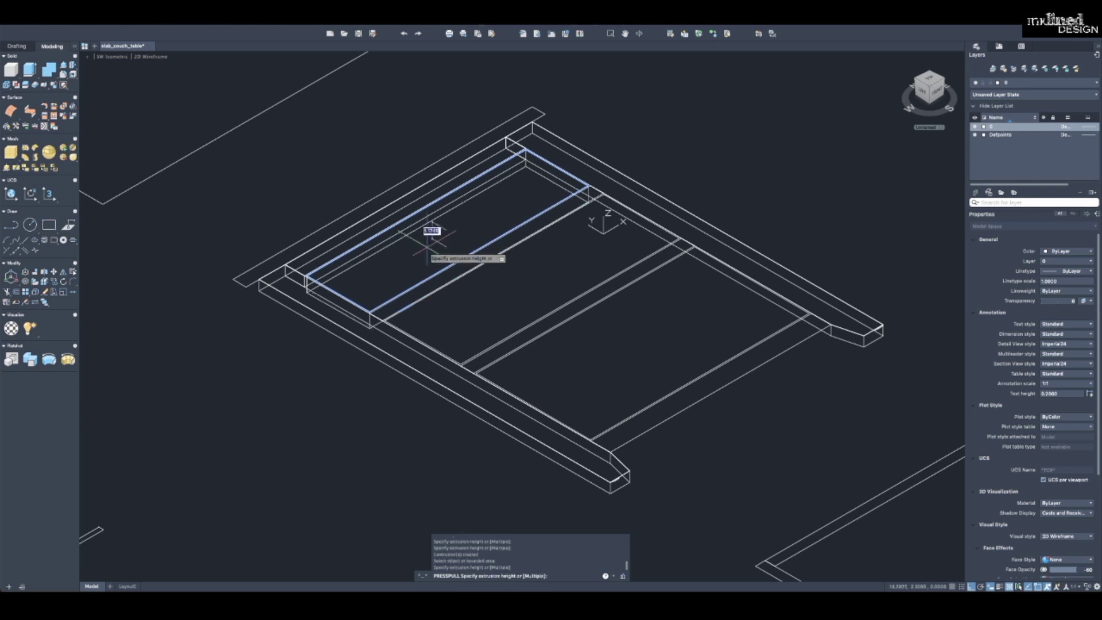
click(489, 292)
click(512, 275)
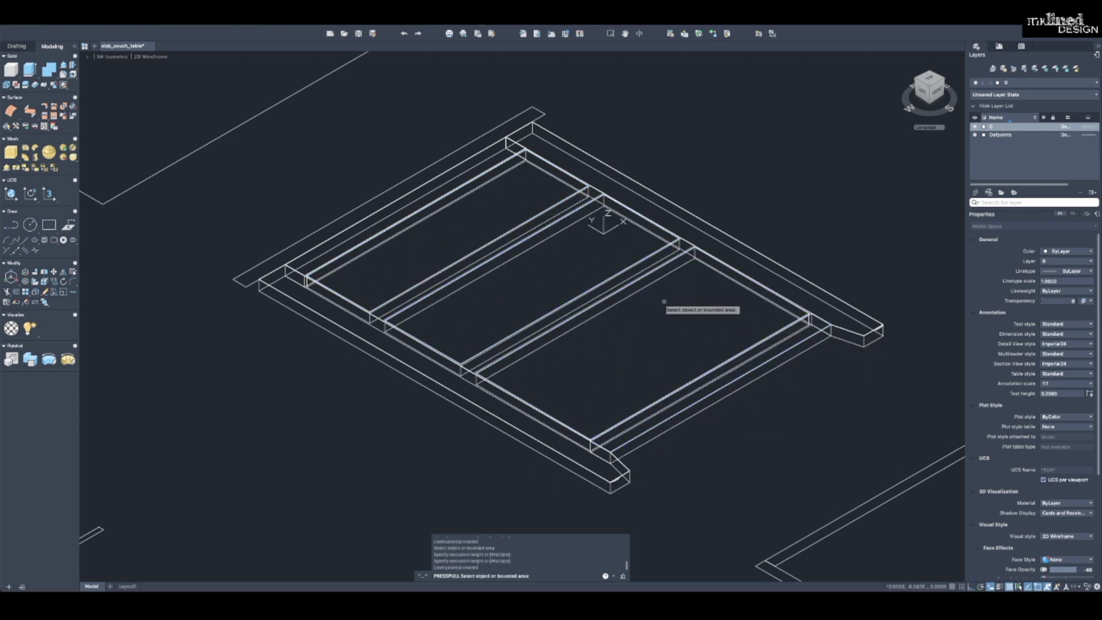
Extrude the two narrow rails between the drawer fronts to the same height and end Presspull.
scroll(689, 255, up, 3)
click(660, 244)
scroll(663, 252, up, 3)
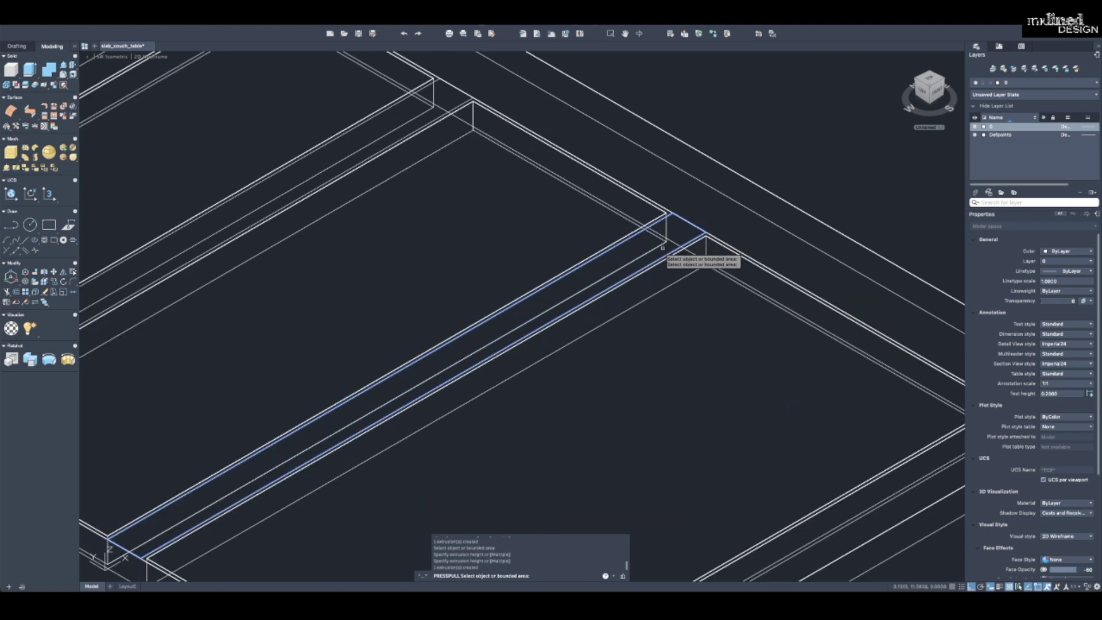
click(660, 256)
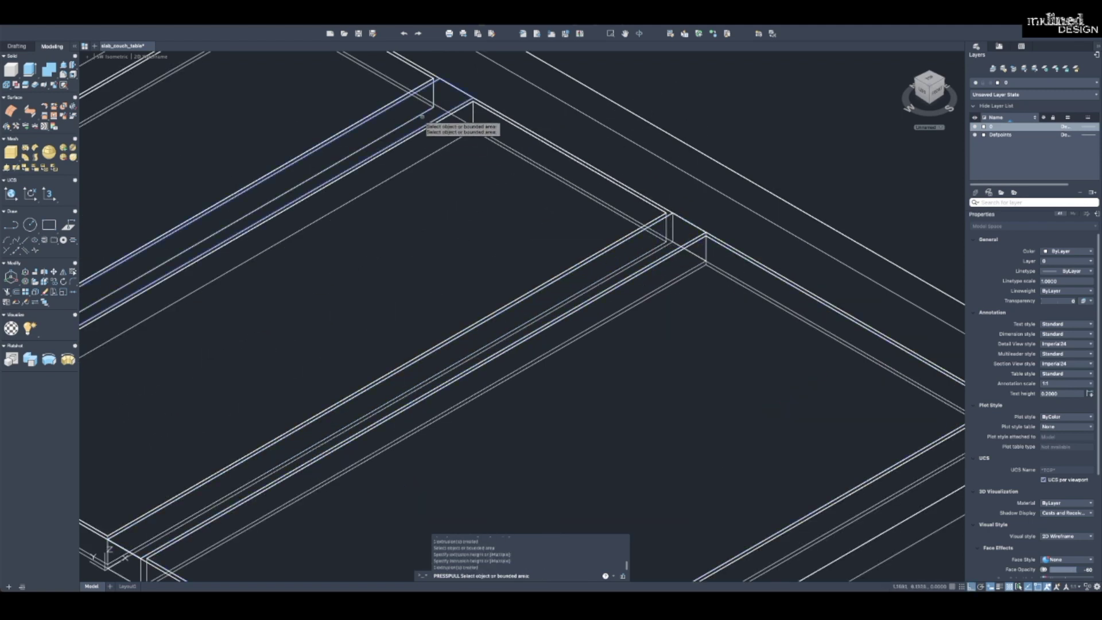
scroll(436, 232, down, 5)
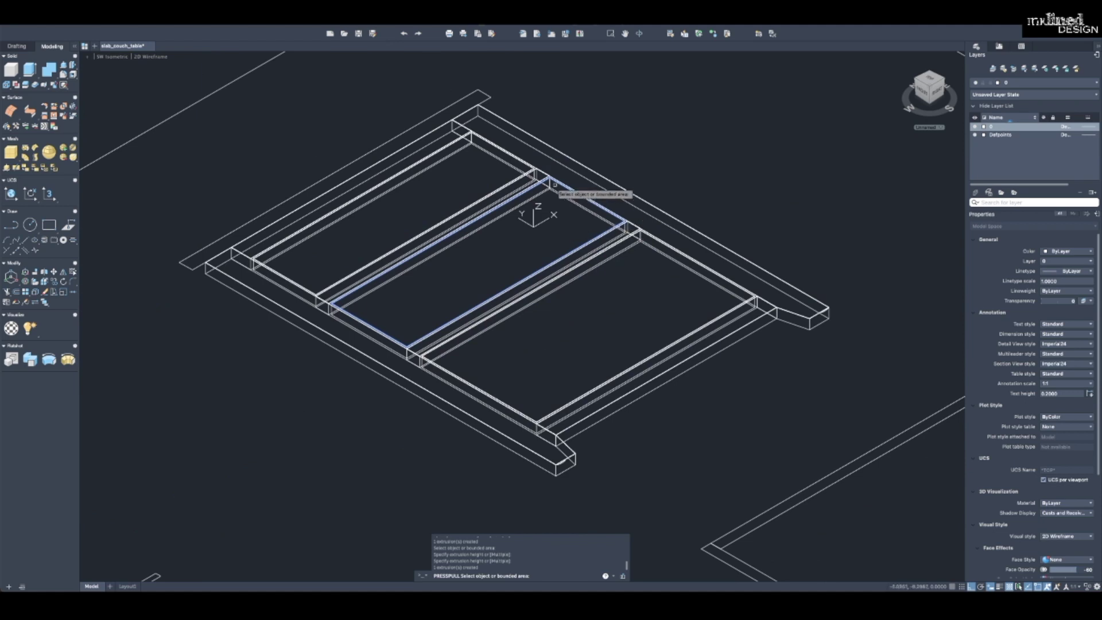
key(Escape)
Move the solid legs, rails and drawer fronts 50 units along the negative X axis, off the 2D front elevation.
scroll(552, 184, down, 3)
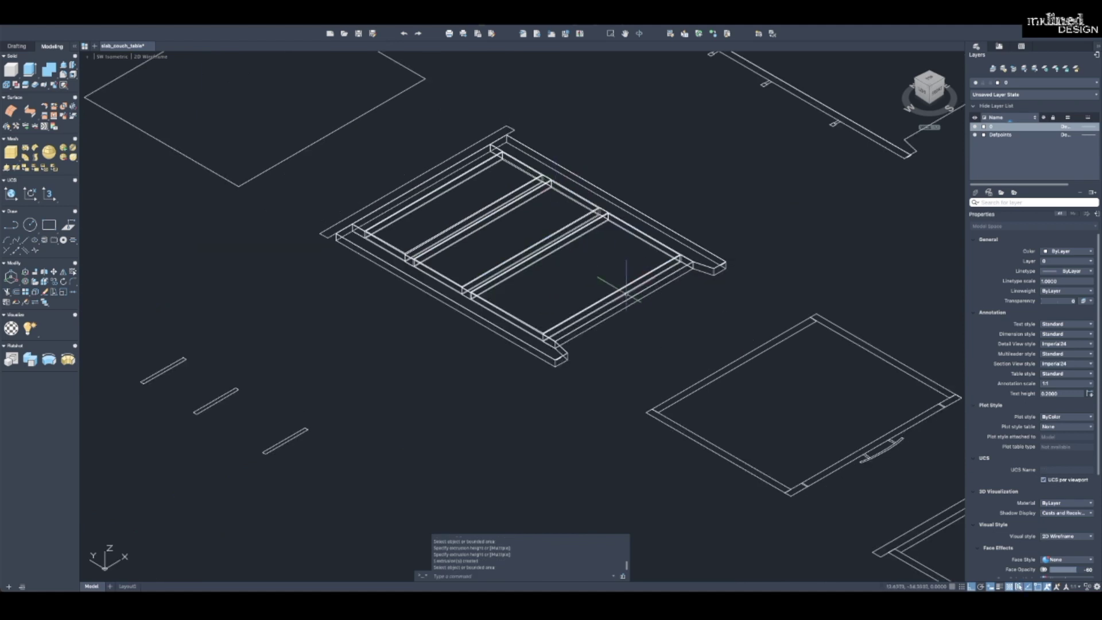
middle_drag(626, 295, 577, 286)
scroll(567, 259, down, 5)
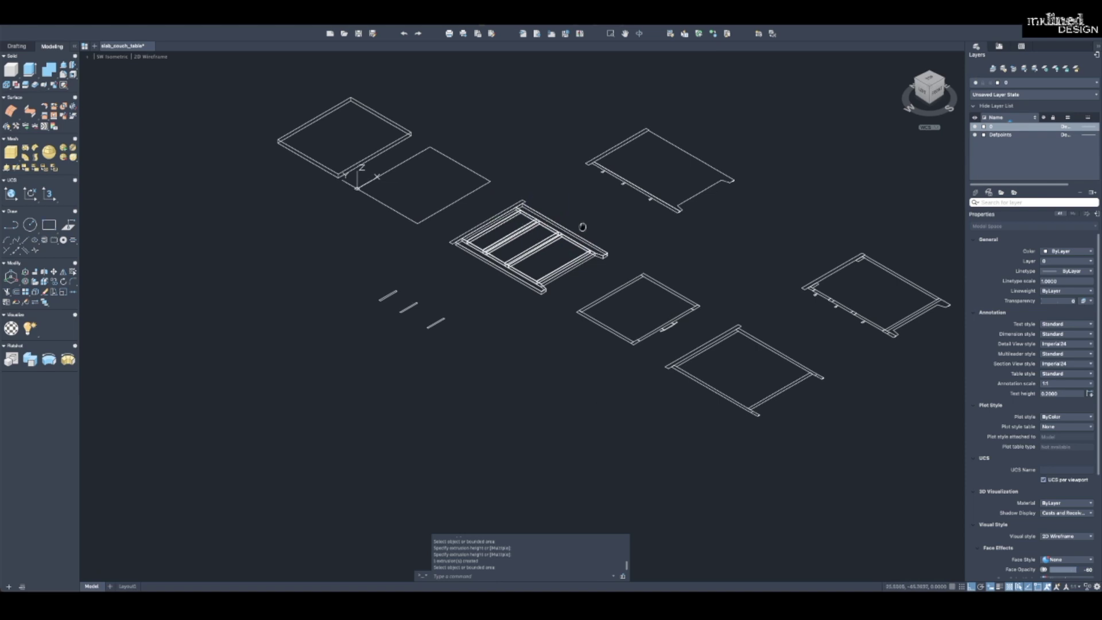
scroll(538, 287, up, 3)
key(Escape)
key(Escape)
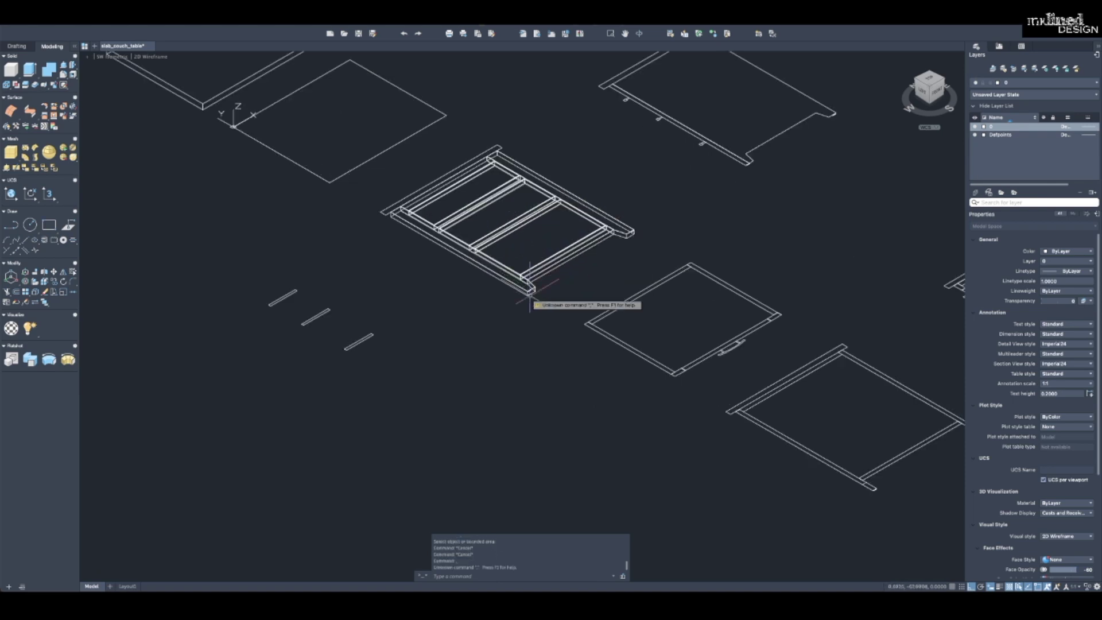
scroll(531, 270, up, 5)
key(Escape)
text(m)
key(Return)
click(516, 253)
click(526, 194)
click(505, 185)
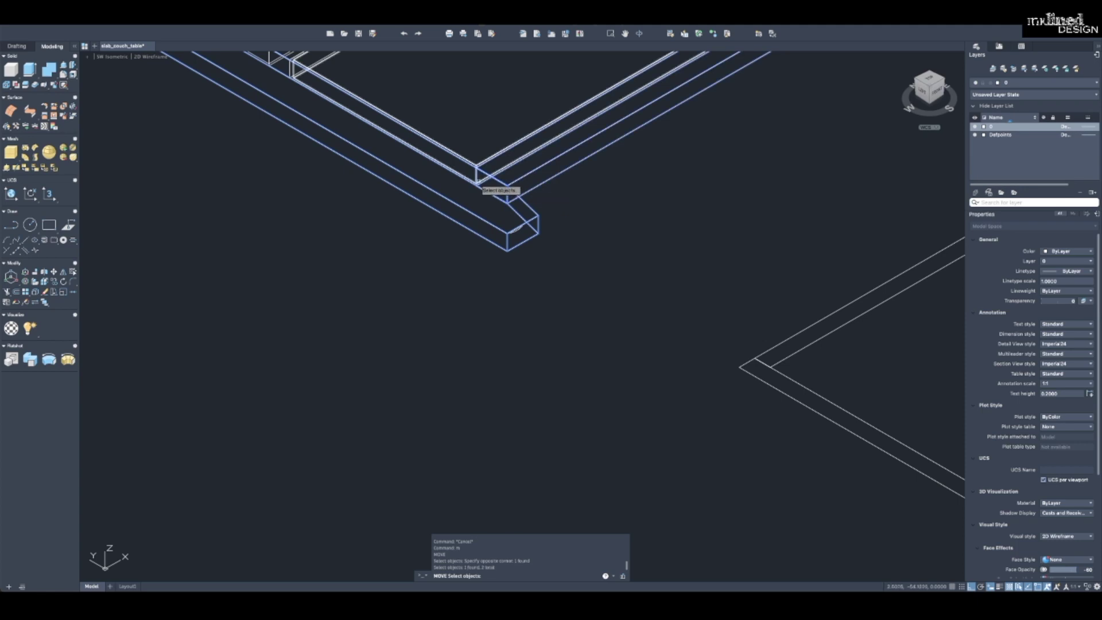
click(500, 185)
scroll(500, 185, down, 3)
middle_drag(500, 185, 638, 386)
scroll(638, 387, up, 3)
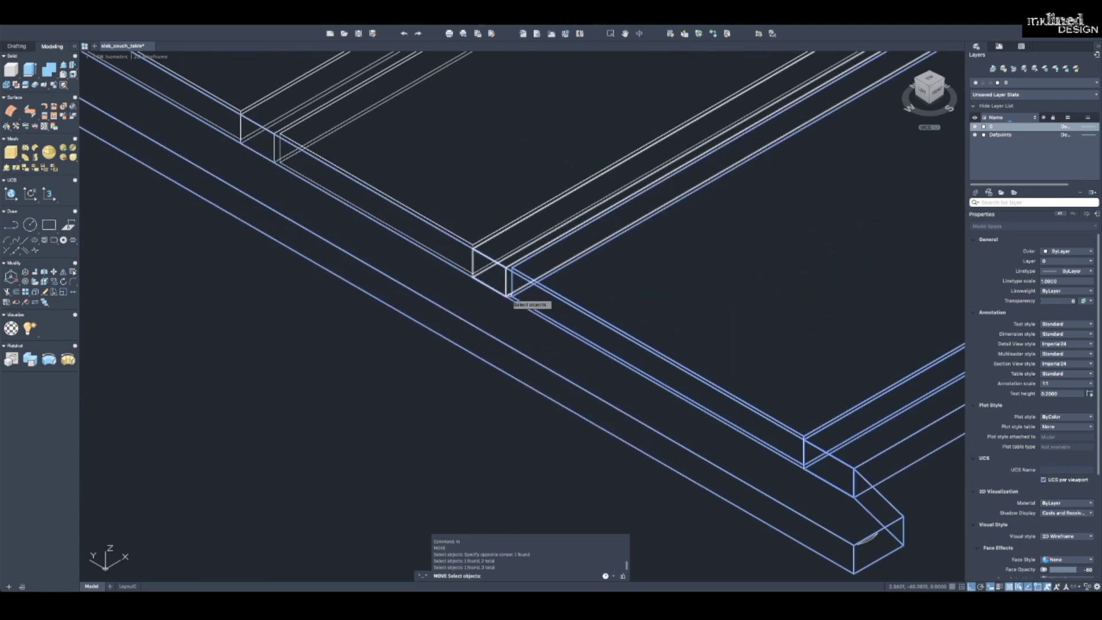
click(506, 293)
click(388, 223)
click(275, 160)
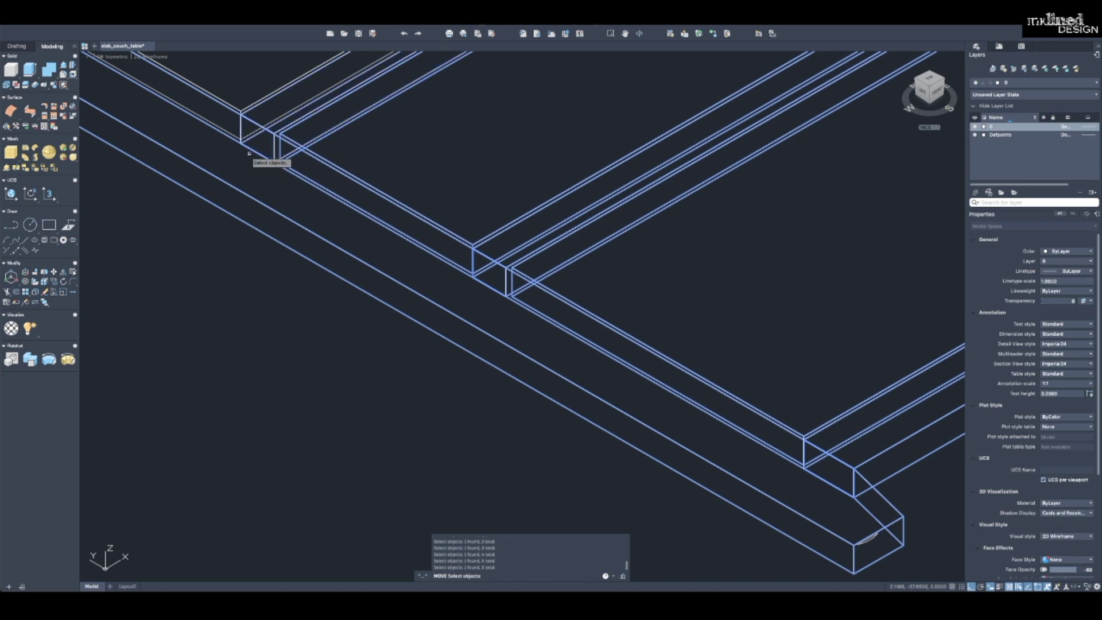
middle_drag(276, 161, 401, 288)
click(259, 185)
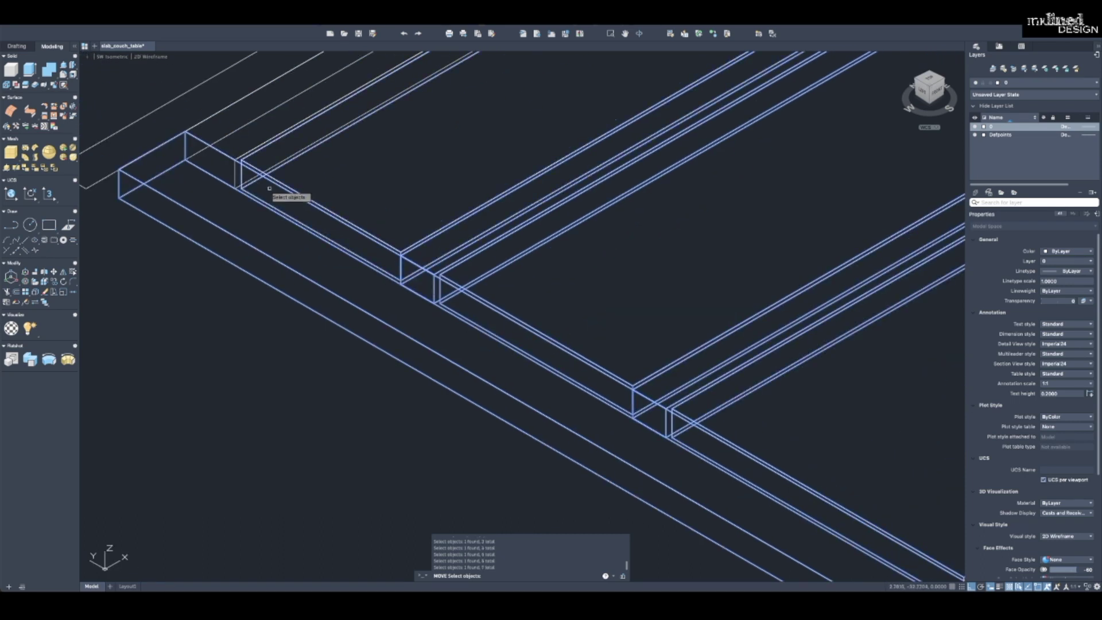
drag(233, 175, 233, 176)
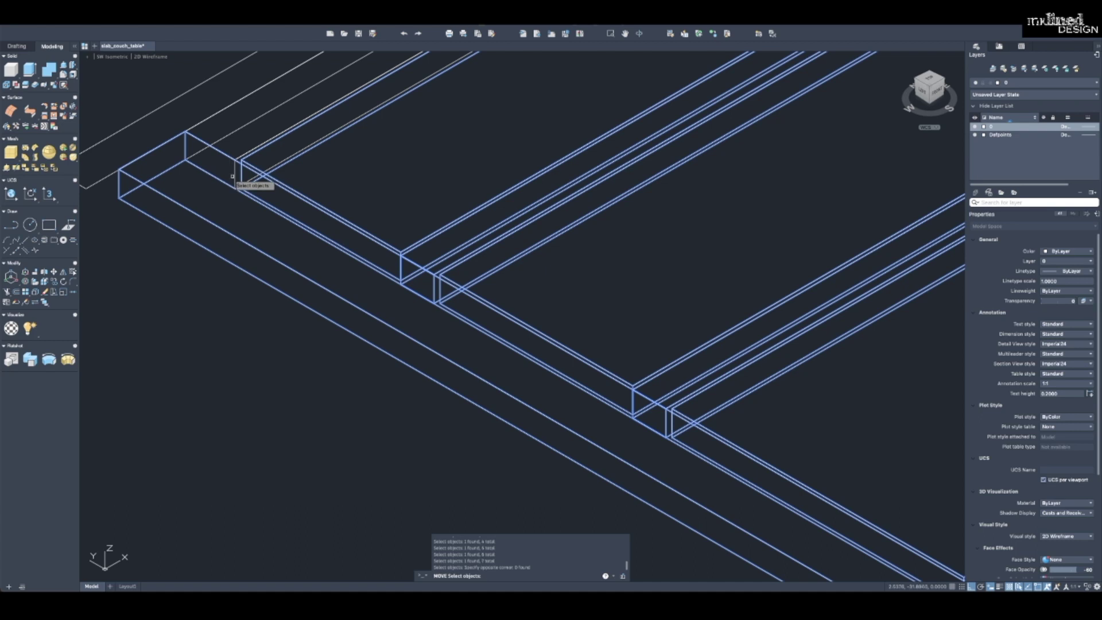
click(241, 172)
scroll(245, 172, down, 5)
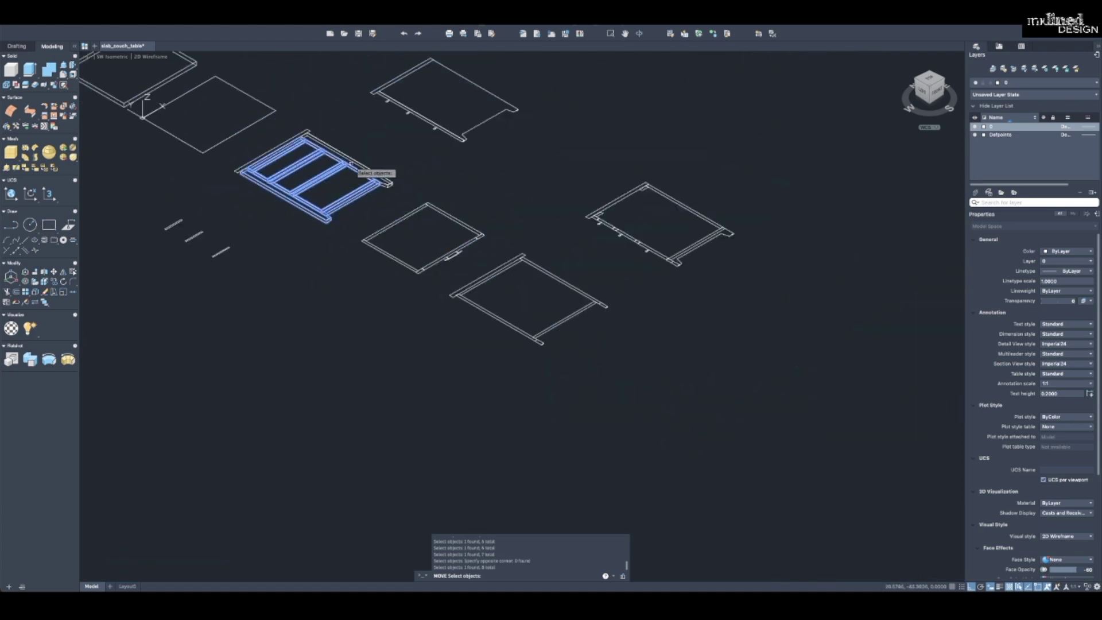
scroll(367, 169, up, 3)
key(Return)
scroll(430, 198, down, 3)
click(381, 313)
middle_drag(294, 341, 451, 215)
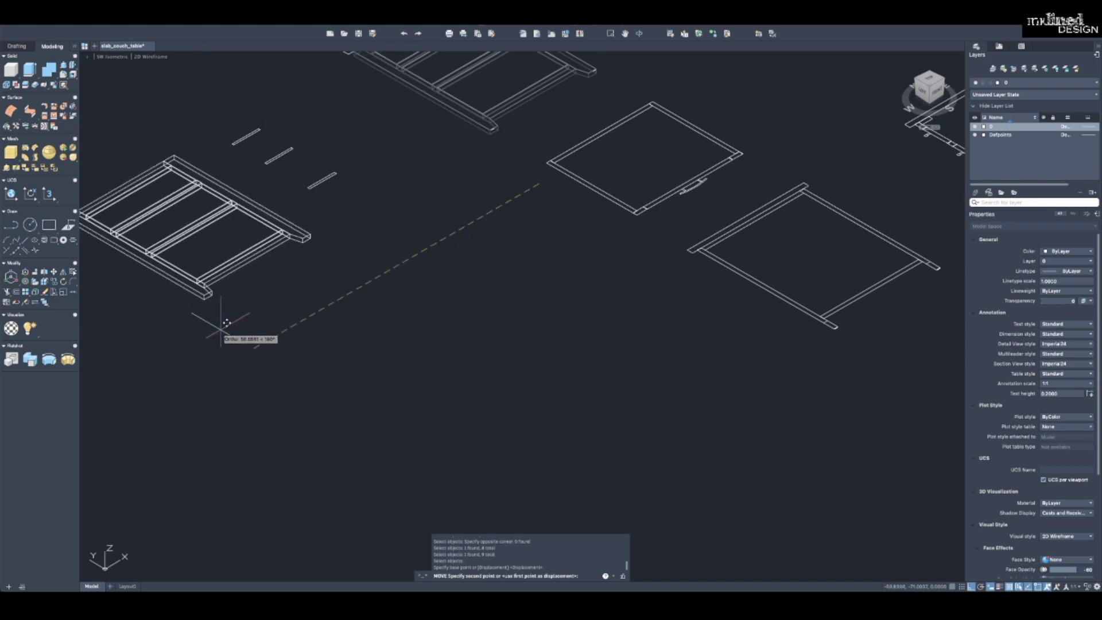
text(50)
key(Return)
middle_drag(383, 154, 372, 288)
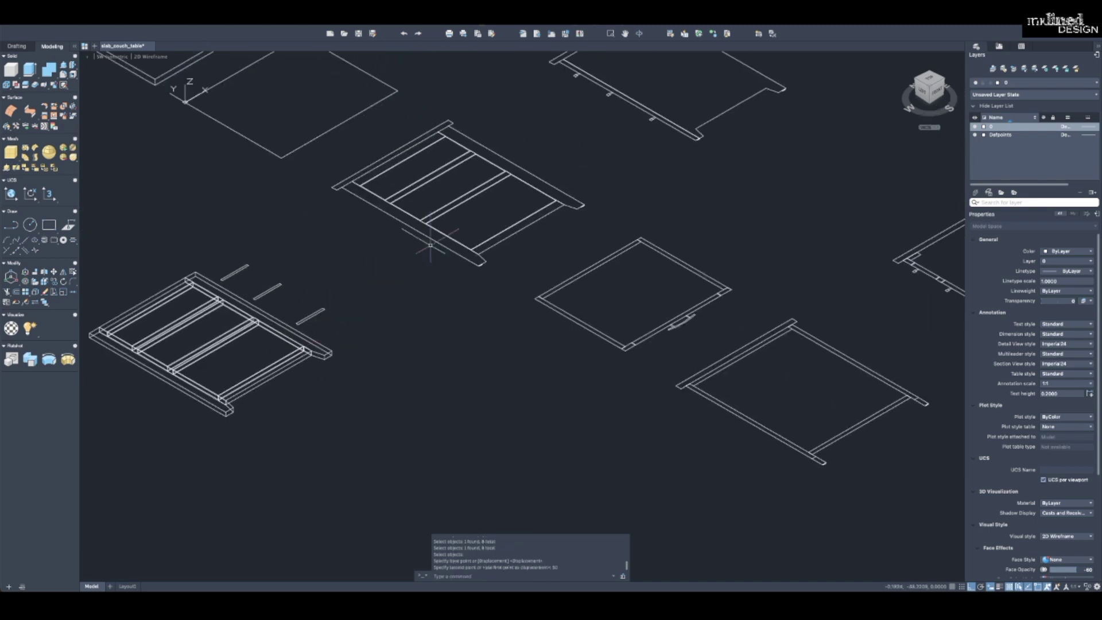
key(Escape)
key(Escape)
scroll(218, 258, up, 5)
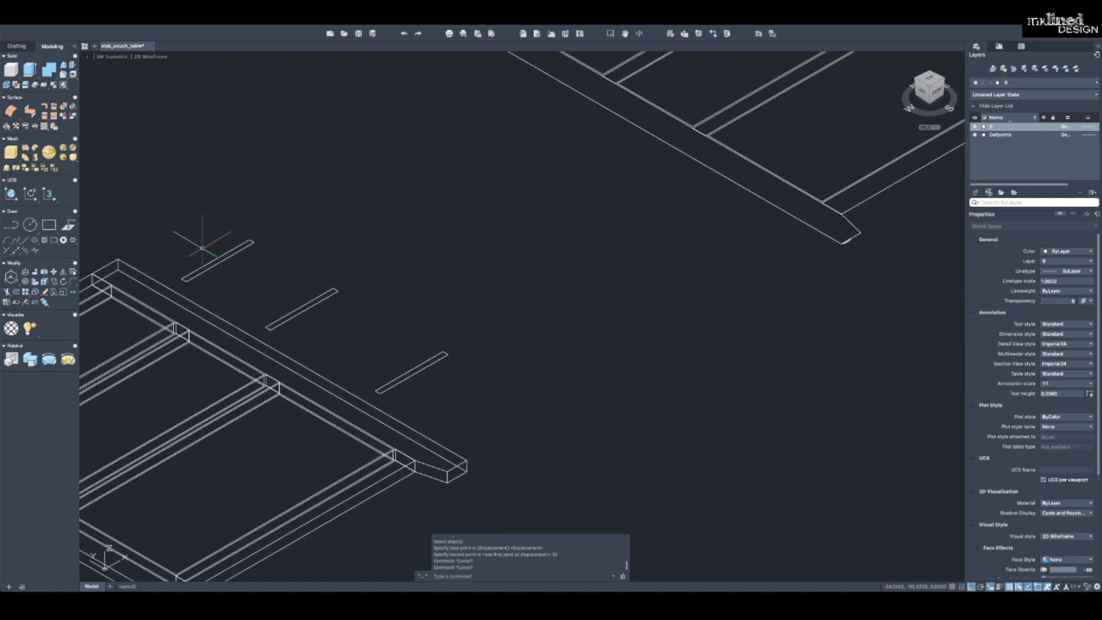
text(m)
key(Return)
click(169, 228)
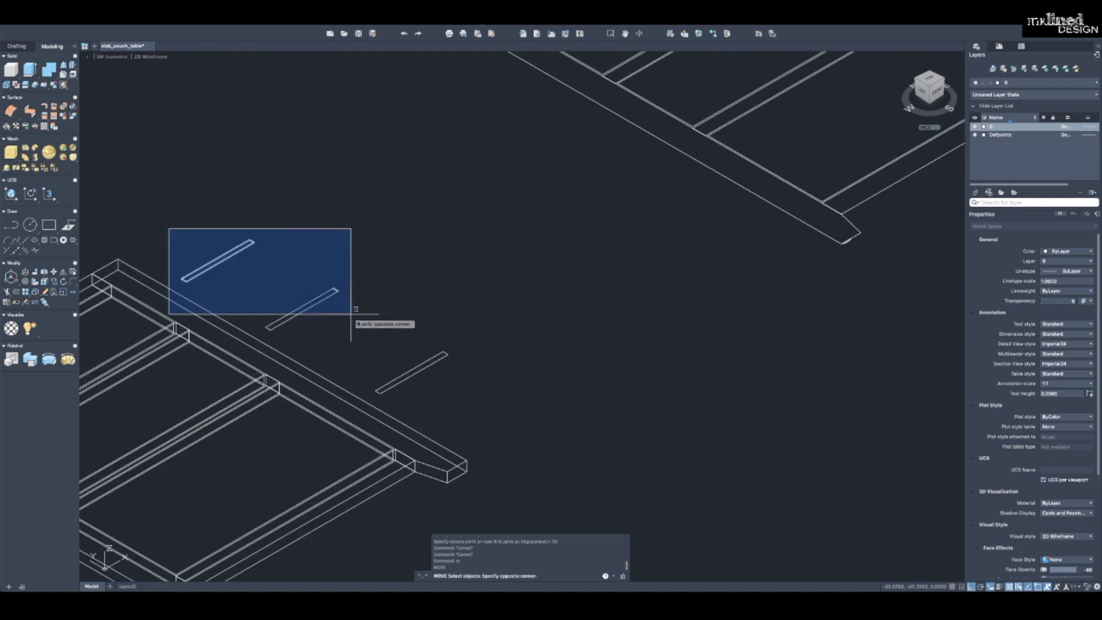
click(487, 410)
key(Return)
click(481, 395)
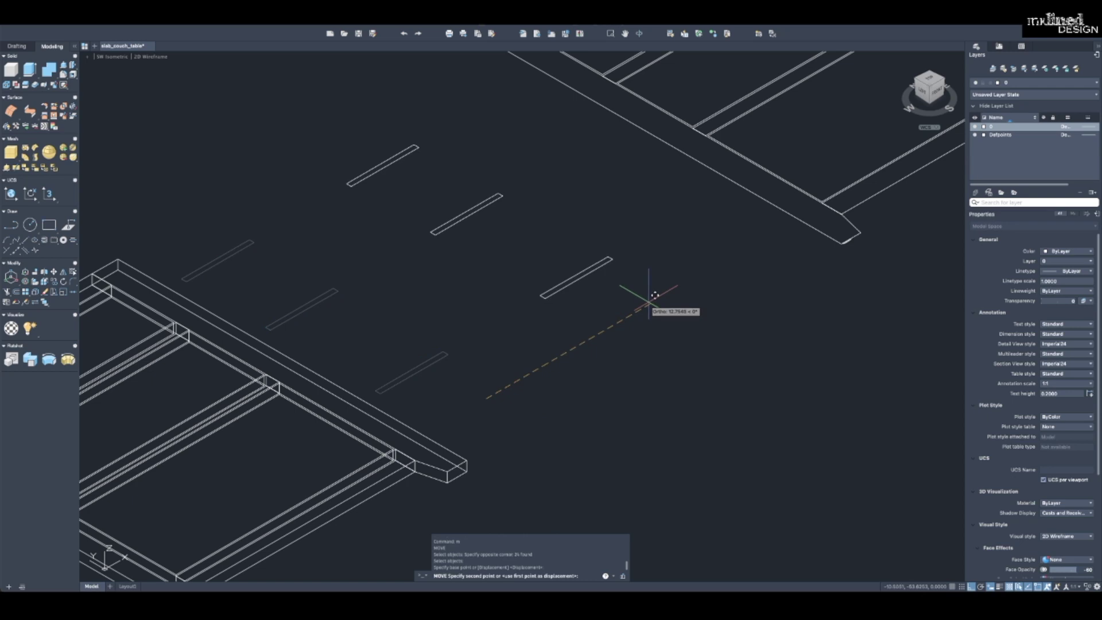
middle_drag(652, 300, 382, 357)
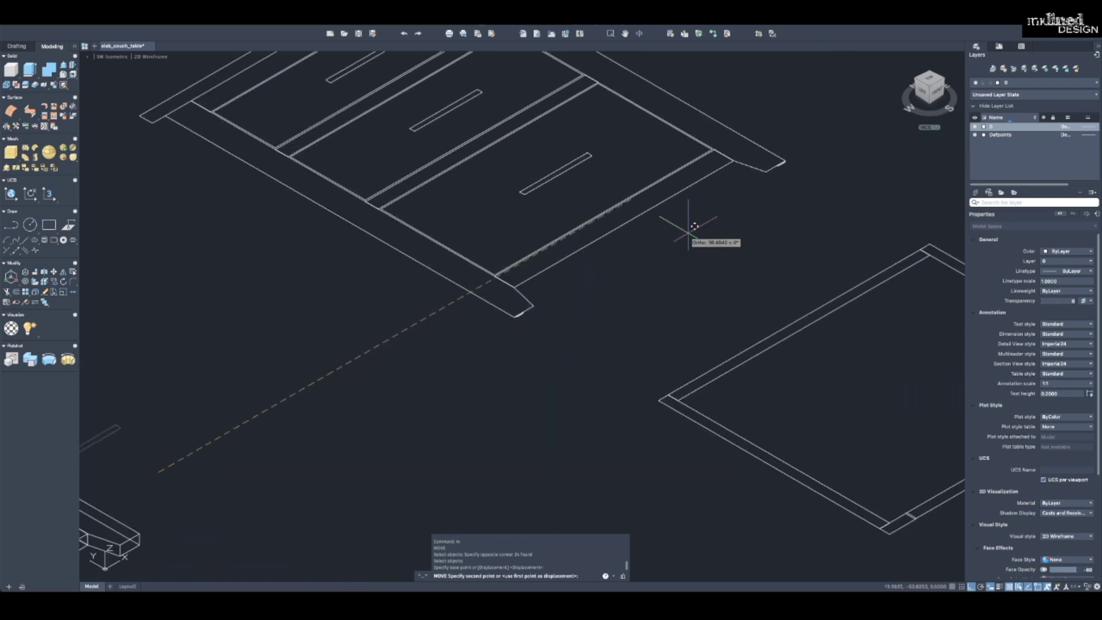
scroll(694, 226, down, 5)
key(Escape)
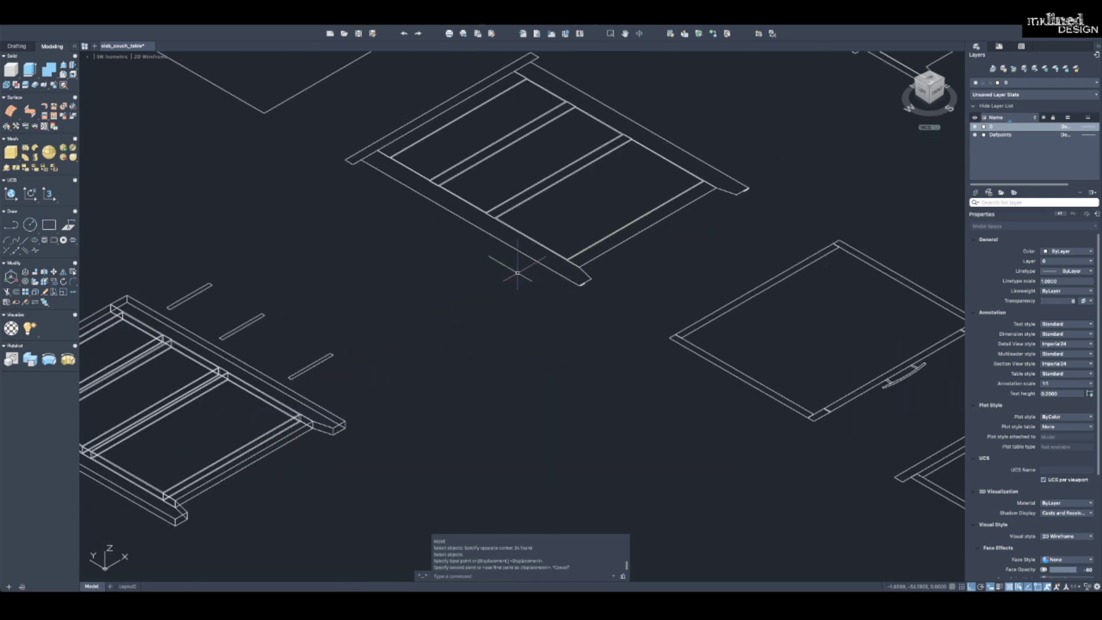
scroll(413, 260, down, 4)
mouse_move(414, 260)
middle_down()
mouse_move(385, 261)
mouse_move(433, 219)
middle_up()
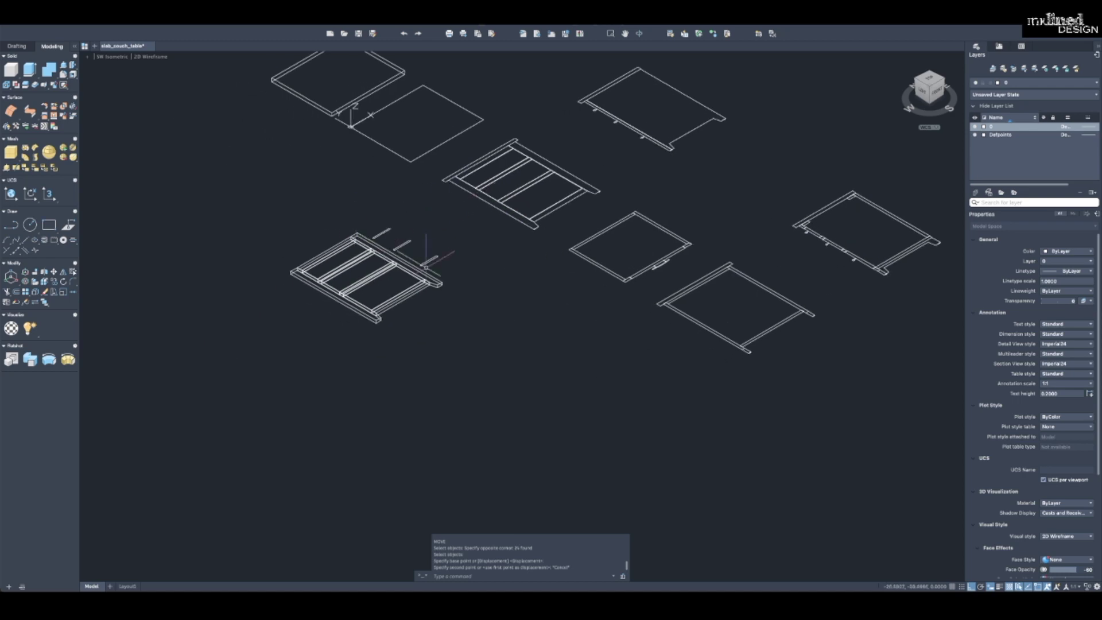
scroll(422, 265, up, 3)
key(Escape)
key(Escape)
text(m)
key(Return)
click(480, 283)
click(423, 237)
key(Escape)
key(Escape)
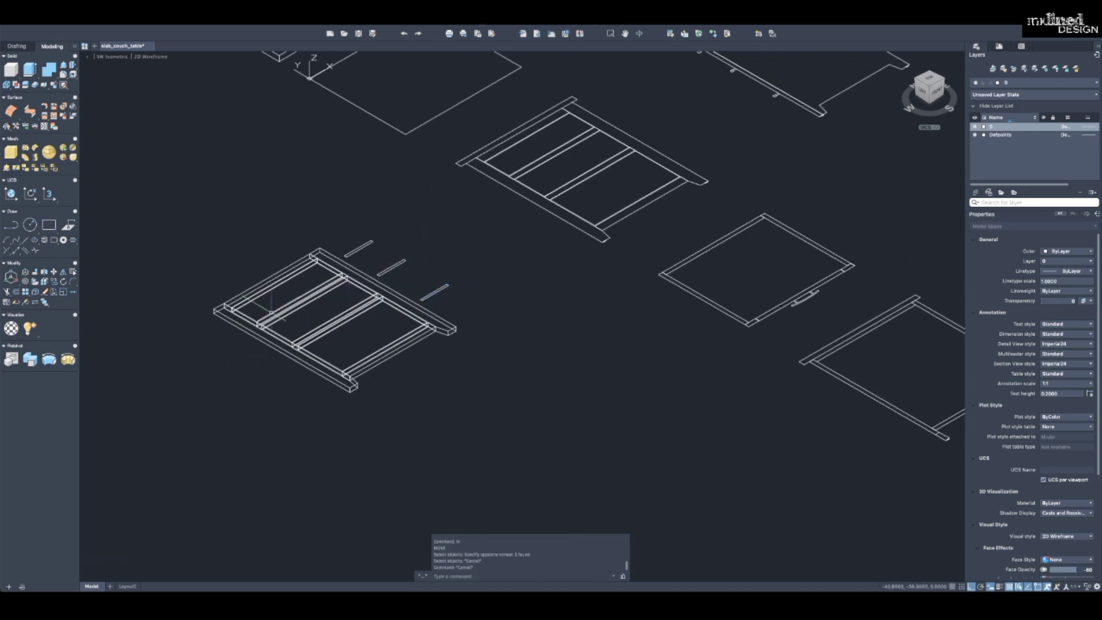
Extrude the side panel's bounded area in the side elevation 0.75 units high with Presspull.
scroll(276, 362, down, 2)
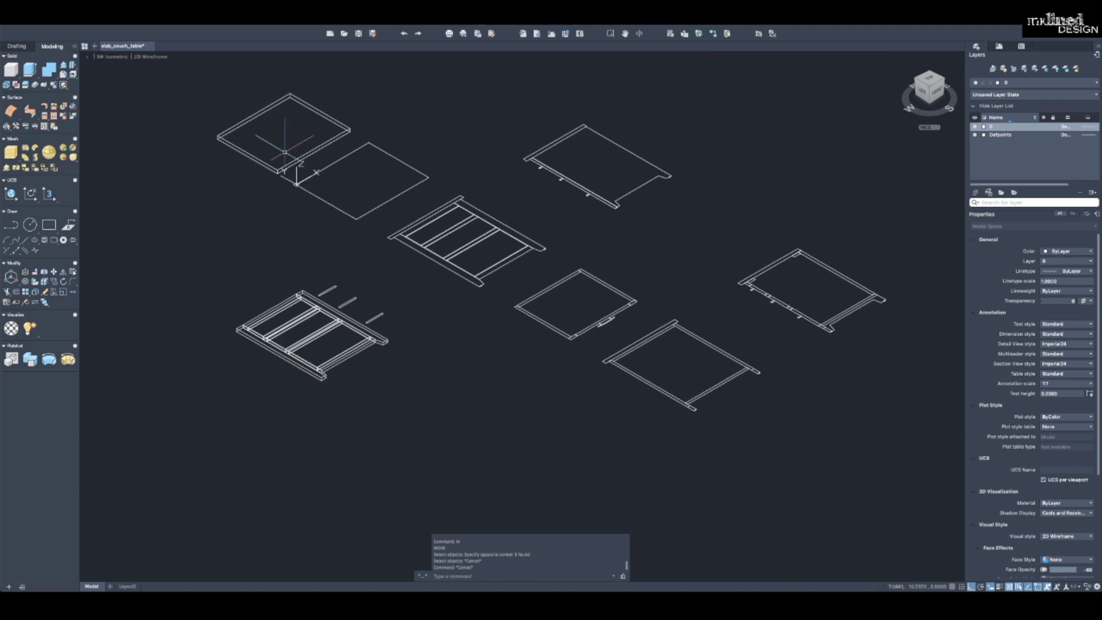
scroll(590, 214, up, 2)
scroll(392, 304, up, 3)
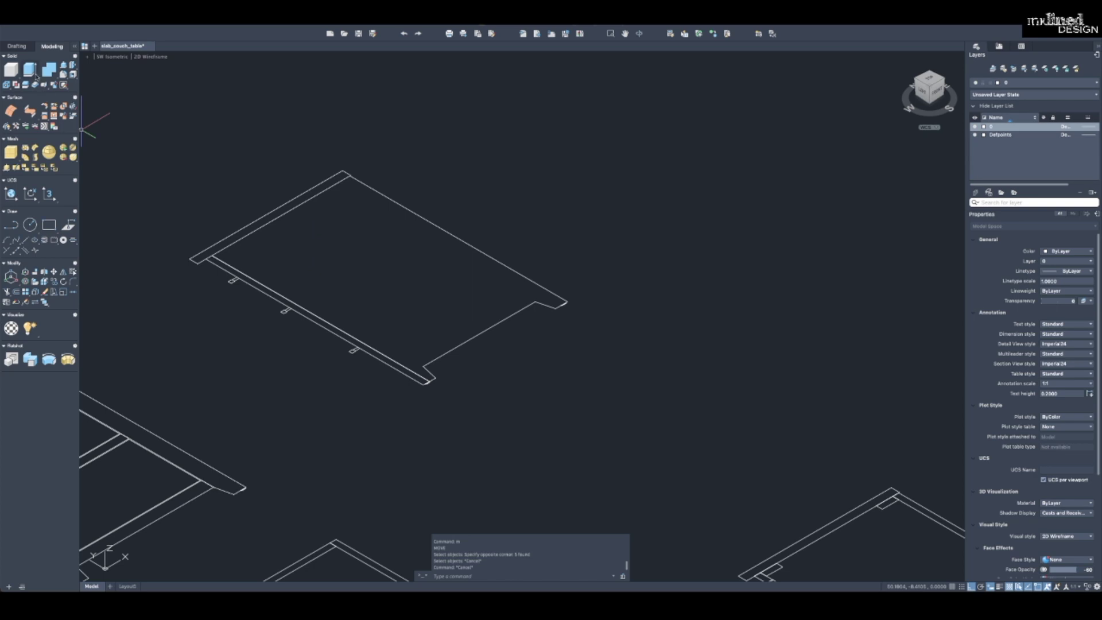
key(ctrl+shift+e)
click(402, 315)
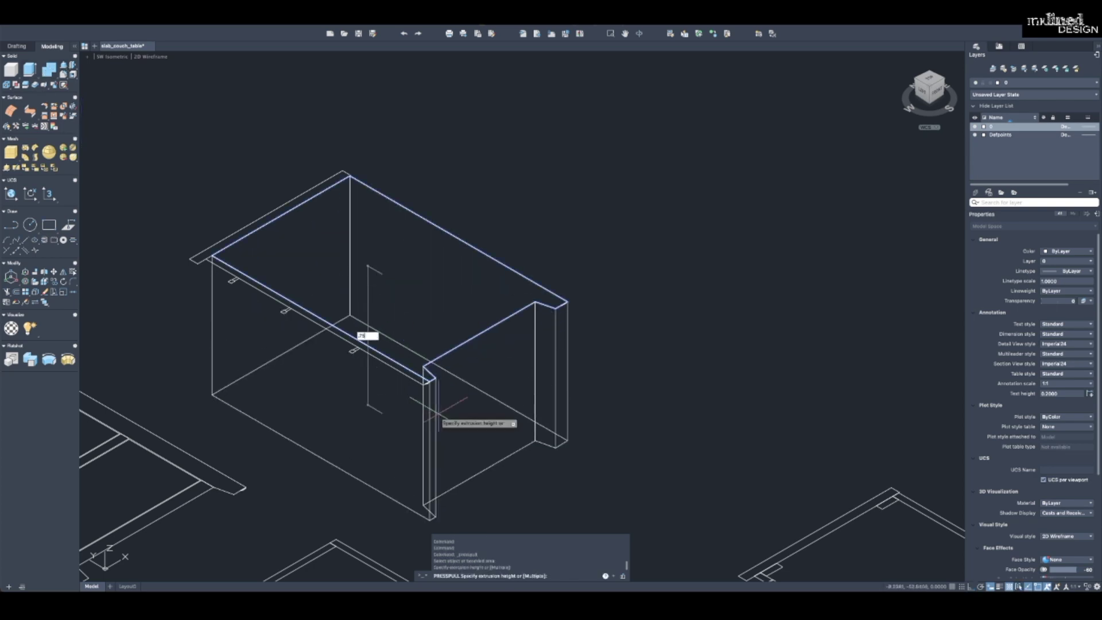
text(.75)
key(Return)
scroll(536, 379, down, 3)
middle_drag(541, 373, 571, 307)
key(Escape)
key(Escape)
key(Escape)
Move the extruded side panel along the negative X axis to the empty space beyond the solid front frame.
text(m)
key(Return)
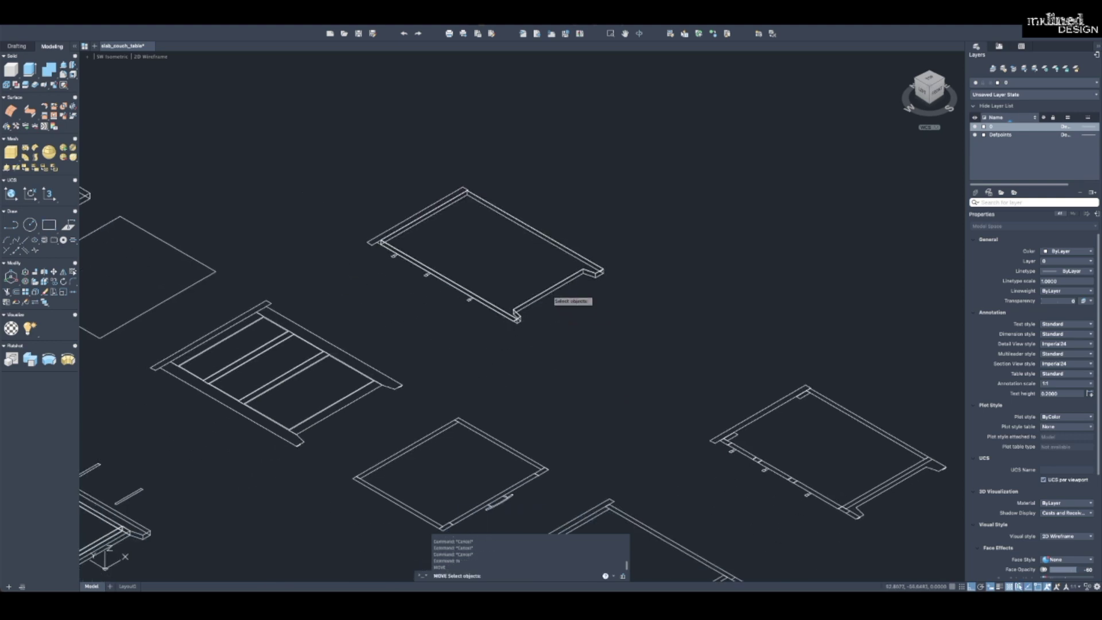
click(571, 290)
key(Return)
click(601, 273)
scroll(602, 273, down, 6)
key(Escape)
scroll(541, 312, up, 8)
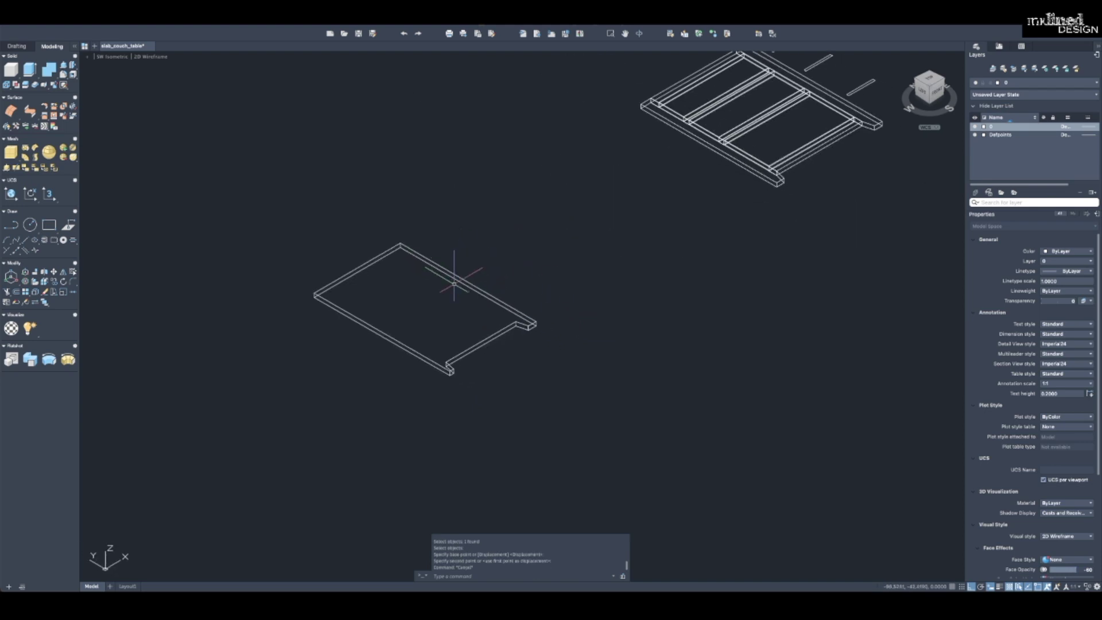
key(Escape)
key(Escape)
Rotate the side panel 90 degrees about the Y axis through its upper corner with ROTATE3D so it stands vertically.
text(ro)
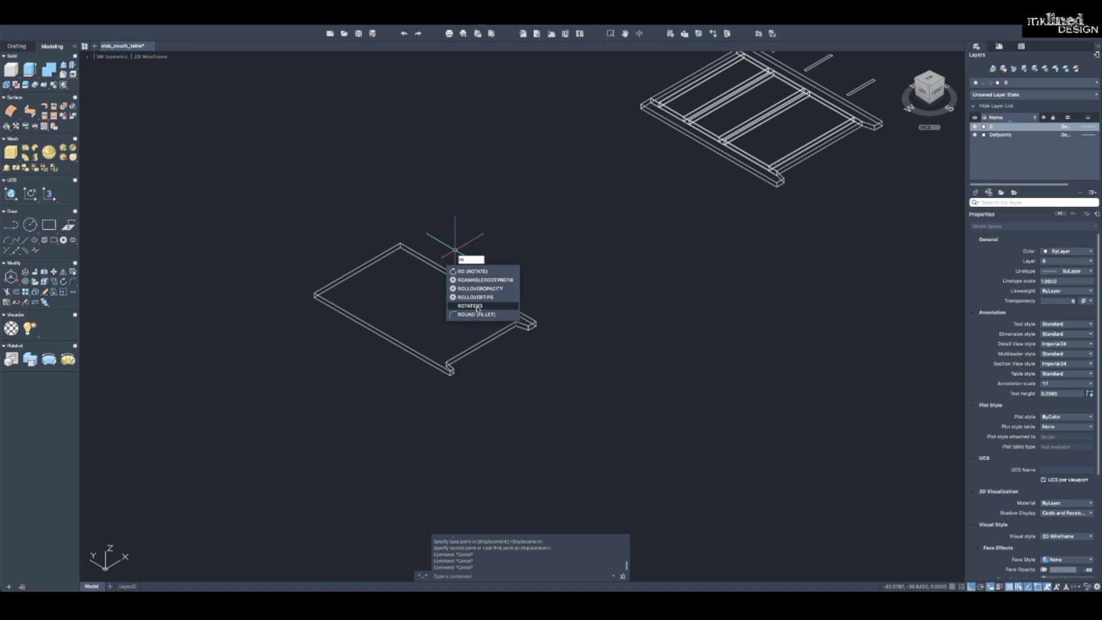
click(471, 306)
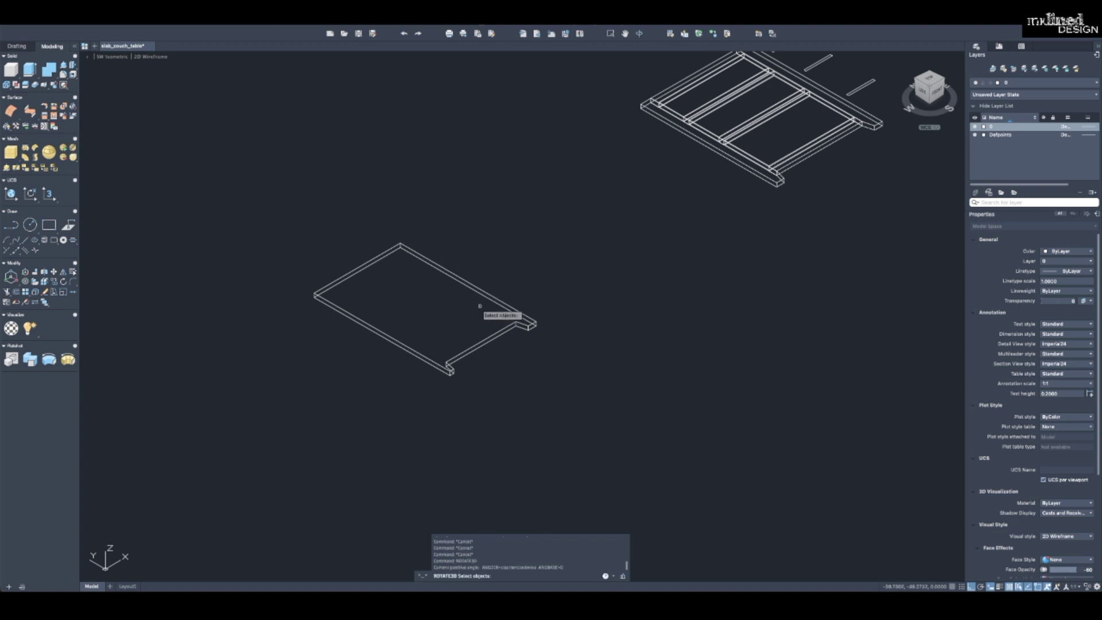
click(410, 354)
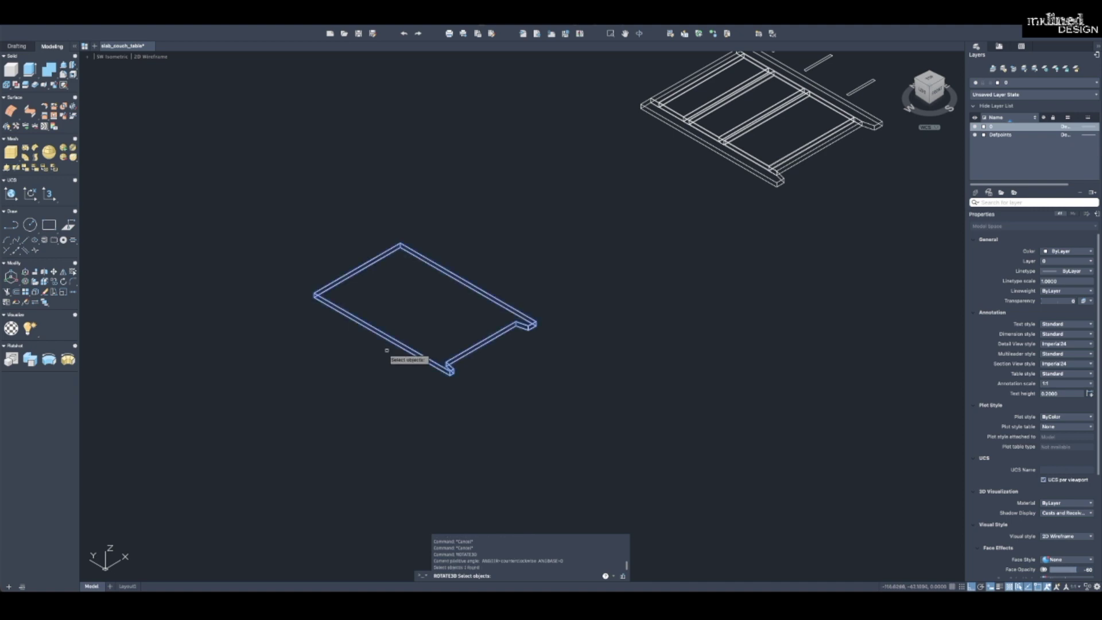
key(Return)
text(y)
key(Return)
click(320, 291)
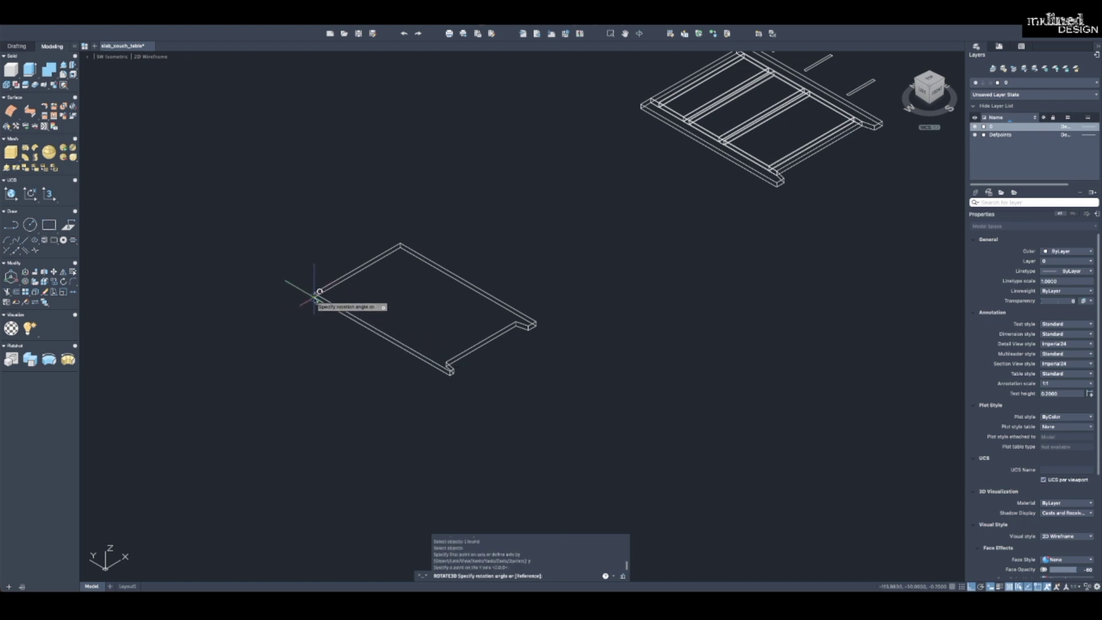
text(90)
key(Return)
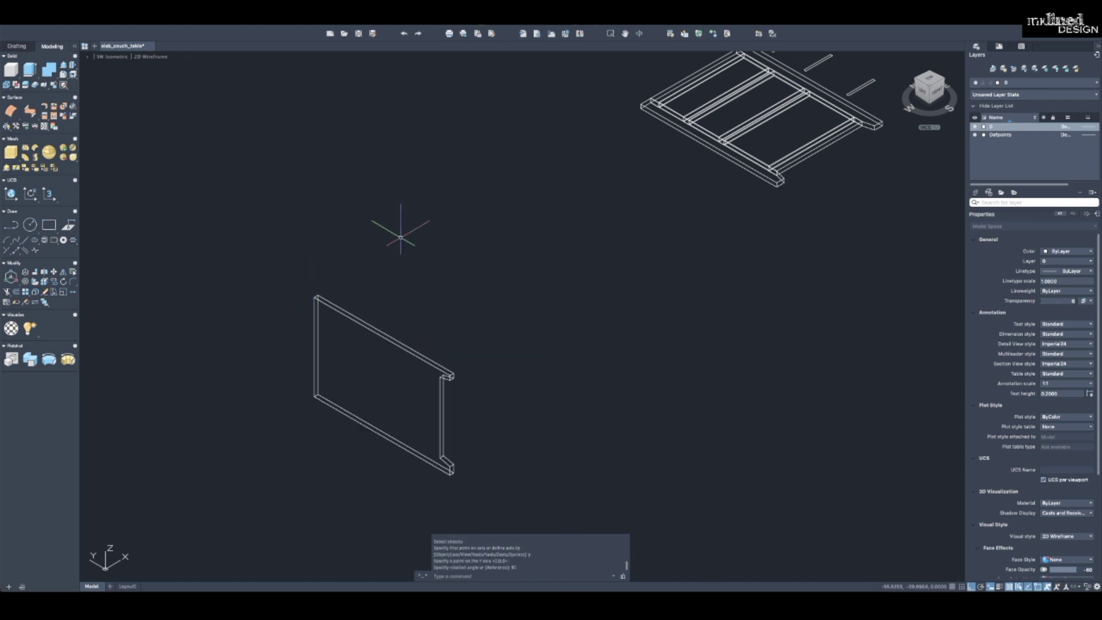
Start Chamfer Edge for the side panel and set both chamfer distances to 0.75.
mouse_move(934, 243)
middle_down()
mouse_move(769, 302)
mouse_move(734, 266)
mouse_move(737, 276)
middle_up()
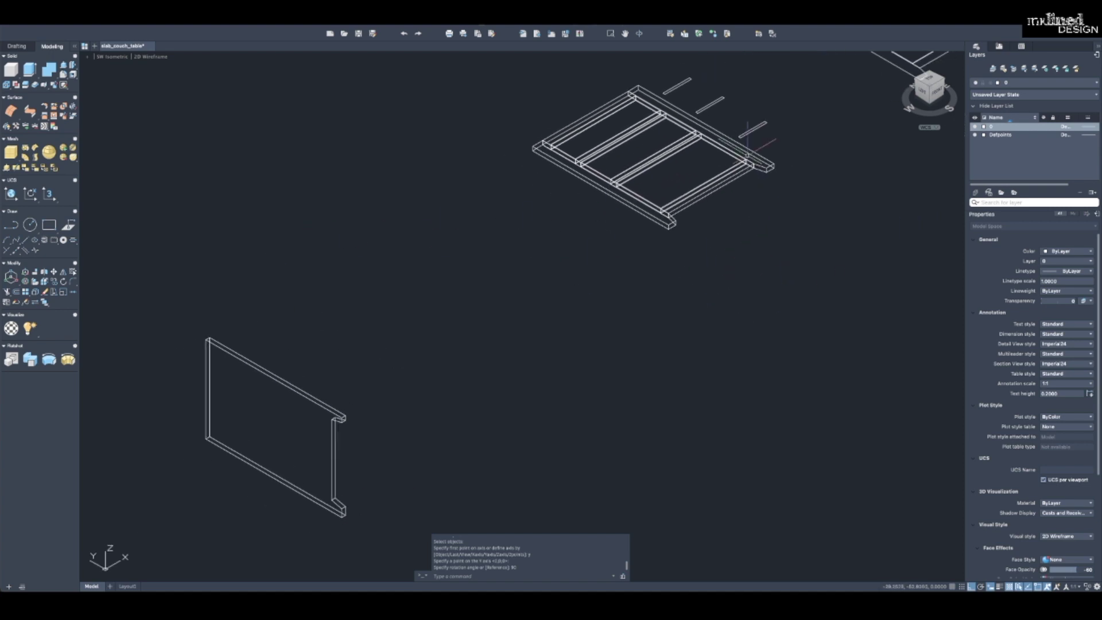
scroll(775, 165, up, 5)
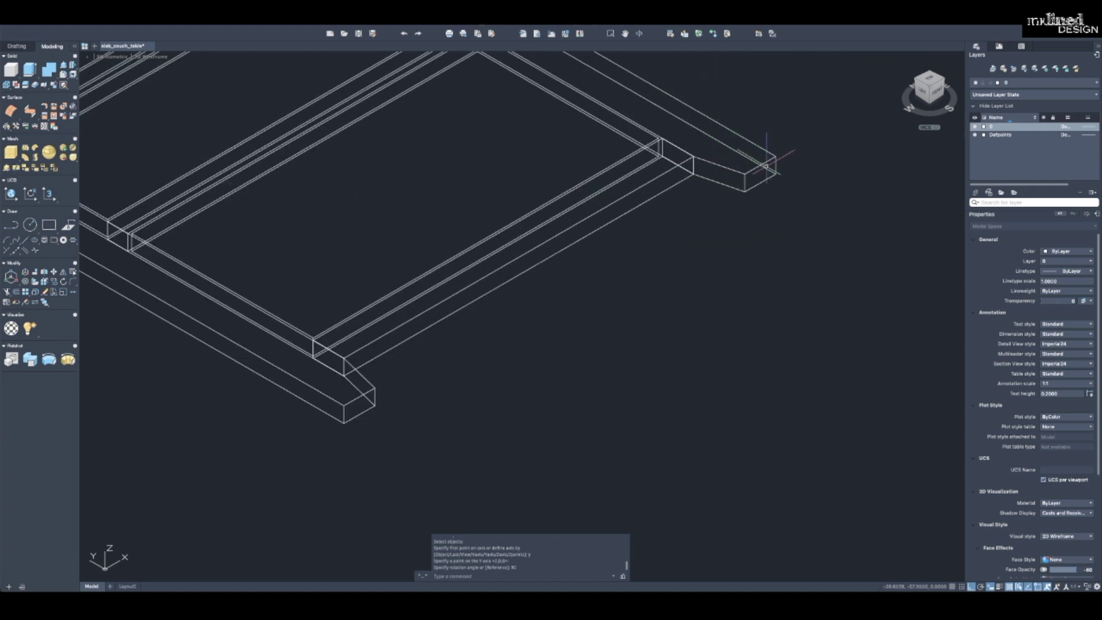
scroll(746, 172, down, 4)
scroll(699, 199, down, 2)
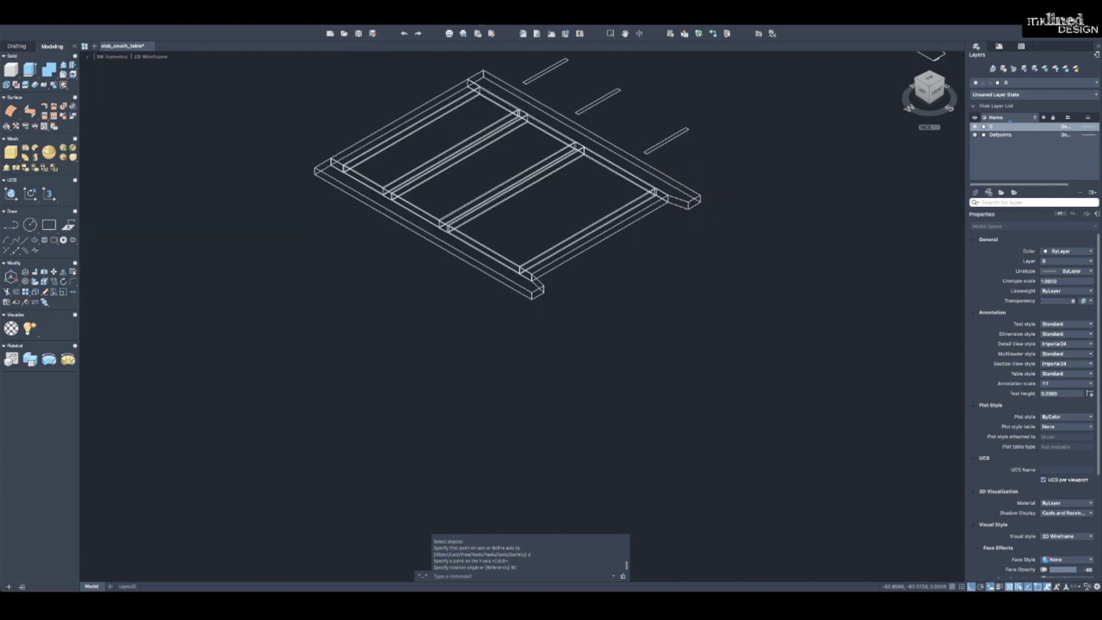
scroll(746, 163, down, 3)
scroll(463, 319, up, 4)
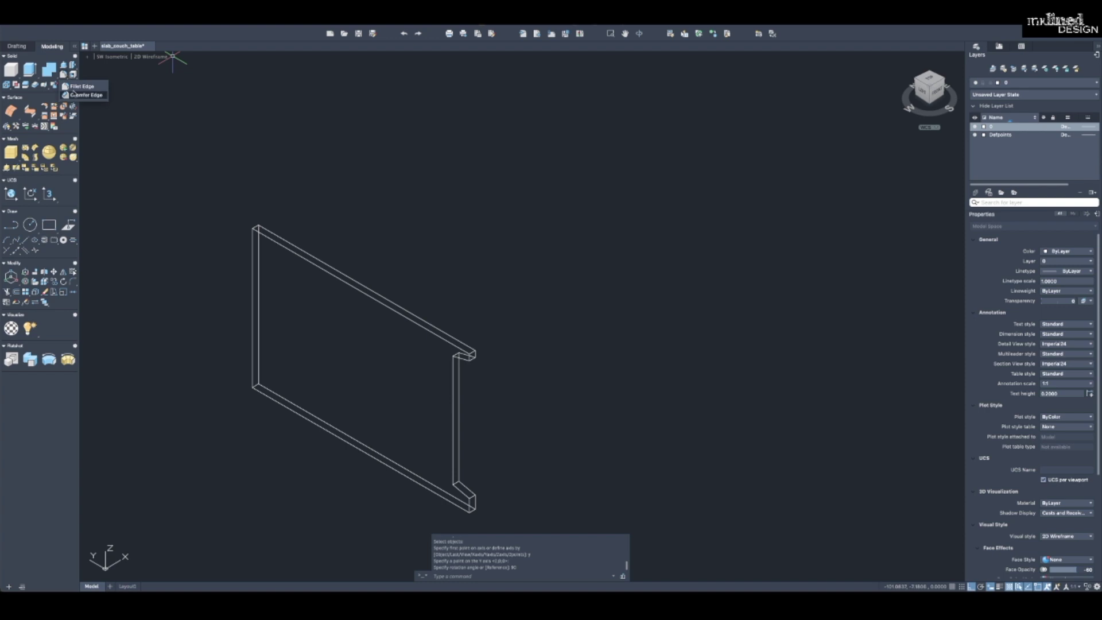
click(66, 74)
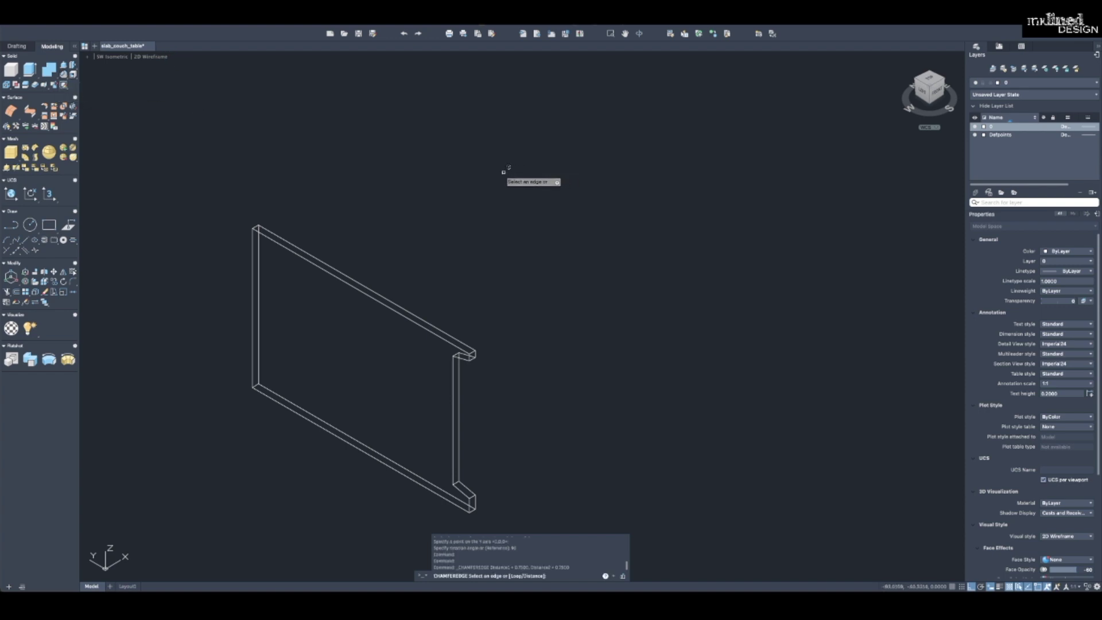
text(d)
key(Return)
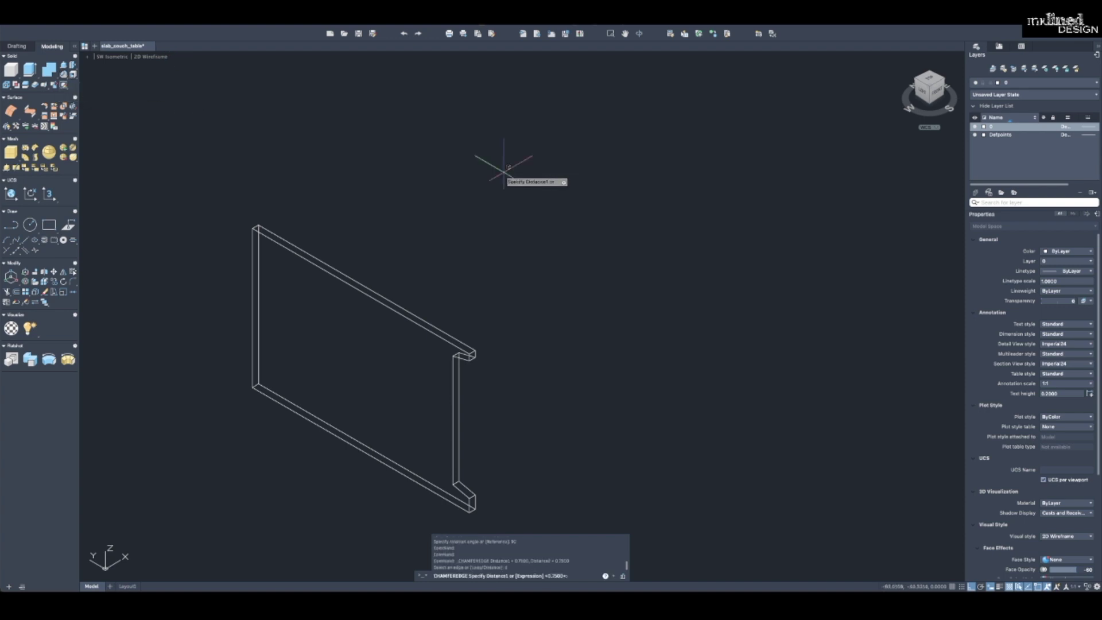
key(Return)
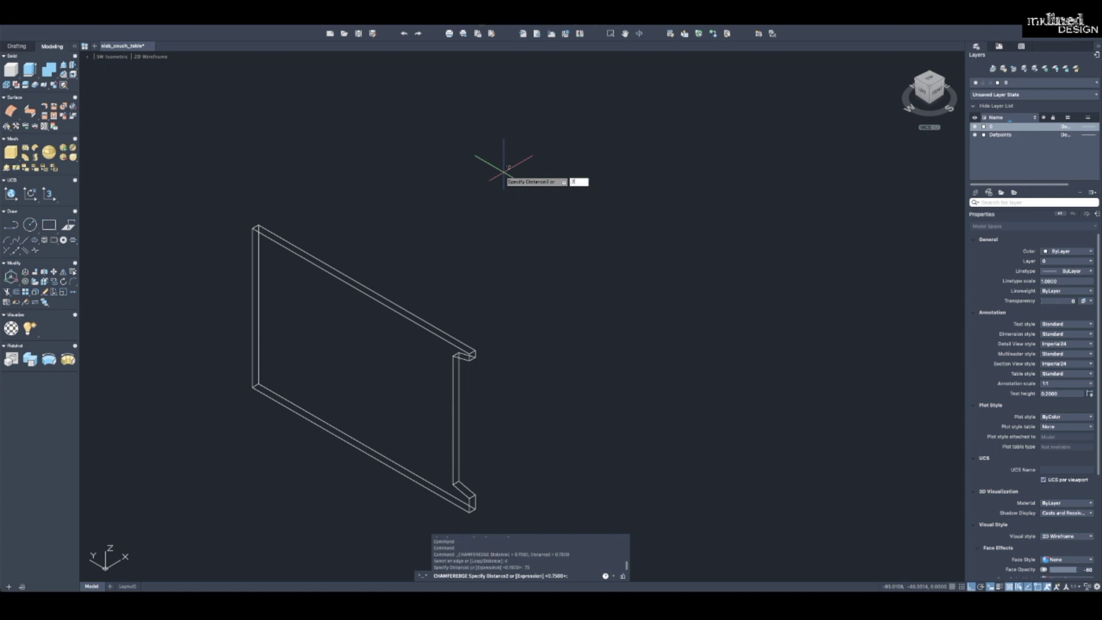
text(75)
key(Return)
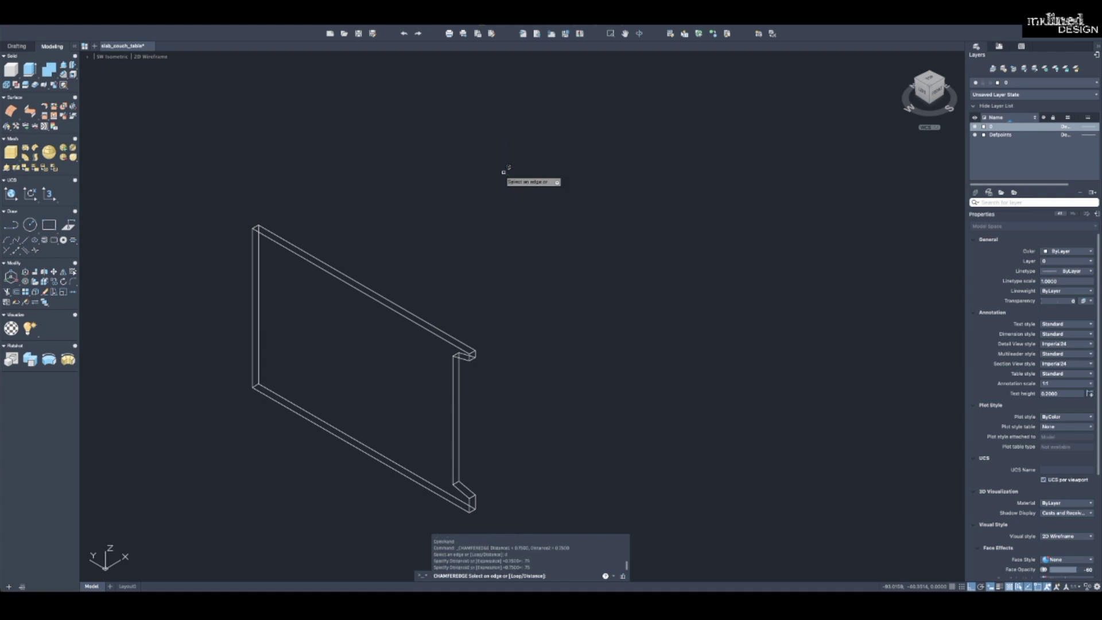
click(276, 242)
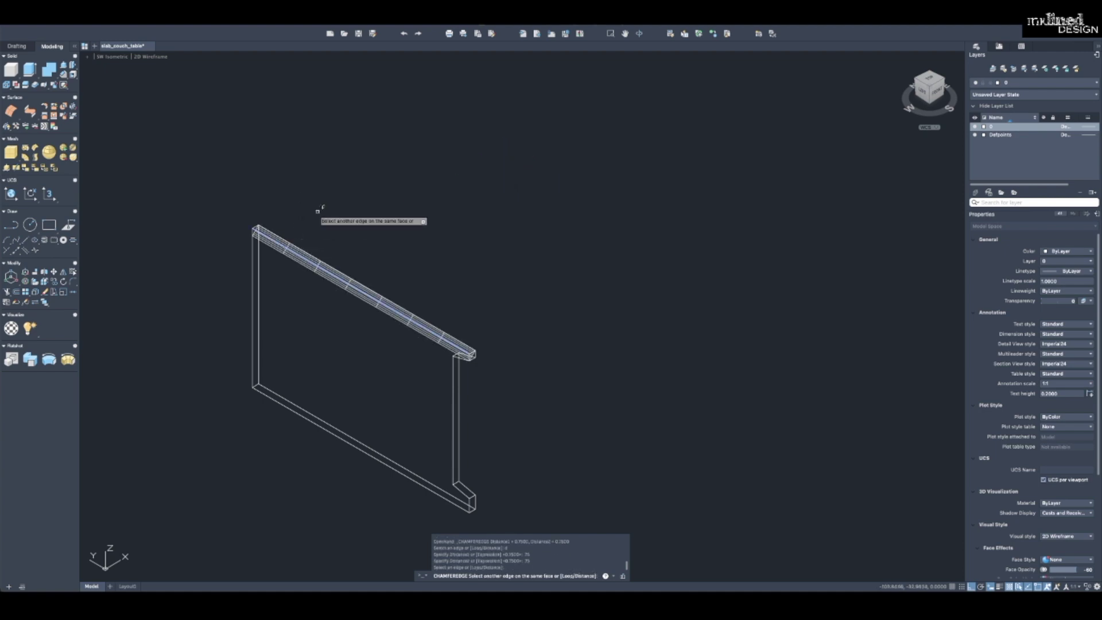
key(Return)
scroll(555, 361, up, 5)
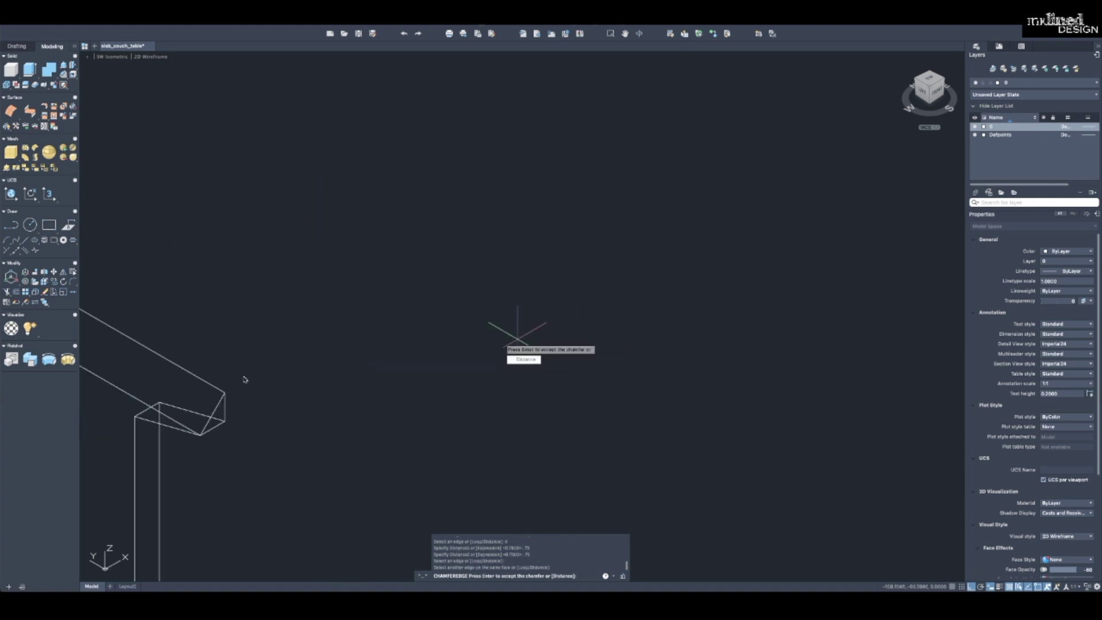
scroll(227, 379, down, 8)
scroll(346, 308, up, 3)
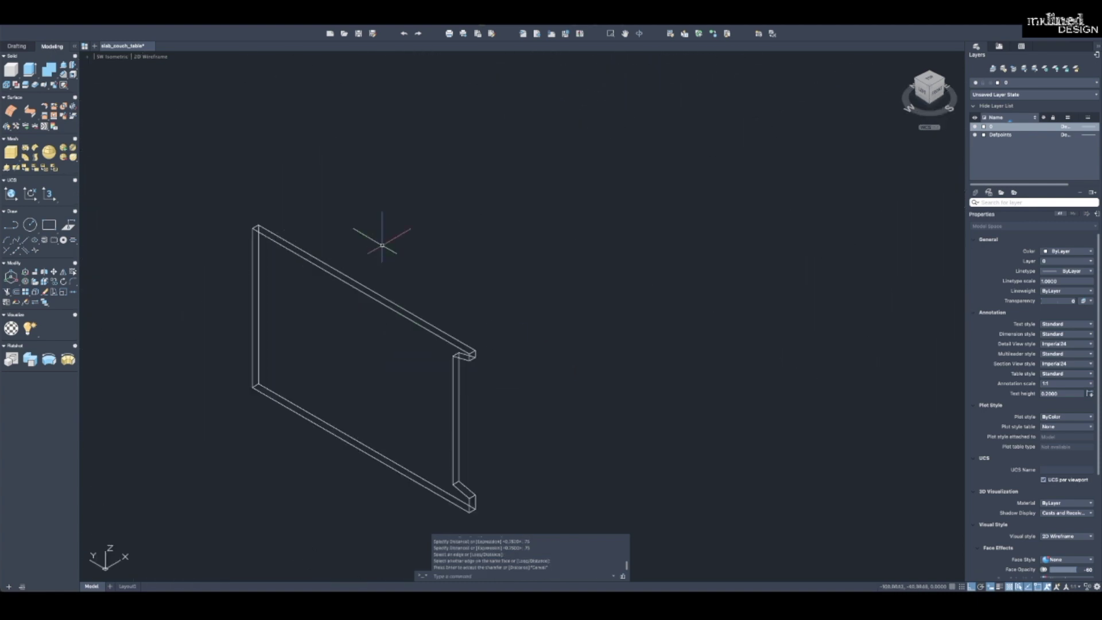
key(Escape)
key(Return)
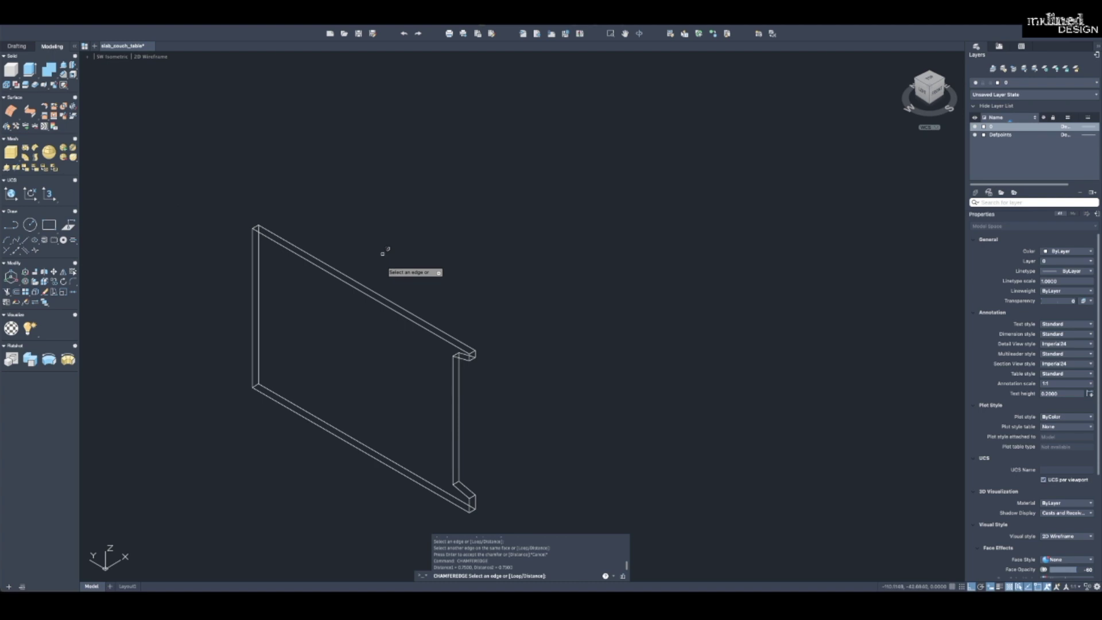
key(Return)
key(Escape)
Chamfer the side panel's long top edge with the 0.75 distances to form a mitre.
key(Return)
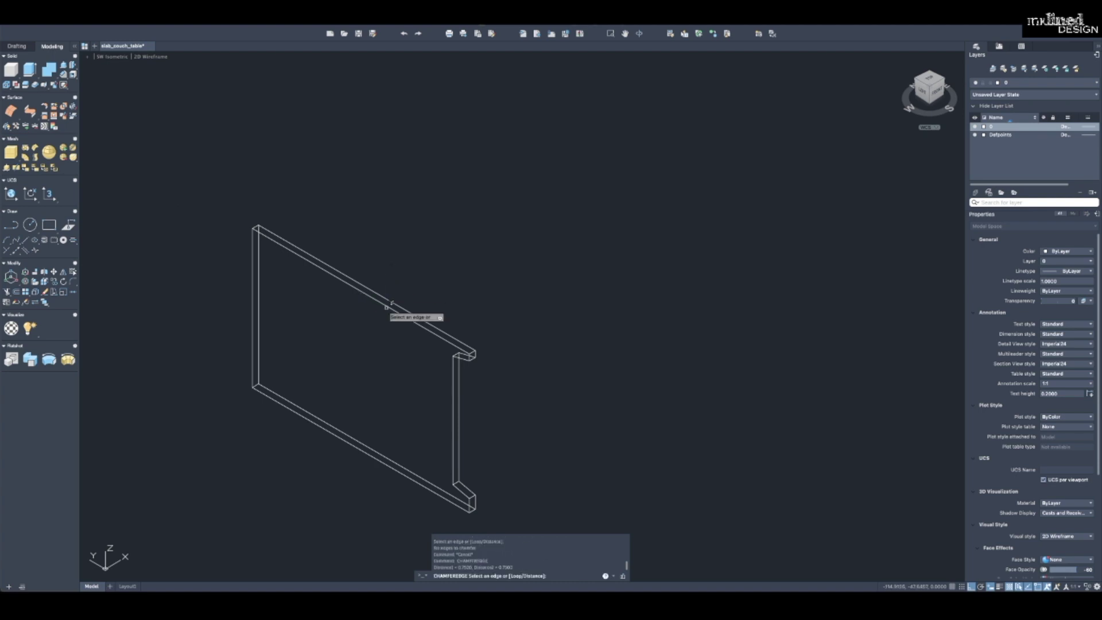
click(388, 305)
key(Return)
key(Return)
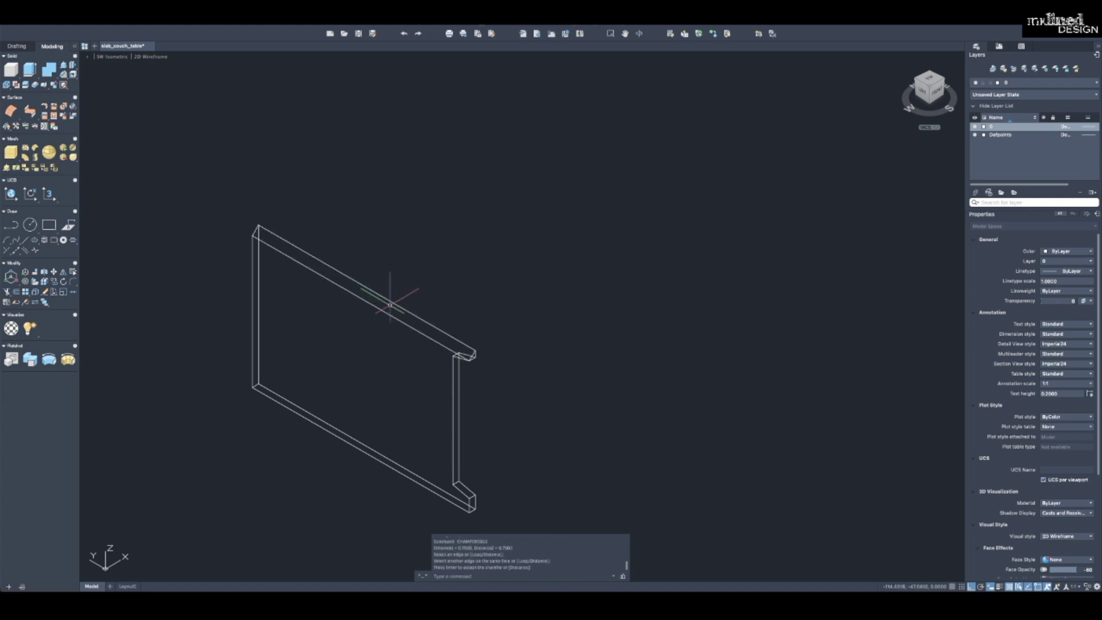
Chamfer the long outer edge of the front frame's leg nearest the drawer pulls with the same 0.75 distances.
scroll(519, 195, down, 2)
middle_drag(599, 209, 481, 246)
scroll(480, 247, up, 4)
scroll(507, 253, up, 3)
key(Return)
click(508, 253)
key(Escape)
key(Escape)
key(Escape)
scroll(522, 239, down, 3)
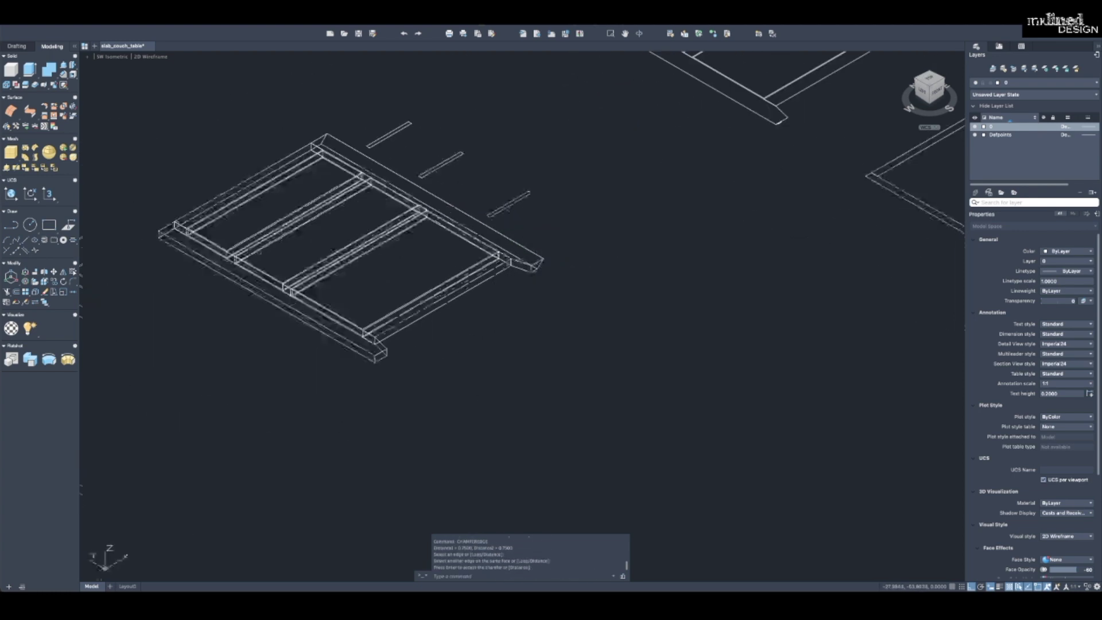
Move the side panel from its mitred foot corner to the matching corner of the front frame's chamfered leg.
middle_drag(238, 386, 369, 324)
text(m)
key(Return)
click(303, 387)
click(237, 369)
key(Return)
scroll(255, 400, up, 3)
click(247, 373)
scroll(442, 275, down, 5)
scroll(493, 238, up, 8)
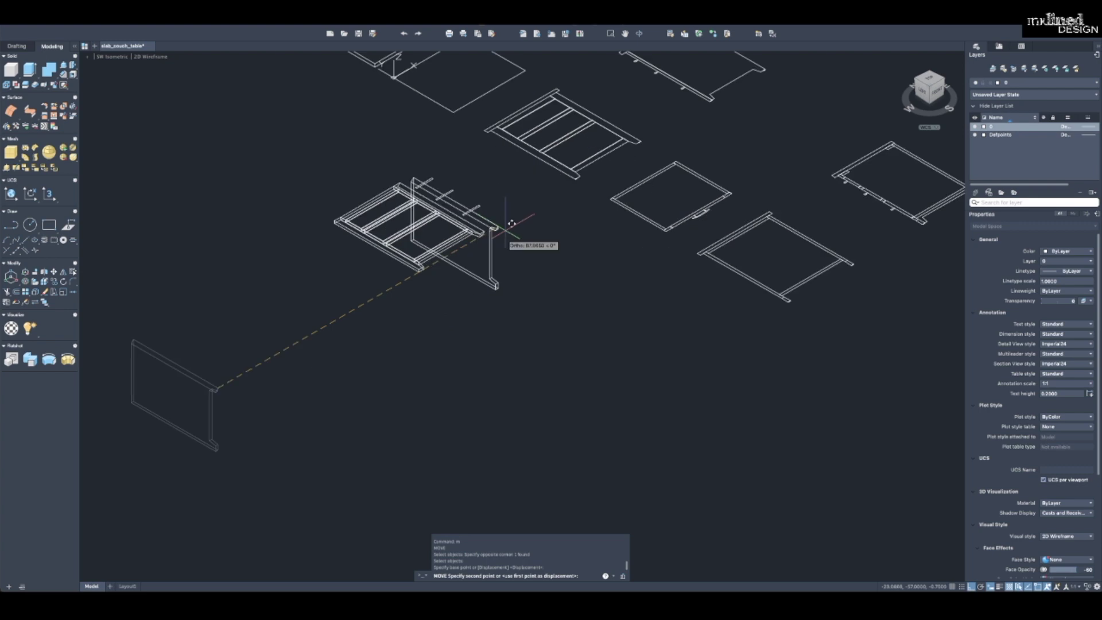
key(Escape)
key(Escape)
scroll(445, 217, down, 5)
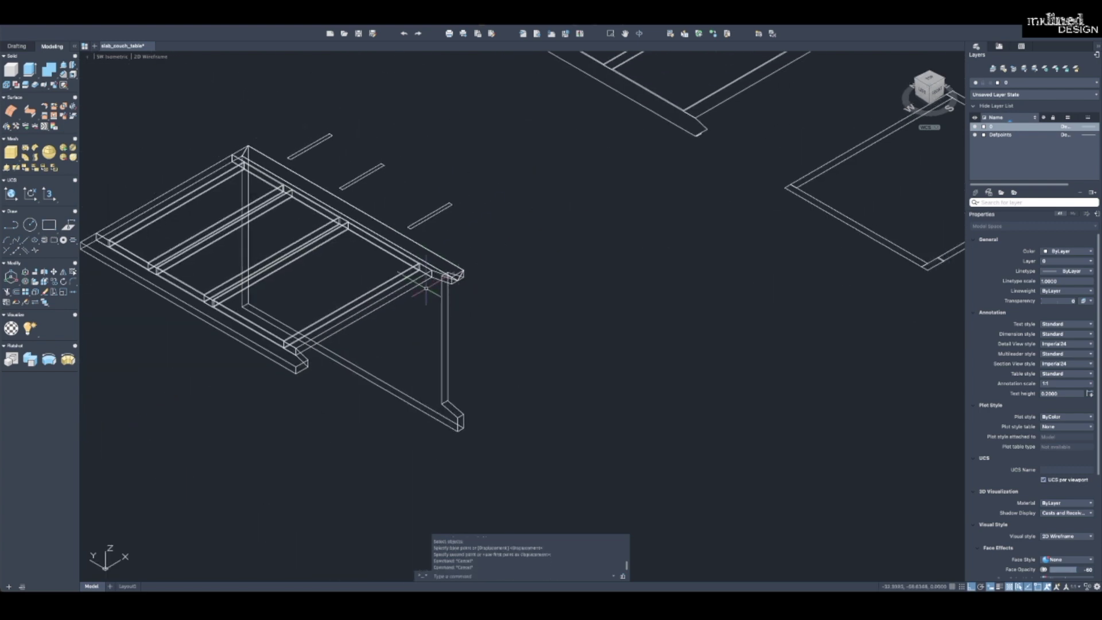
Move the three thin drawer pull outlines along the positive X axis, away from the assembled frame and side panel.
middle_drag(326, 248, 349, 252)
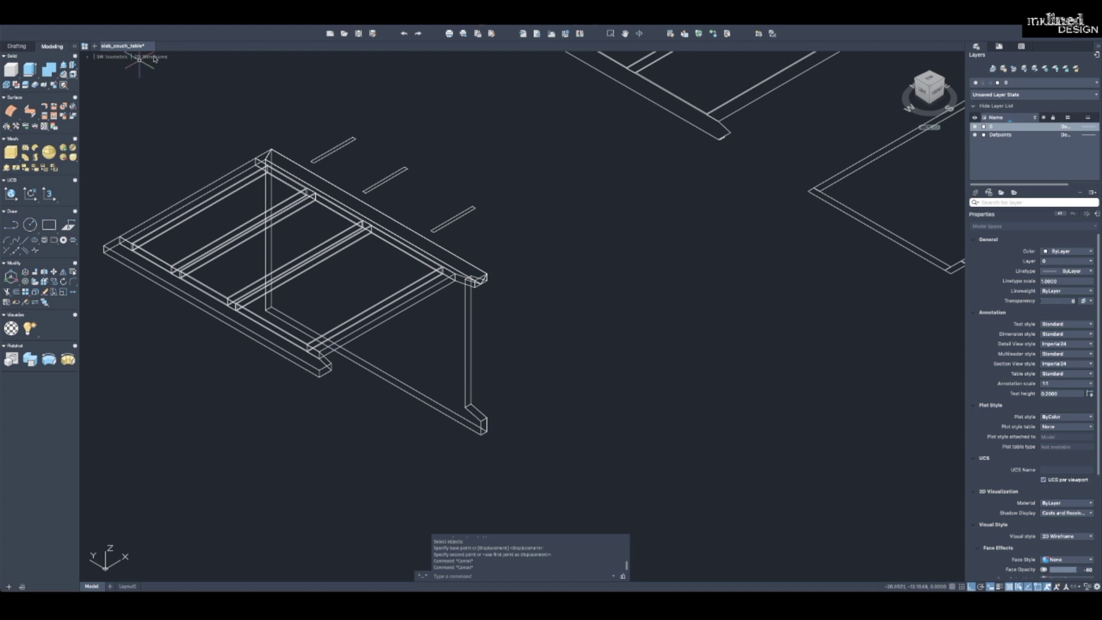
middle_drag(434, 203, 430, 289)
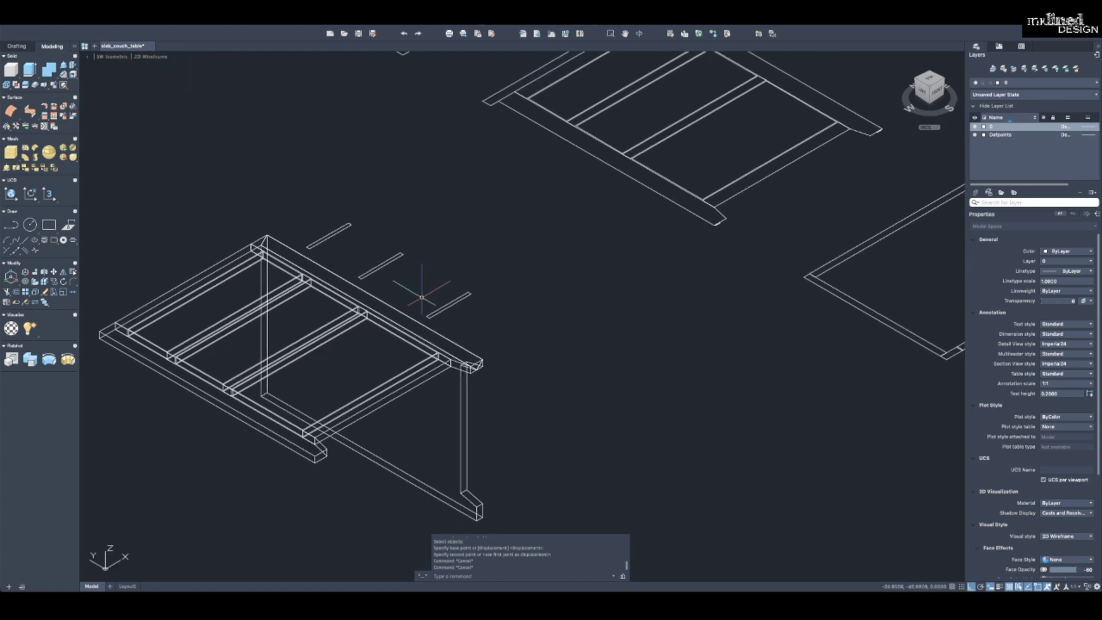
text(m)
key(Return)
click(303, 209)
click(566, 365)
key(Return)
click(541, 358)
key(Escape)
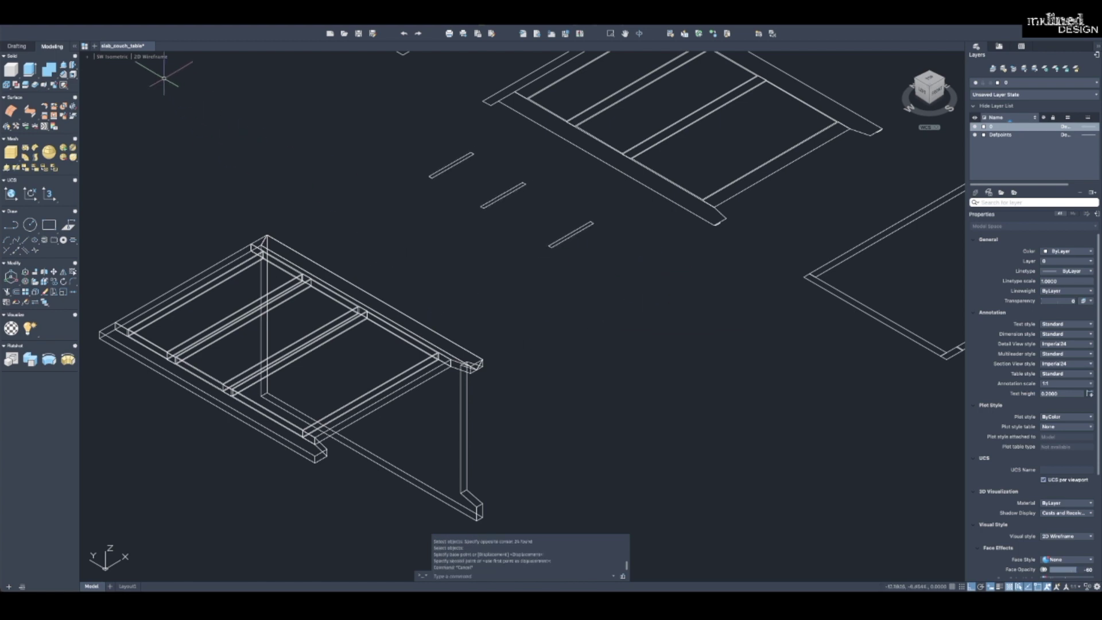
Preview the model in the Realistic visual style and switch the viewport to X-Ray.
click(151, 57)
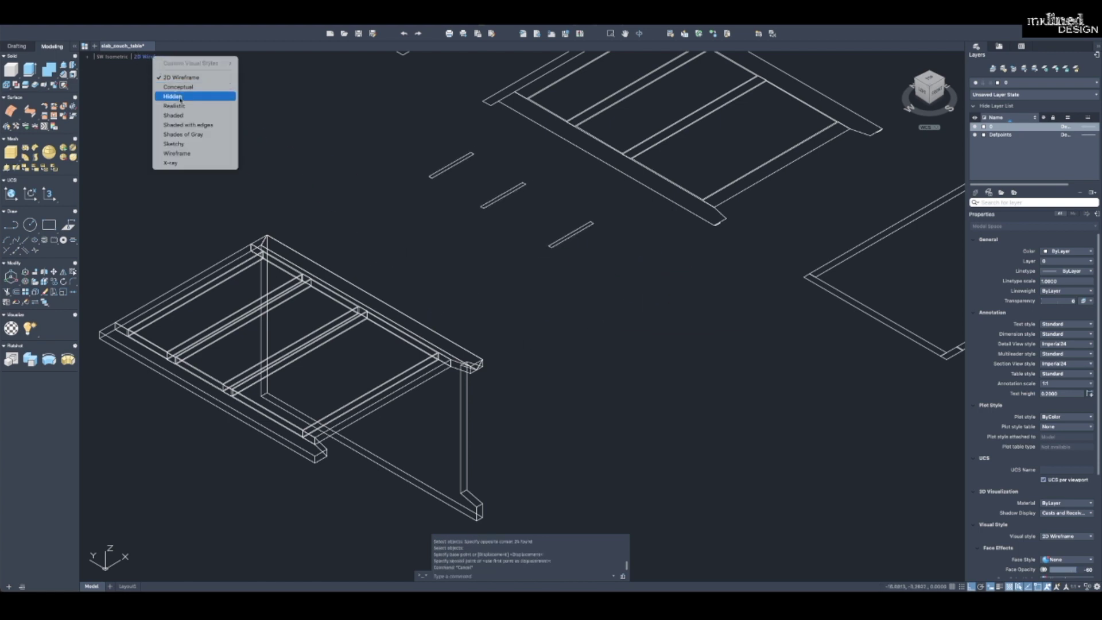
key(Escape)
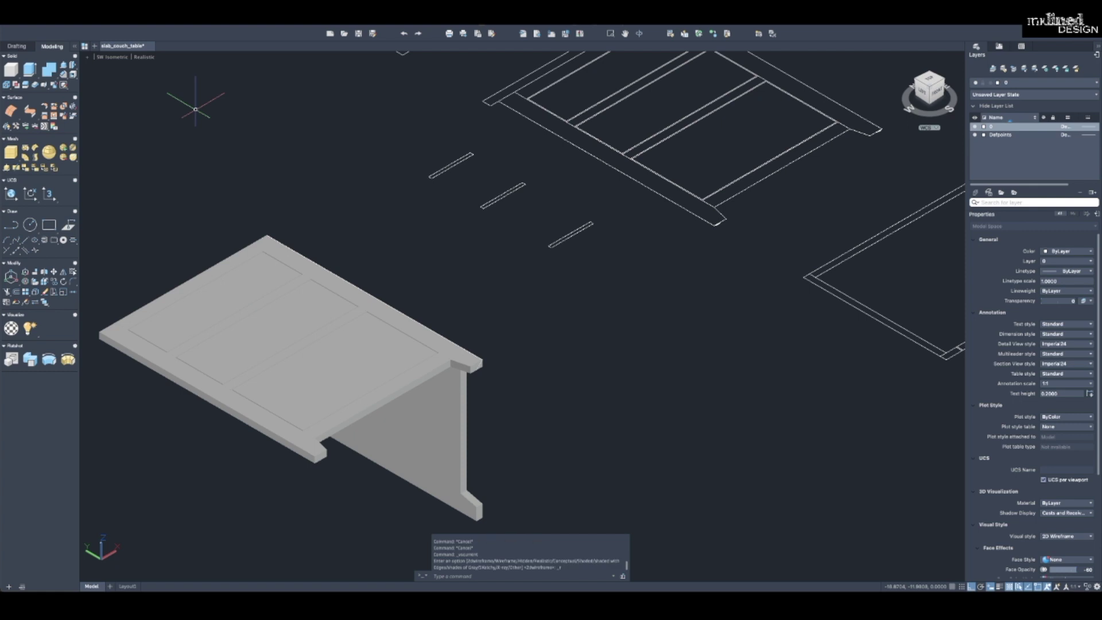
click(148, 57)
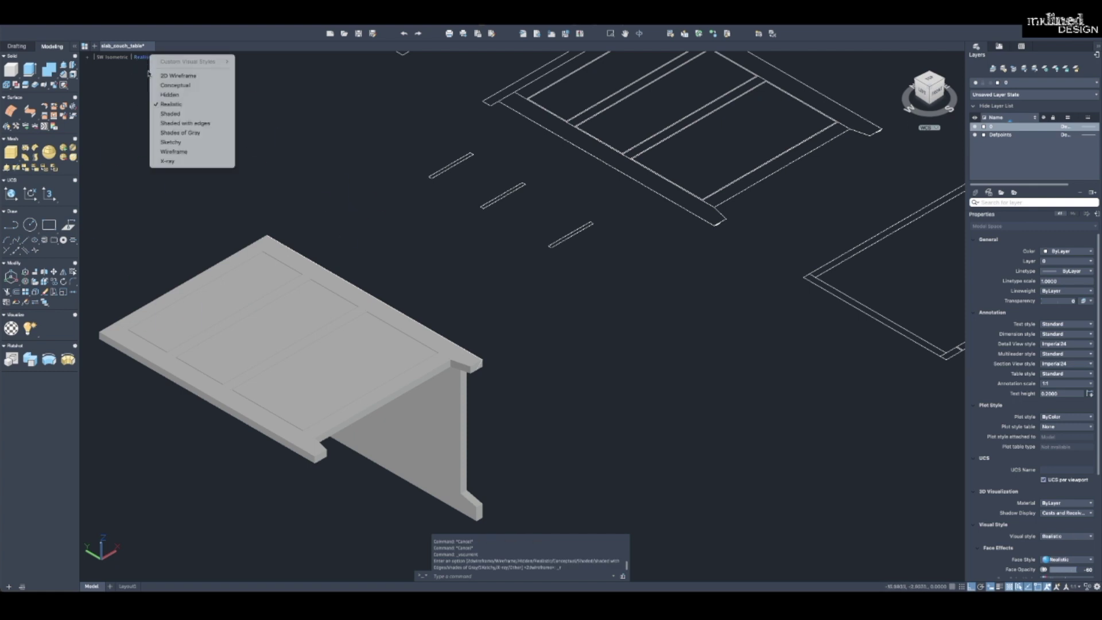
click(179, 162)
middle_drag(482, 475, 468, 381)
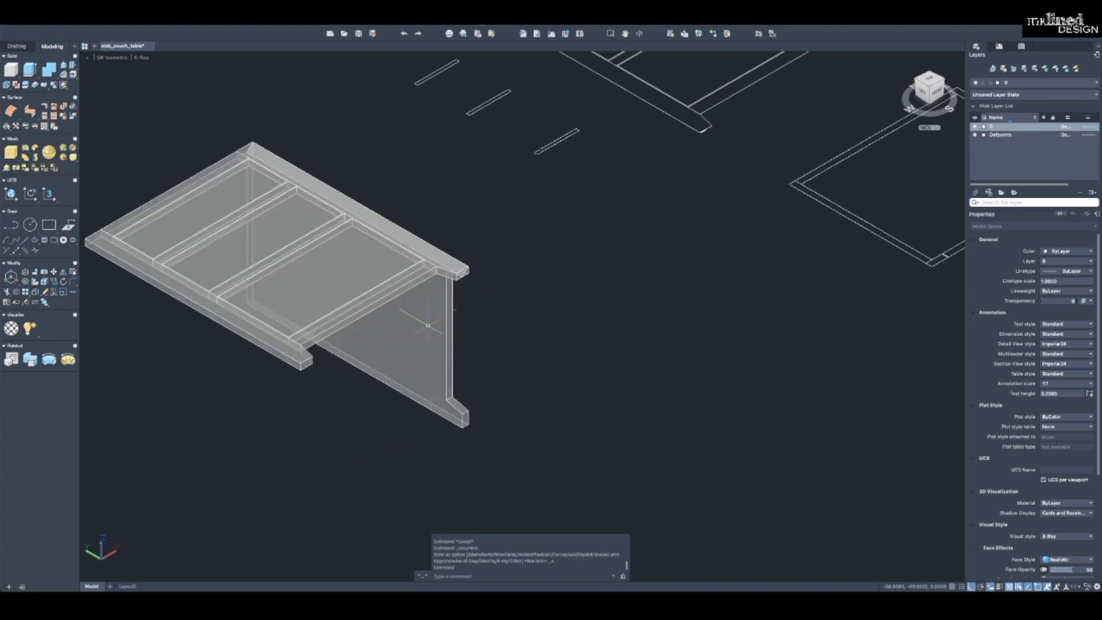
Inspect the joint between the side panel and front frame from another angle, and restore the SW Isometric view.
scroll(230, 143, up, 2)
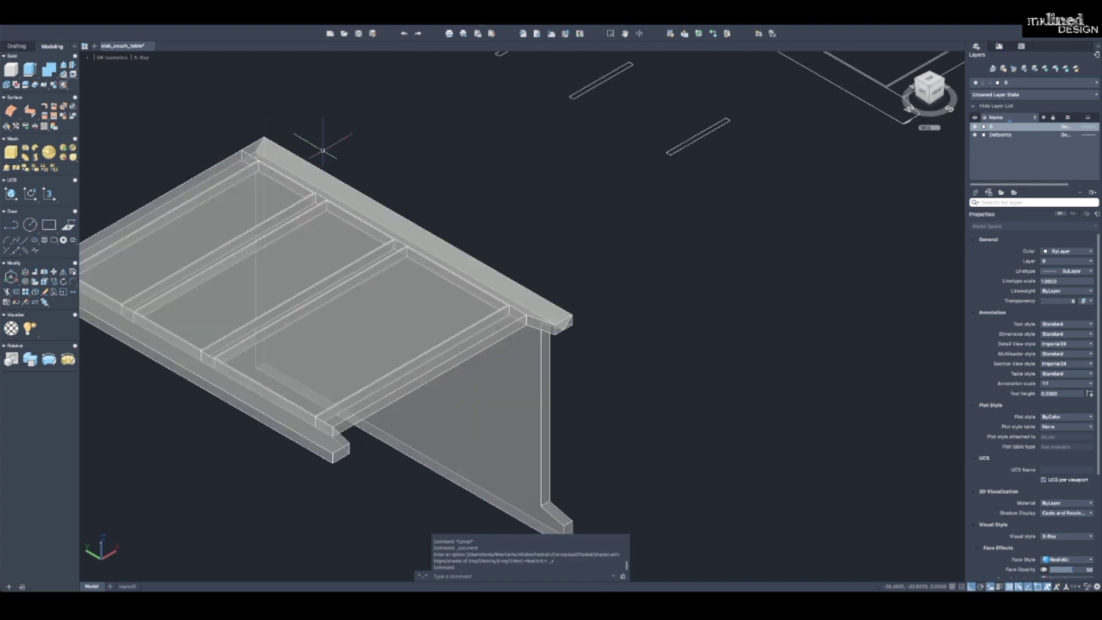
scroll(567, 336, up, 1)
scroll(567, 335, down, 2)
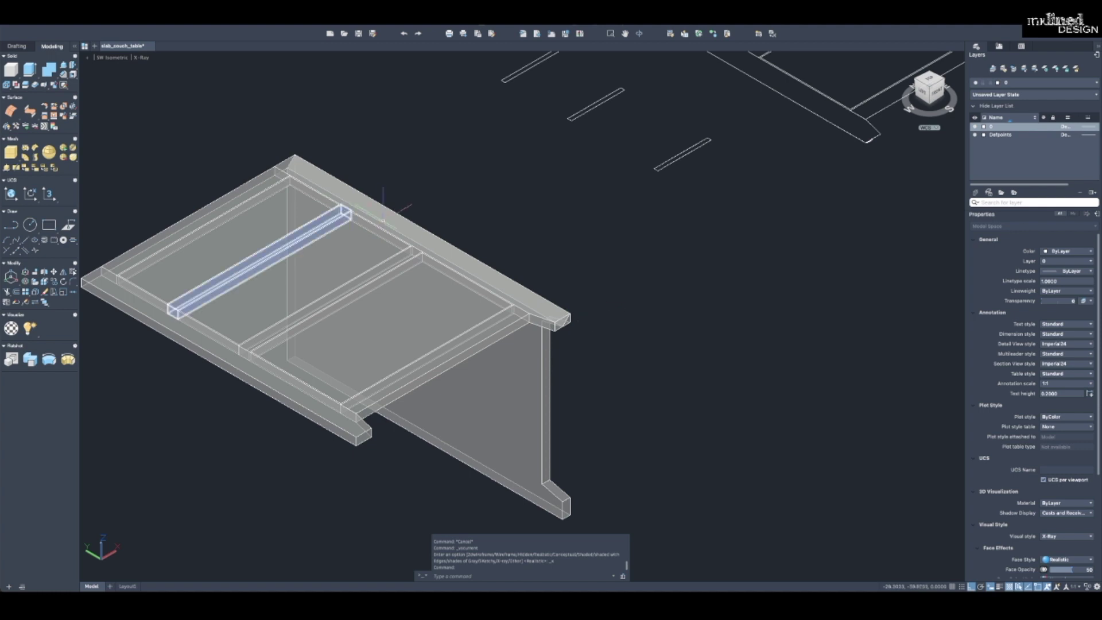
scroll(373, 218, down, 2)
shift+middle_drag(357, 314, 422, 345)
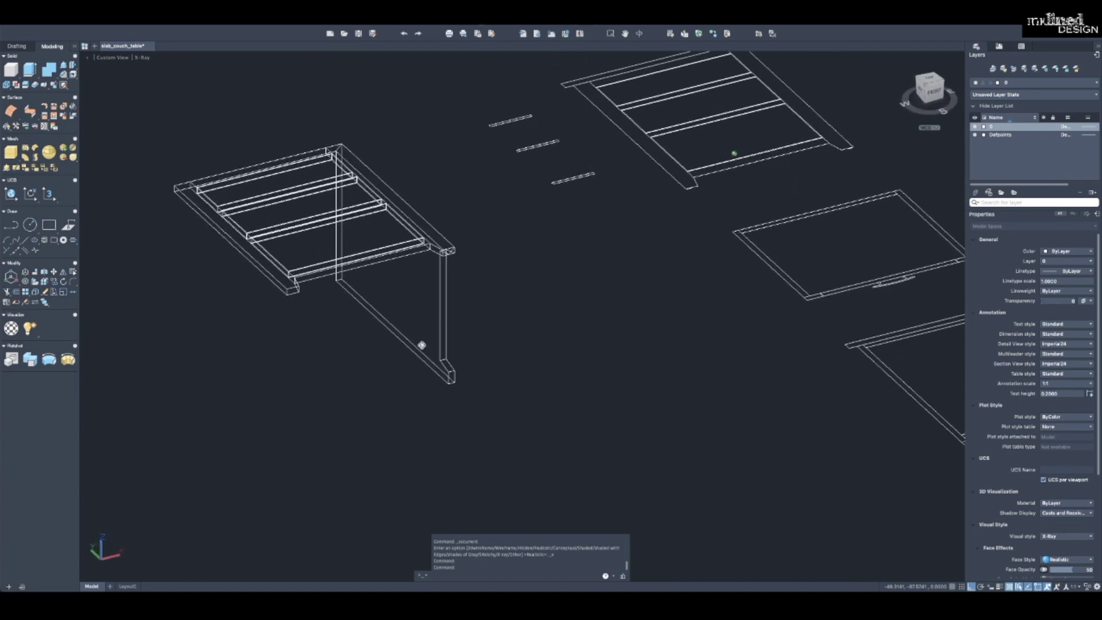
click(122, 60)
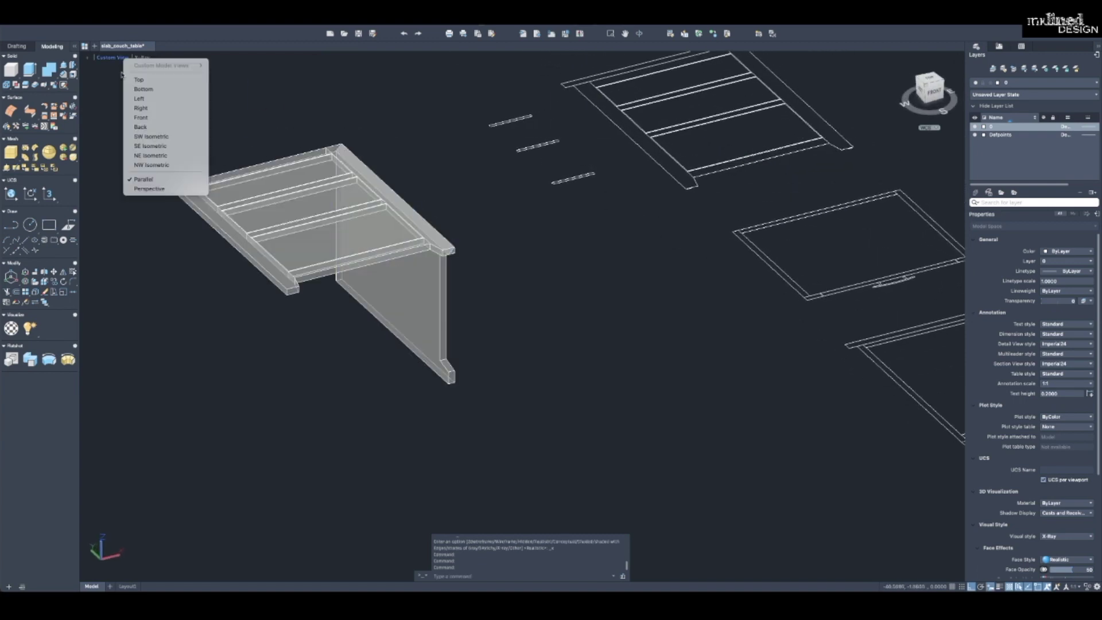
click(172, 137)
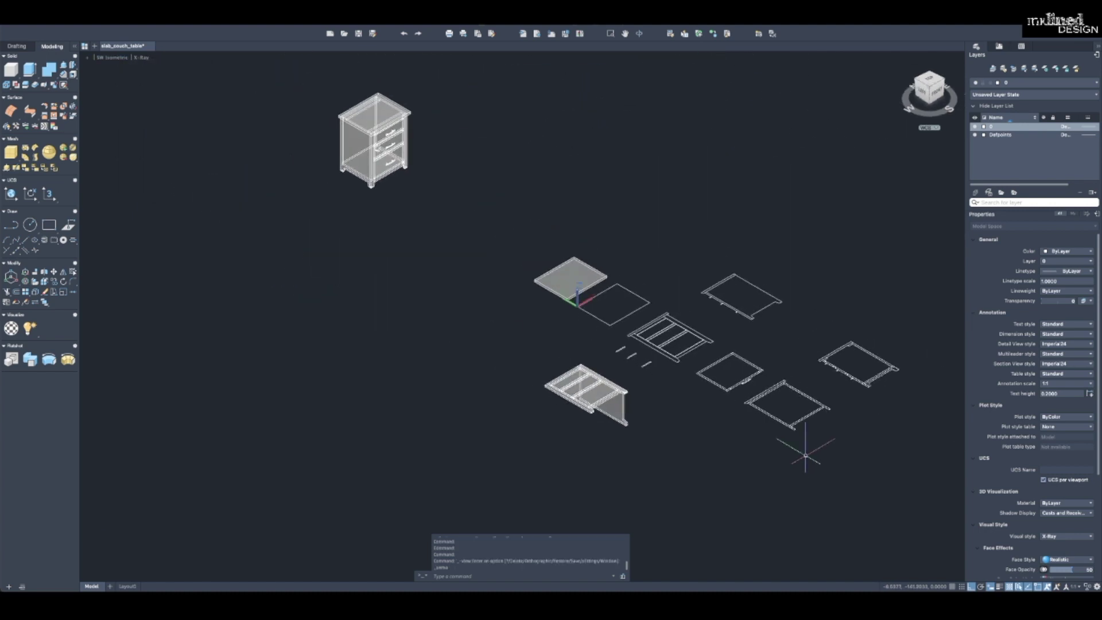
Switch the viewport to the 2D Wireframe visual style.
middle_drag(799, 450, 568, 339)
scroll(282, 166, up, 3)
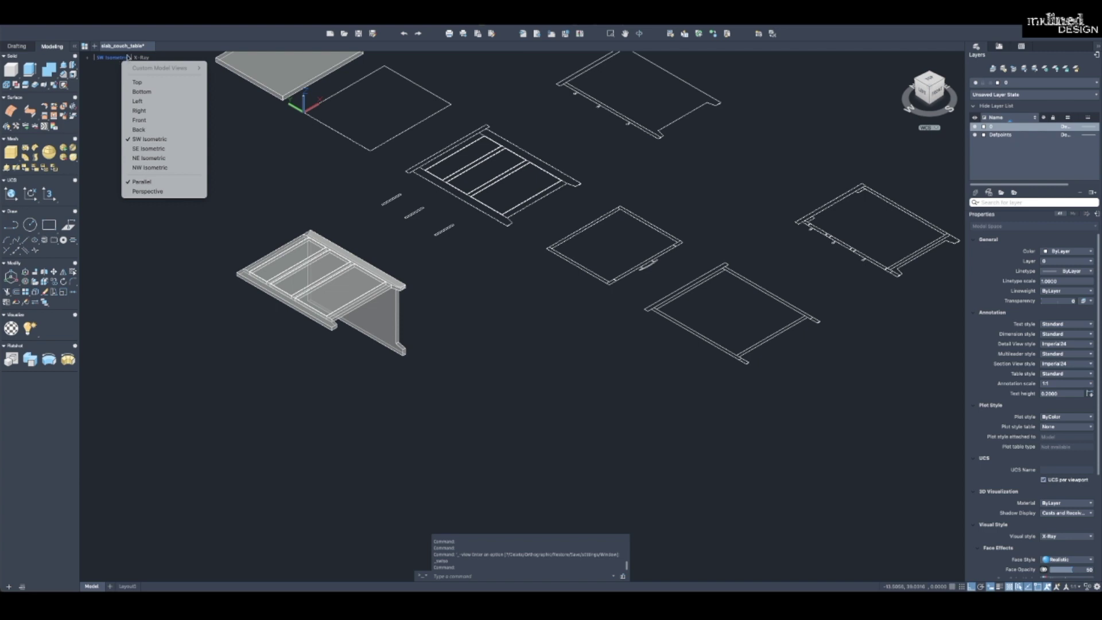
click(150, 60)
click(147, 61)
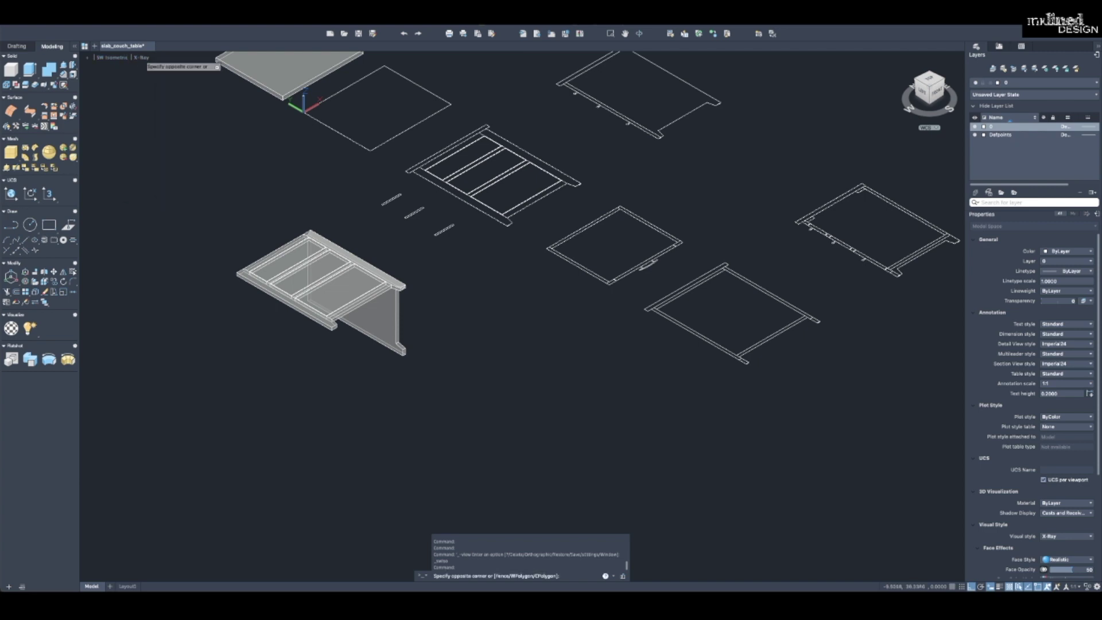
key(Escape)
click(142, 58)
click(165, 77)
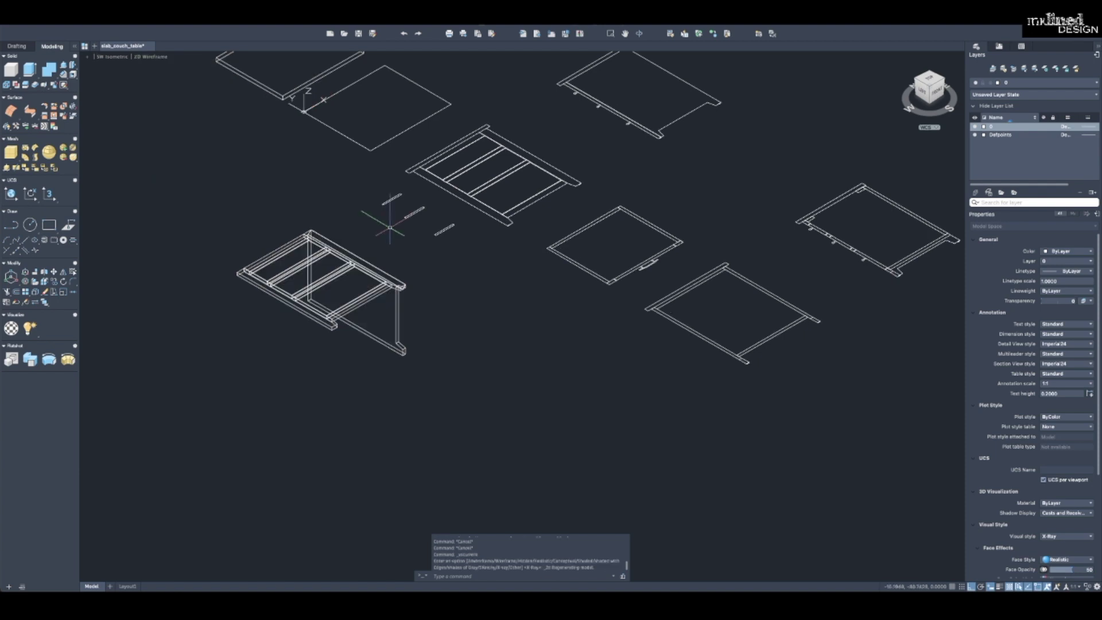
scroll(390, 227, up, 3)
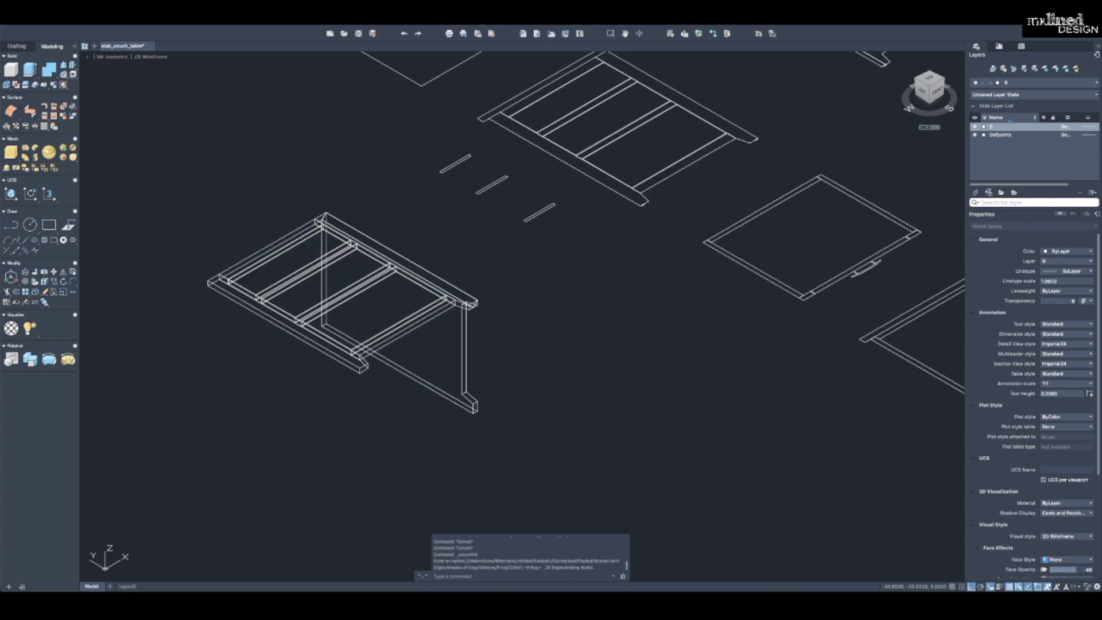
text(mi)
key(Return)
key(Escape)
key(Escape)
text(mi)
key(Return)
click(561, 372)
click(470, 318)
key(Return)
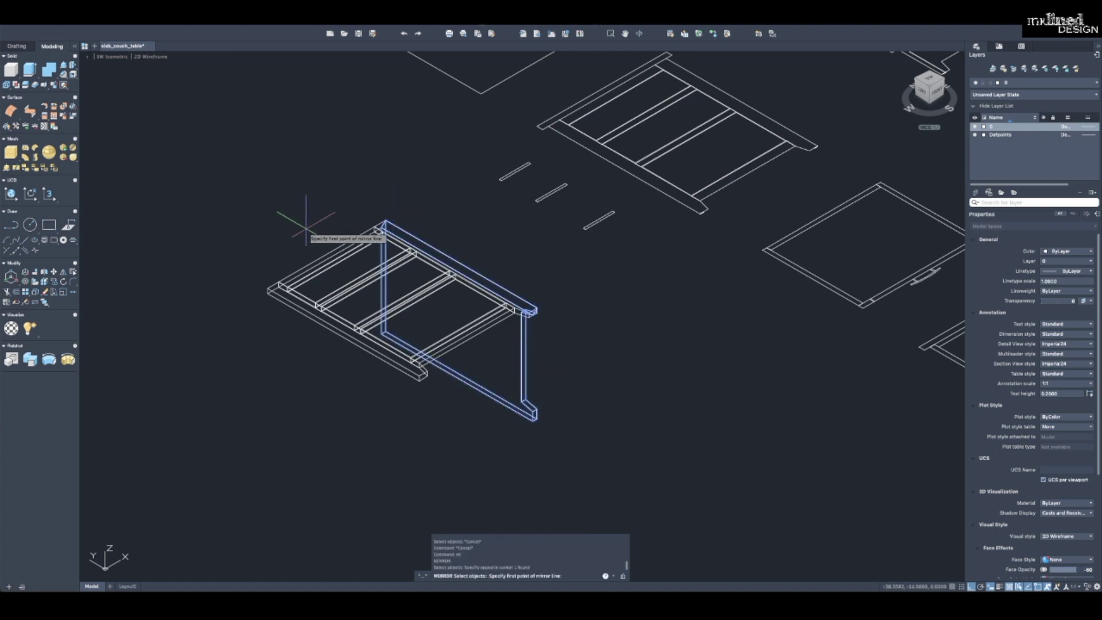
click(332, 251)
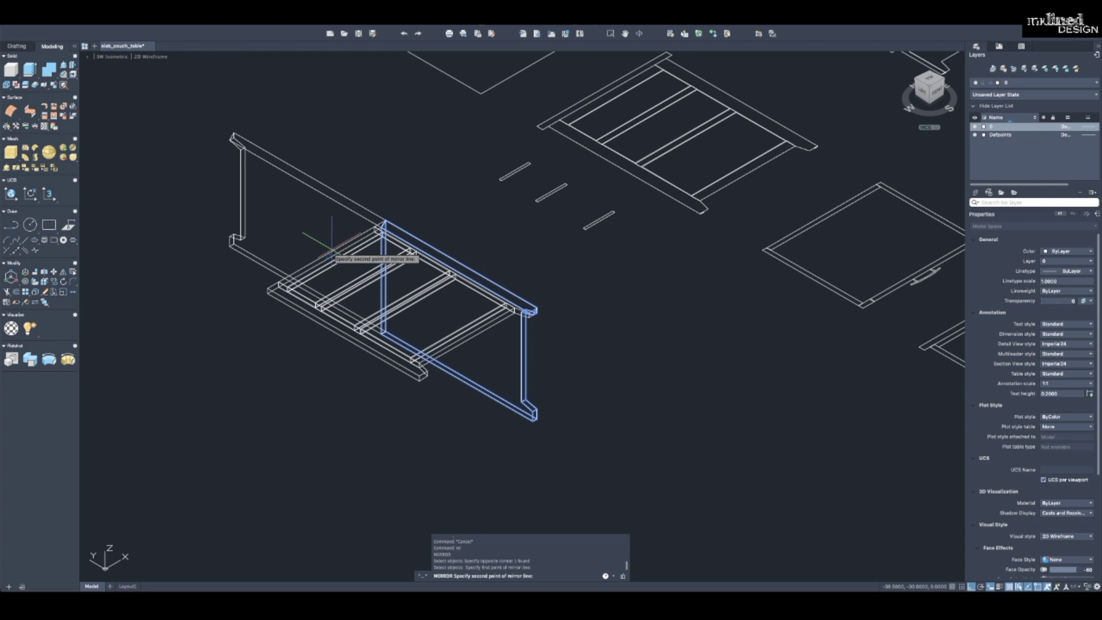
click(298, 233)
key(Escape)
key(Escape)
key(Escape)
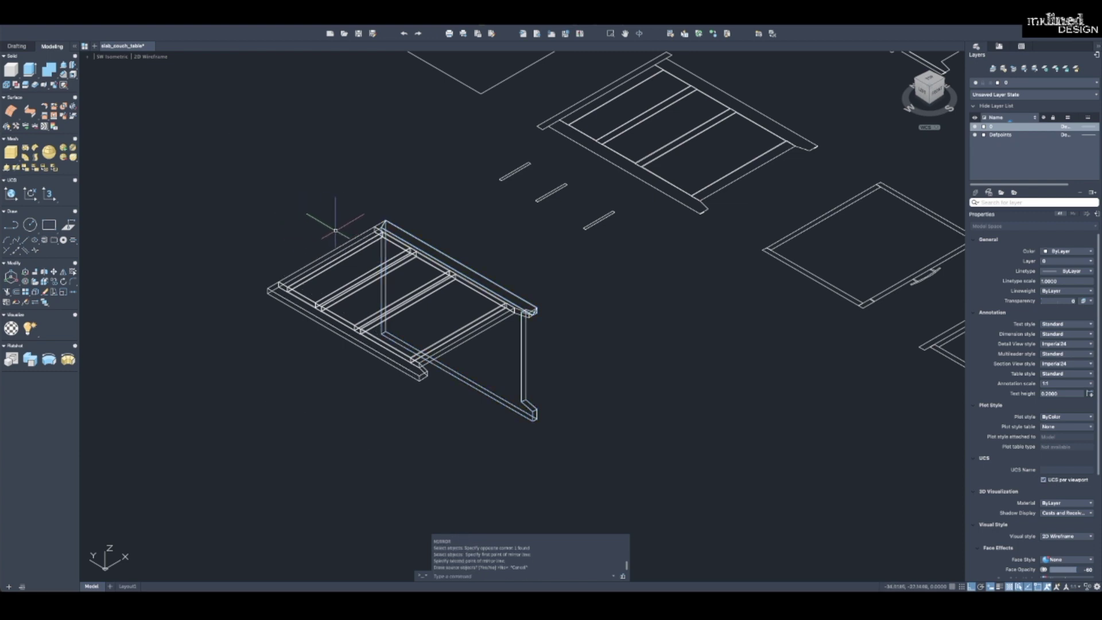
Delete the front frame's unchamfered leg on the side without a side panel.
click(362, 339)
click(357, 344)
key(Delete)
key(Escape)
key(Escape)
Mirror the side panel and its chamfered front leg across the front frame's centreline, keeping the source objects.
scroll(524, 314, up, 4)
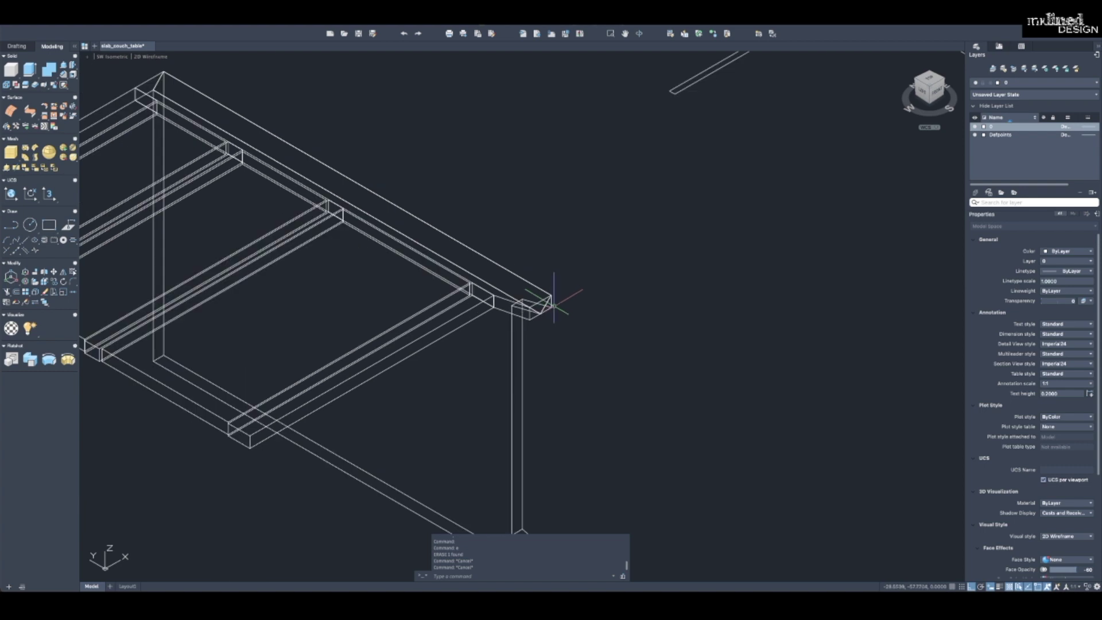
scroll(552, 306, down, 4)
text(mi)
key(Return)
click(545, 314)
click(590, 317)
key(Return)
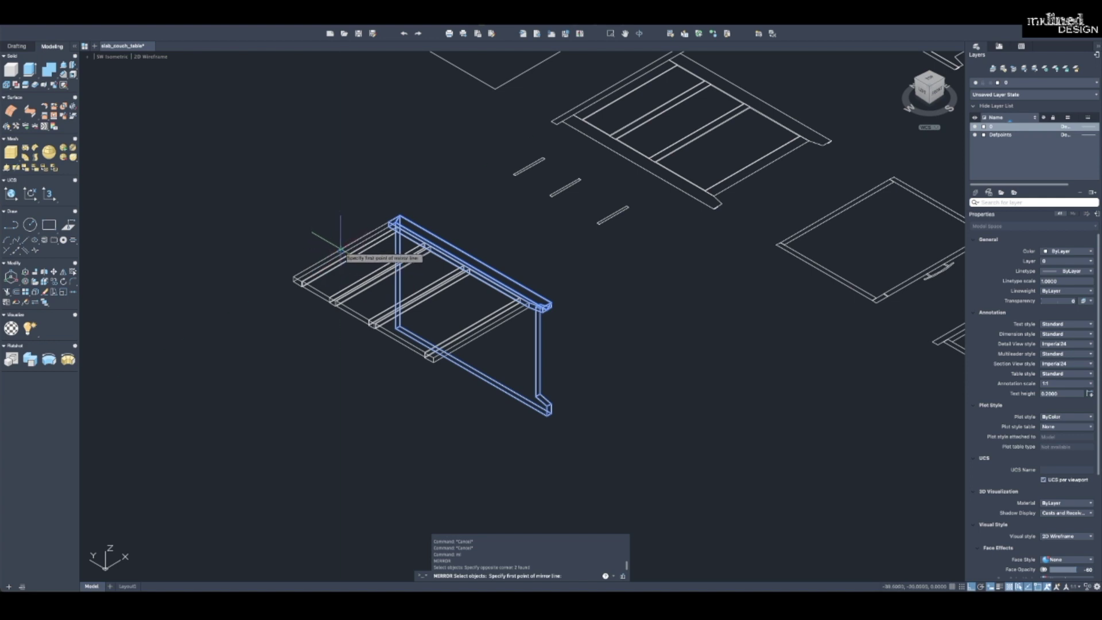
click(341, 249)
click(295, 219)
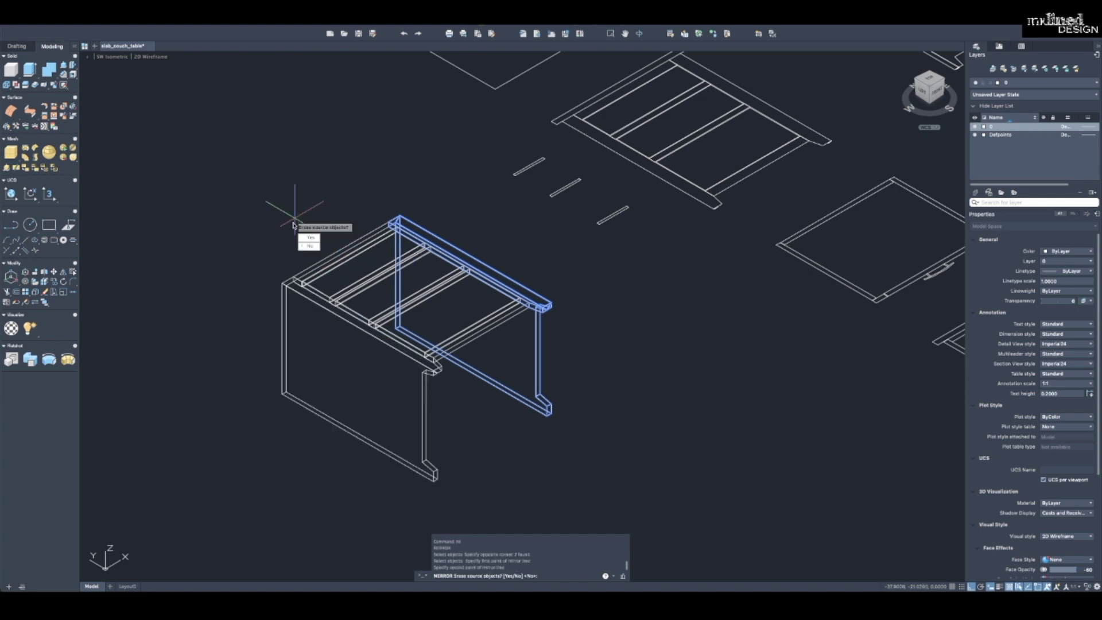
text(n)
key(Return)
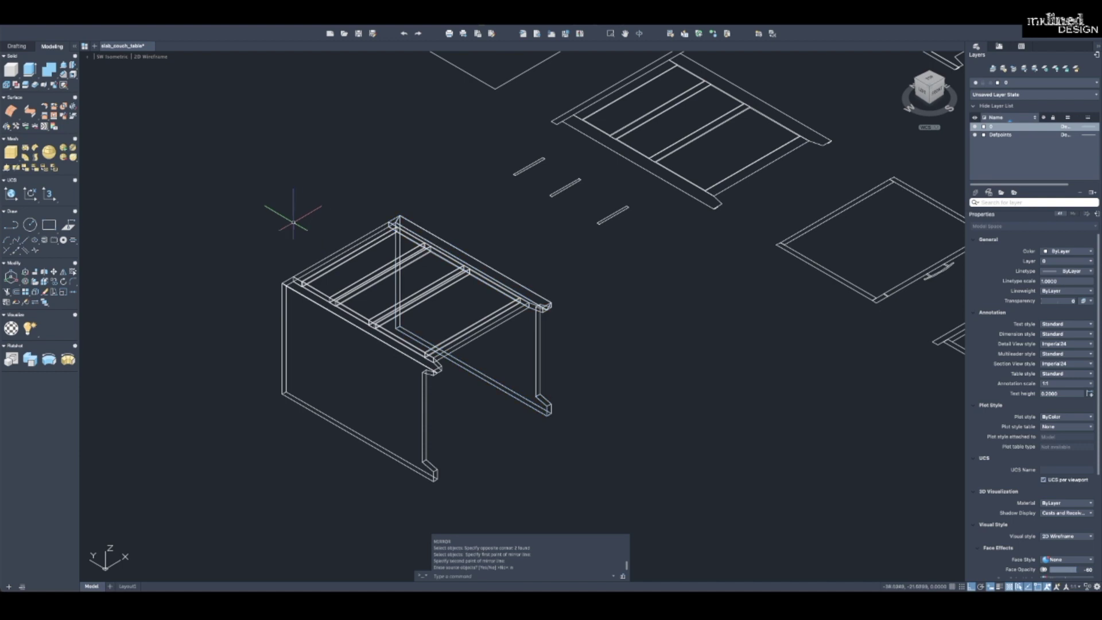
key(Escape)
scroll(304, 228, down, 4)
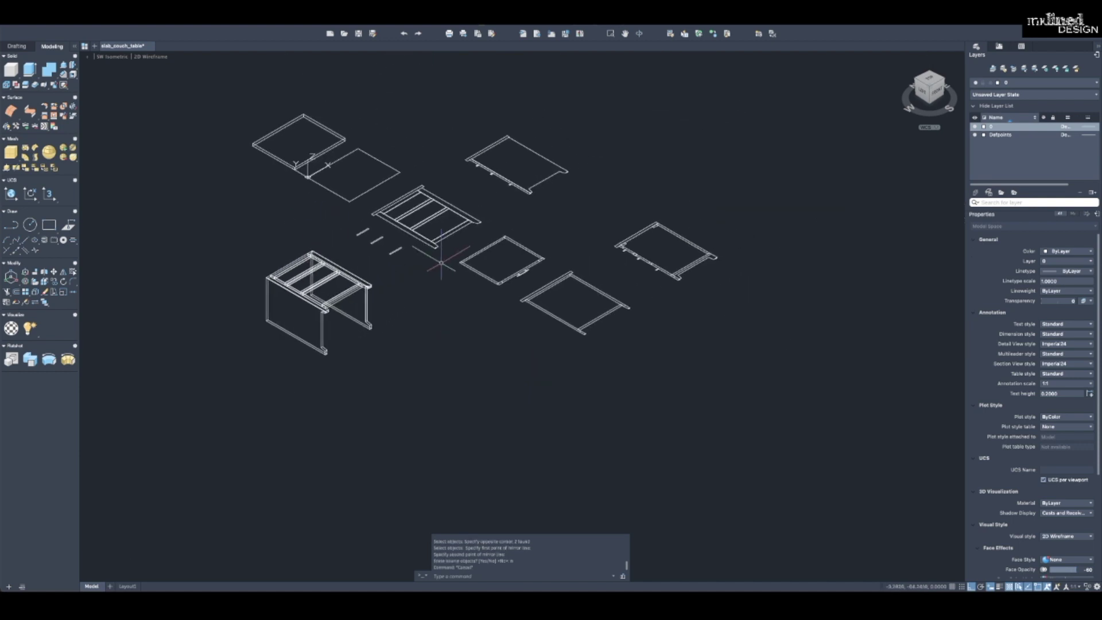
middle_drag(296, 254, 324, 282)
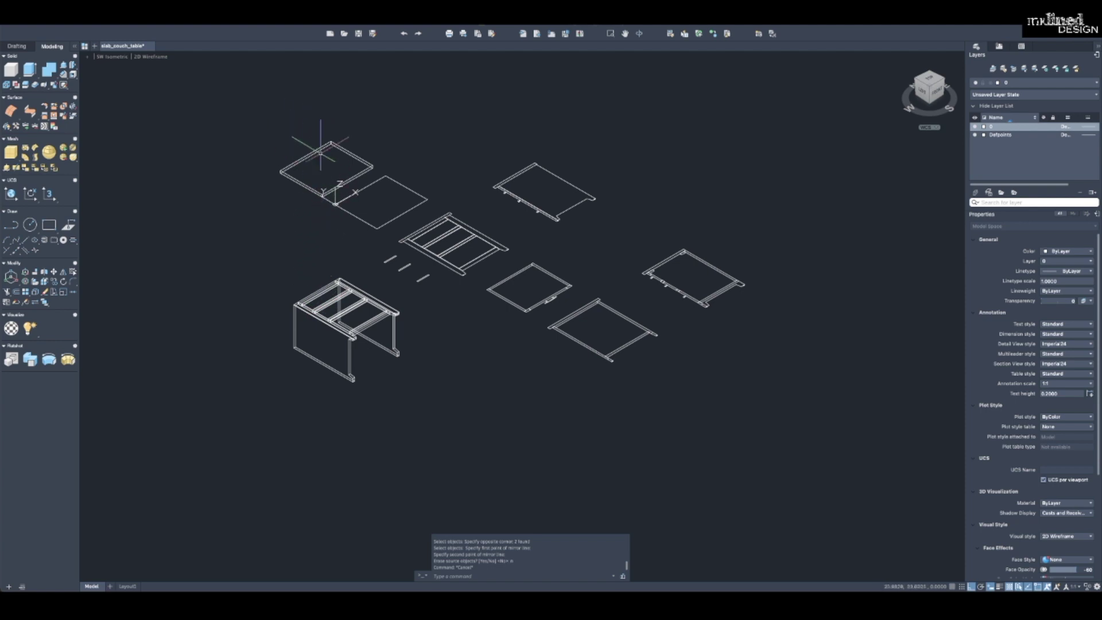
key(Escape)
key(Escape)
text(ro)
key(Return)
drag(295, 192, 282, 171)
key(Return)
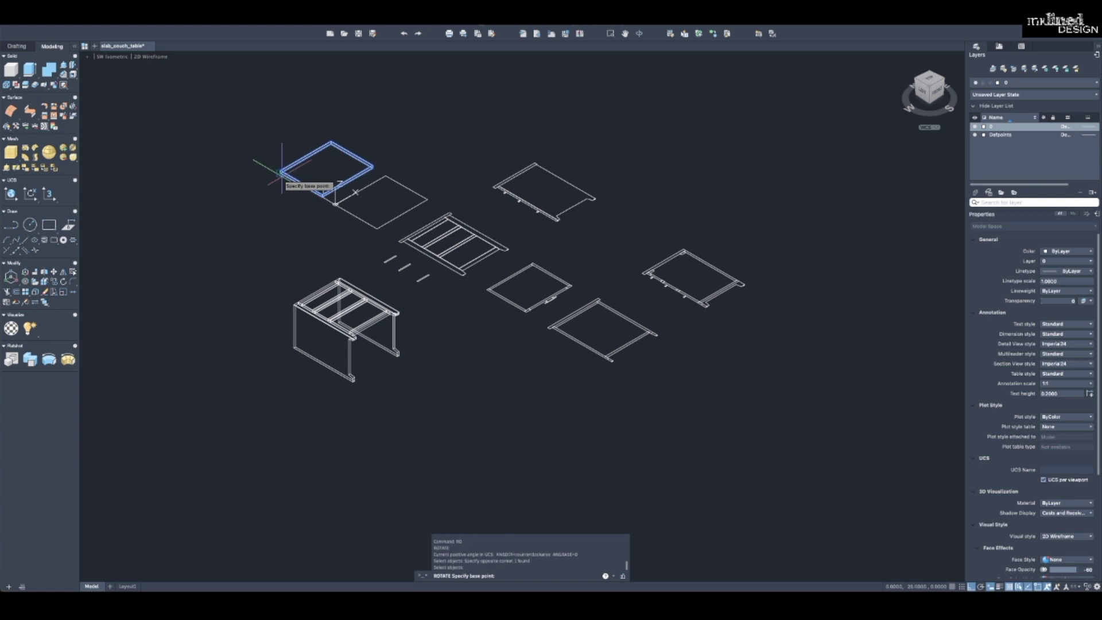
key(Escape)
key(Escape)
Rotate the extruded cabinet top 90 degrees about the X axis through its outer corner with ROTATE3D.
text(ro)
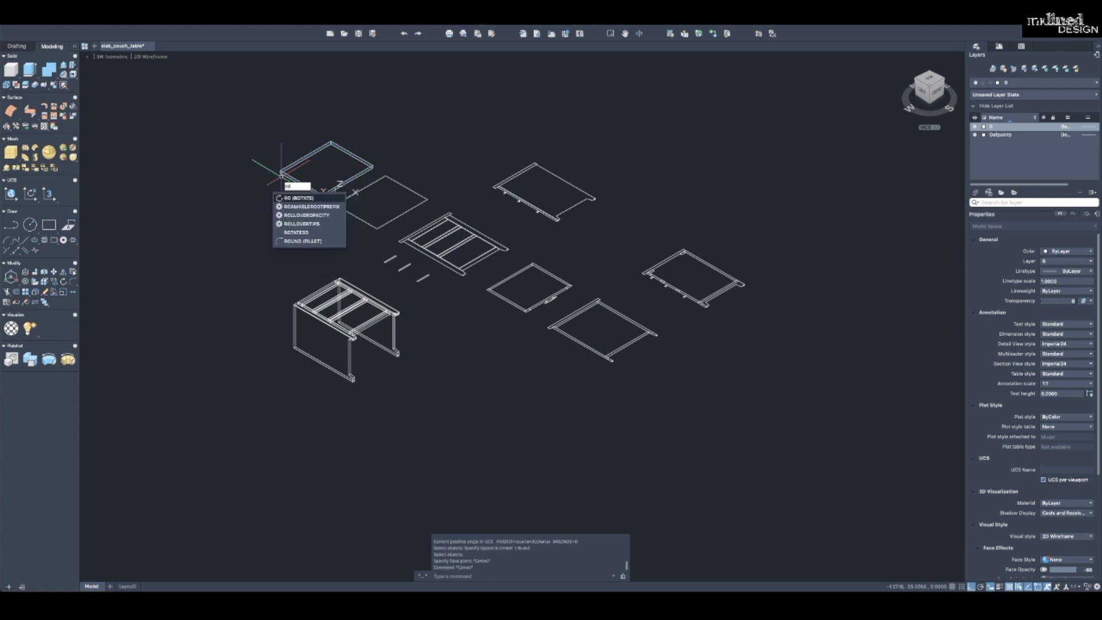
click(302, 235)
drag(303, 201, 279, 167)
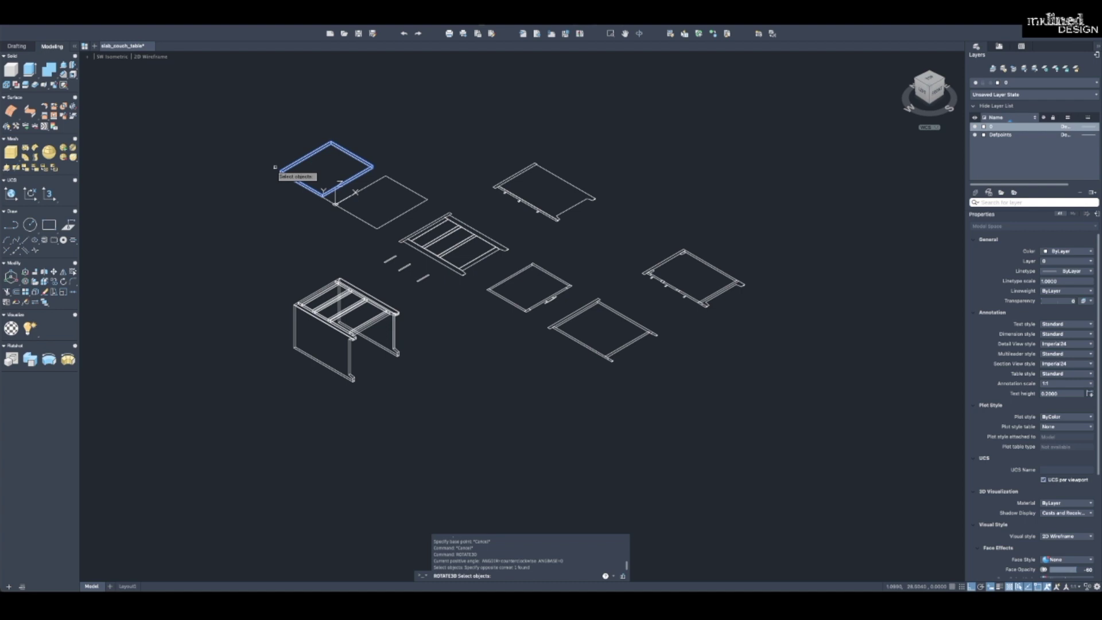
key(Return)
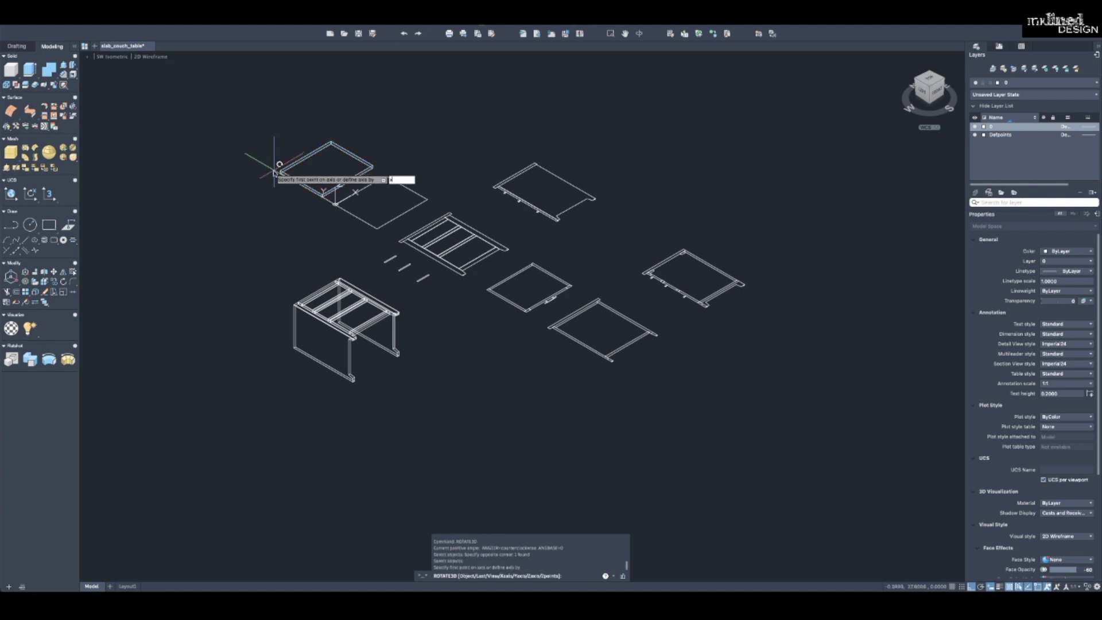
key(Return)
click(281, 170)
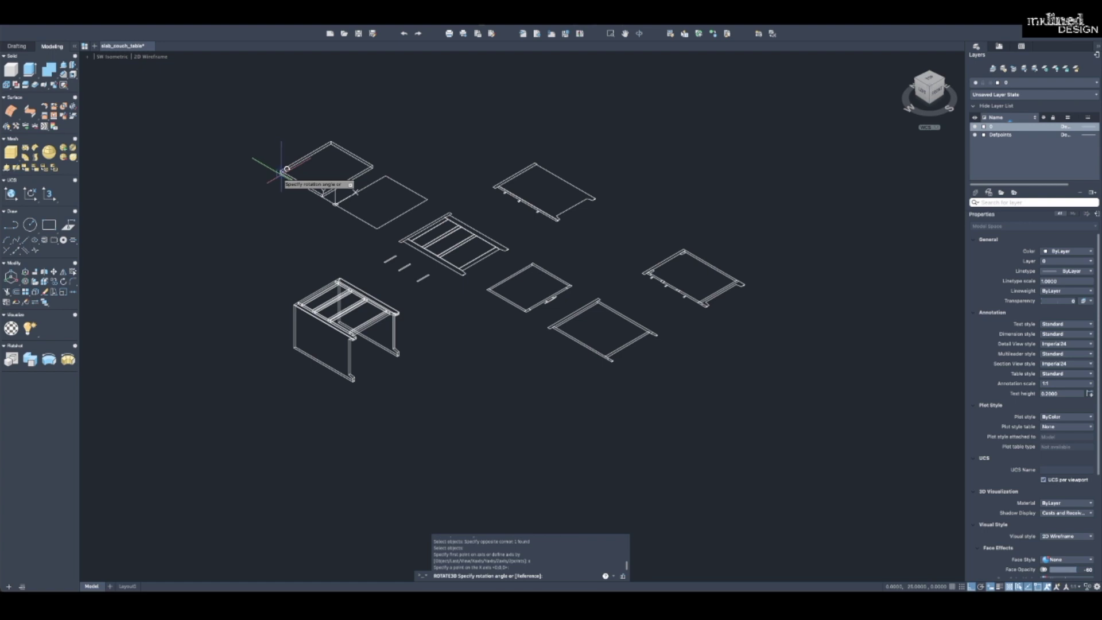
text(90)
key(Return)
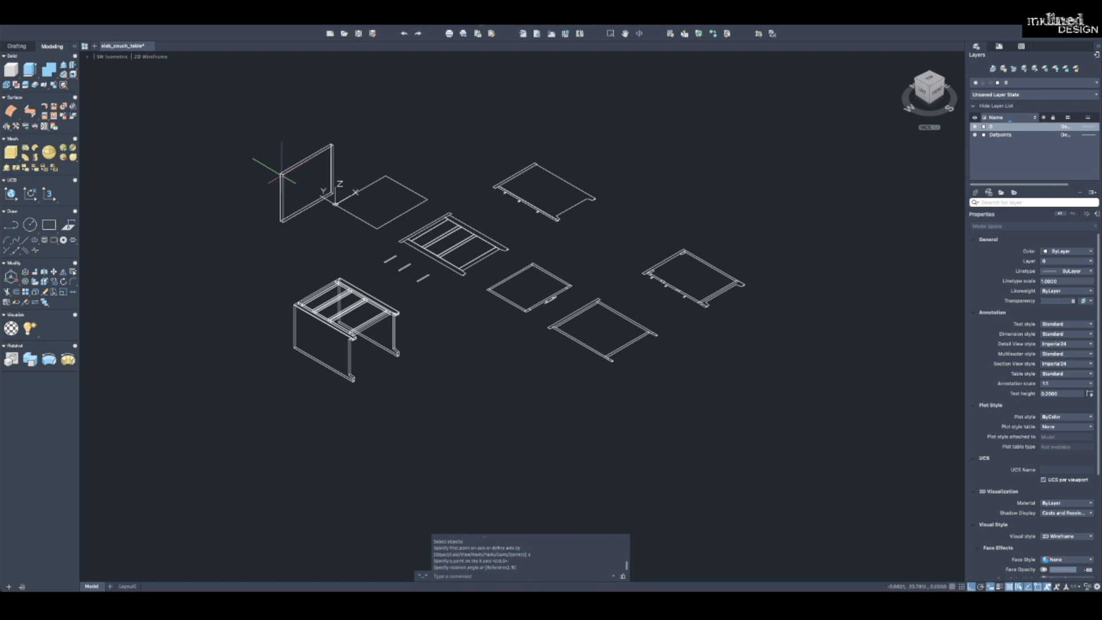
Move the upright cabinet top from its lowest corner to the lower corner at the mirrored side panel's top end.
key(Escape)
key(Escape)
text(m)
key(Return)
drag(249, 244, 339, 143)
key(Return)
scroll(278, 218, up, 4)
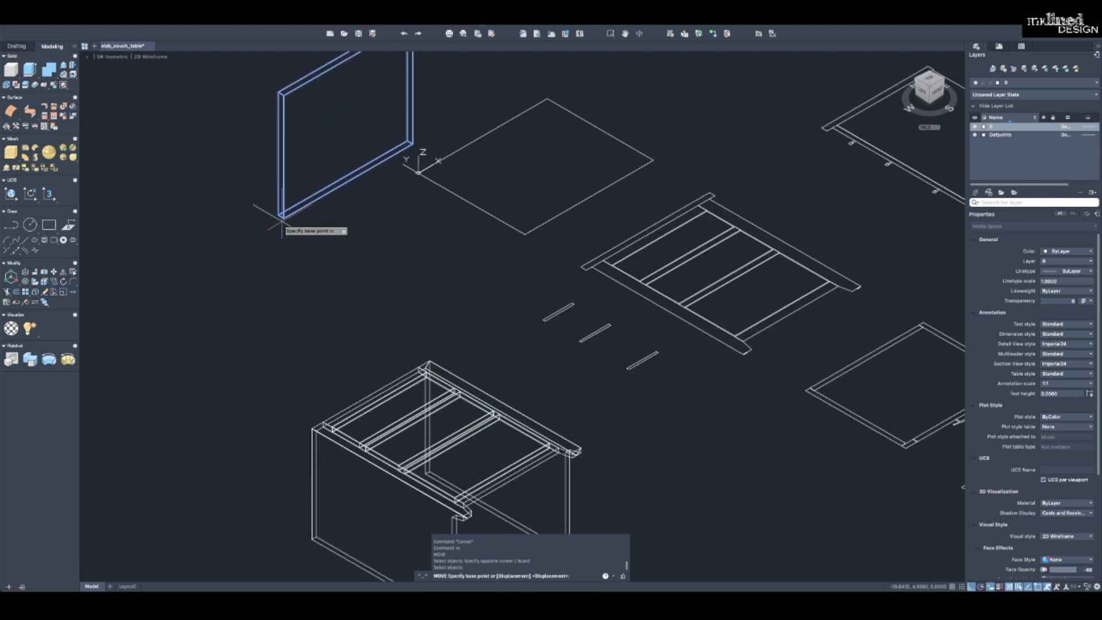
click(281, 216)
scroll(275, 241, down, 5)
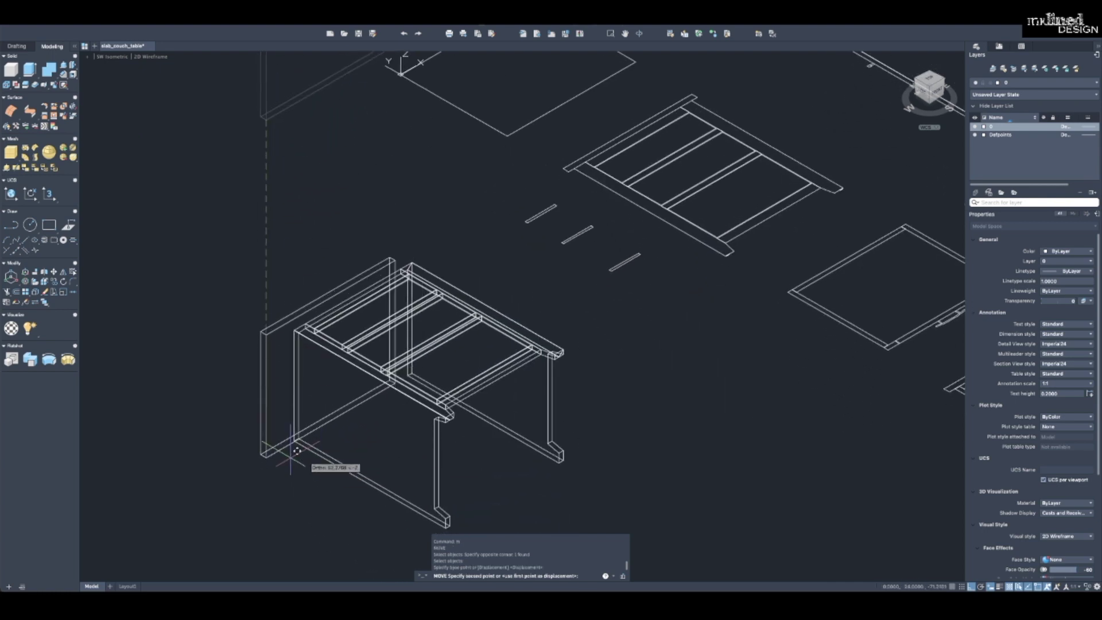
scroll(321, 453, up, 3)
scroll(298, 436, up, 3)
key(Escape)
key(Escape)
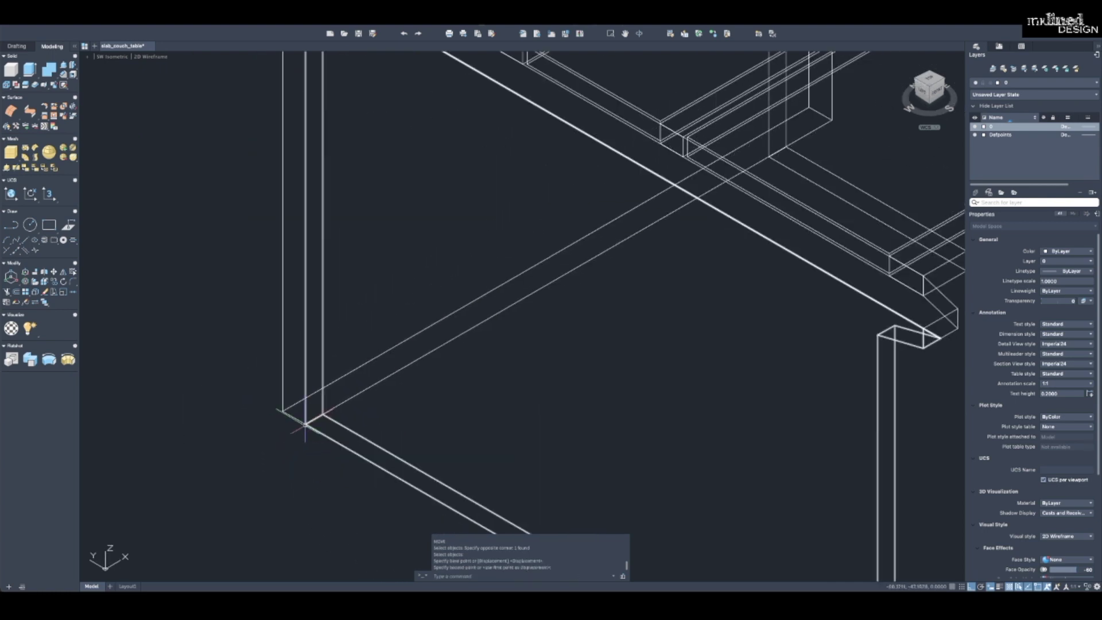
Shift the upright cabinet top by 1/8 relative to the side panels.
text(m)
key(Return)
click(298, 424)
key(Return)
click(227, 412)
text(16)
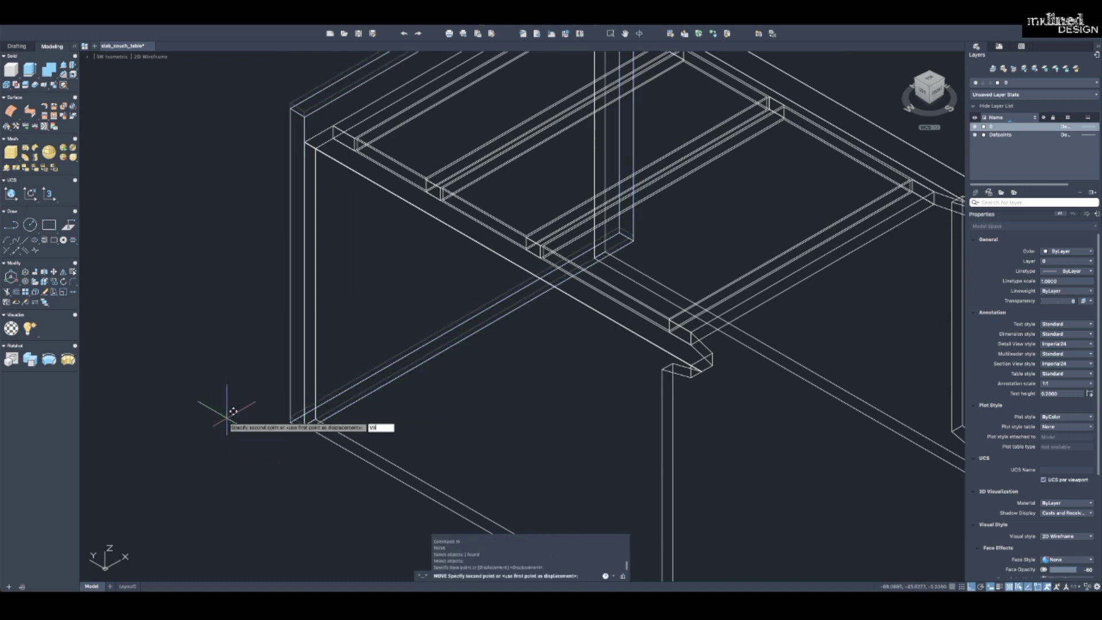
key(Escape)
key(Escape)
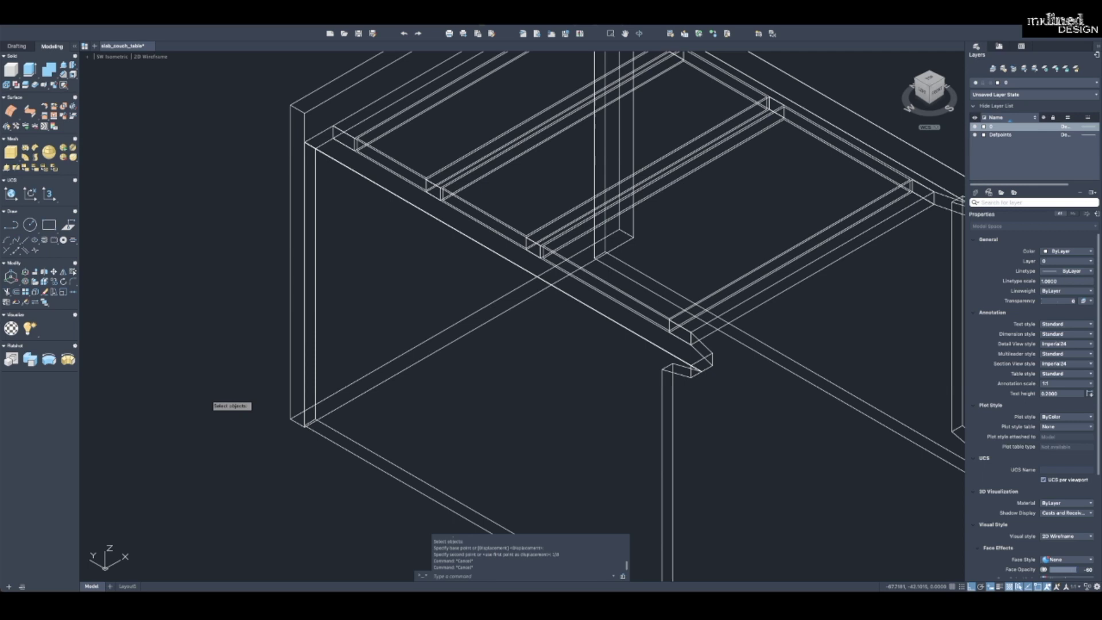
Move the cabinet top 1 unit along the negative X axis so it overhangs the side panel.
text(m)
key(Return)
click(293, 405)
click(282, 397)
scroll(282, 397, down, 5)
key(Return)
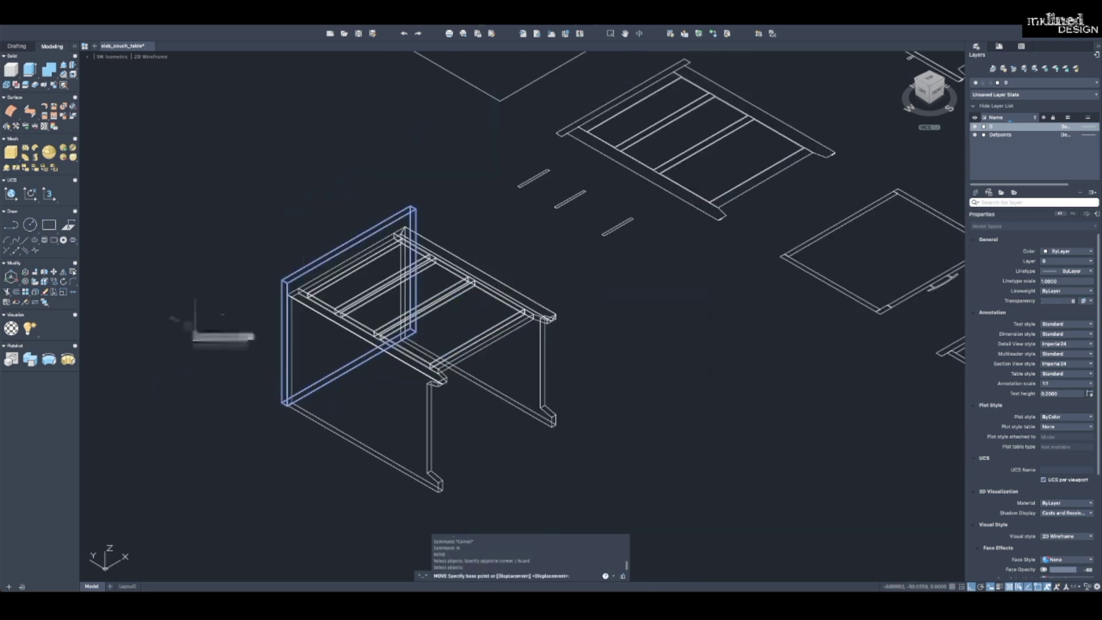
click(182, 328)
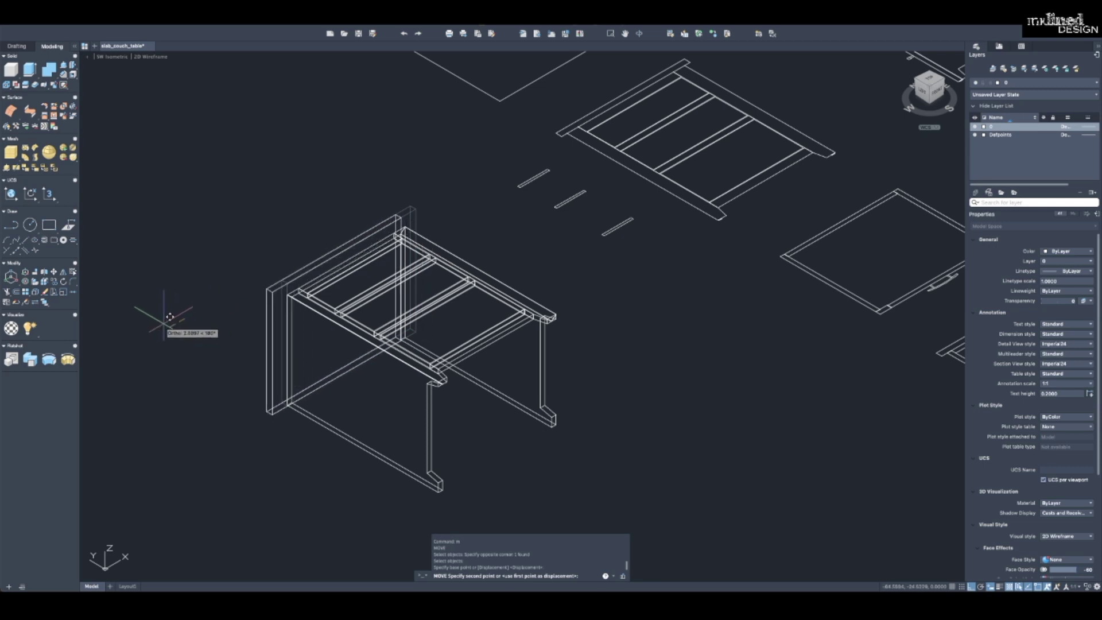
text(1)
key(Return)
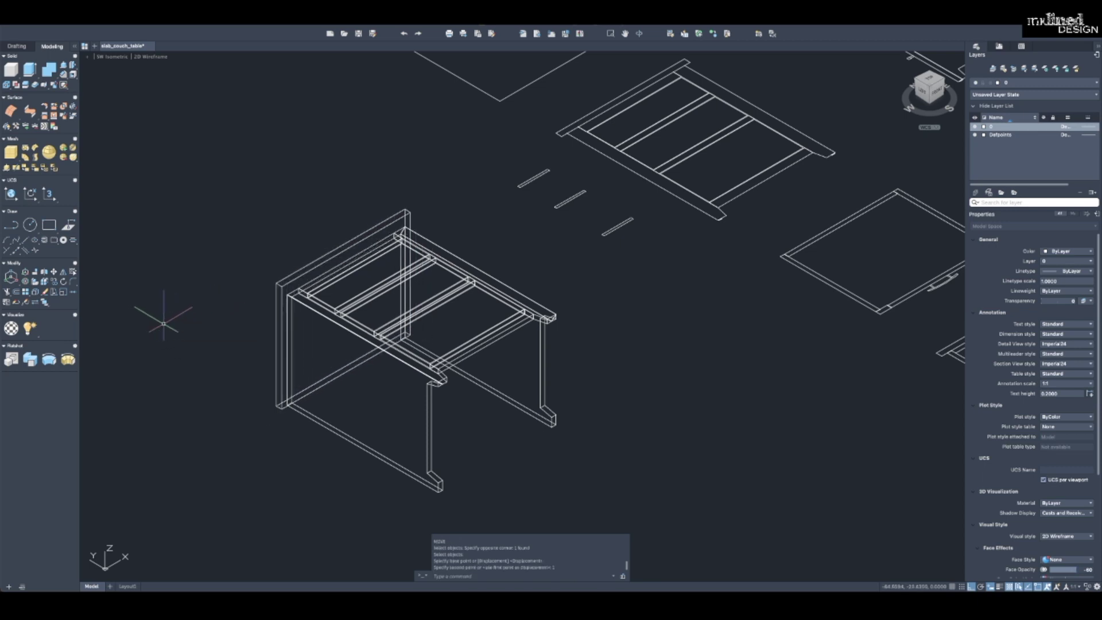
scroll(279, 294, down, 3)
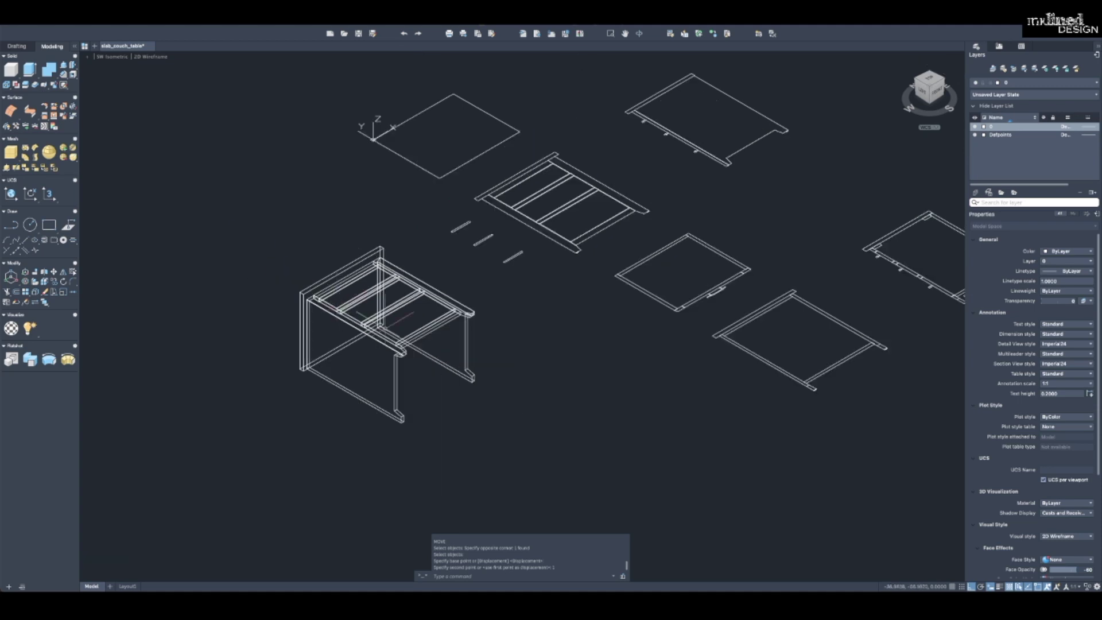
scroll(314, 310, up, 1)
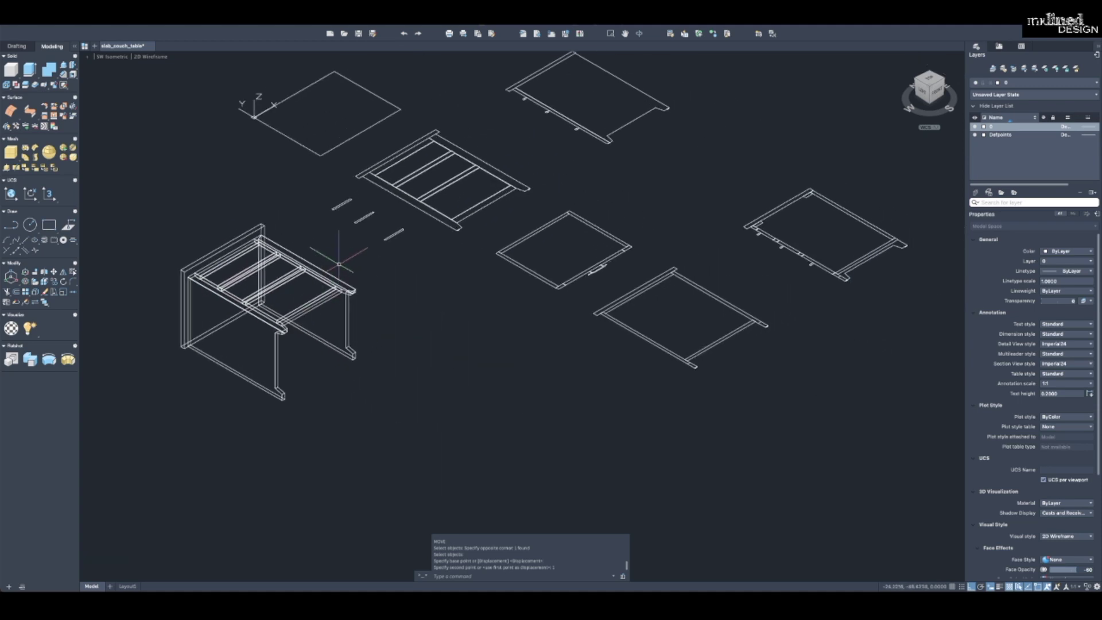
scroll(322, 252, up, 10)
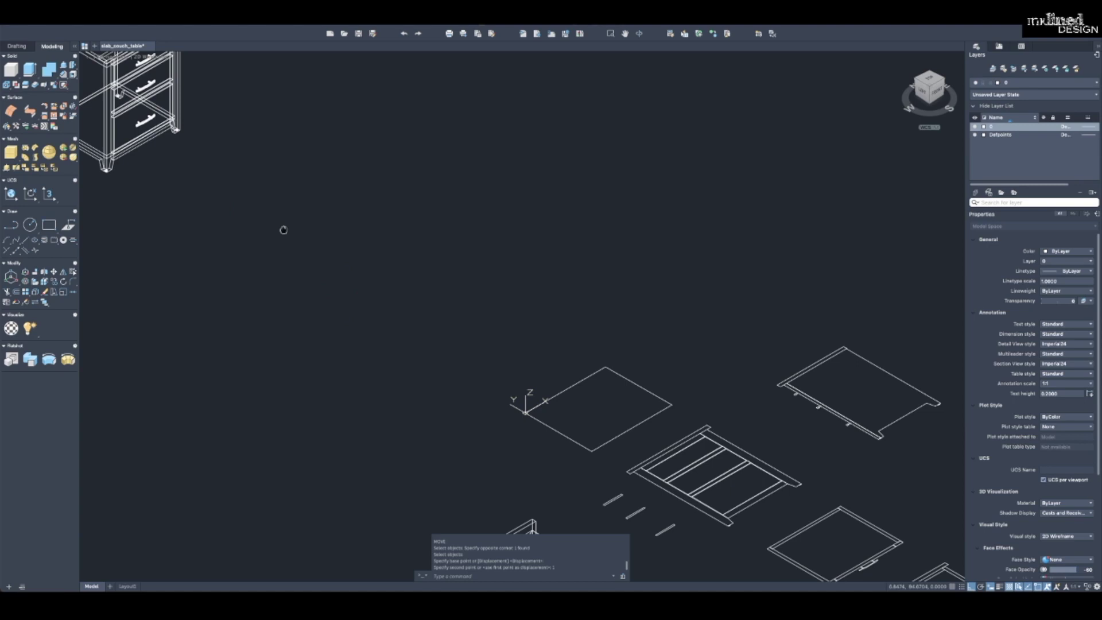
Examine the finished reference cabinet's legs, drawers and lower panels and compare them with the partly assembled model.
scroll(276, 169, up, 6)
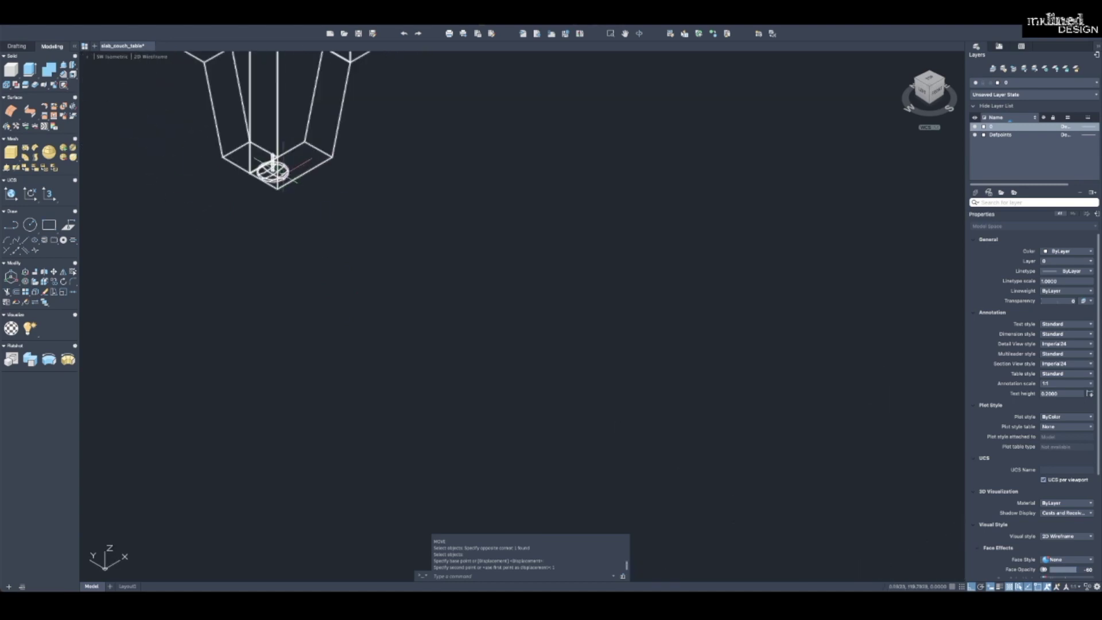
scroll(250, 179, down, 6)
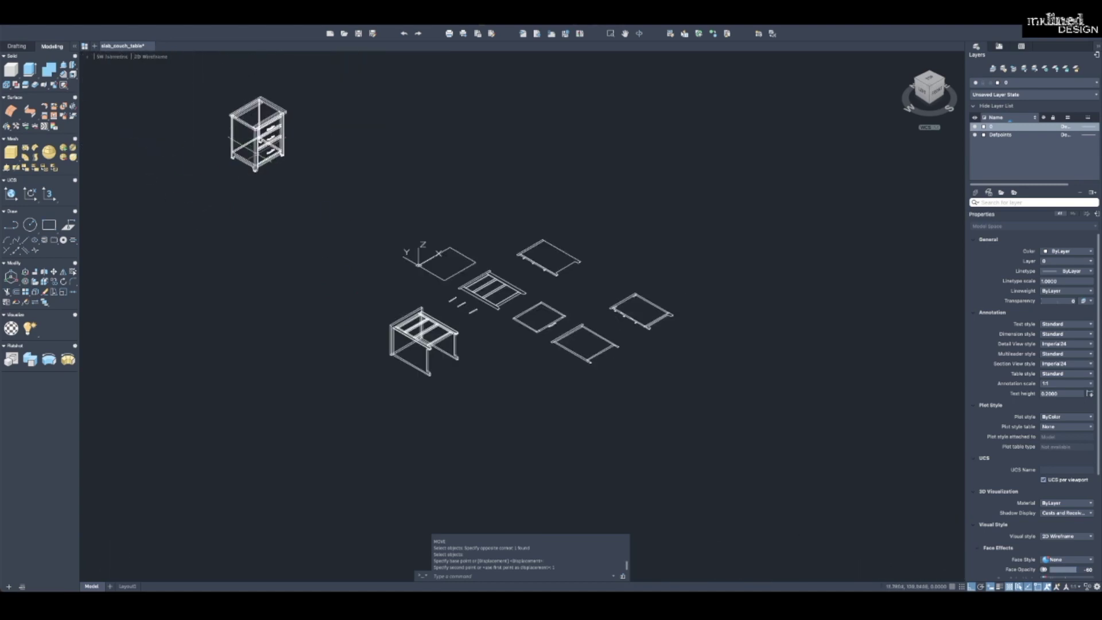
middle_drag(293, 199, 269, 201)
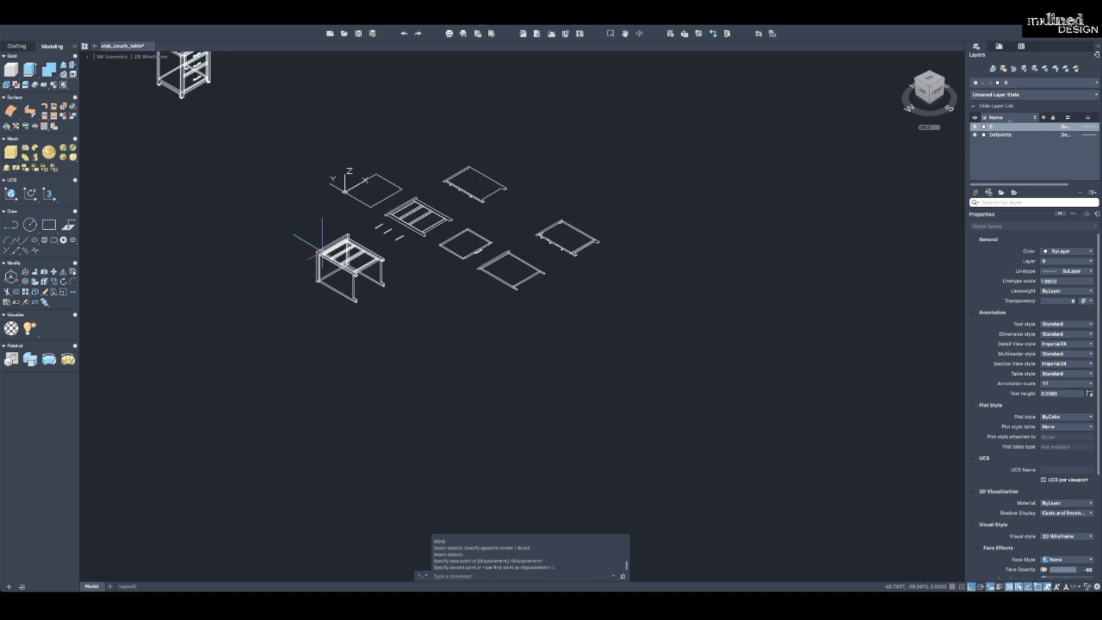
scroll(179, 88, up, 5)
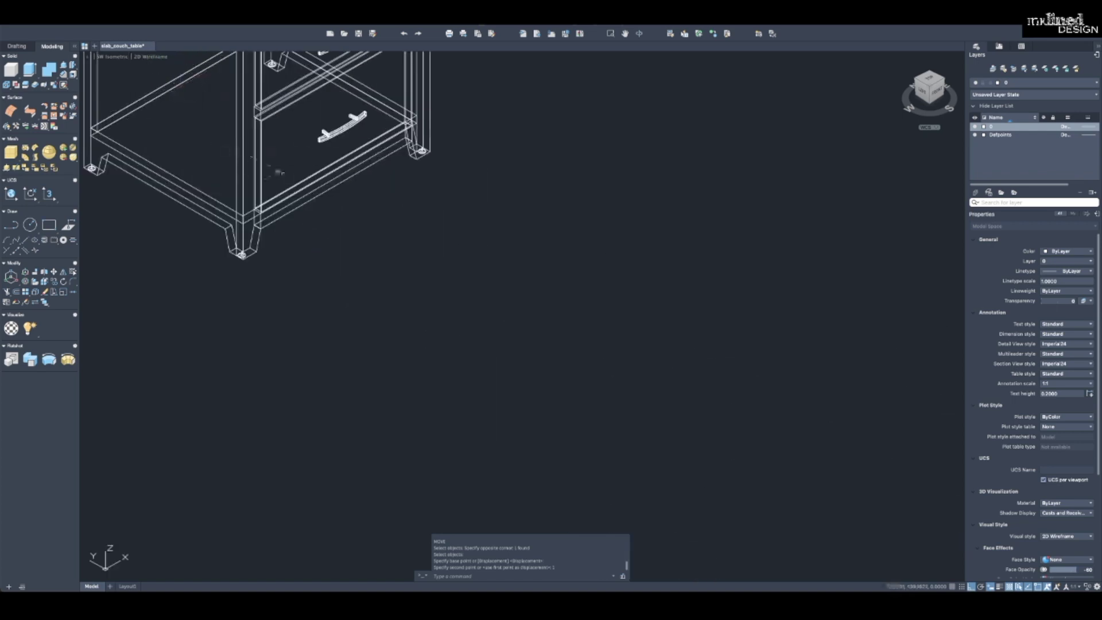
scroll(241, 132, down, 5)
middle_drag(355, 281, 168, 184)
middle_drag(214, 225, 395, 461)
scroll(287, 189, up, 5)
scroll(394, 369, down, 3)
middle_drag(394, 369, 302, 292)
scroll(301, 291, down, 5)
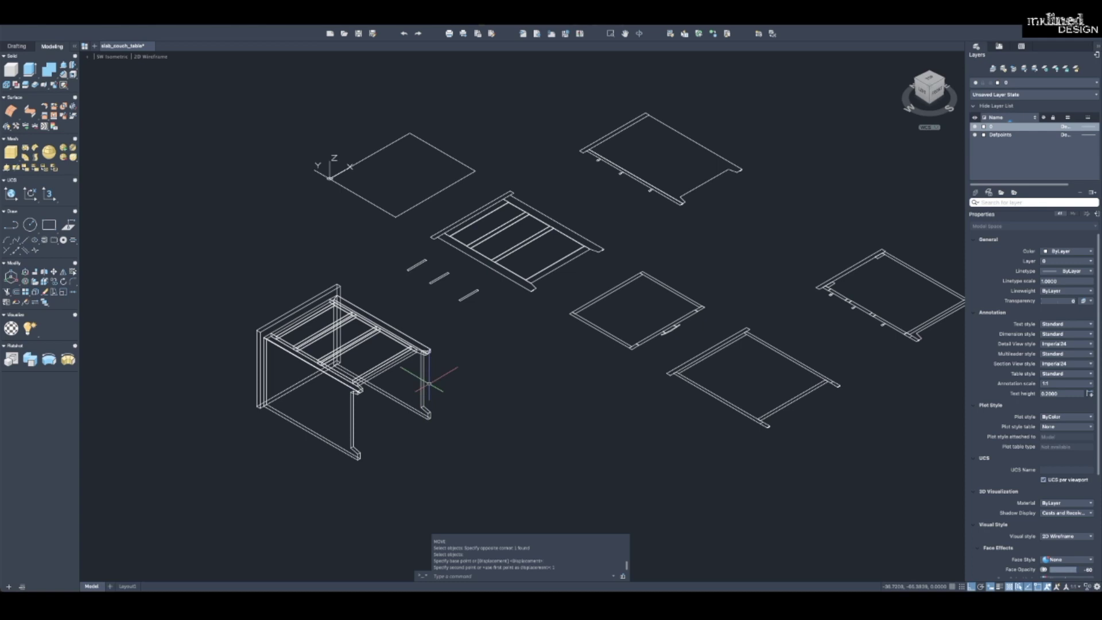
middle_drag(201, 307, 381, 507)
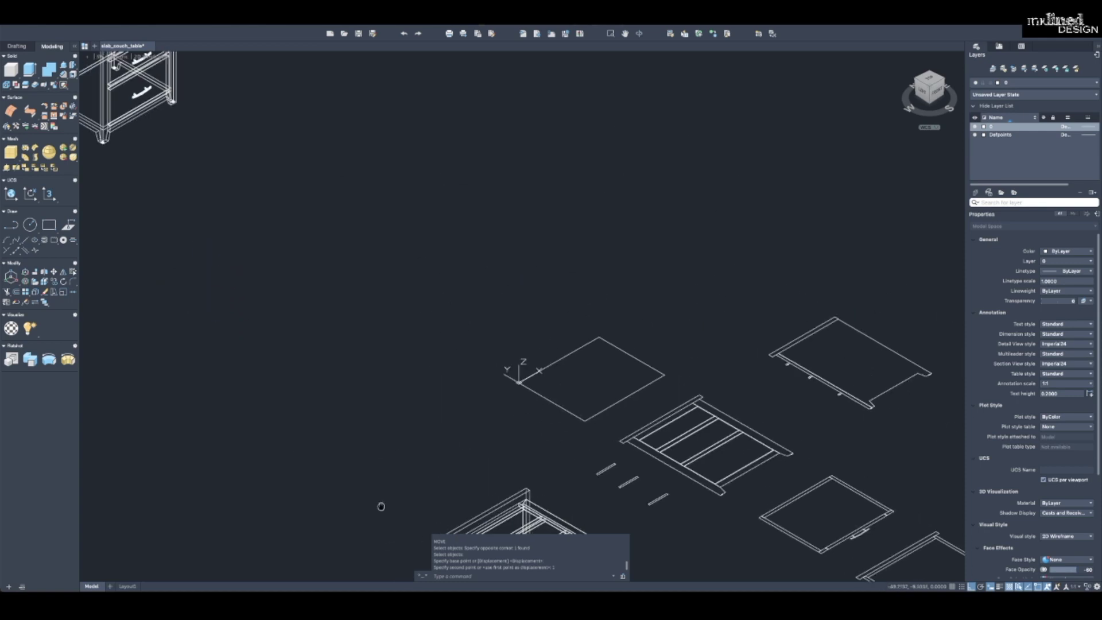
scroll(91, 138, up, 5)
scroll(155, 124, up, 3)
scroll(167, 125, down, 8)
scroll(184, 141, down, 3)
scroll(298, 244, up, 10)
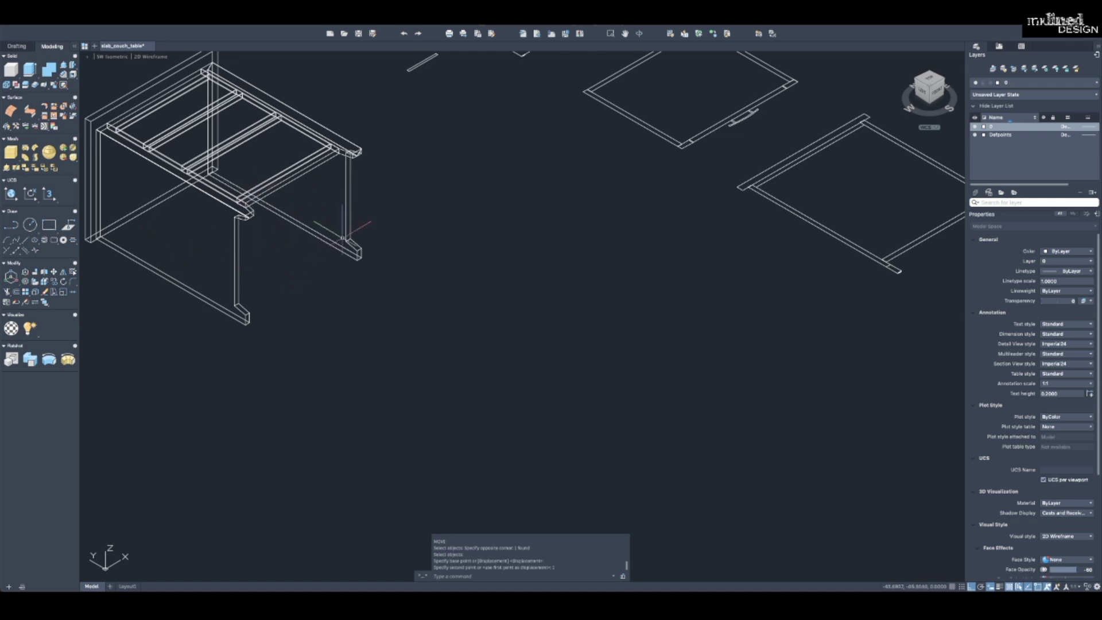
scroll(326, 299, down, 5)
middle_drag(326, 316, 334, 321)
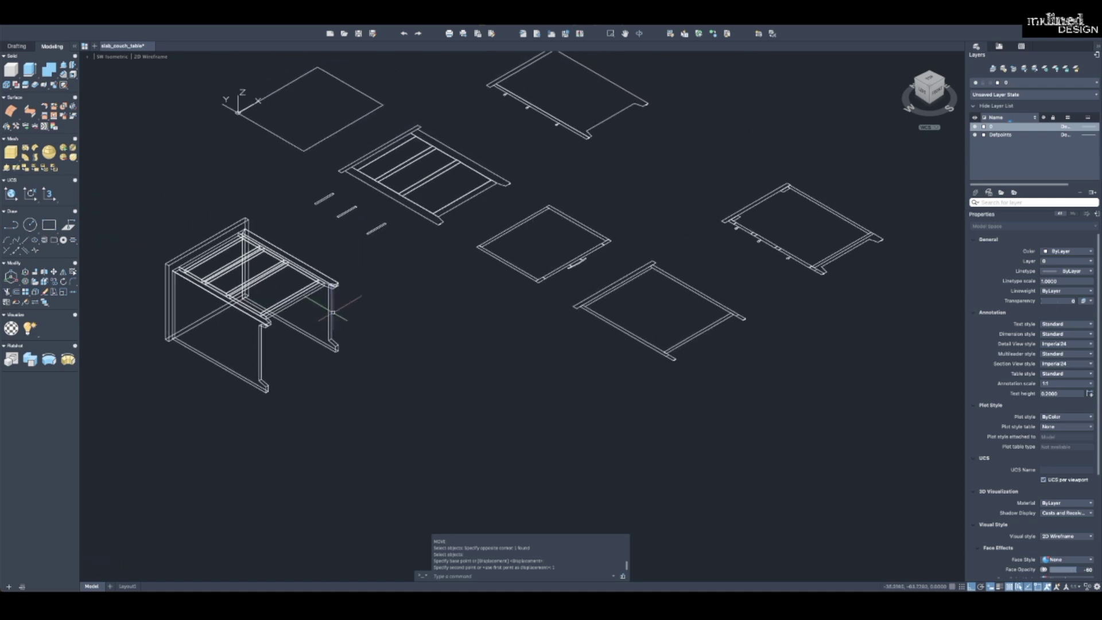
Preview the assembled frame, side panels and top in the Realistic visual style and return to 2D Wireframe.
click(151, 56)
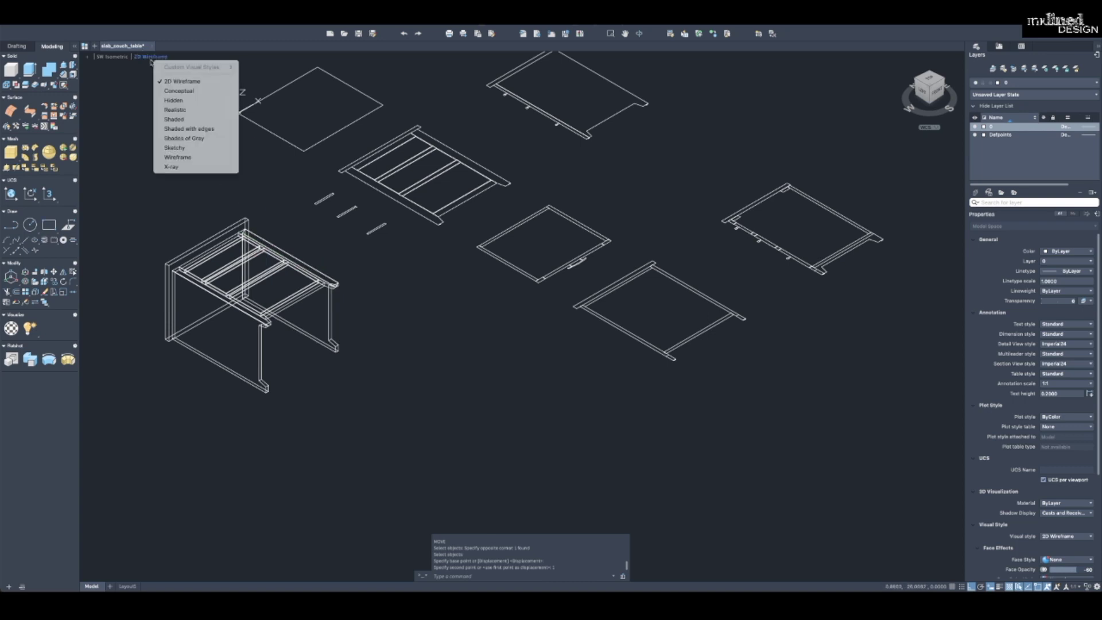
click(175, 110)
scroll(248, 264, up, 8)
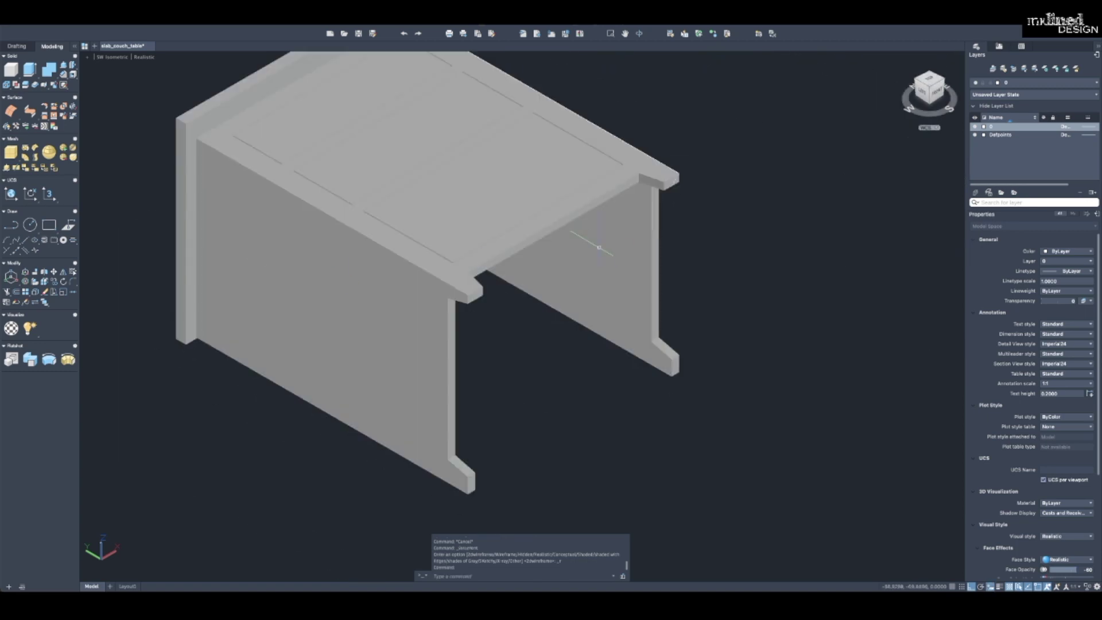
scroll(402, 259, down, 3)
scroll(405, 172, up, 2)
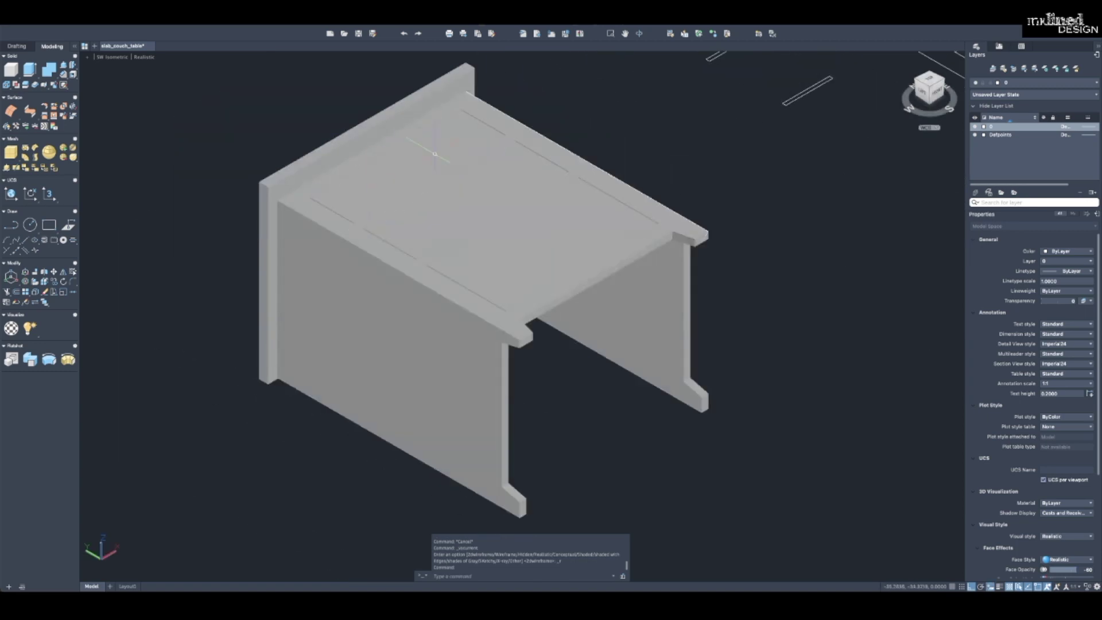
scroll(480, 239, down, 3)
middle_drag(481, 238, 284, 206)
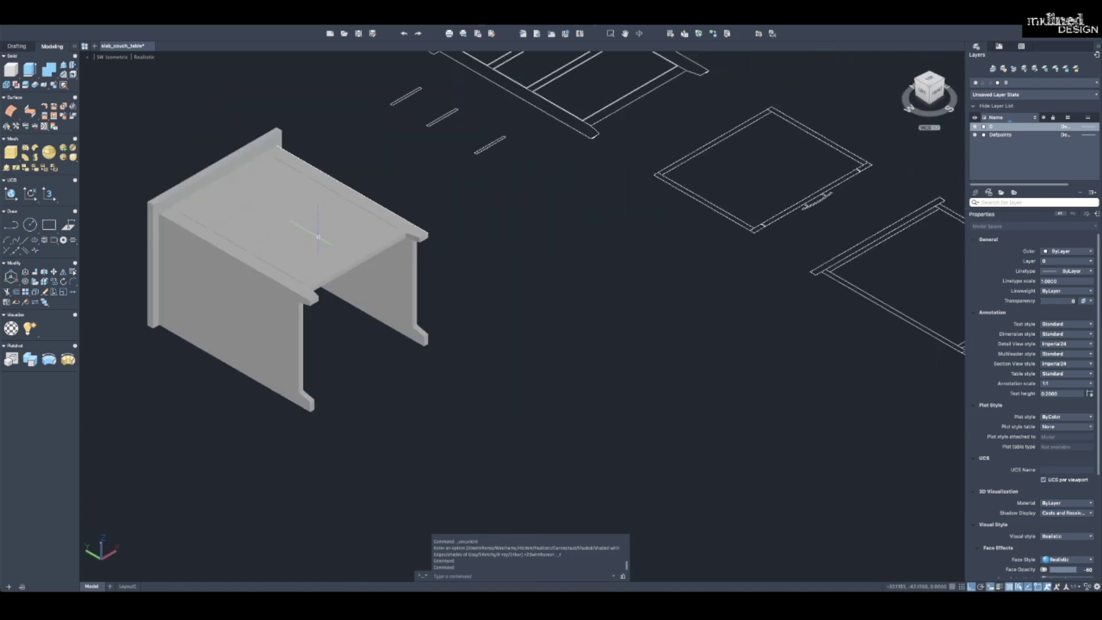
click(109, 57)
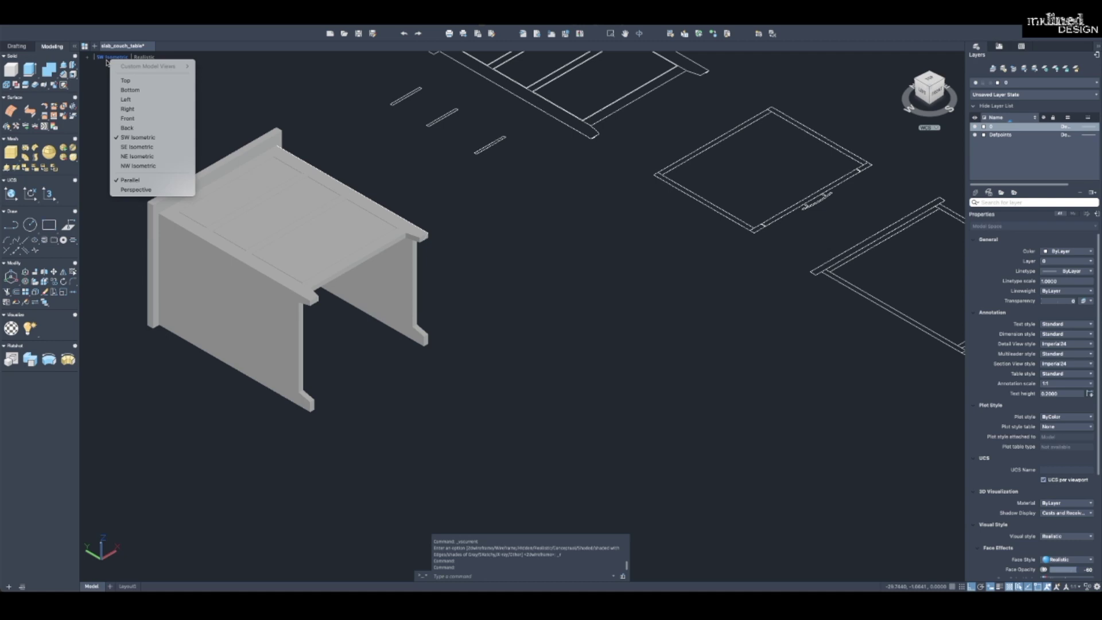
click(144, 57)
click(146, 57)
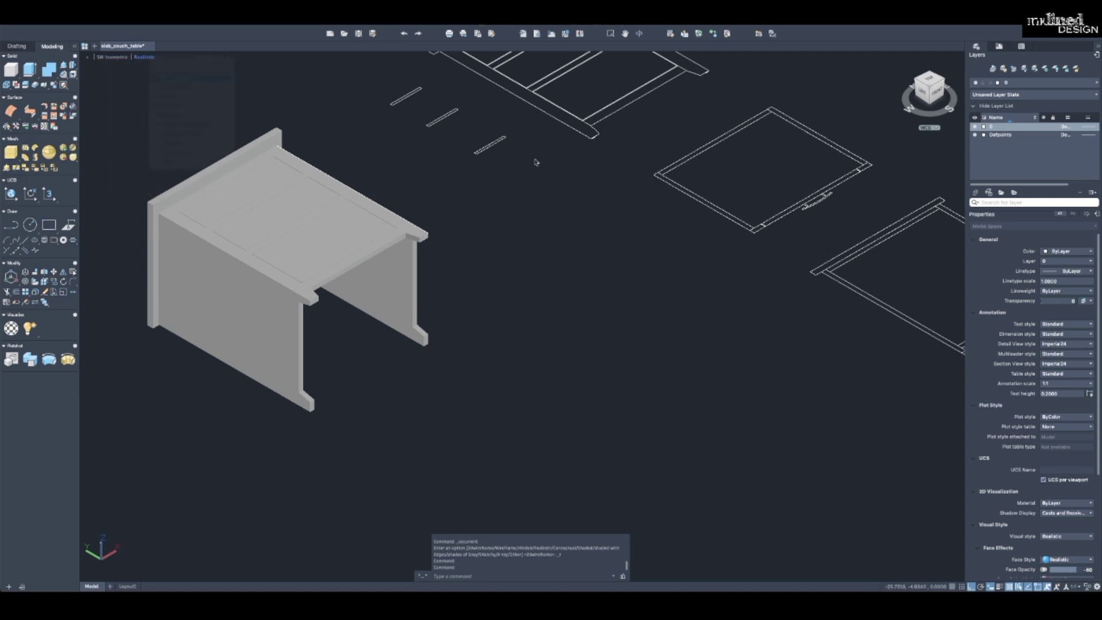
click(172, 75)
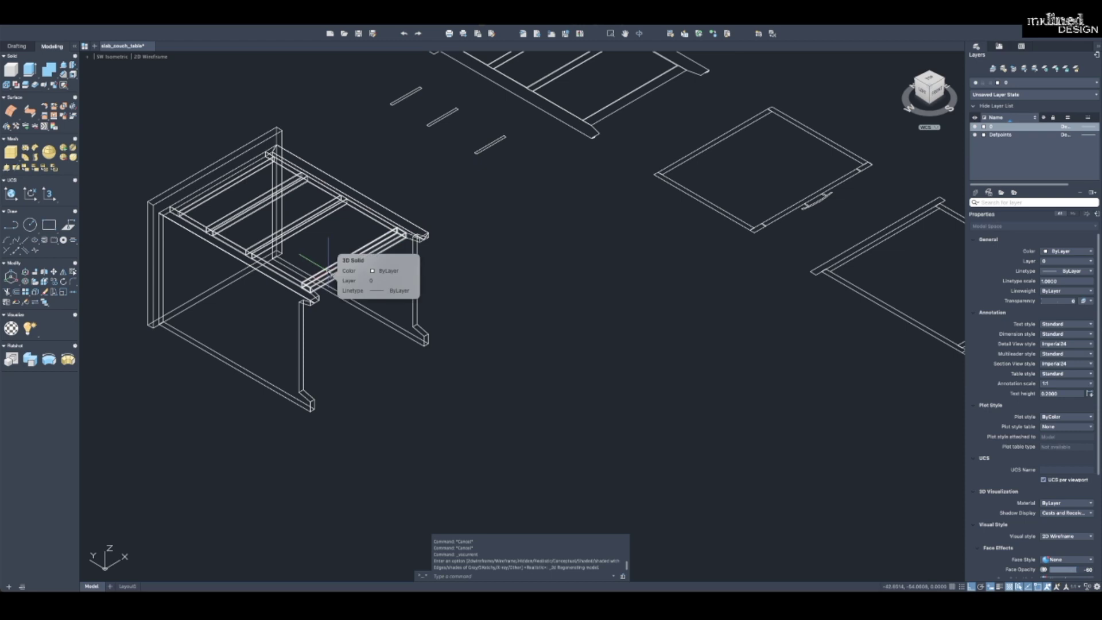
Measure the back panel's length between the two side panels in the 2D plan section with DIST.
scroll(459, 293, down, 5)
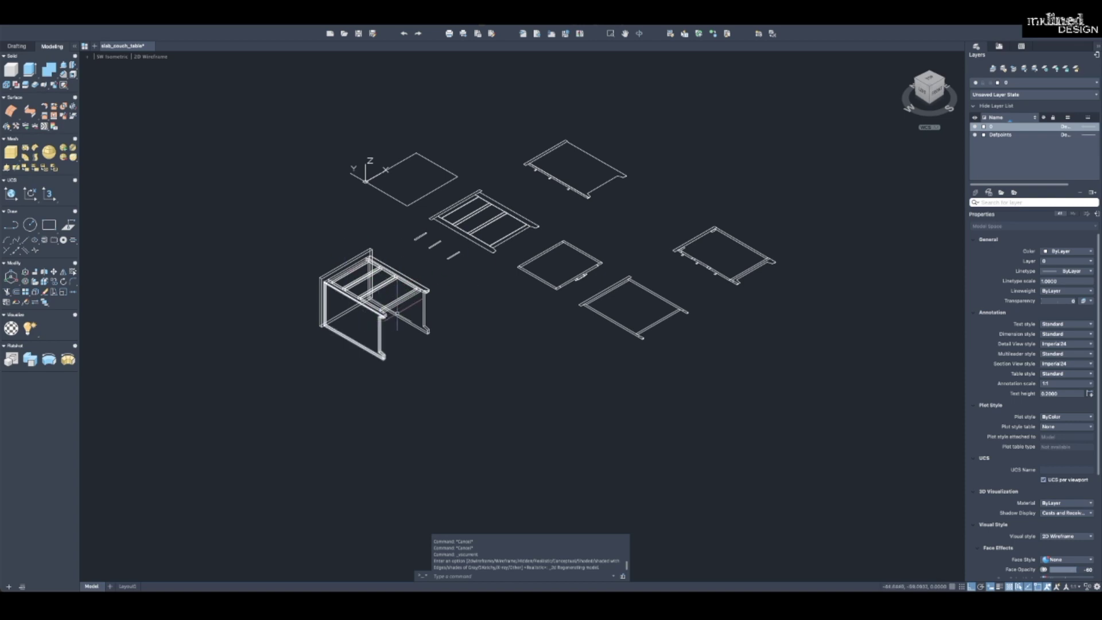
mouse_move(475, 308)
middle_down()
mouse_move(402, 336)
mouse_move(393, 307)
middle_up()
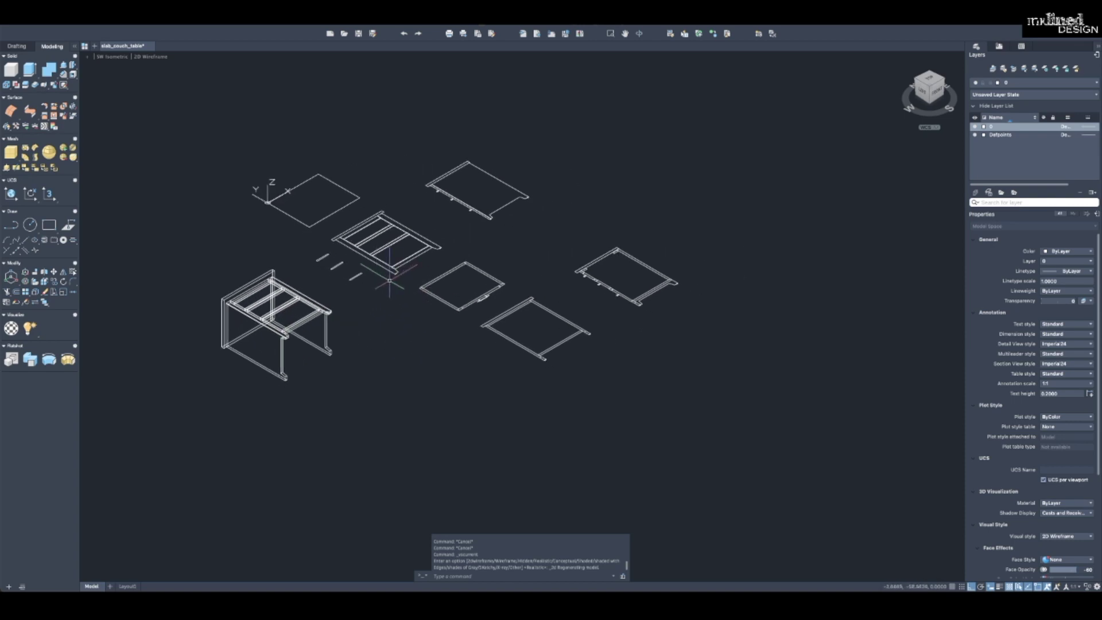
scroll(436, 279, up, 4)
scroll(436, 278, down, 2)
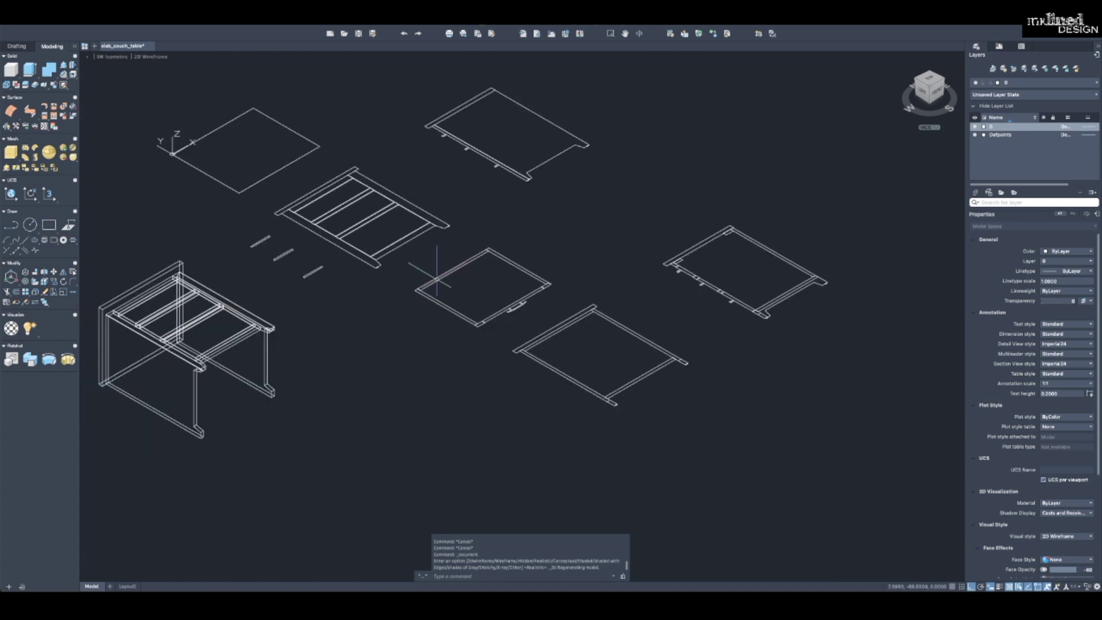
middle_drag(447, 278, 443, 300)
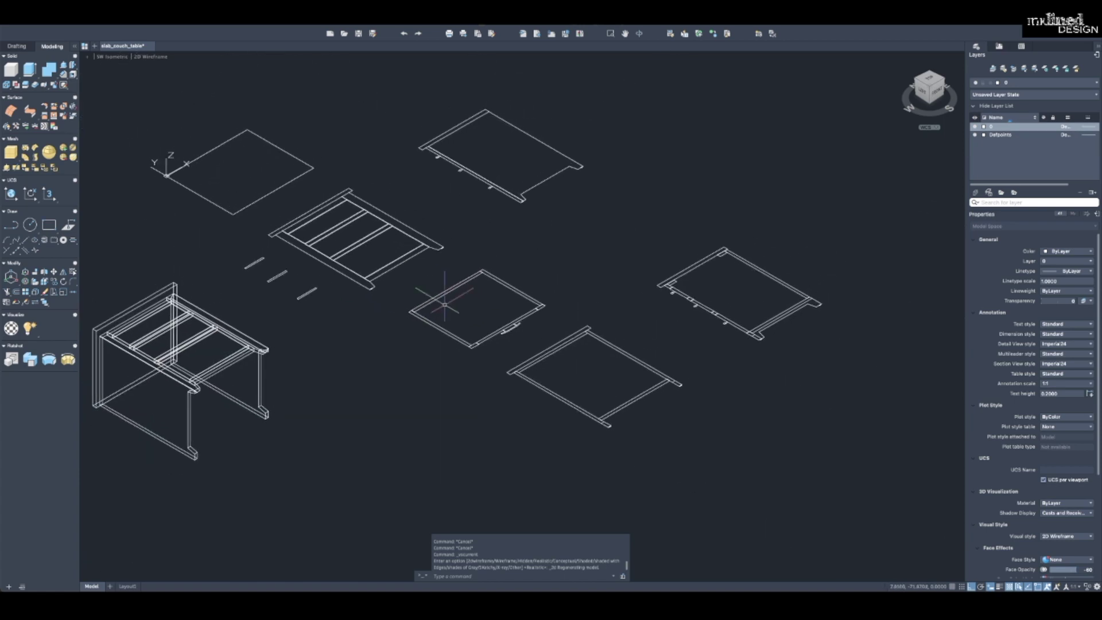
middle_drag(268, 370, 339, 299)
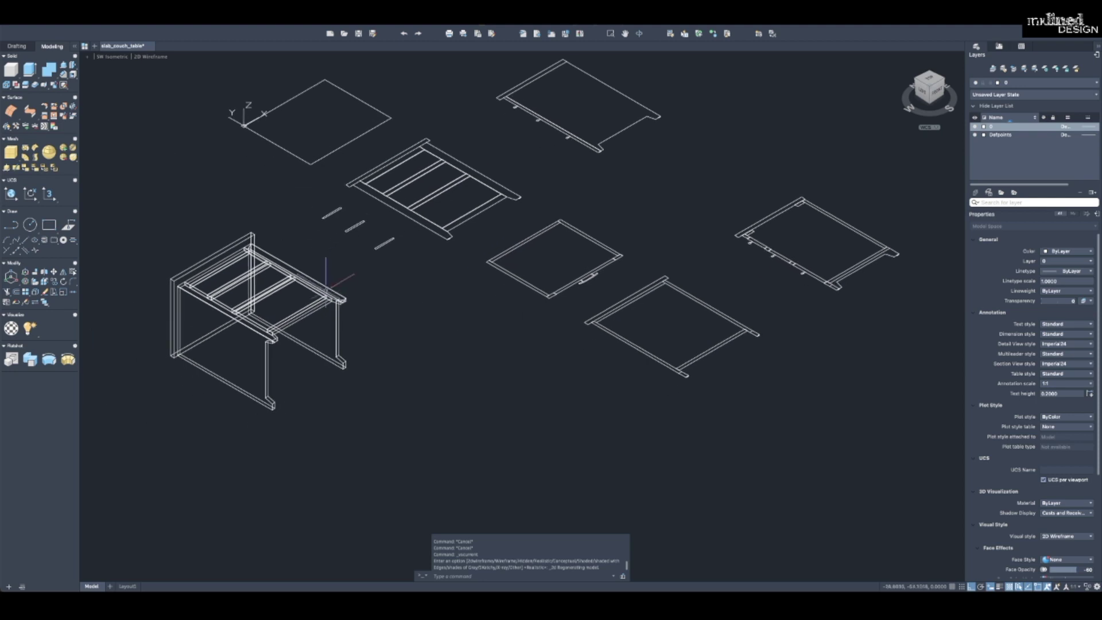
scroll(561, 258, up, 4)
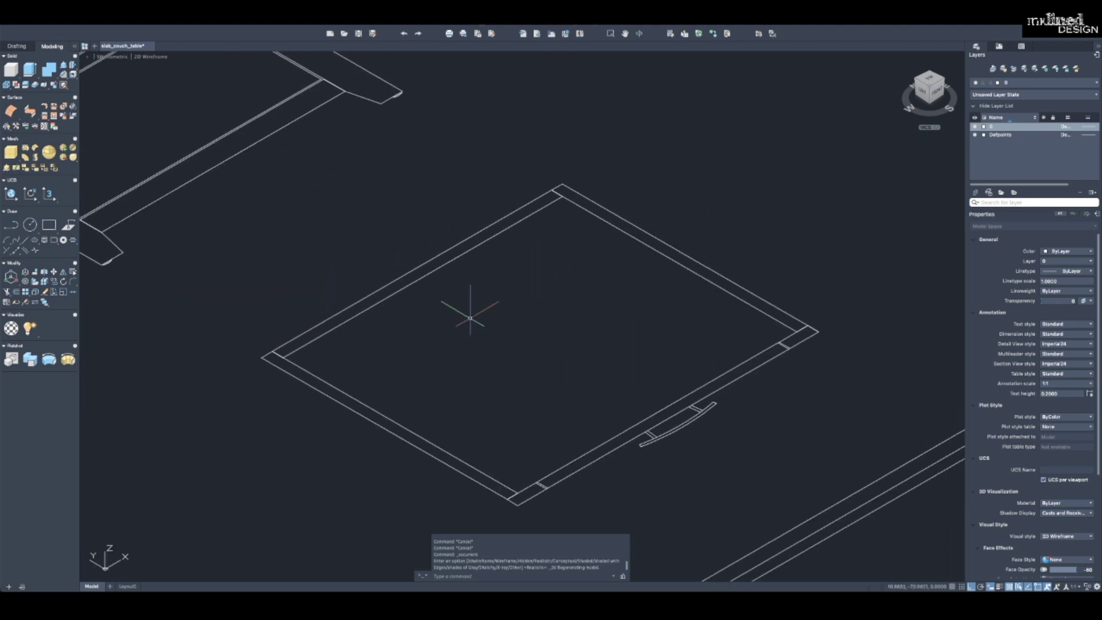
text(di)
key(Return)
click(257, 343)
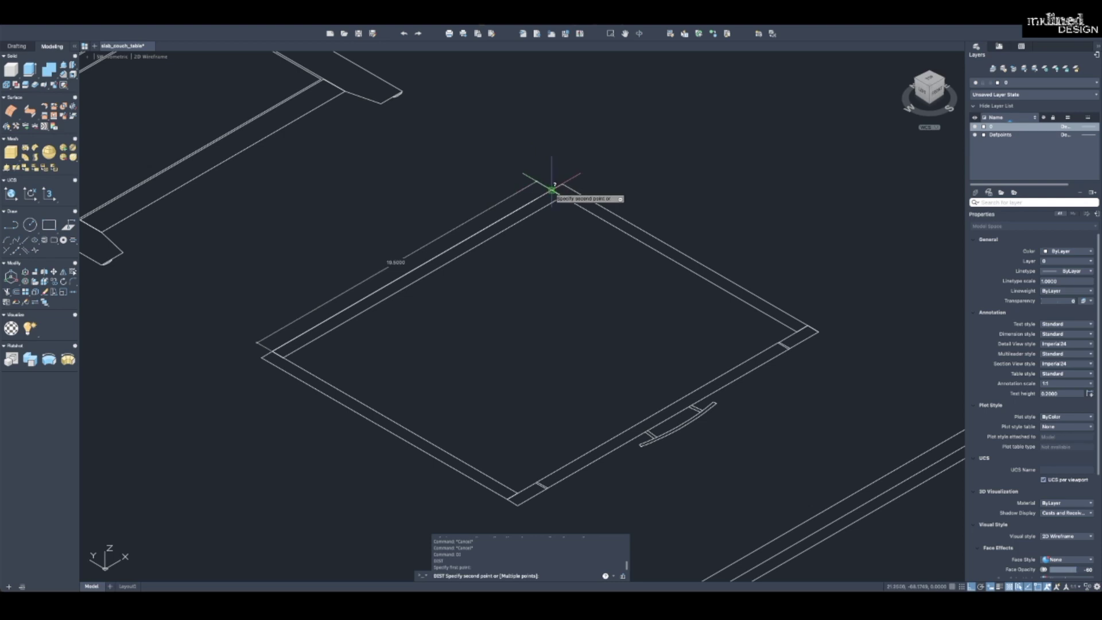
key(Escape)
key(Escape)
Measure the back panel's height in the 2D side section, from the bottom rail to the underside of the top.
scroll(552, 189, down, 5)
scroll(650, 194, up, 4)
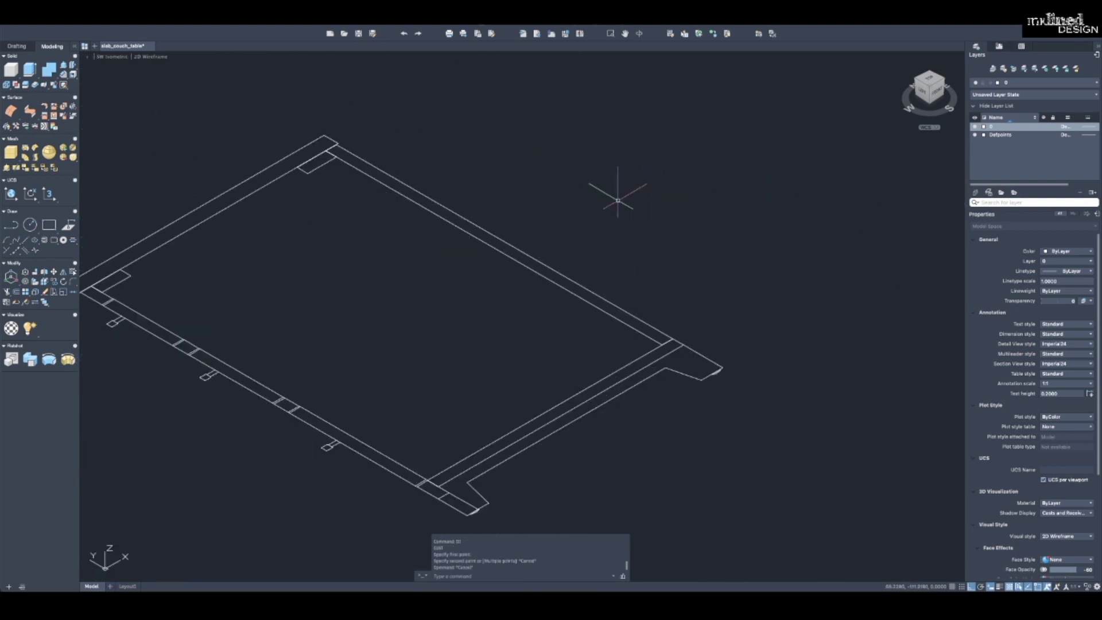
text(di)
key(Return)
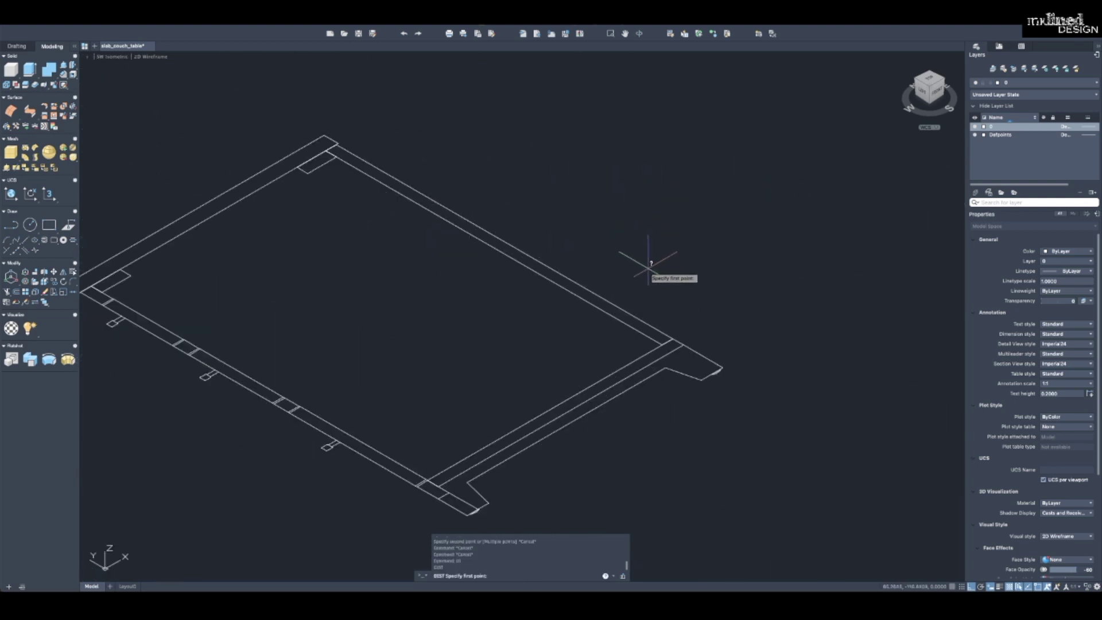
click(665, 336)
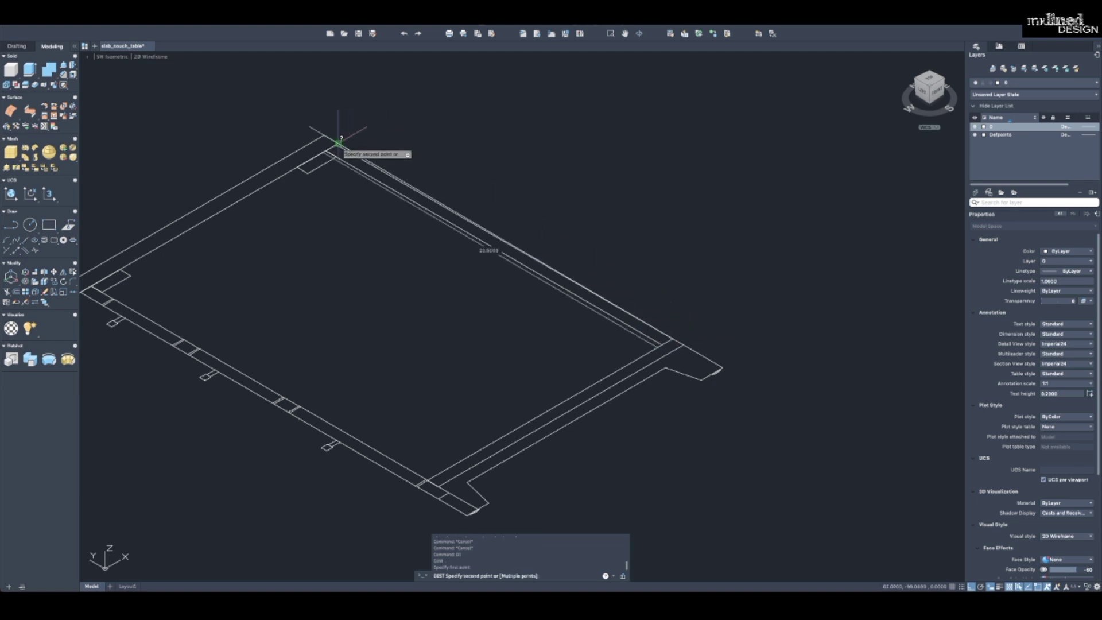
key(Escape)
scroll(166, 129, down, 5)
scroll(166, 129, down, 3)
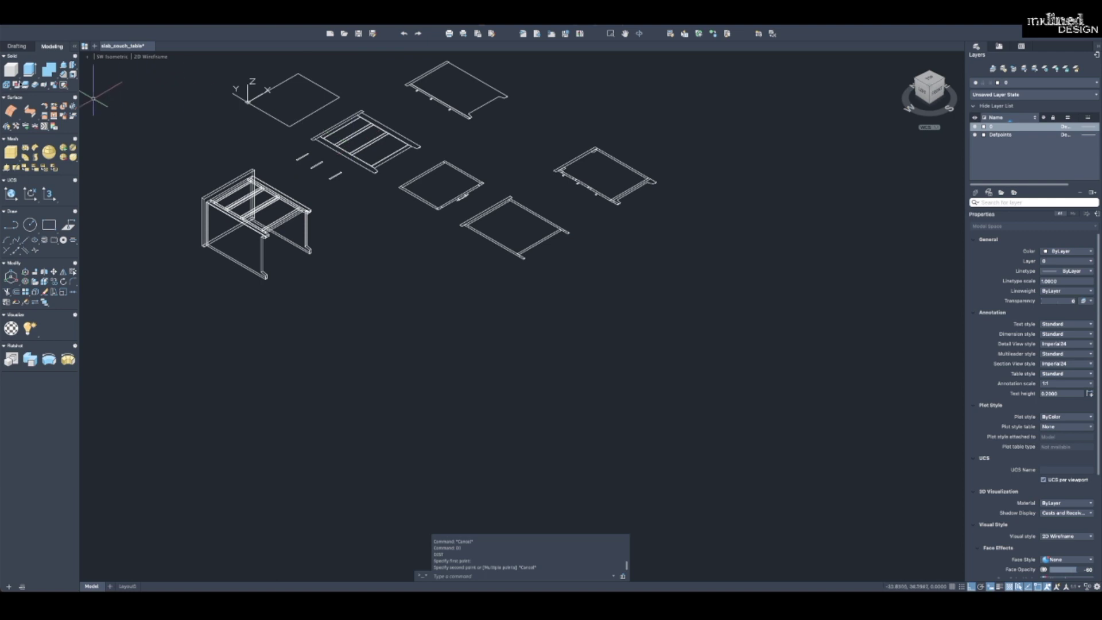
Draw a box for the back panel in empty space below the views, as wide as measured, 23.5 long and .75 thick.
click(11, 70)
click(324, 314)
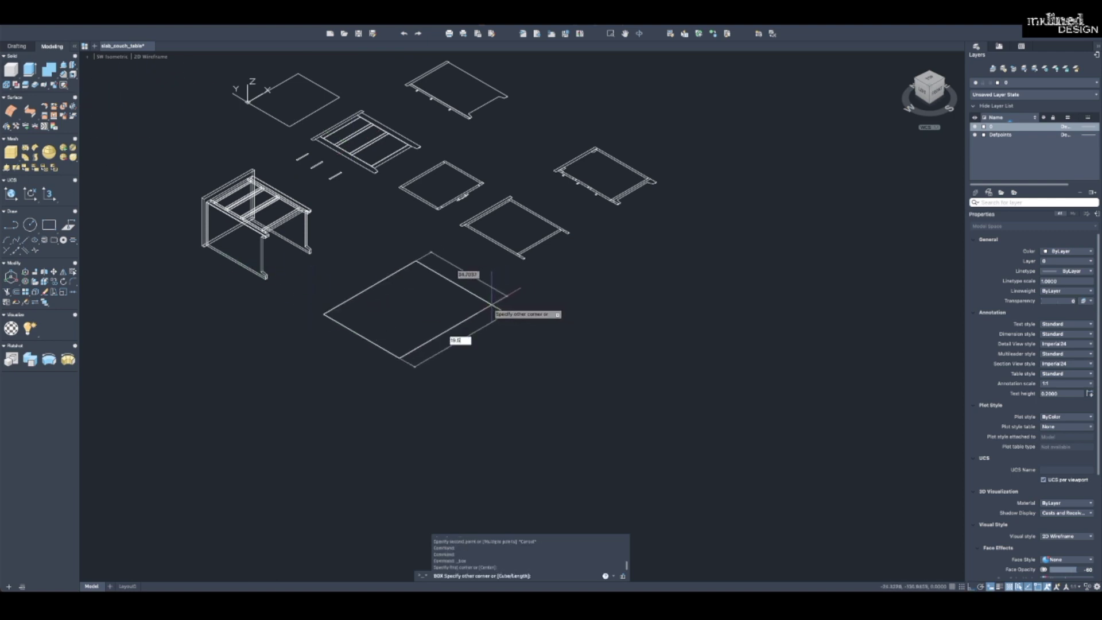
key(Tab)
text(23.5)
key(Return)
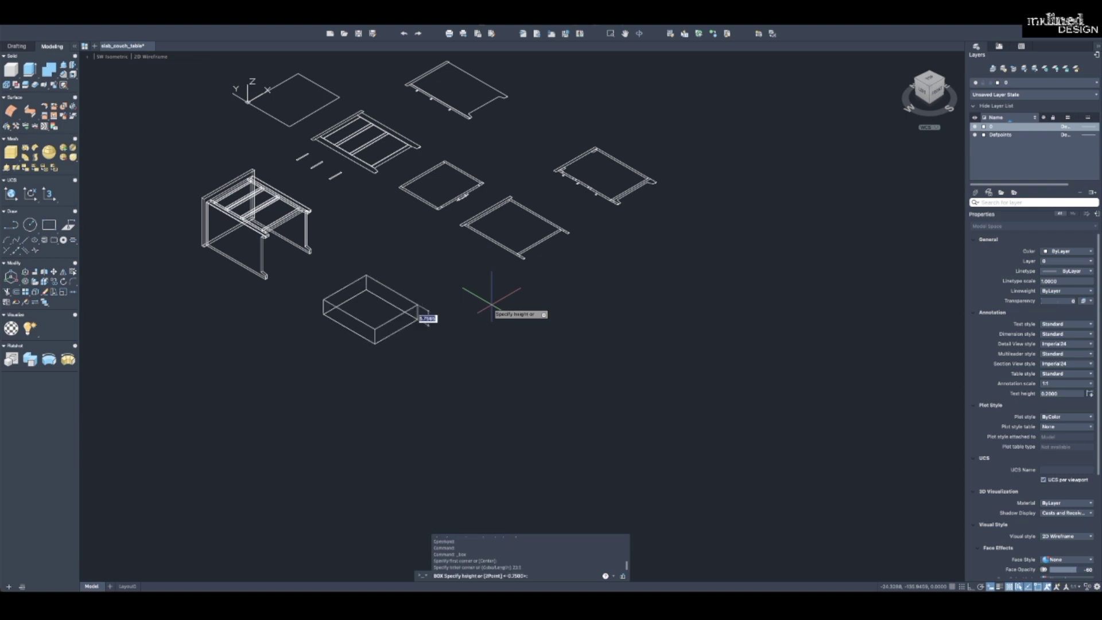
text(.75)
key(Return)
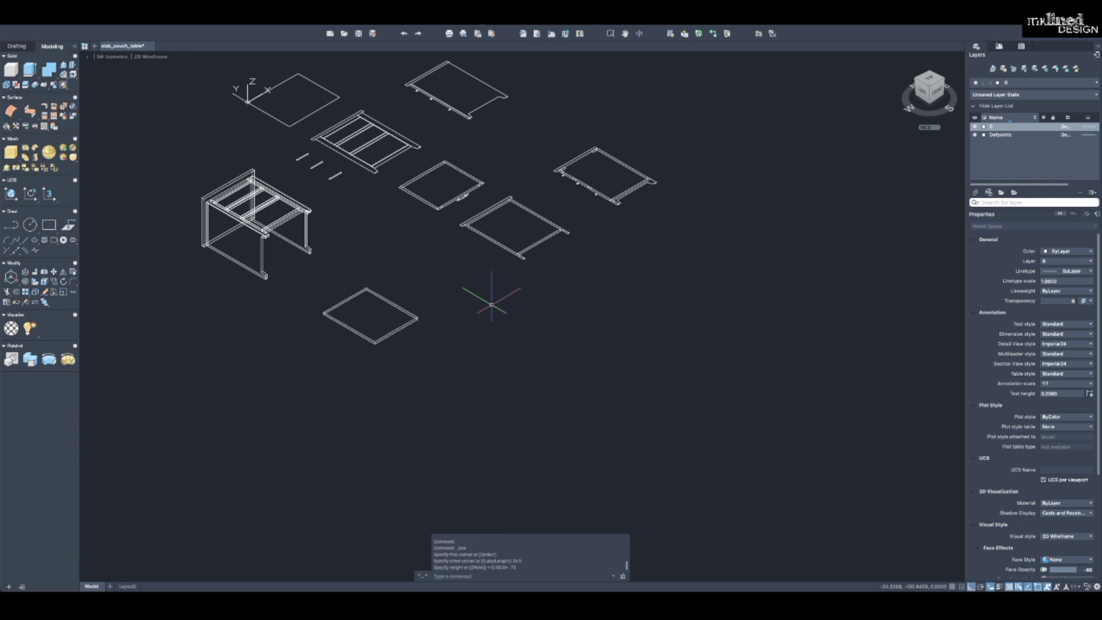
scroll(376, 314, up, 2)
key(Escape)
key(Escape)
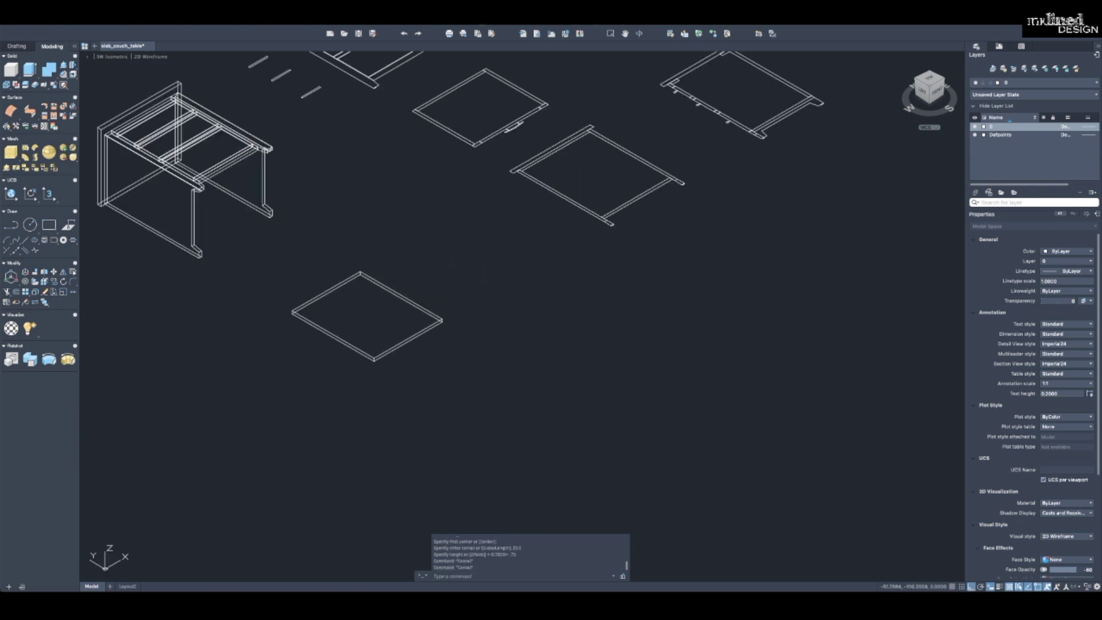
Move the back panel from its outer corner to the lower inner corner where the side panel meets the cabinet top.
text(m)
key(Return)
click(430, 274)
click(367, 315)
key(Return)
scroll(291, 314, up, 2)
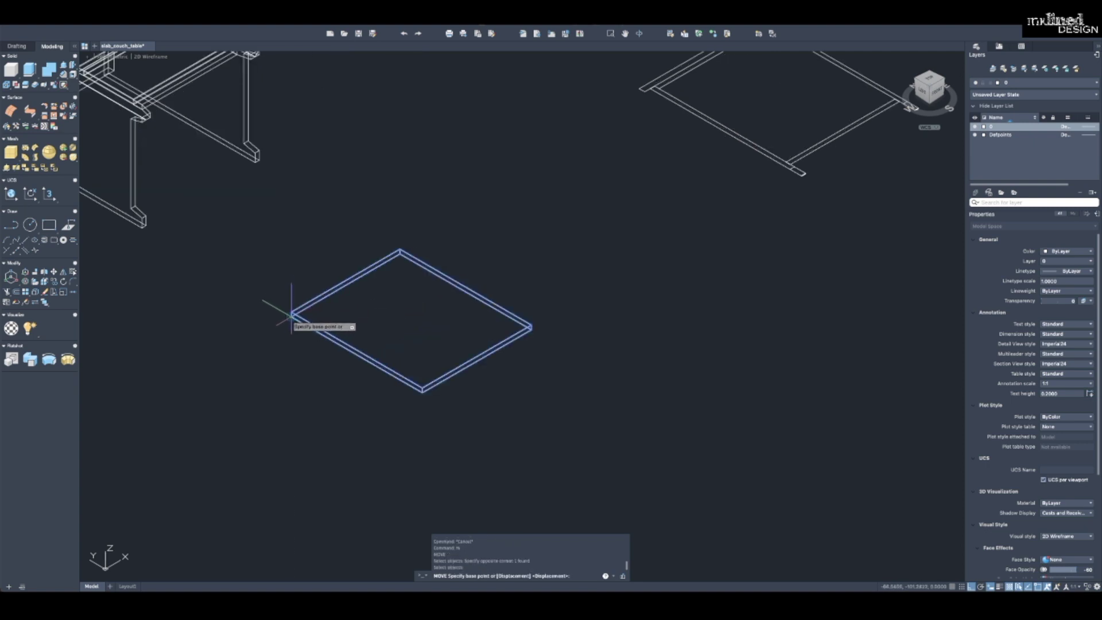
click(291, 314)
middle_drag(287, 310, 580, 307)
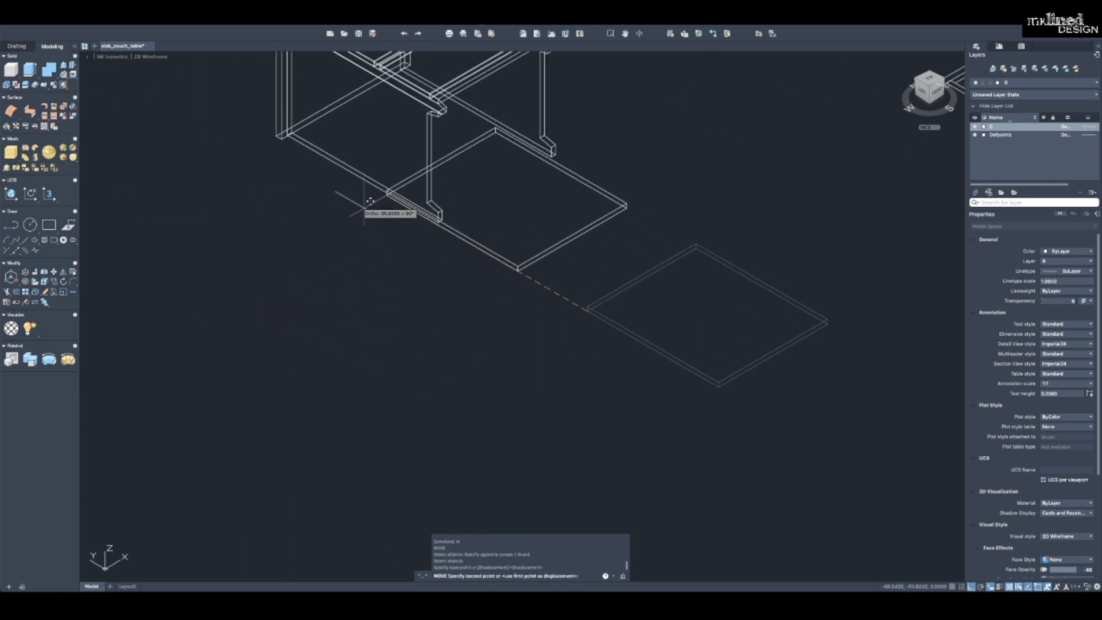
scroll(370, 201, up, 6)
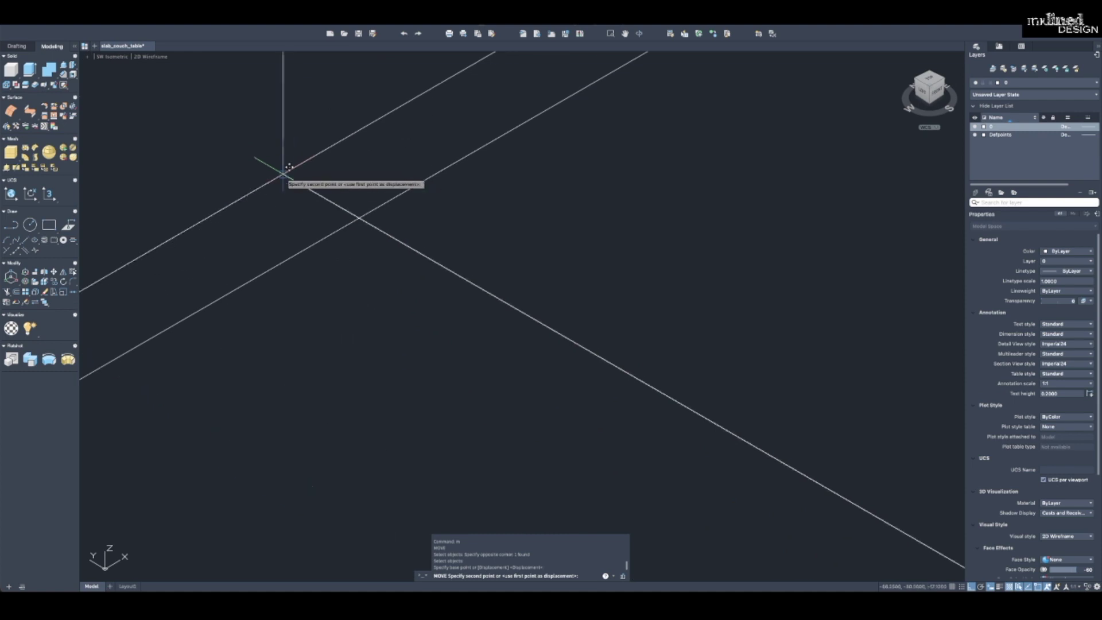
click(283, 171)
scroll(286, 171, down, 4)
scroll(351, 161, down, 5)
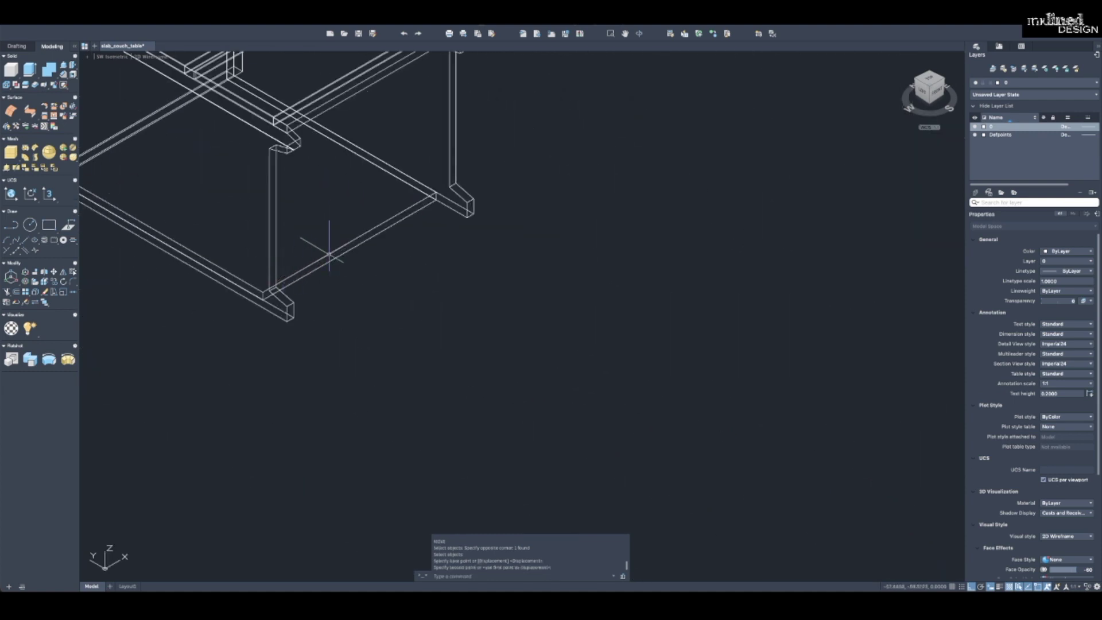
scroll(438, 240, down, 5)
middle_drag(609, 256, 457, 260)
middle_drag(522, 225, 532, 229)
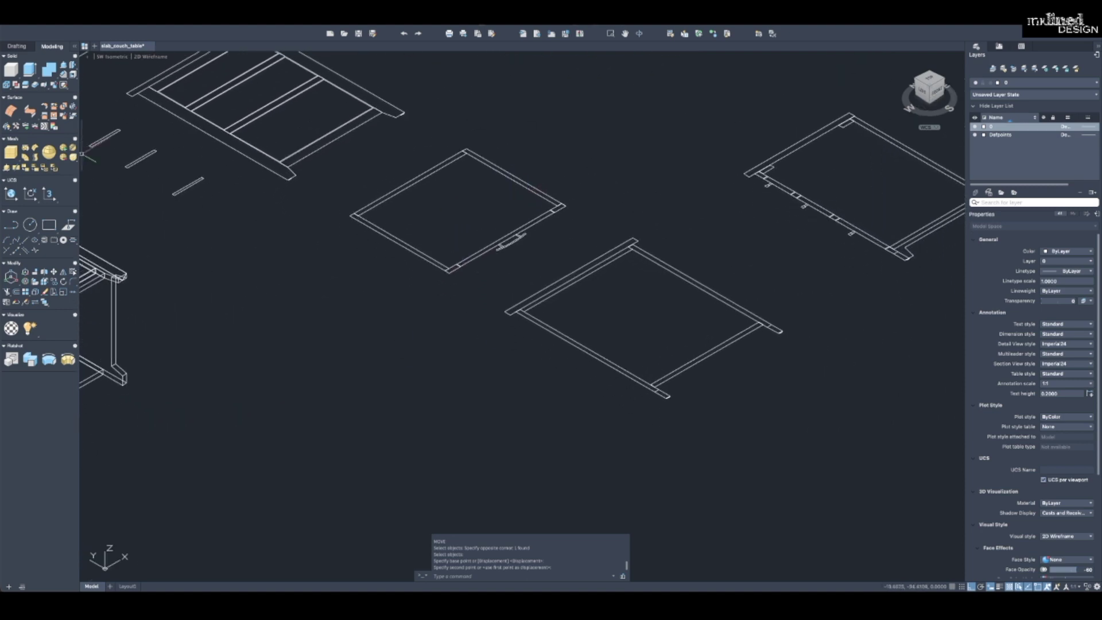
click(11, 276)
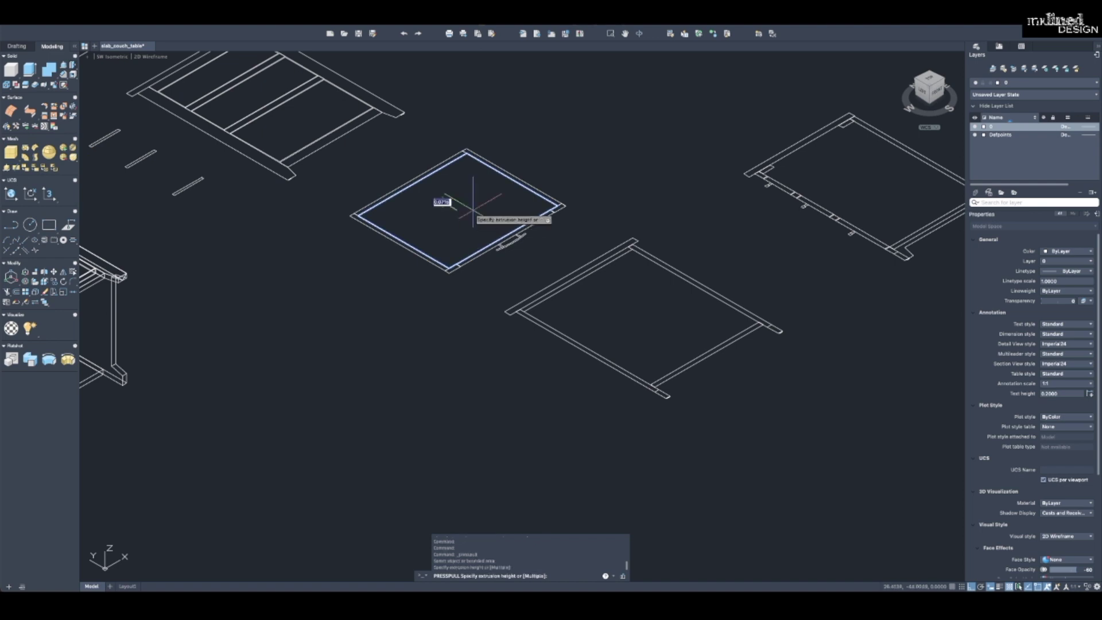
click(442, 194)
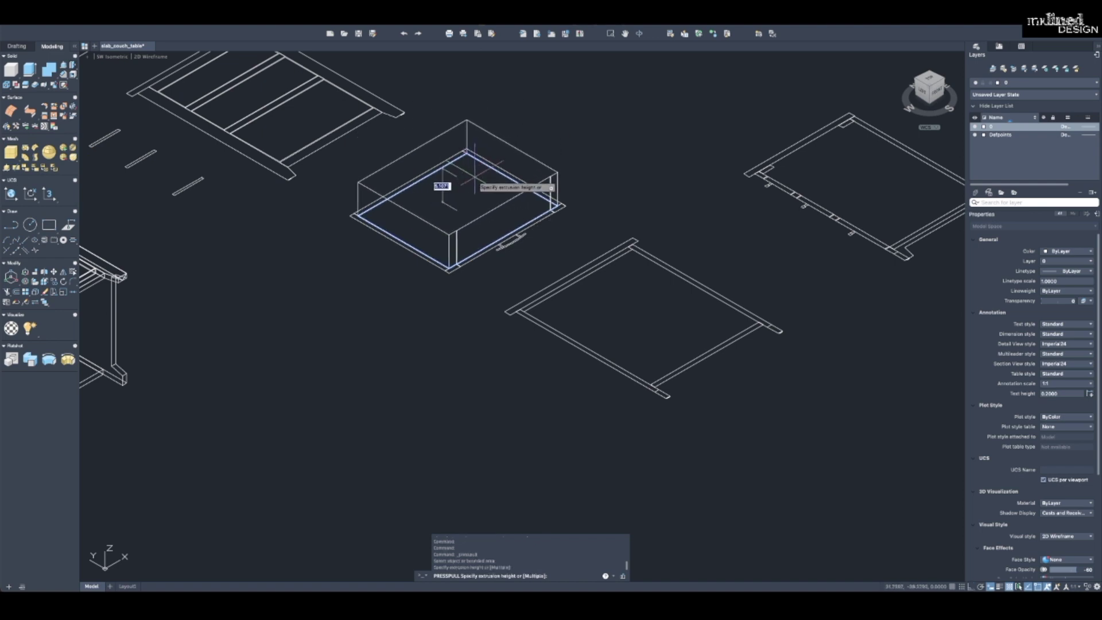
scroll(477, 151, up, 4)
scroll(470, 171, down, 5)
key(Escape)
Draw a .75 thick box for the bottom panel between opposite inner corners of the 2D plan section.
click(35, 74)
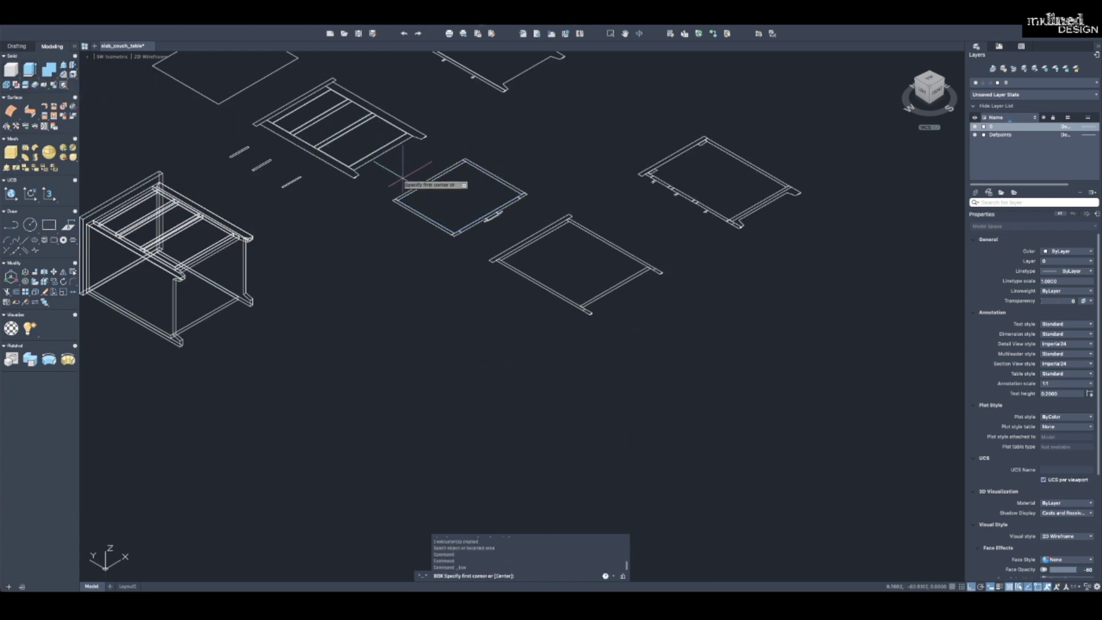
scroll(423, 181, up, 4)
click(357, 225)
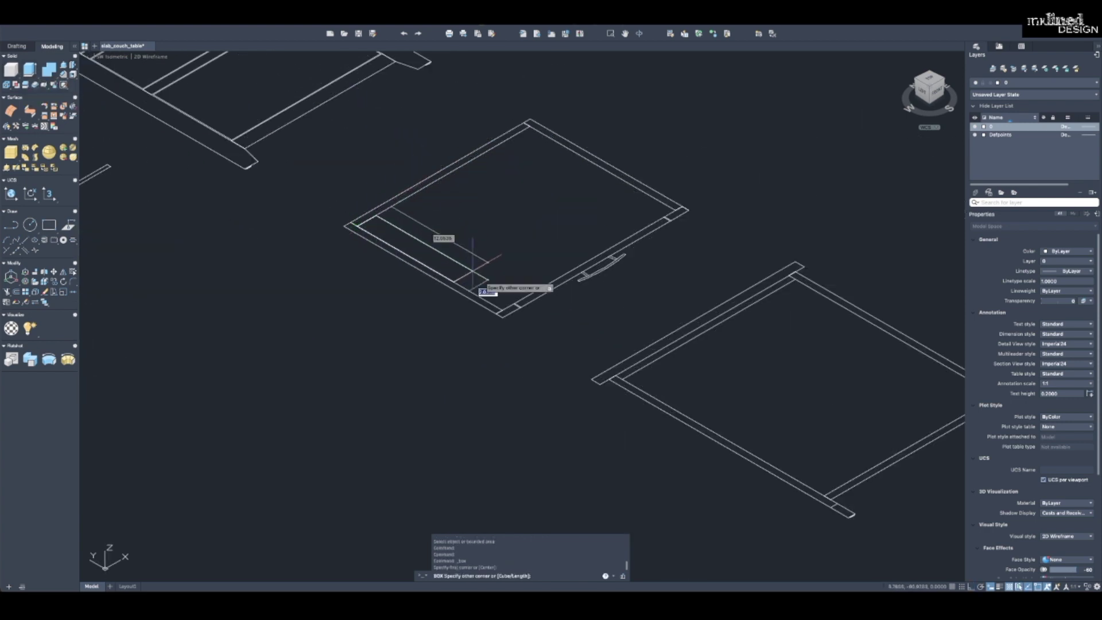
scroll(516, 295, up, 5)
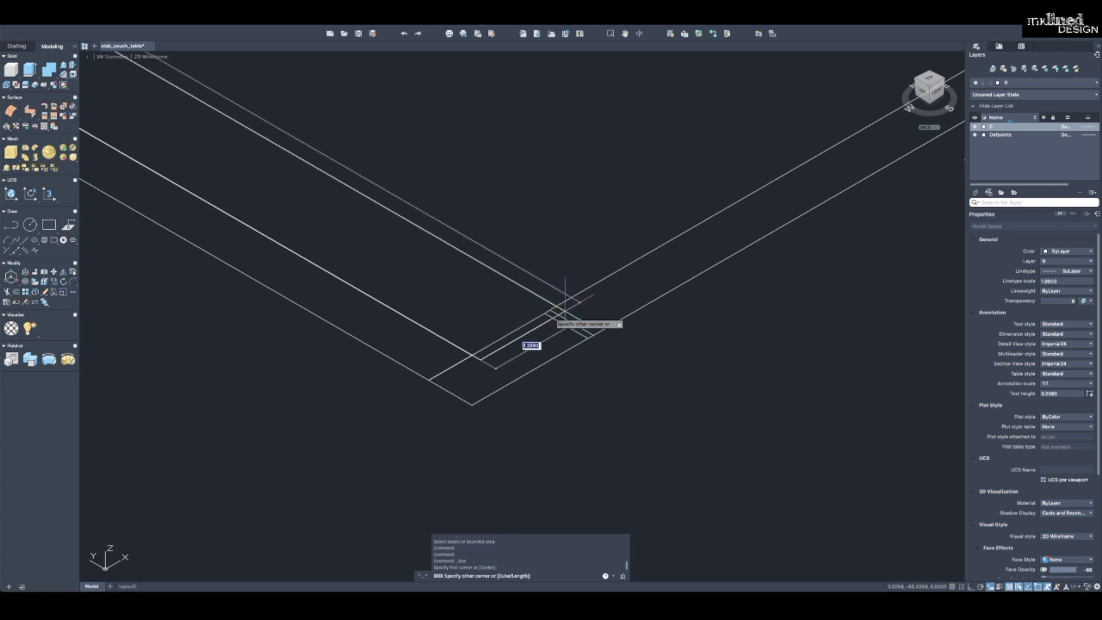
scroll(719, 213, down, 5)
scroll(651, 259, up, 4)
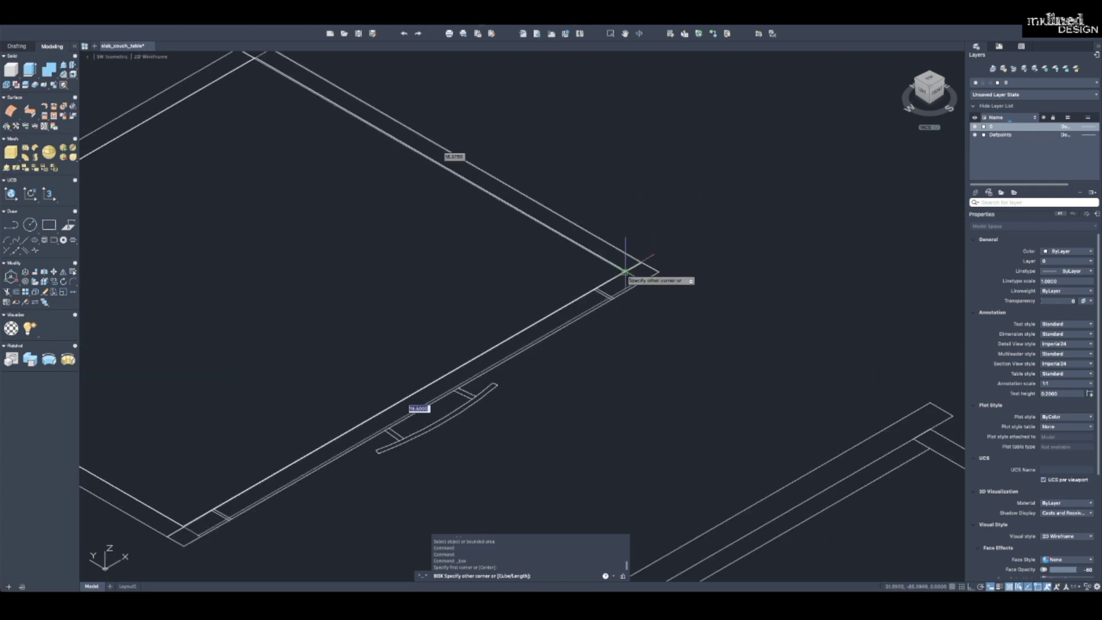
click(625, 272)
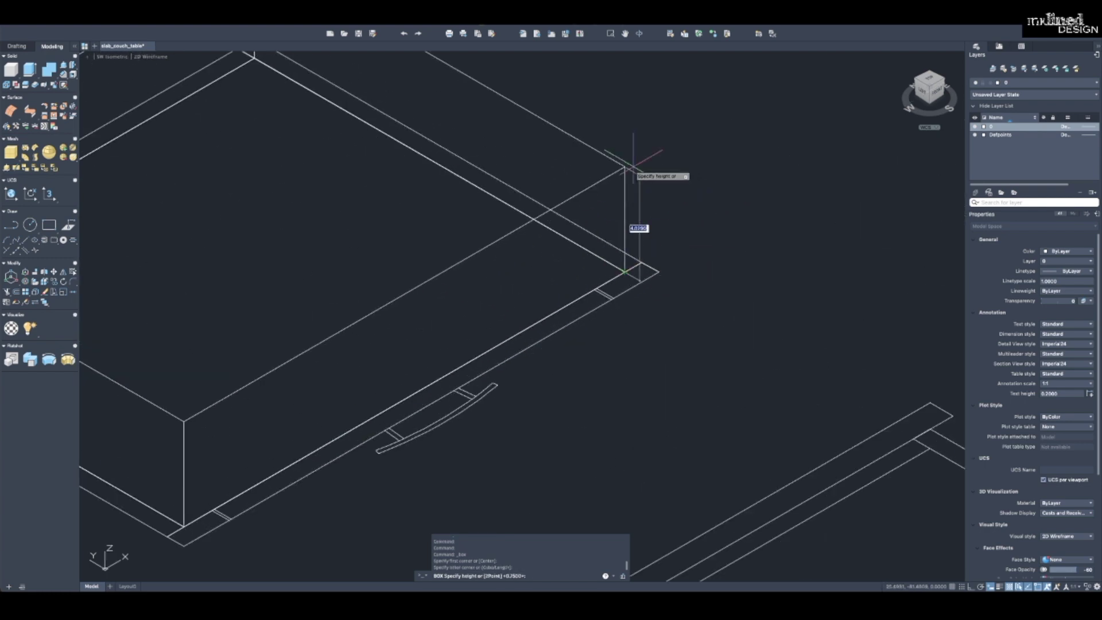
key(Return)
Move the new bottom panel out of the 2D plan section into the empty space between it and the 3D cabinet.
scroll(611, 147, down, 3)
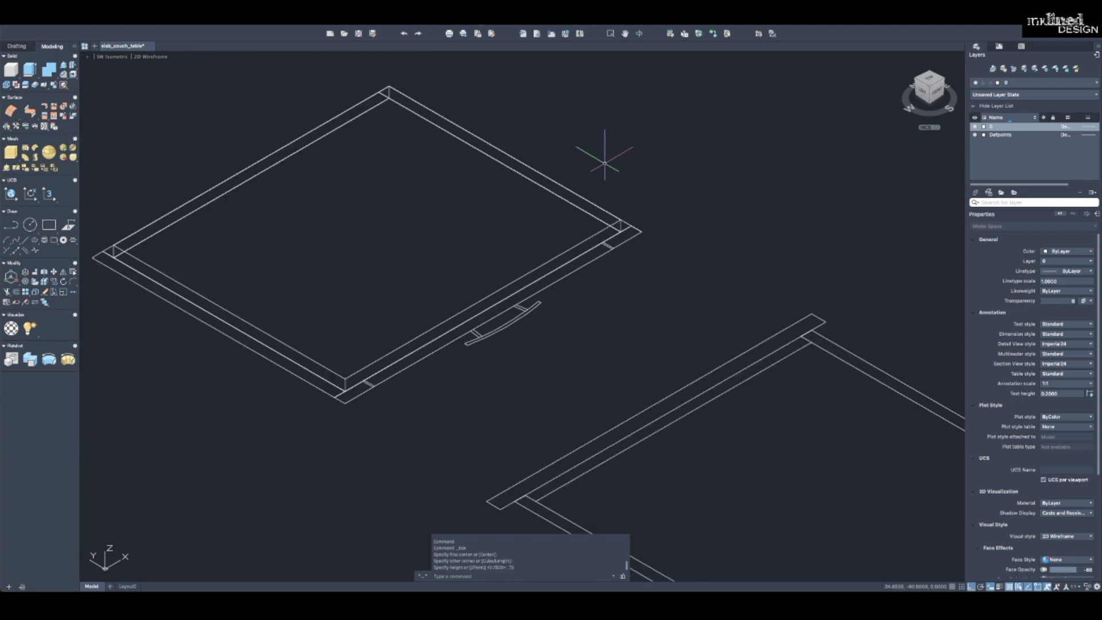
scroll(437, 209, down, 4)
middle_drag(402, 216, 500, 217)
key(Escape)
key(Escape)
click(489, 229)
key(Return)
click(499, 221)
key(Escape)
key(Escape)
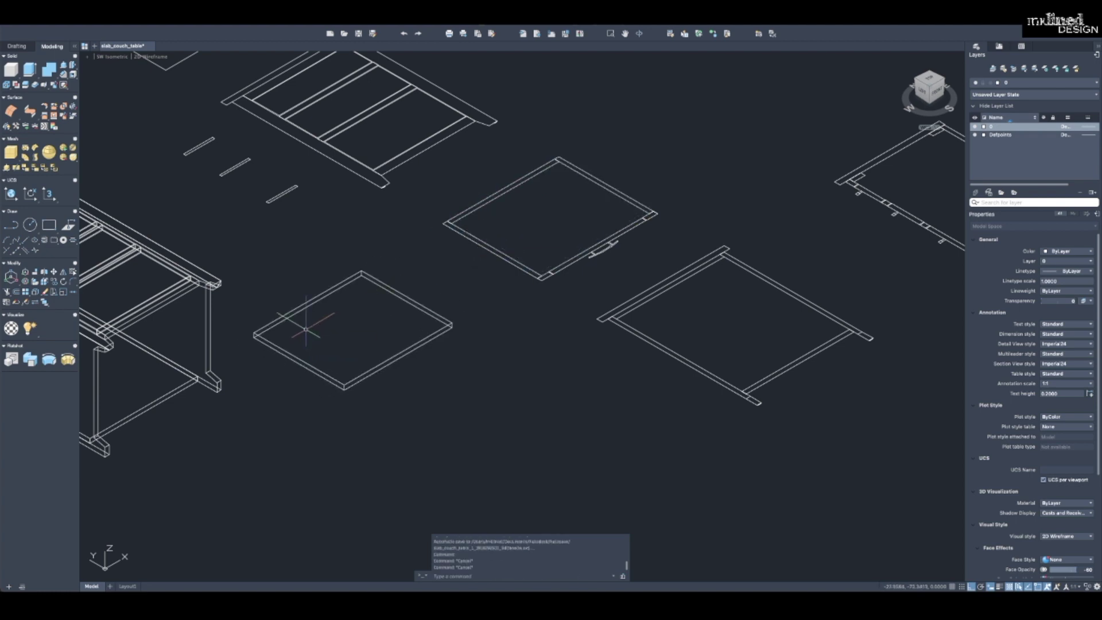
Rotate the bottom panel 90 degrees about the X axis through its corner nearest the cabinet with ROTATE3D.
text(rotate3d)
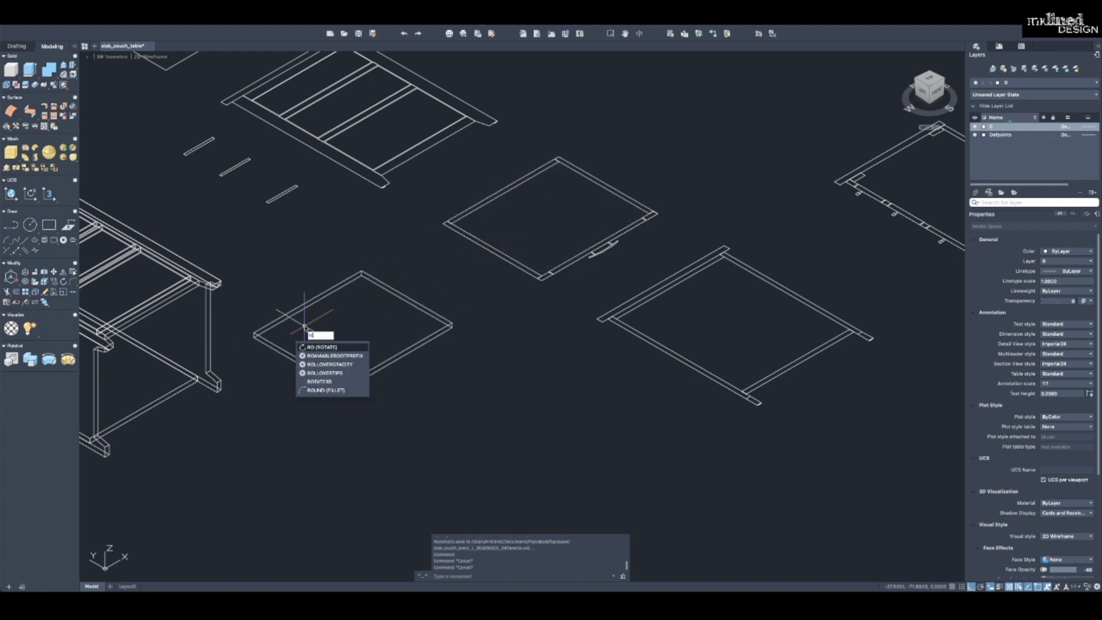
key(Return)
click(380, 337)
click(316, 389)
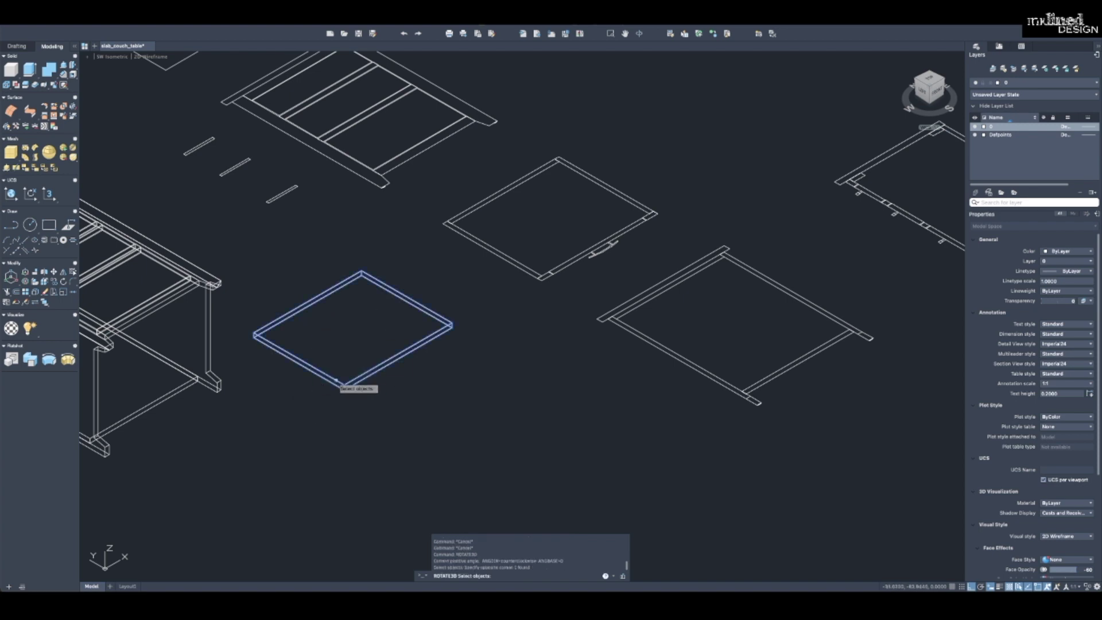
key(Return)
text(x)
key(Return)
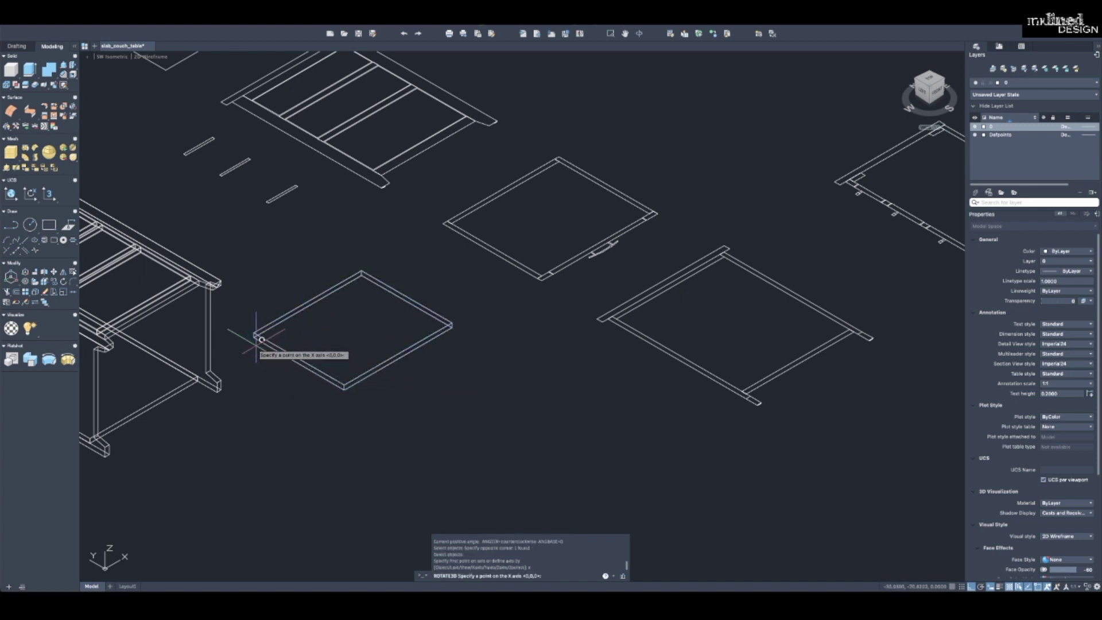
click(257, 334)
text(90)
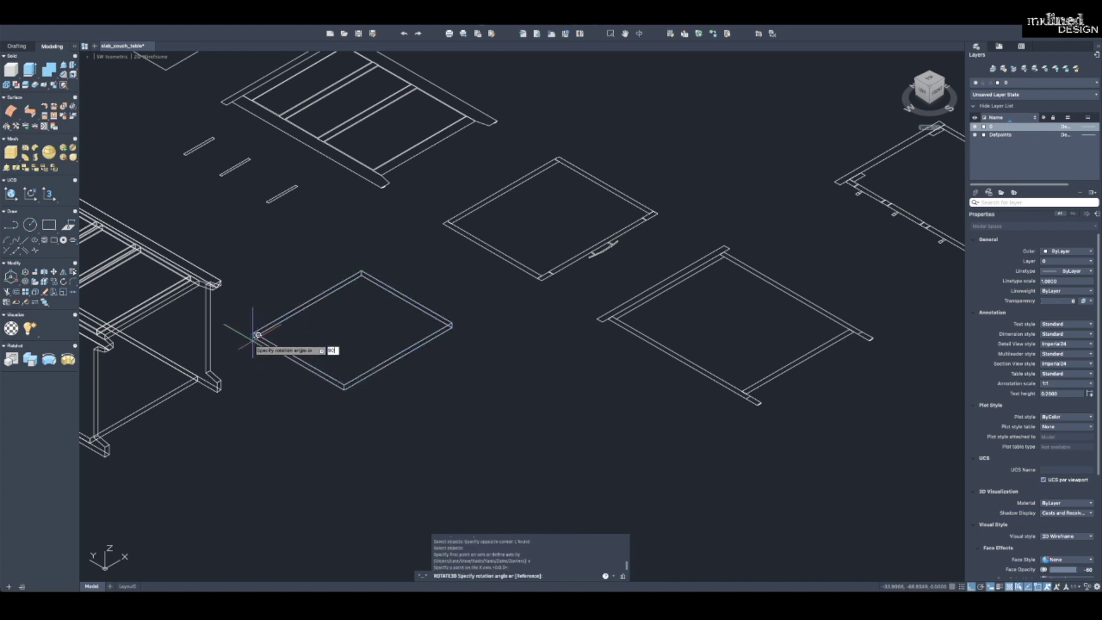
key(Return)
key(Escape)
key(Escape)
Move the bottom panel from its lower outer corner to the inner corner where the side and back panels meet near the cabinet's feet.
text(m)
key(Return)
click(356, 408)
click(316, 370)
key(Return)
scroll(369, 364, up, 5)
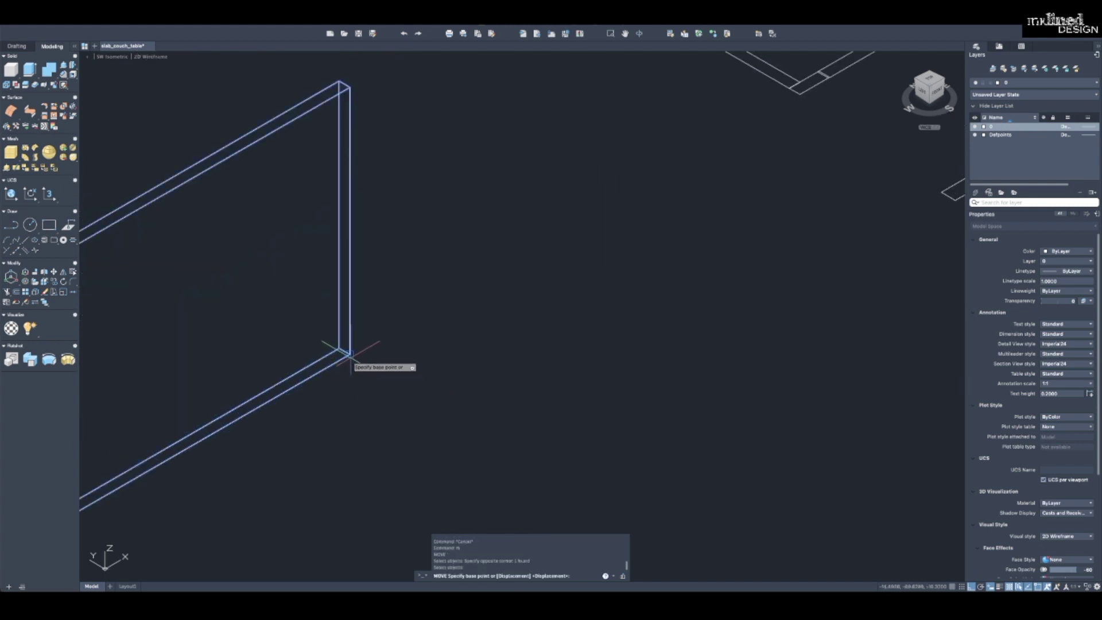
click(349, 354)
scroll(631, 279, down, 5)
scroll(238, 248, up, 5)
scroll(194, 262, up, 3)
click(218, 252)
scroll(493, 243, down, 3)
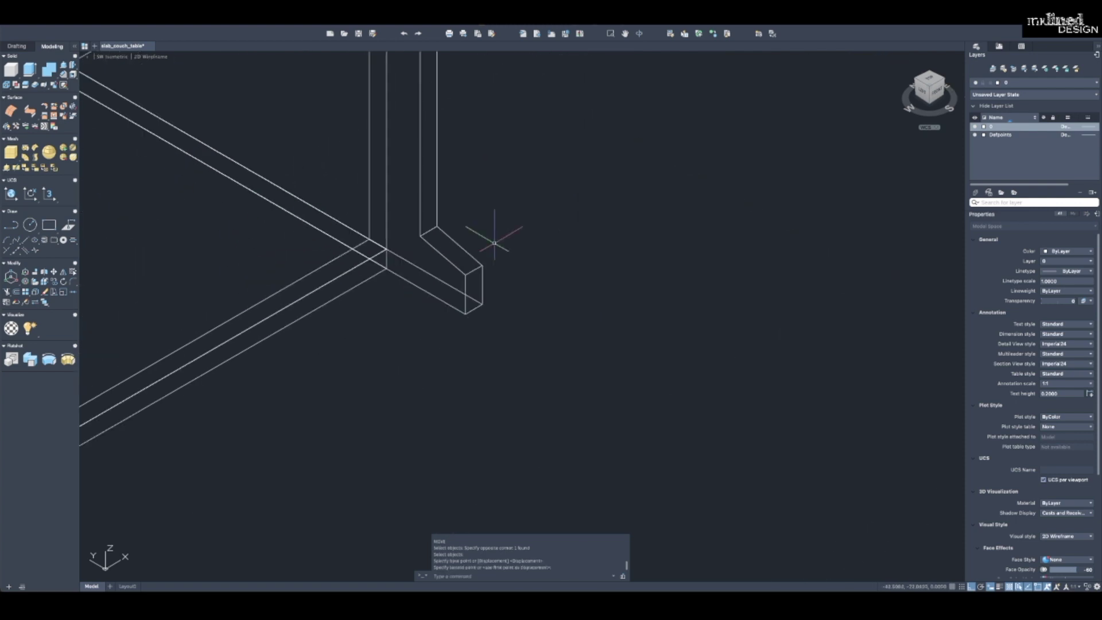
Set the visual style to Conceptual and compare the cabinet's underside with the 2D side section.
scroll(495, 244, down, 3)
middle_drag(426, 261, 393, 369)
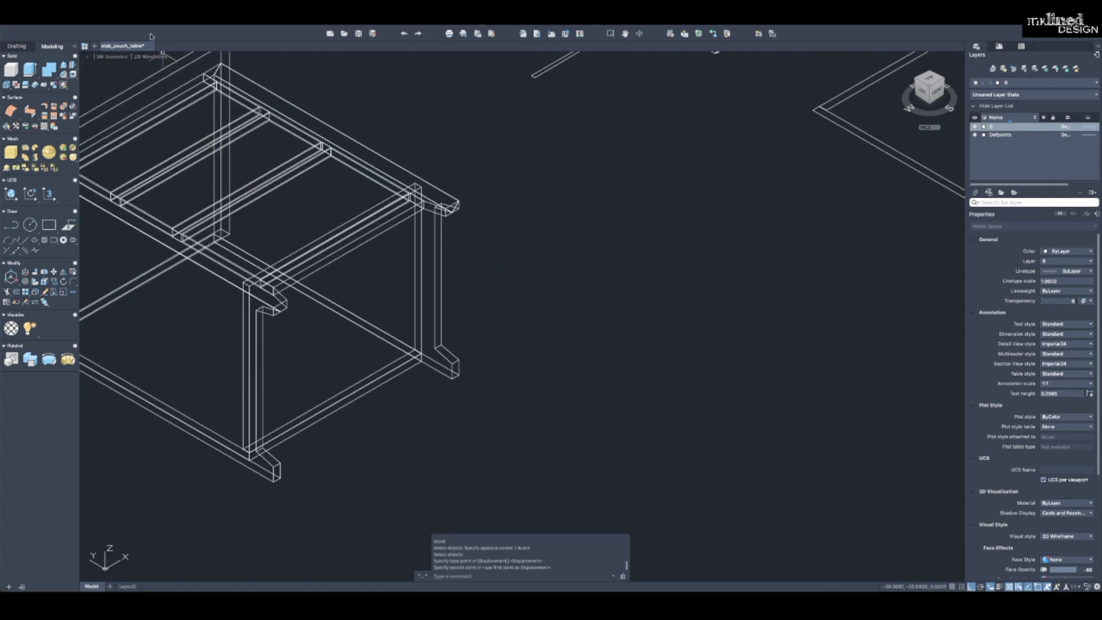
click(148, 61)
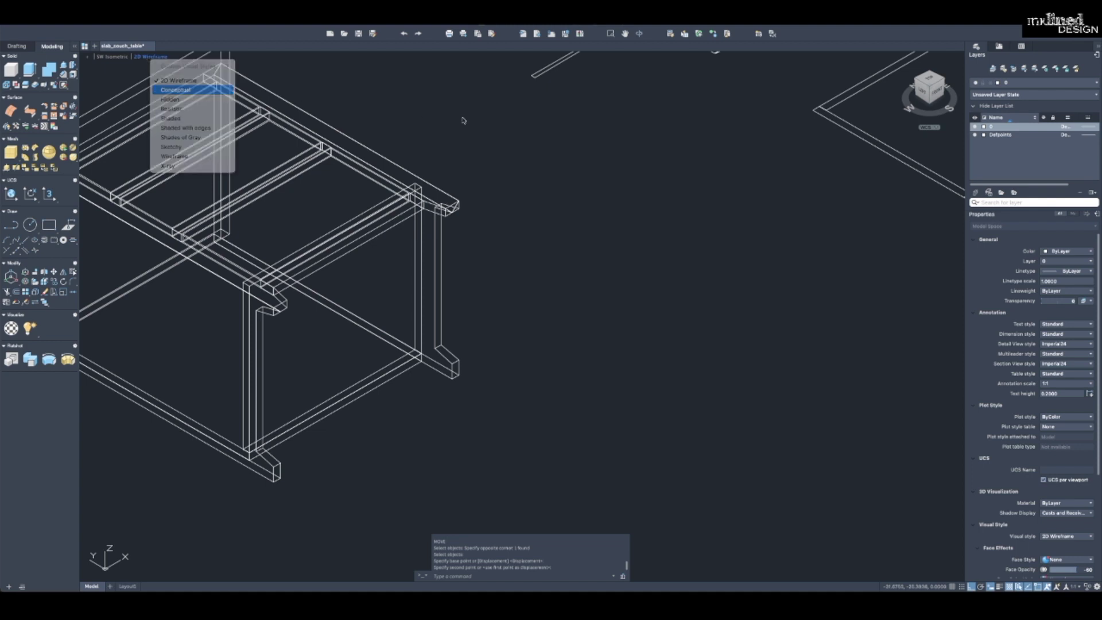
click(172, 119)
scroll(463, 132, down, 4)
mouse_move(463, 225)
shift+middle_down()
mouse_move(400, 97)
mouse_move(386, 184)
mouse_move(396, 268)
mouse_move(409, 265)
mouse_move(342, 250)
shift+middle_up()
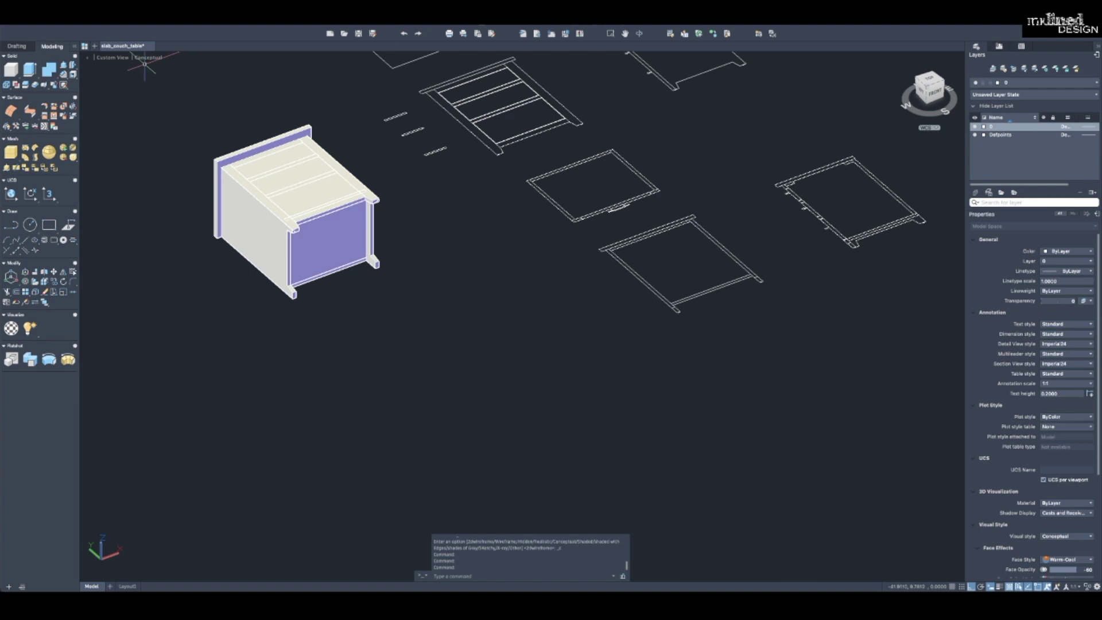
scroll(302, 223, up, 5)
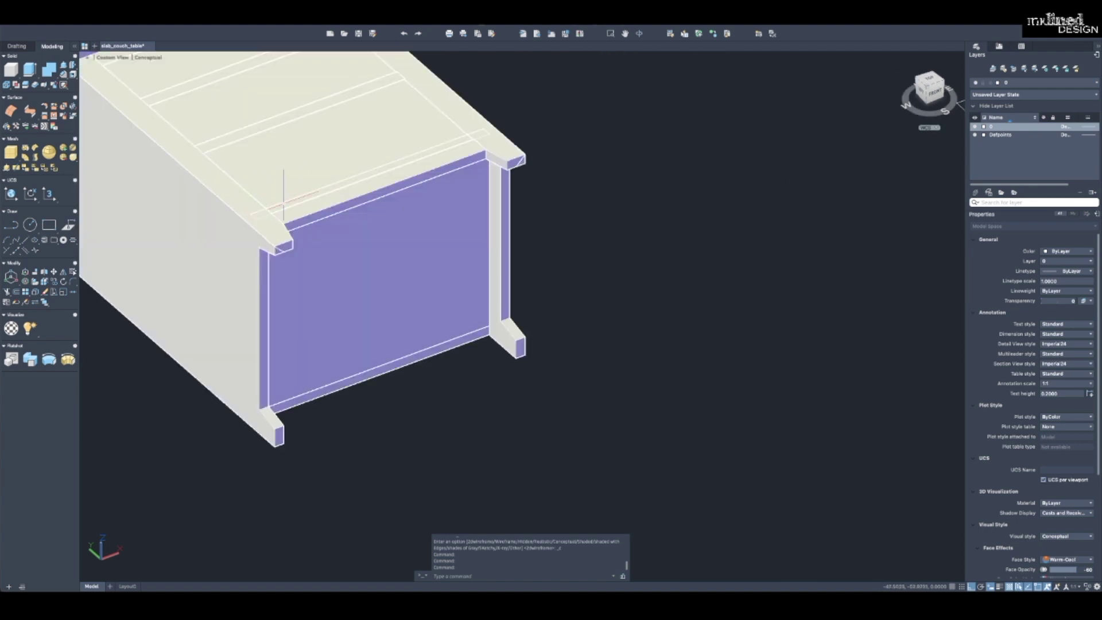
scroll(419, 253, down, 8)
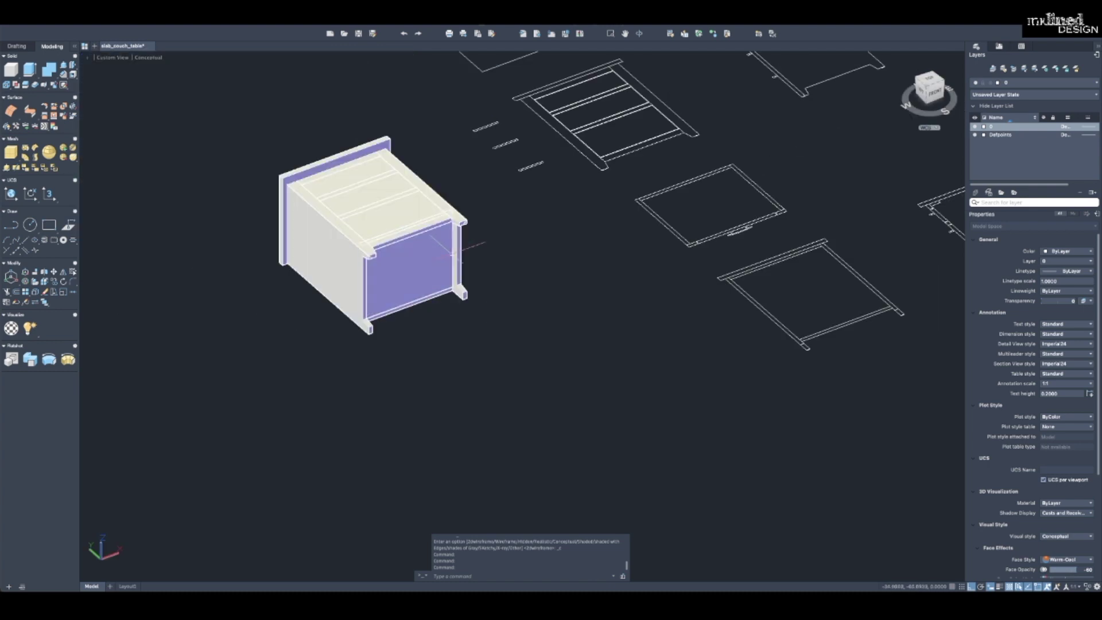
middle_drag(565, 269, 339, 267)
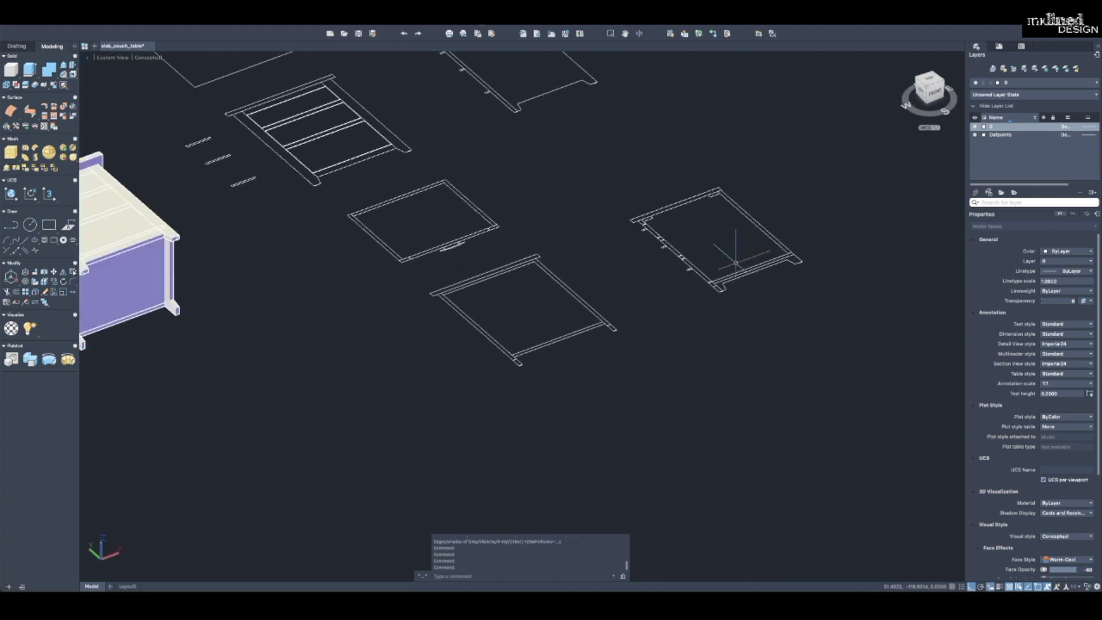
scroll(736, 263, up, 4)
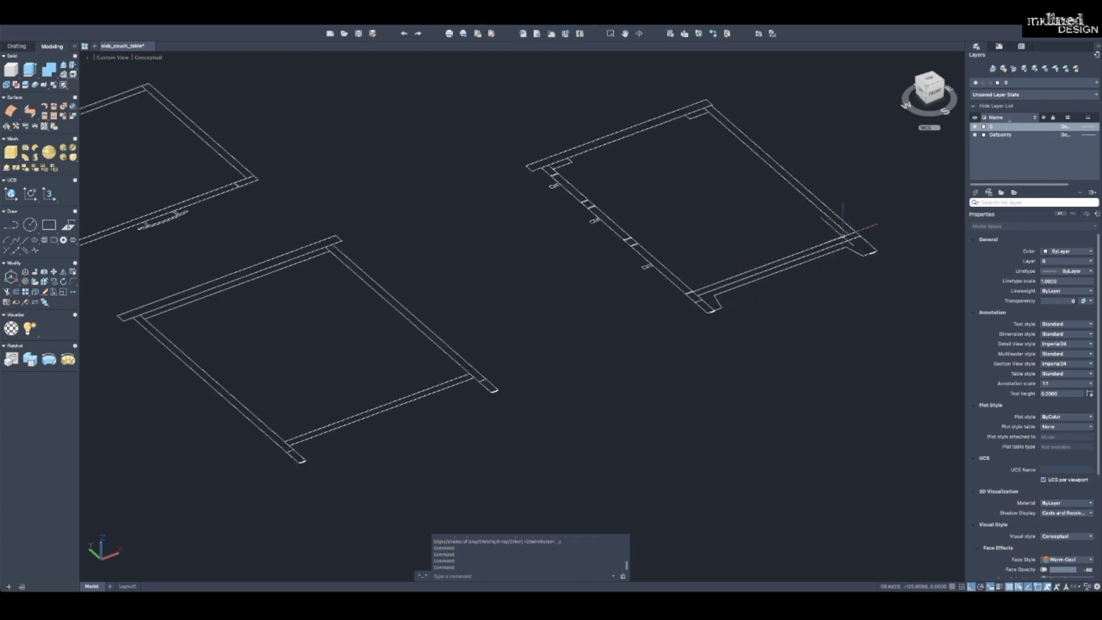
scroll(844, 236, up, 3)
scroll(856, 209, down, 4)
Move the bottom panel from its lower corner slightly outward toward the feet, to the corner beside the side panel's foot.
middle_drag(345, 230, 827, 206)
scroll(438, 239, down, 3)
scroll(325, 277, up, 5)
key(Escape)
text(m)
key(Return)
click(438, 245)
key(Return)
scroll(439, 248, up, 3)
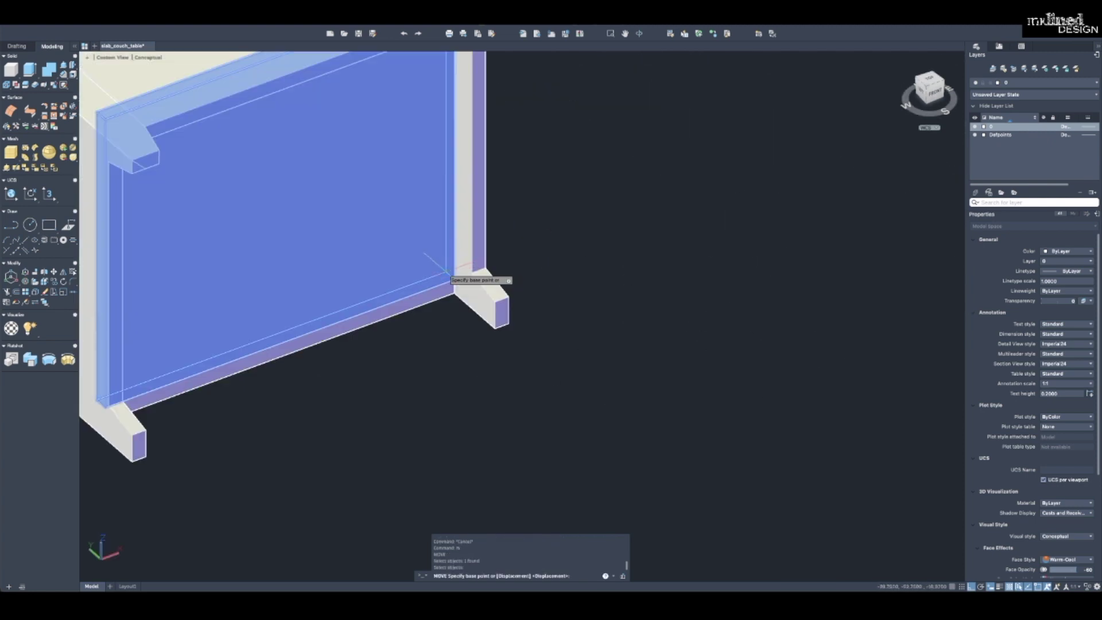
click(450, 280)
click(470, 284)
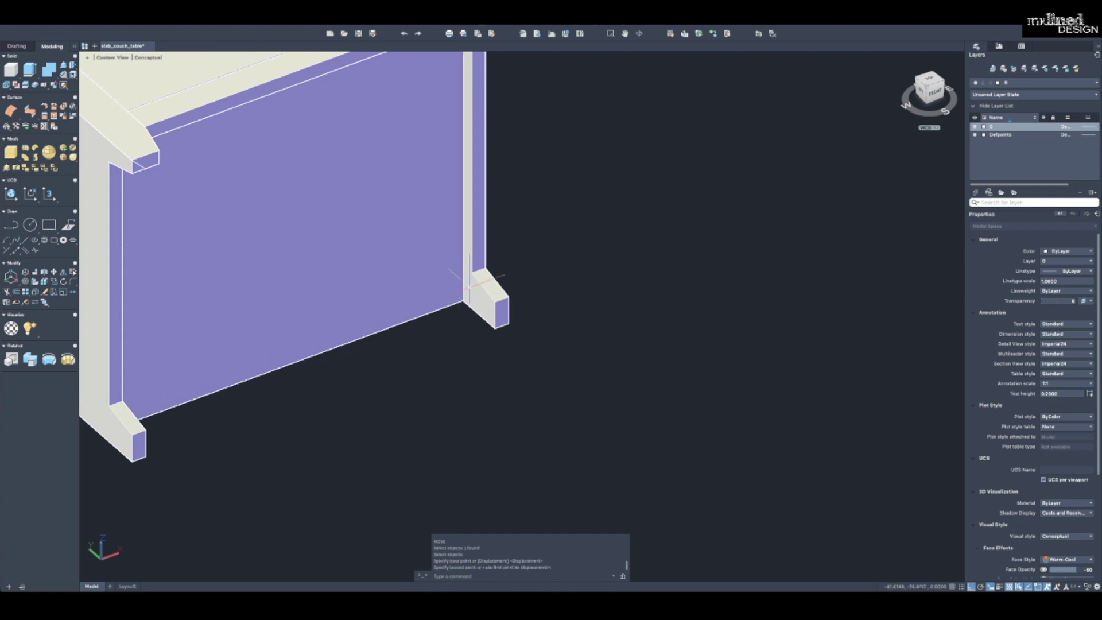
scroll(469, 284, down, 3)
mouse_move(450, 218)
shift+middle_down()
mouse_move(436, 182)
mouse_move(438, 129)
shift+middle_up()
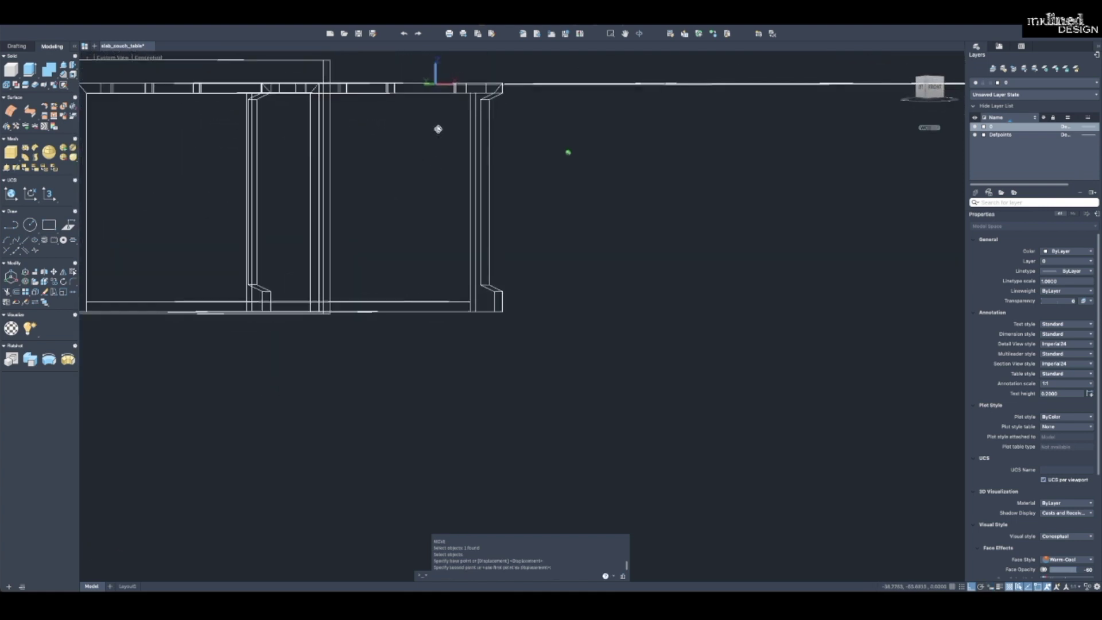
mouse_move(423, 184)
shift+middle_down()
mouse_move(414, 171)
mouse_move(408, 232)
mouse_move(419, 259)
mouse_move(603, 244)
shift+middle_up()
Measure the bottom panel's depth along the side panel's inner edge in the 2D plan section with DIST.
middle_drag(809, 236, 551, 273)
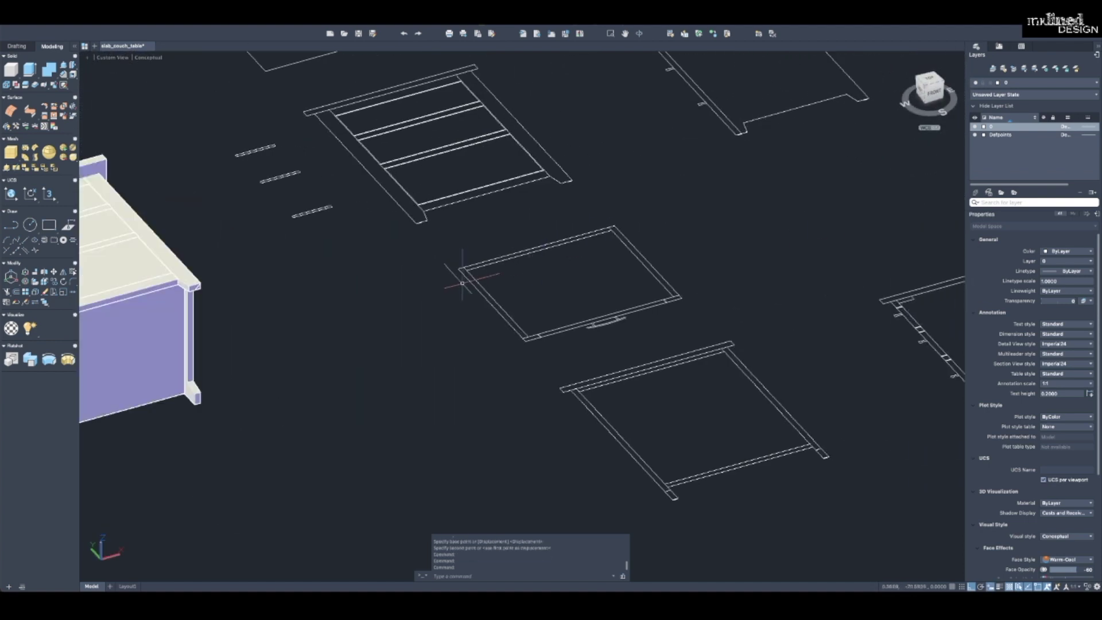
key(Escape)
key(Escape)
key(Escape)
text(di)
key(Return)
click(486, 265)
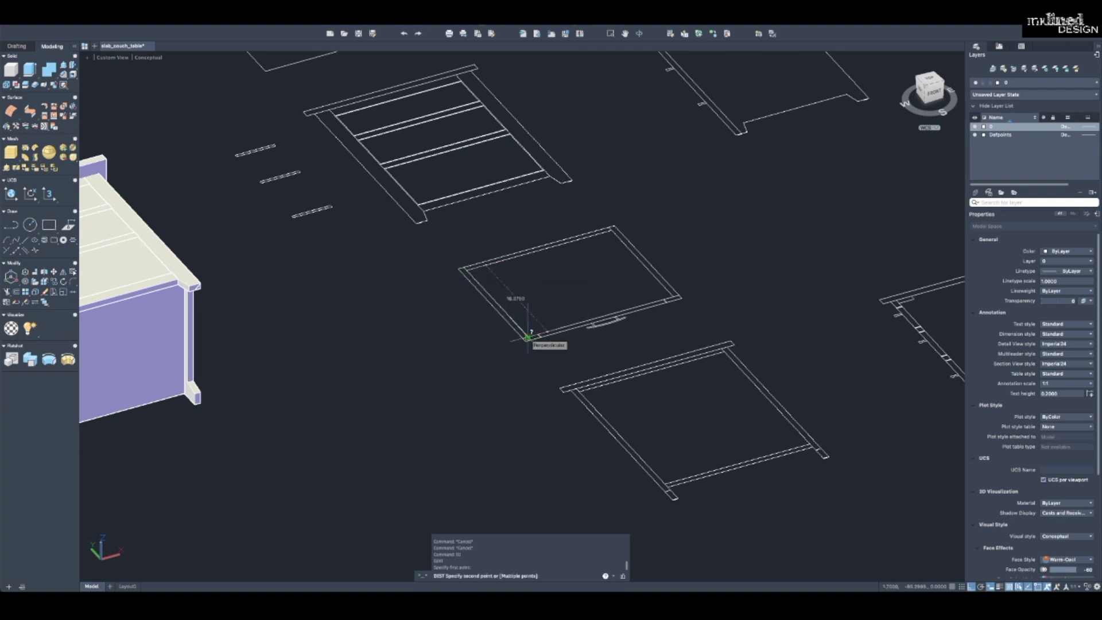
key(Escape)
Measure the bottom panel's depth in the 3D cabinet along its edge beside the side panel.
scroll(528, 338, down, 3)
middle_drag(527, 338, 398, 255)
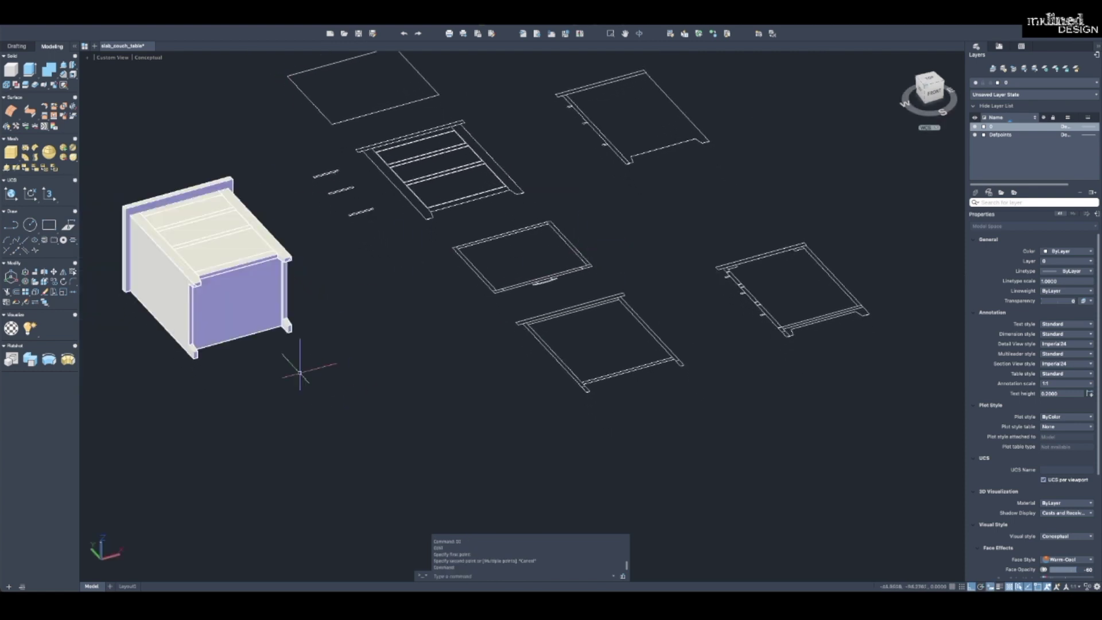
scroll(321, 230, up, 5)
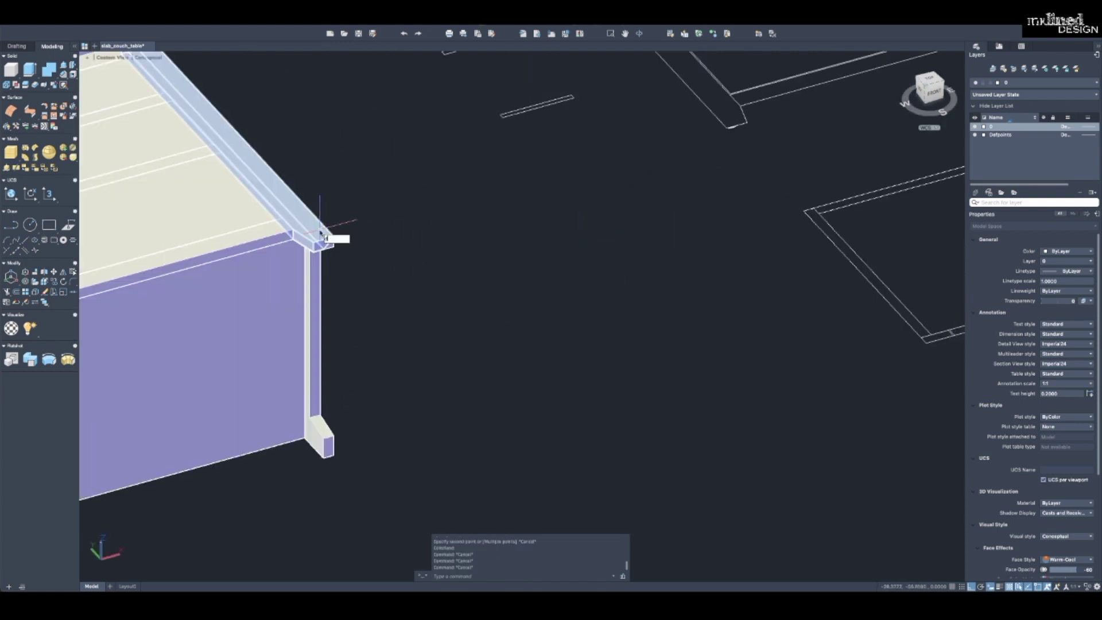
text(di)
key(Return)
click(302, 223)
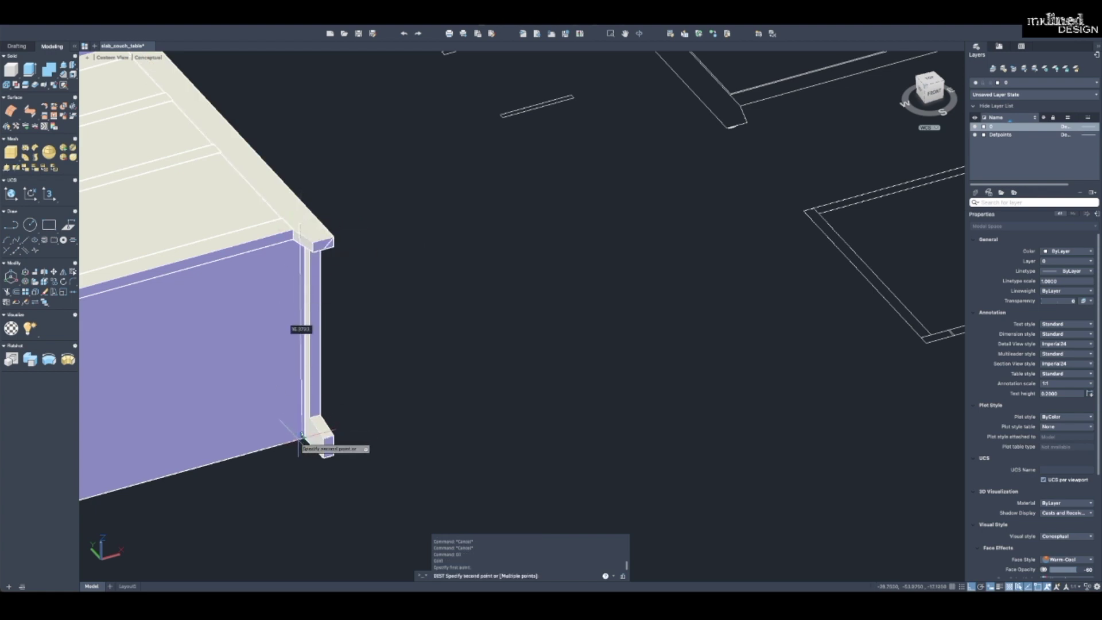
key(Escape)
scroll(299, 225, up, 2)
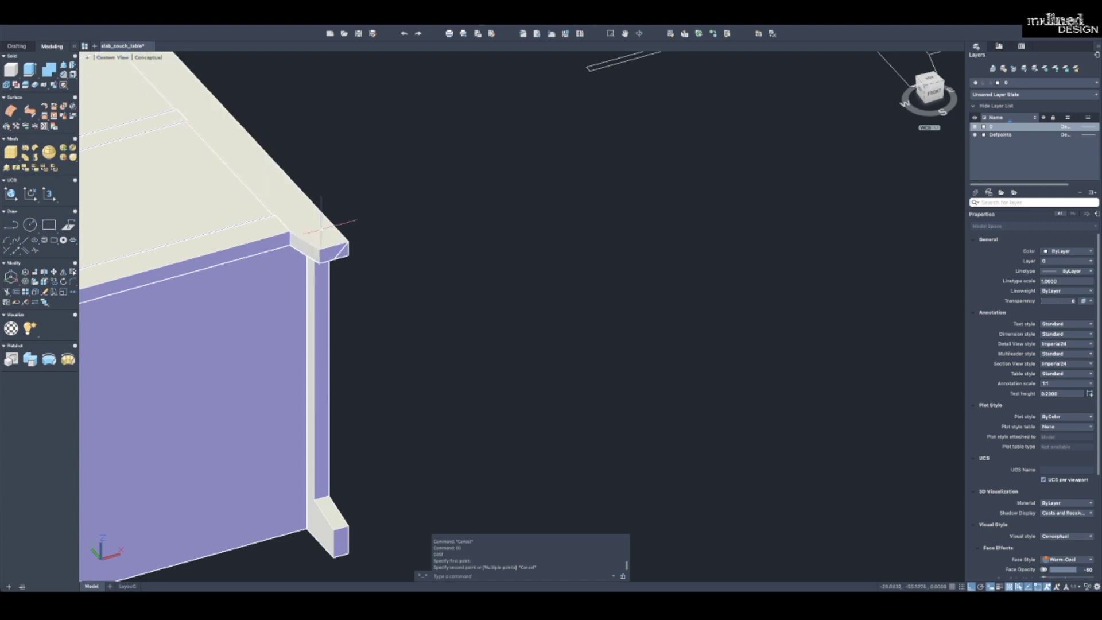
text(di)
key(Return)
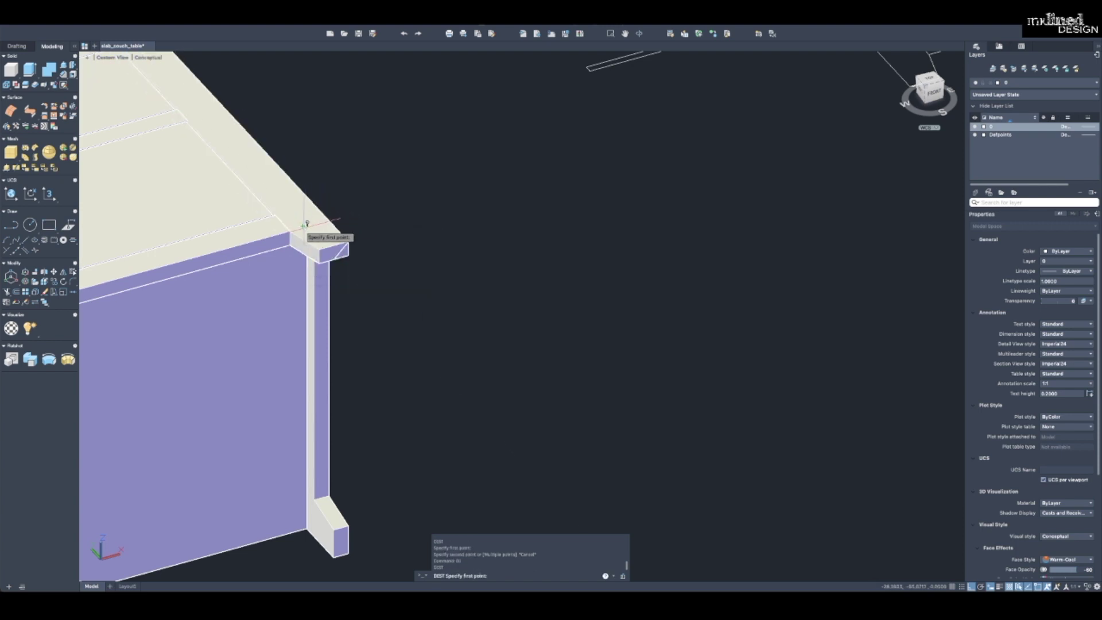
scroll(304, 223, up, 1)
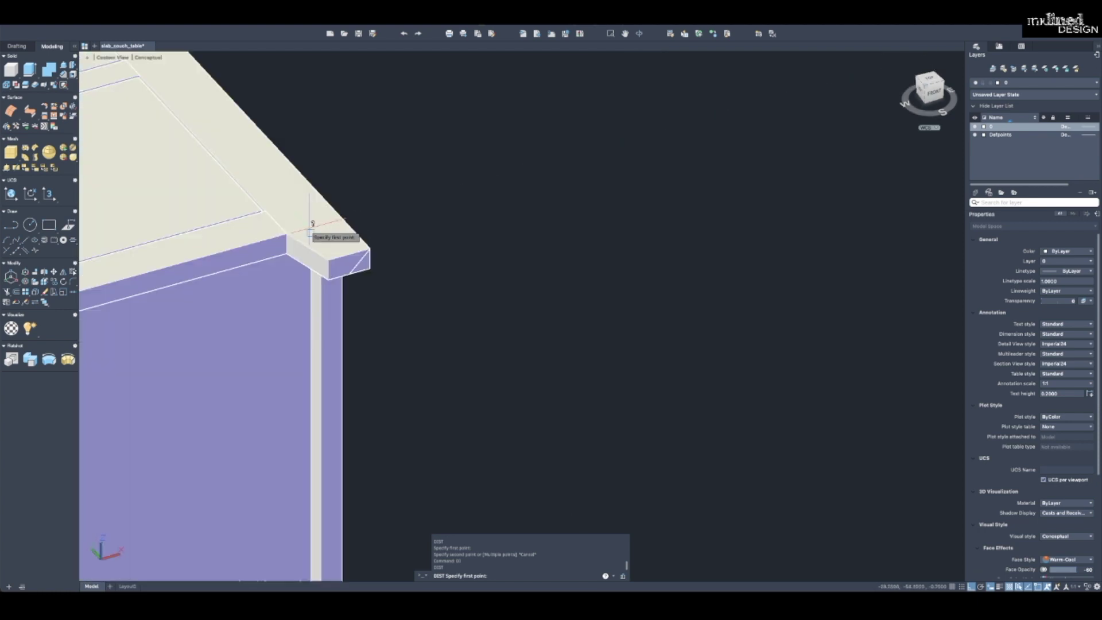
scroll(313, 225, down, 1)
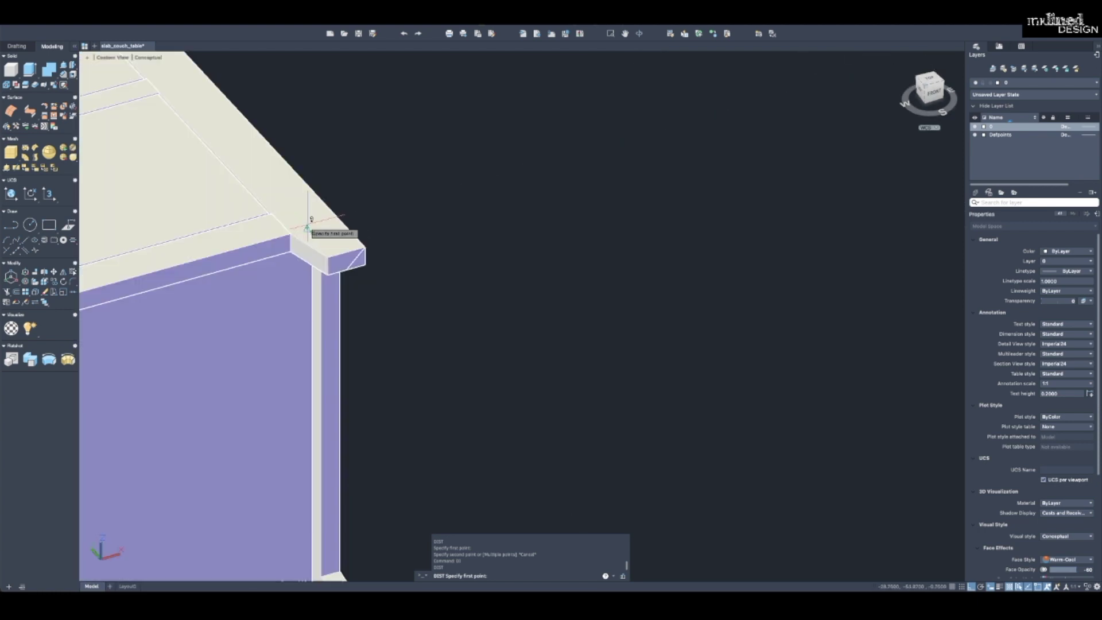
key(Escape)
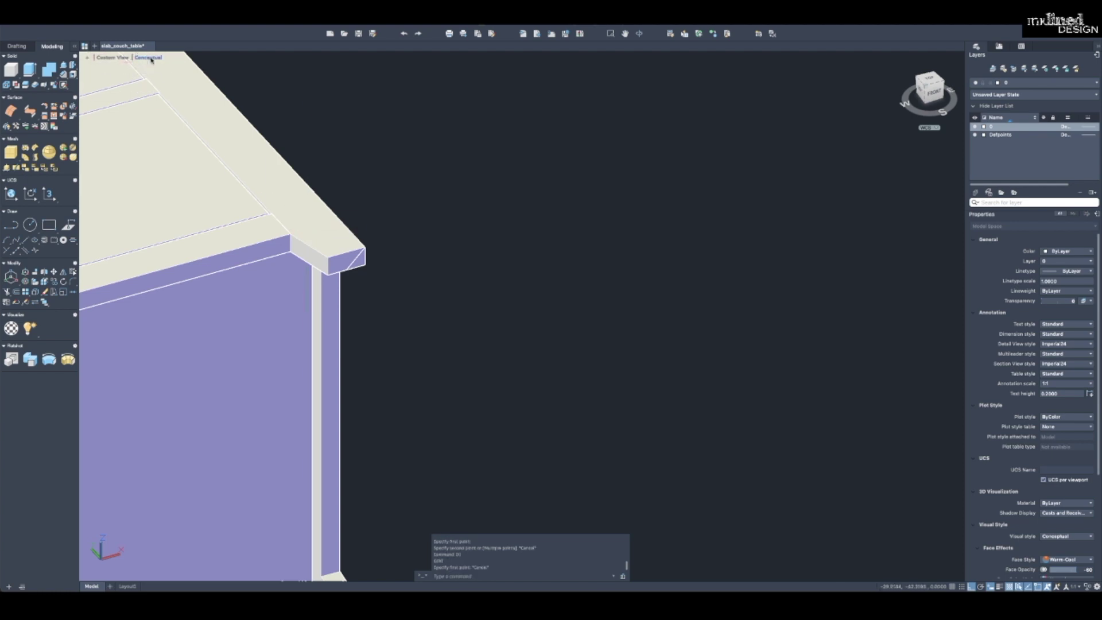
Set the visual style to 2D Wireframe and the view to SW Isometric, showing the cabinet beside its 2D drawings.
click(151, 60)
click(197, 76)
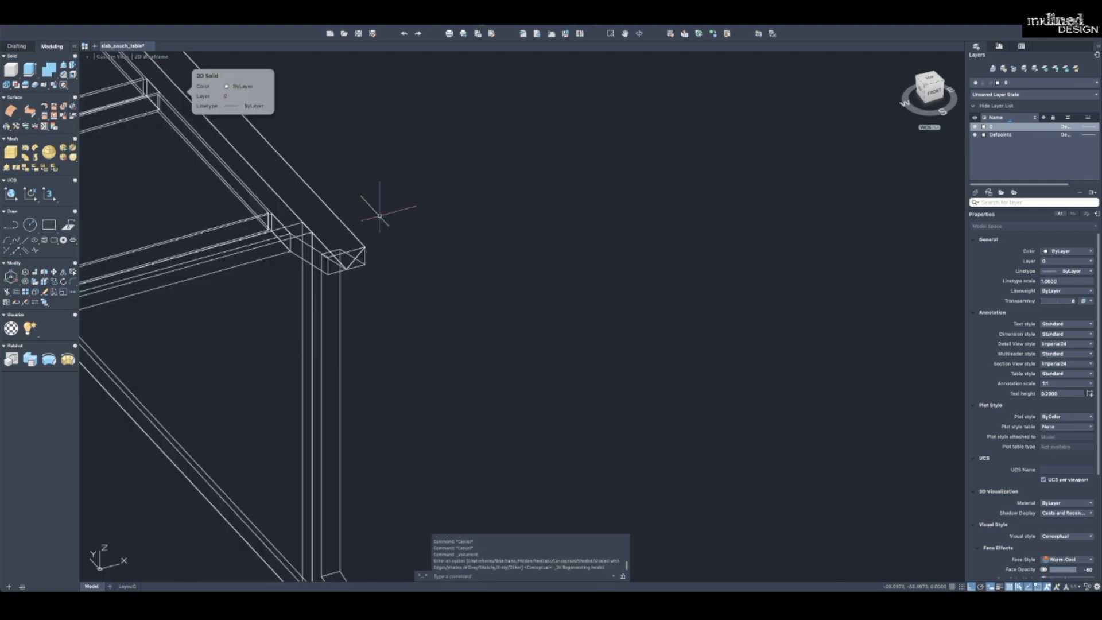
scroll(358, 249, down, 2)
scroll(319, 279, up, 4)
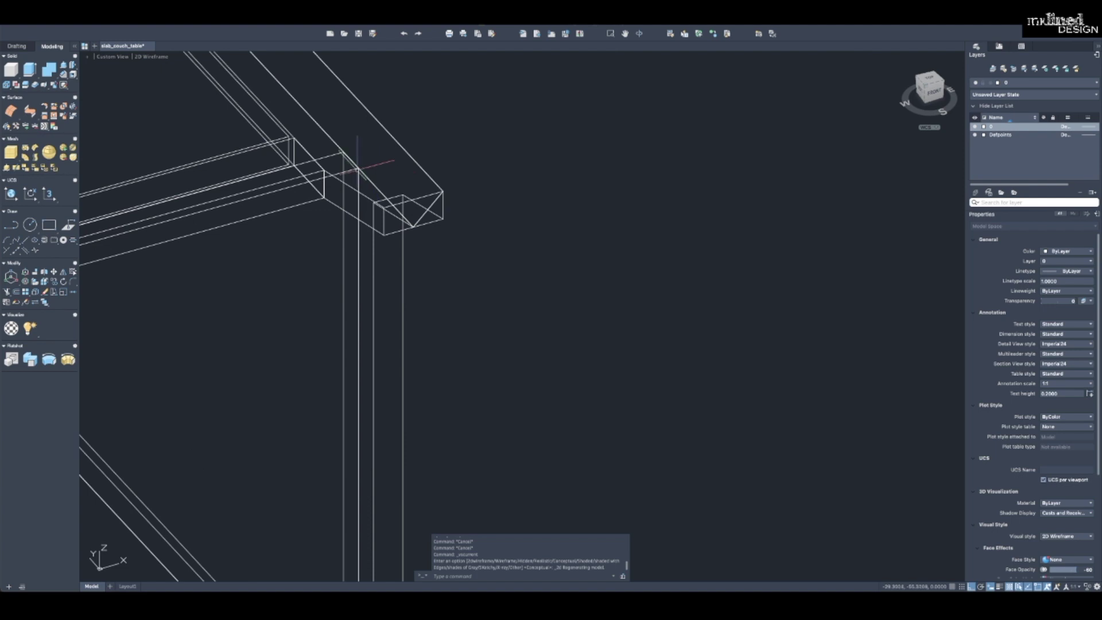
scroll(355, 171, up, 4)
scroll(355, 177, down, 3)
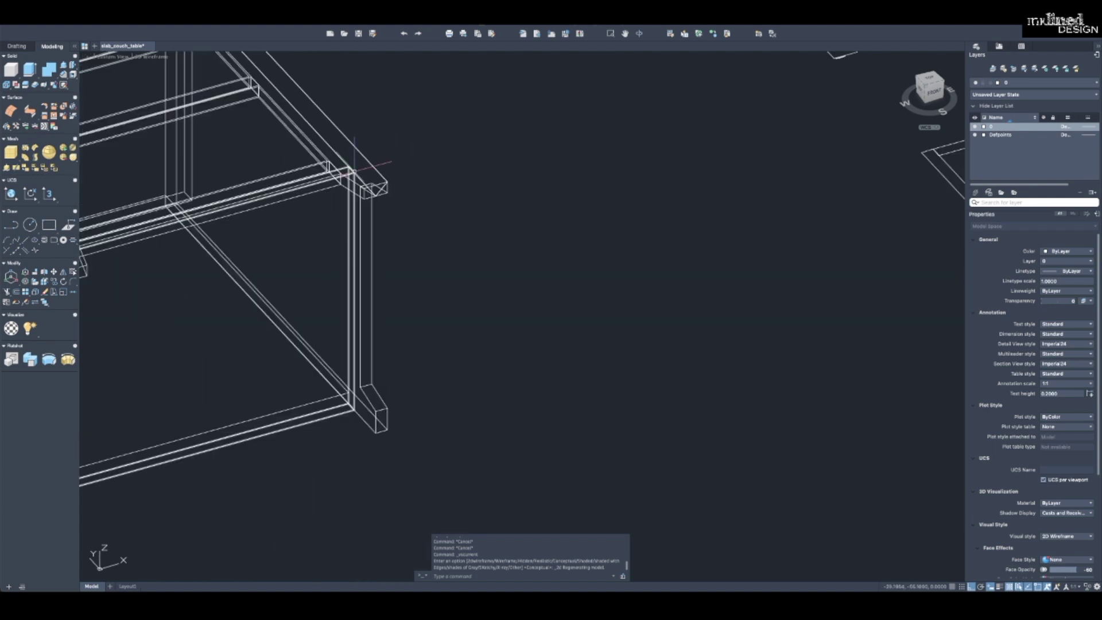
shift+middle_drag(394, 222, 359, 191)
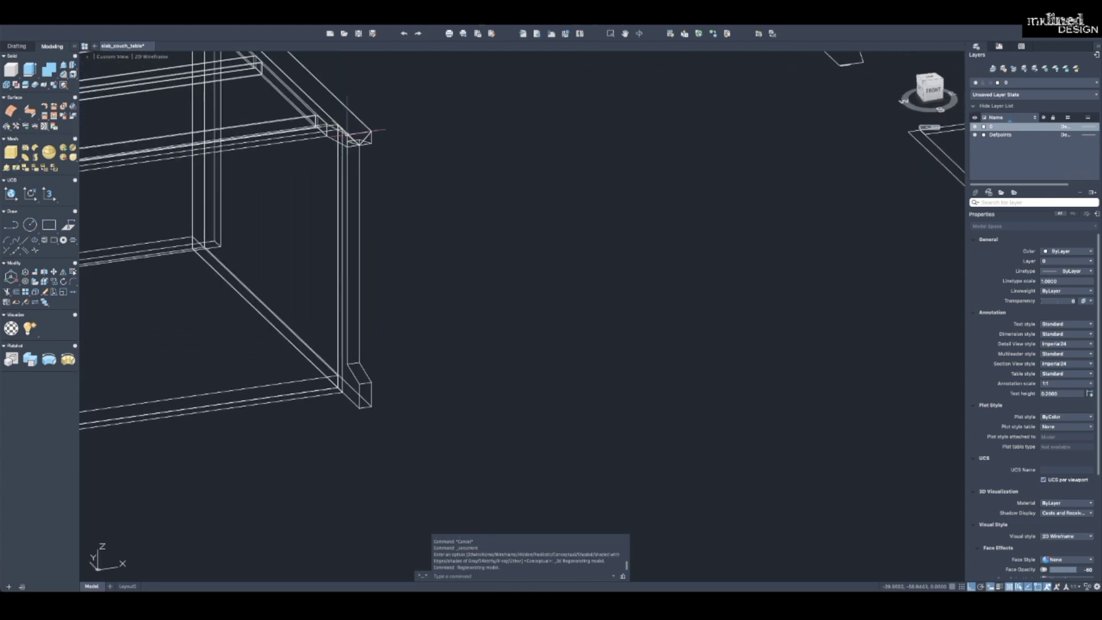
scroll(360, 136, down, 6)
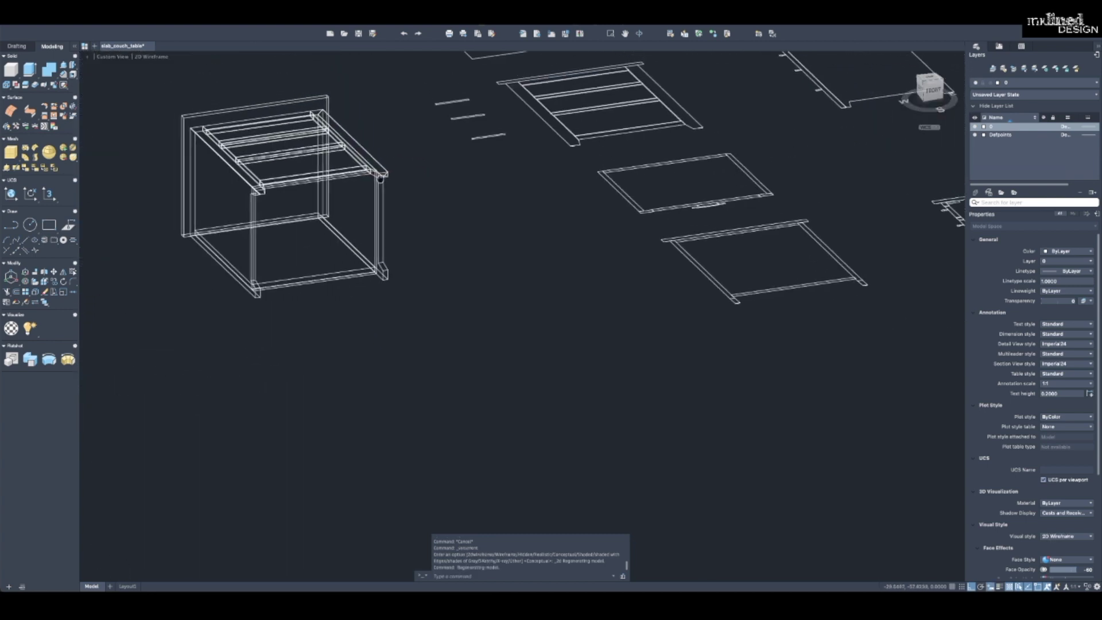
click(120, 58)
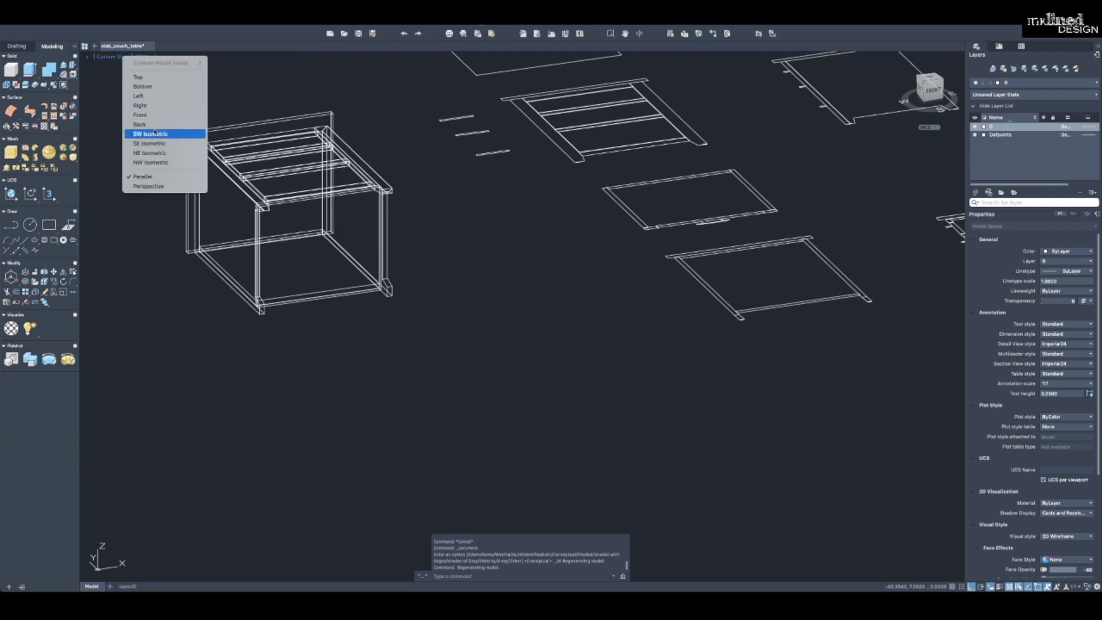
click(152, 133)
middle_drag(540, 382, 446, 329)
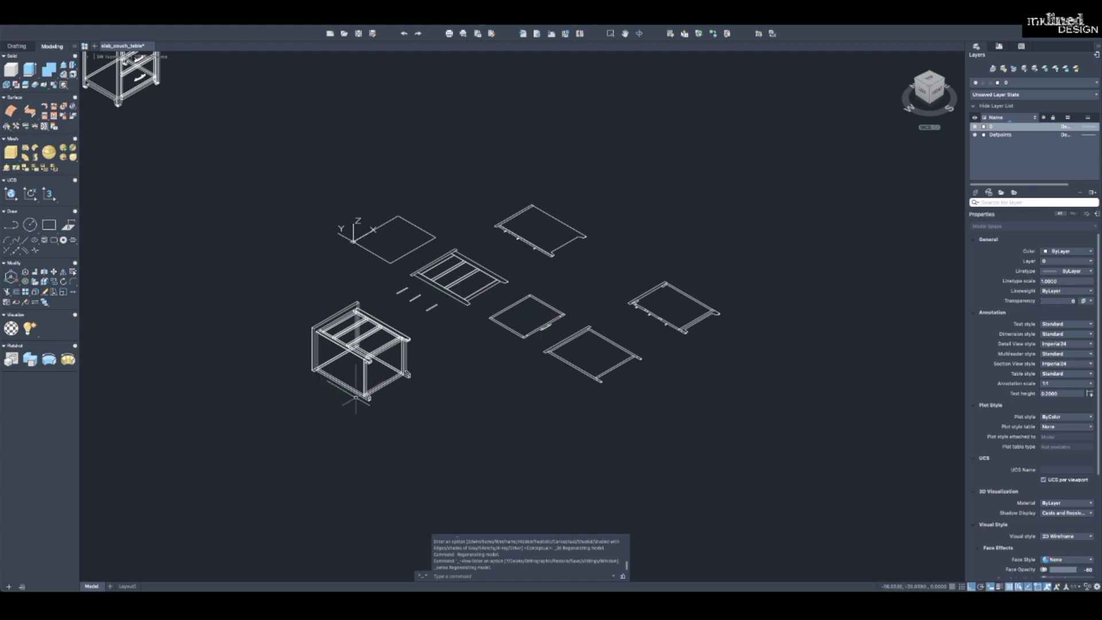
Measure the length of the small corner strip at the top of the 2D side section with DIST.
scroll(550, 328, up, 6)
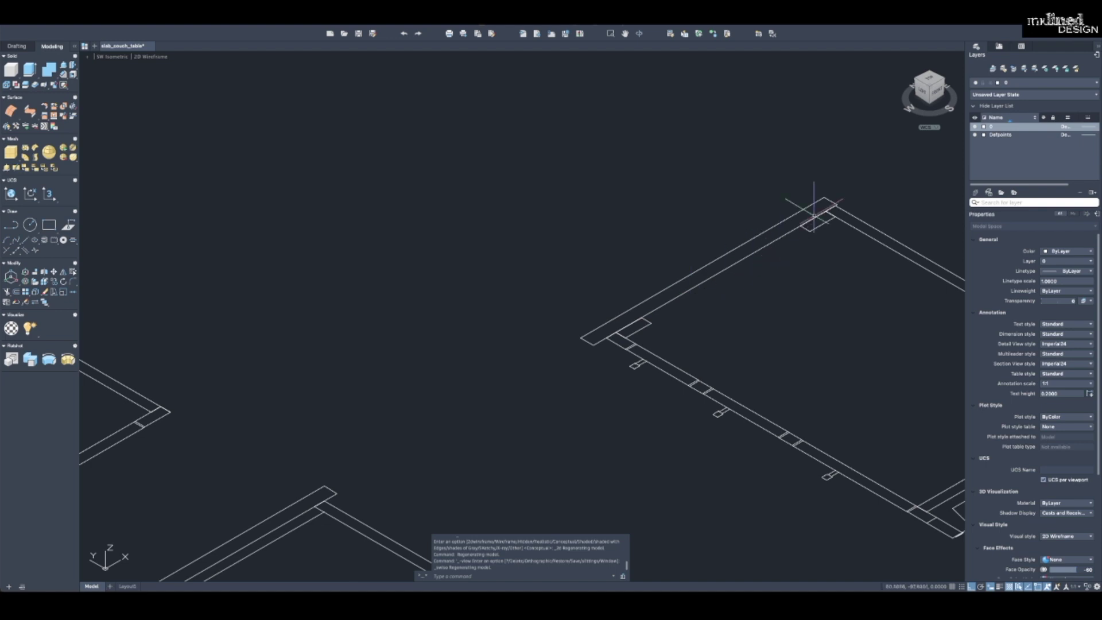
scroll(814, 214, down, 3)
scroll(712, 316, up, 8)
key(Escape)
key(Escape)
text(di)
key(Return)
click(500, 305)
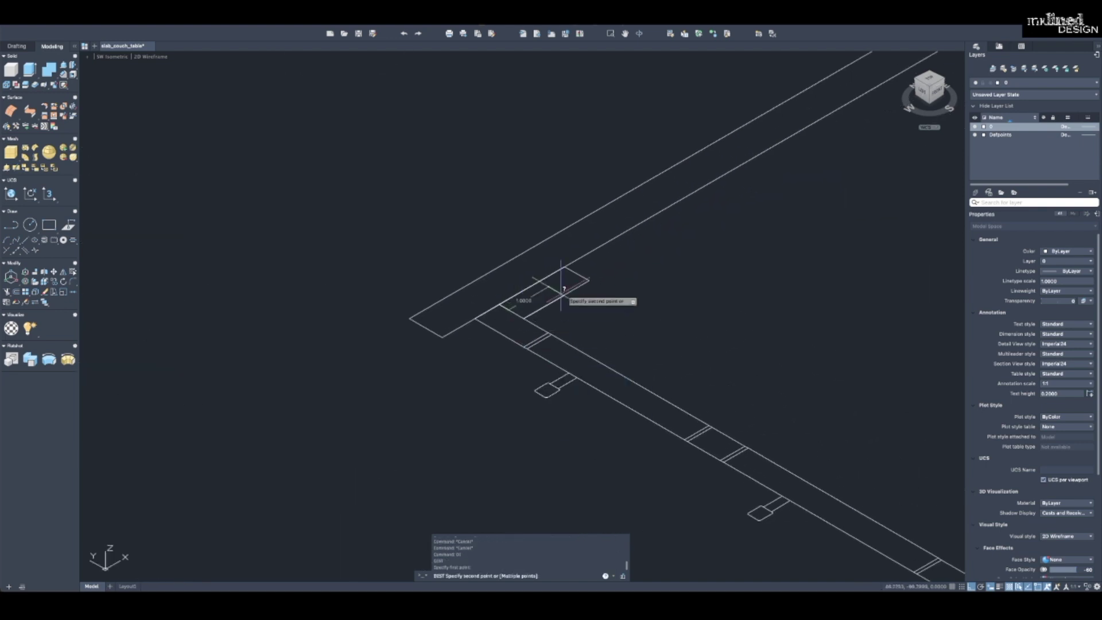
key(Escape)
key(Escape)
Compare the 3D cabinet with the surrounding 2D plan, front and side drawings to see which parts remain.
scroll(589, 280, down, 6)
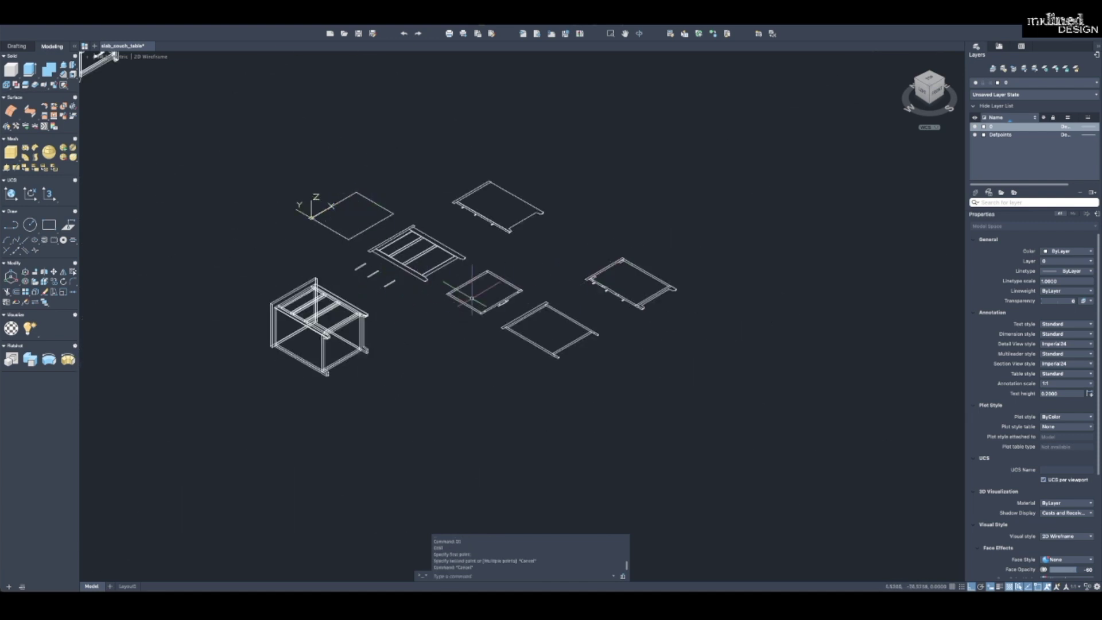
scroll(457, 301, up, 6)
mouse_move(455, 282)
middle_down()
mouse_move(396, 298)
mouse_move(367, 264)
middle_up()
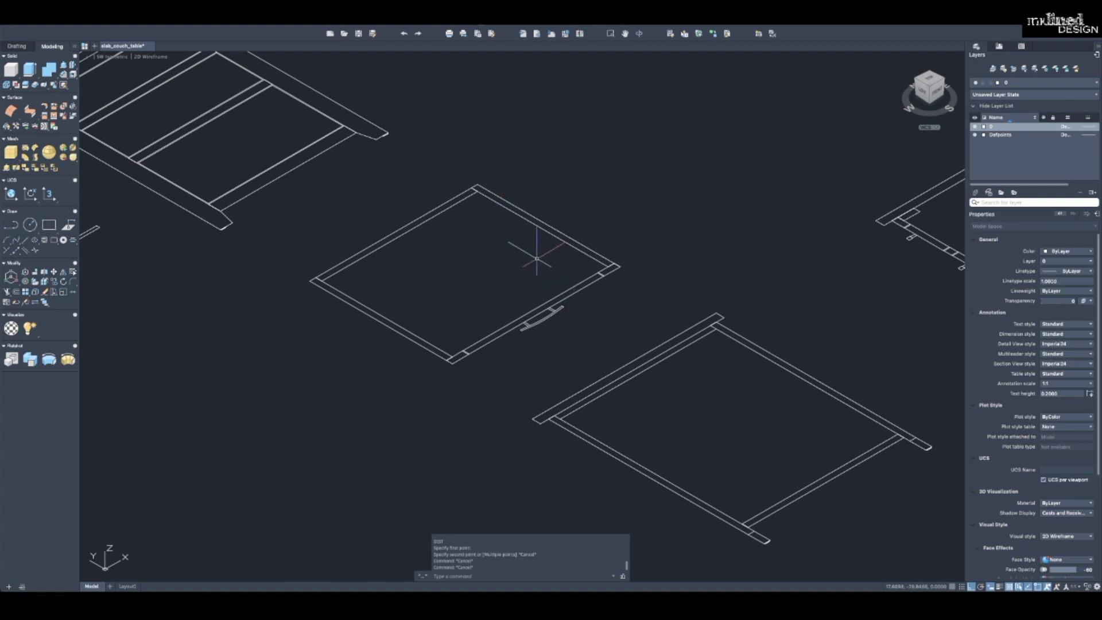
scroll(521, 228, down, 5)
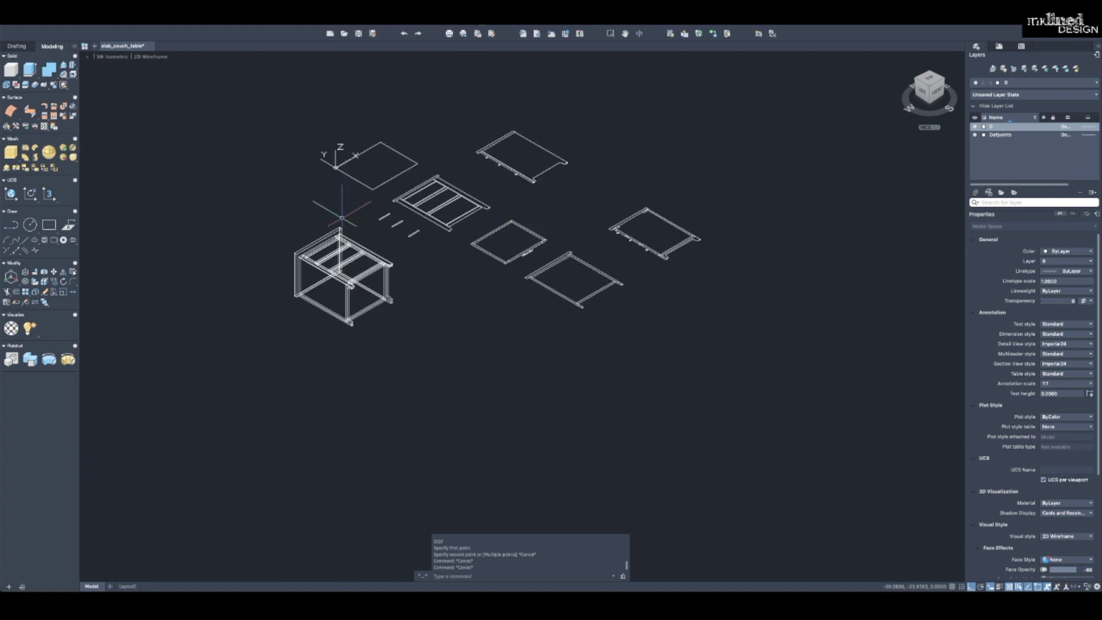
scroll(310, 242, up, 4)
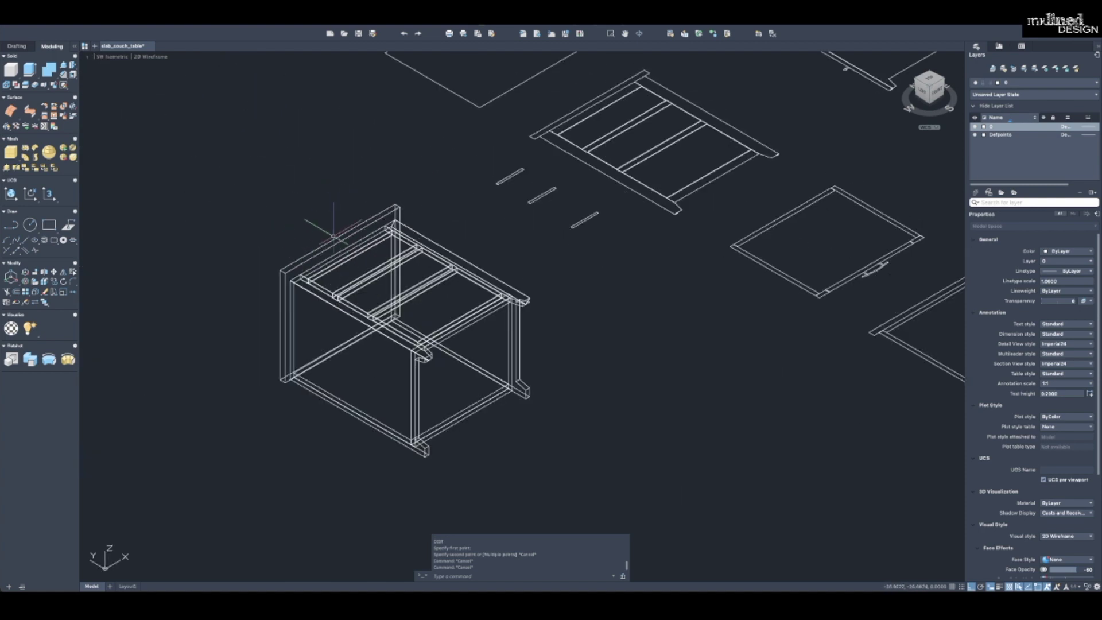
scroll(475, 201, down, 2)
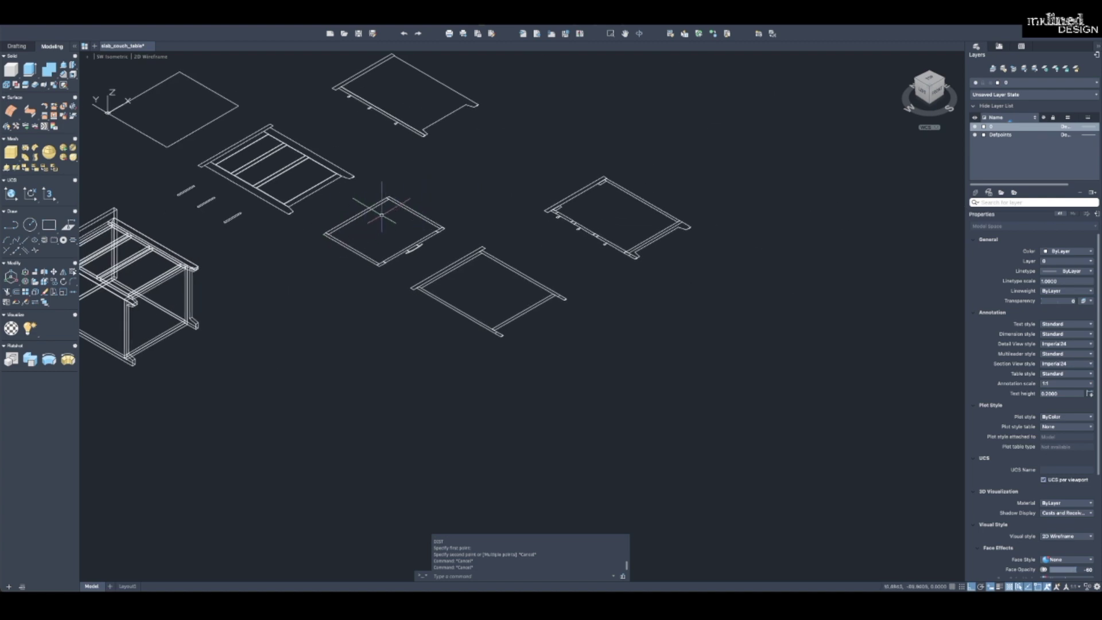
scroll(344, 236, up, 2)
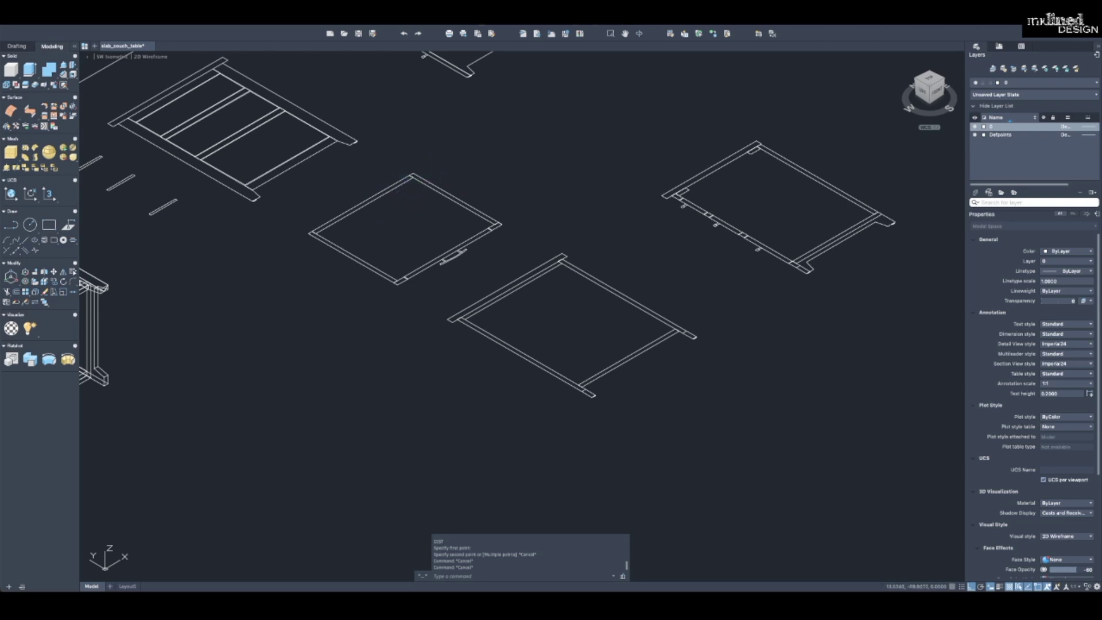
scroll(376, 202, down, 3)
middle_drag(536, 185, 304, 184)
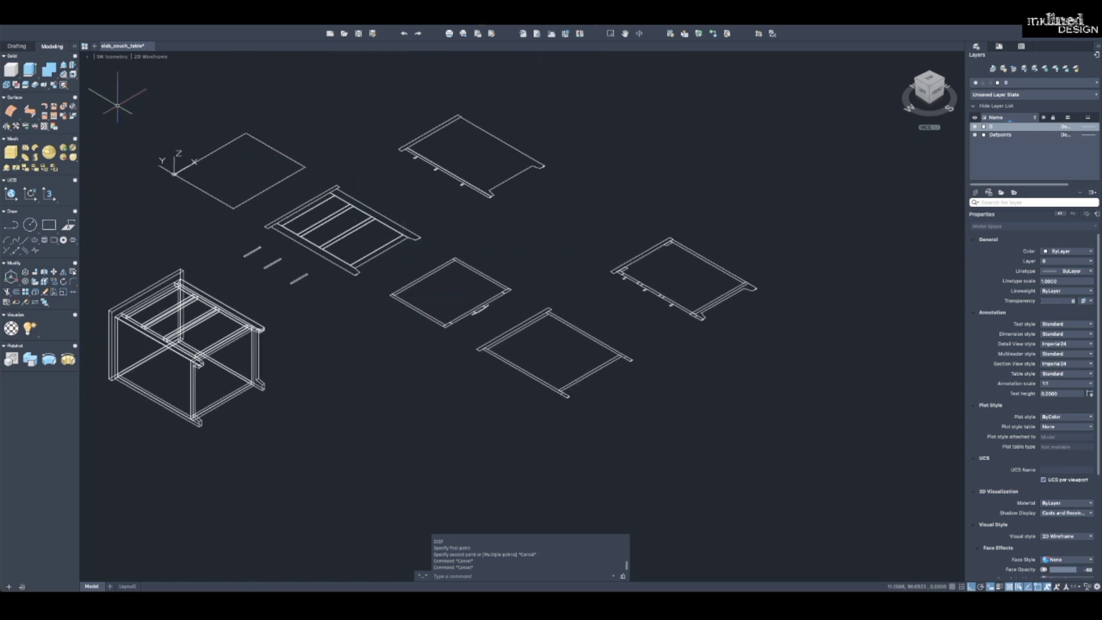
middle_drag(508, 360, 539, 317)
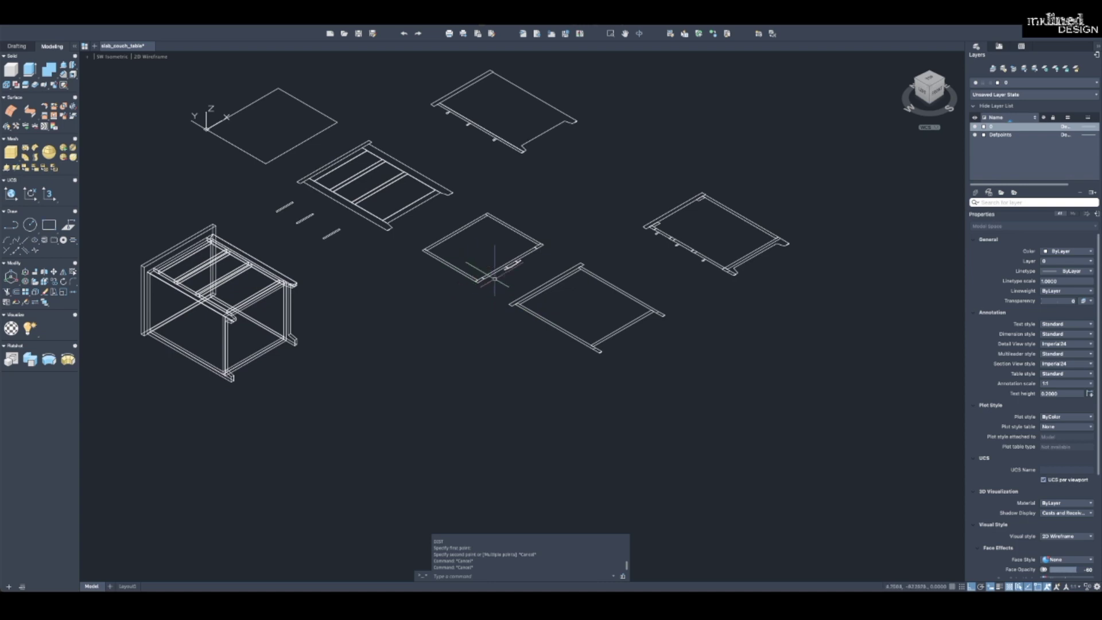
Measure the height of a drawer pull in the 2D front view with DIST.
scroll(515, 255, up, 8)
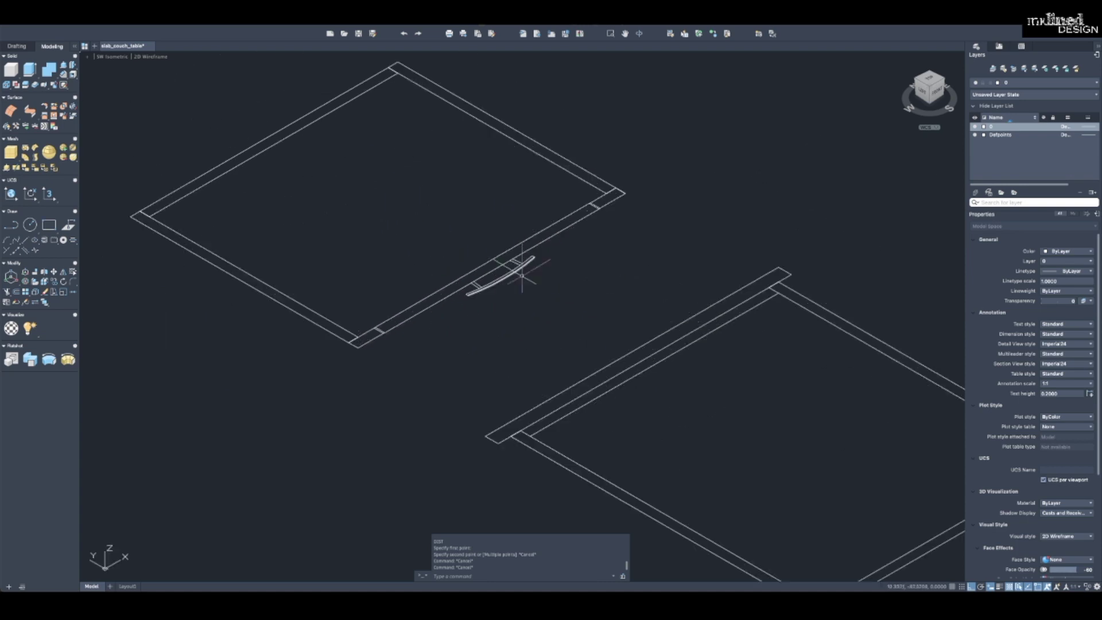
scroll(438, 258, down, 6)
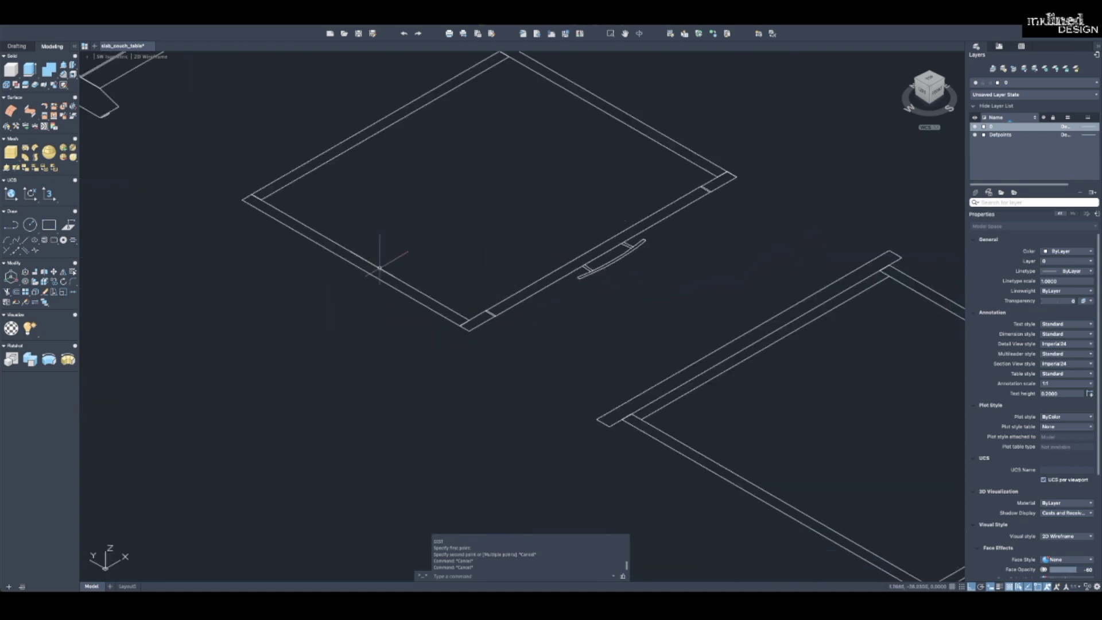
scroll(152, 185, up, 6)
text(di)
key(Return)
click(340, 183)
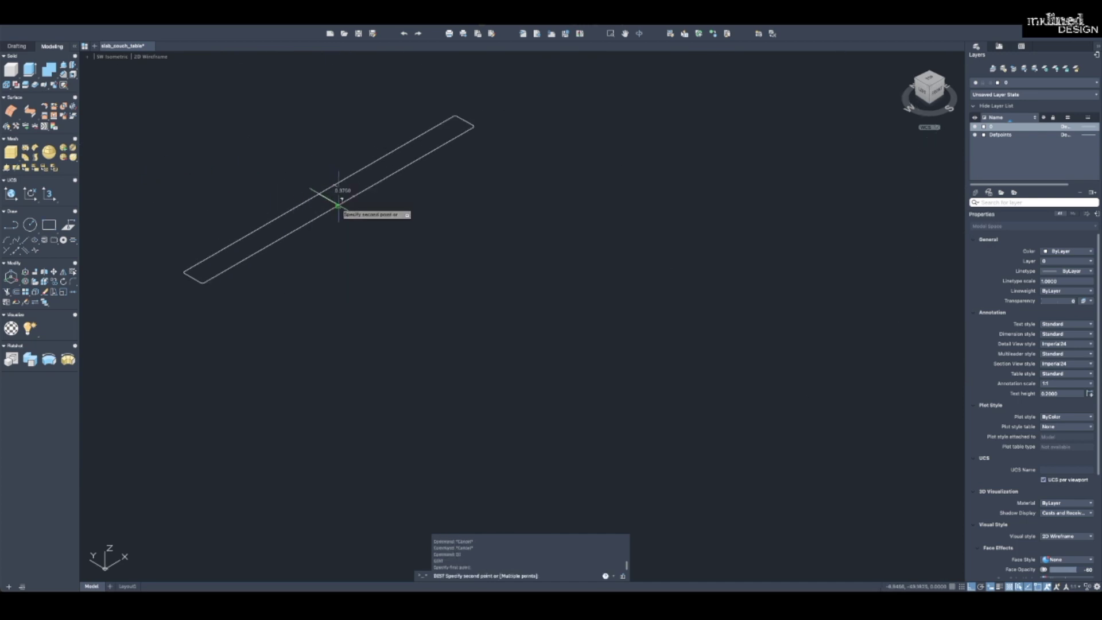
key(Escape)
scroll(344, 197, down, 4)
middle_drag(345, 197, 333, 297)
scroll(590, 339, down, 2)
scroll(504, 352, up, 8)
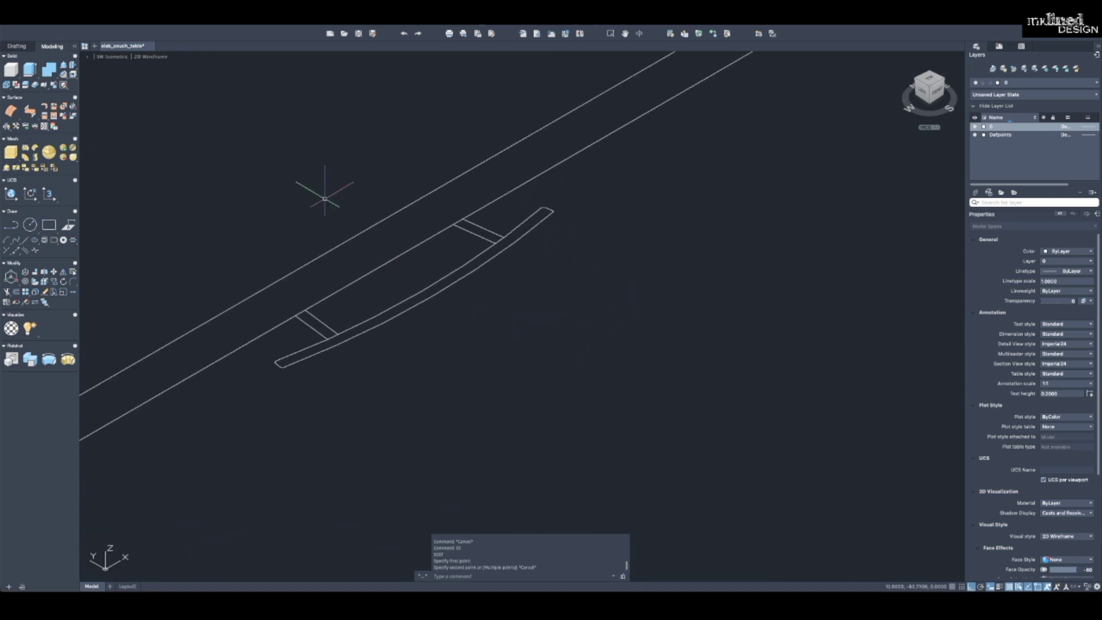
click(64, 64)
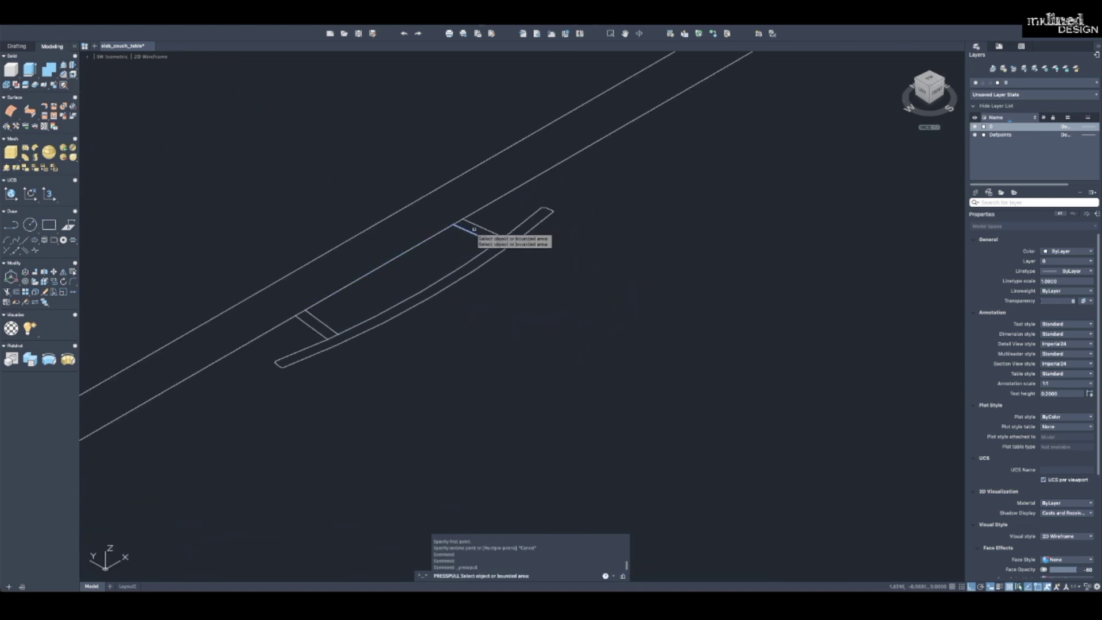
click(477, 230)
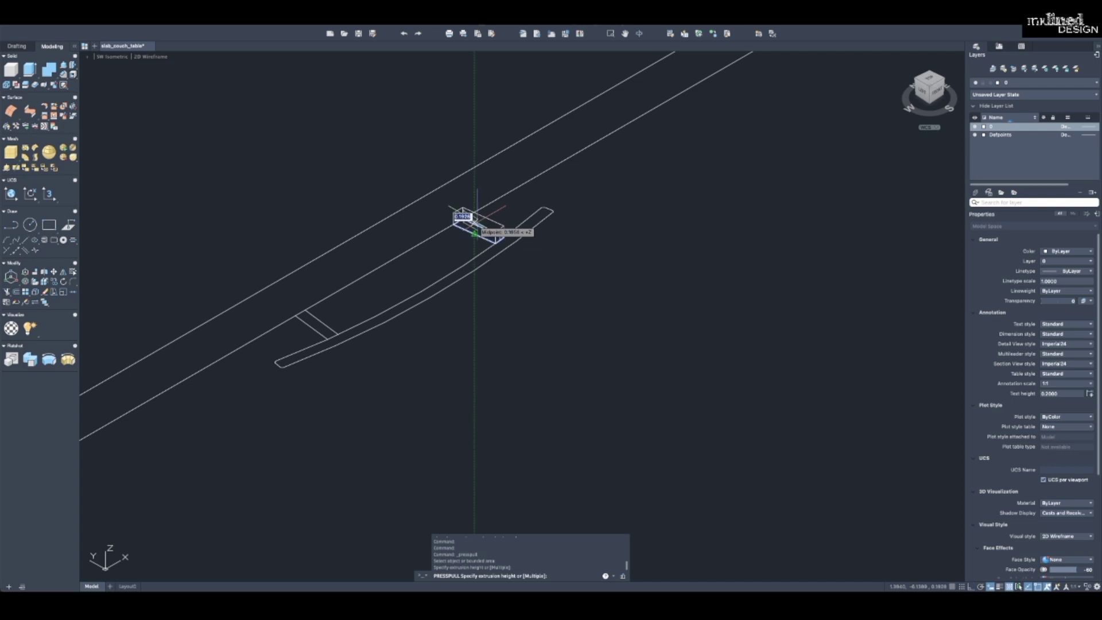
click(474, 233)
key(Escape)
Trim the pull's inner curve where both posts meet it, joining posts and bar into one outline in the drawer plan.
scroll(503, 240, up, 3)
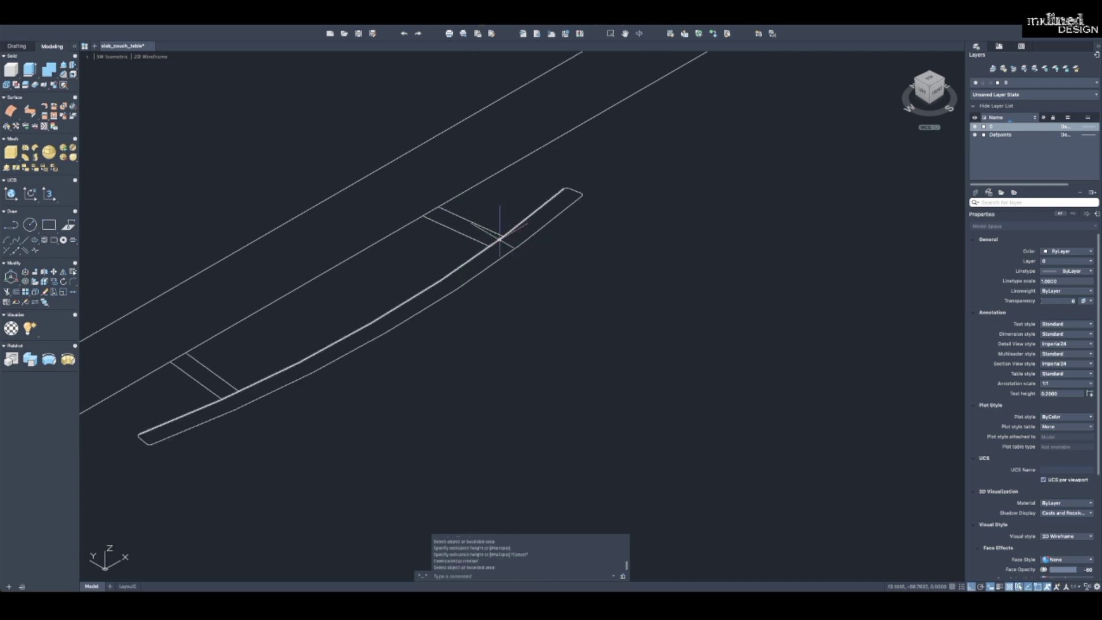
text(tr)
key(Return)
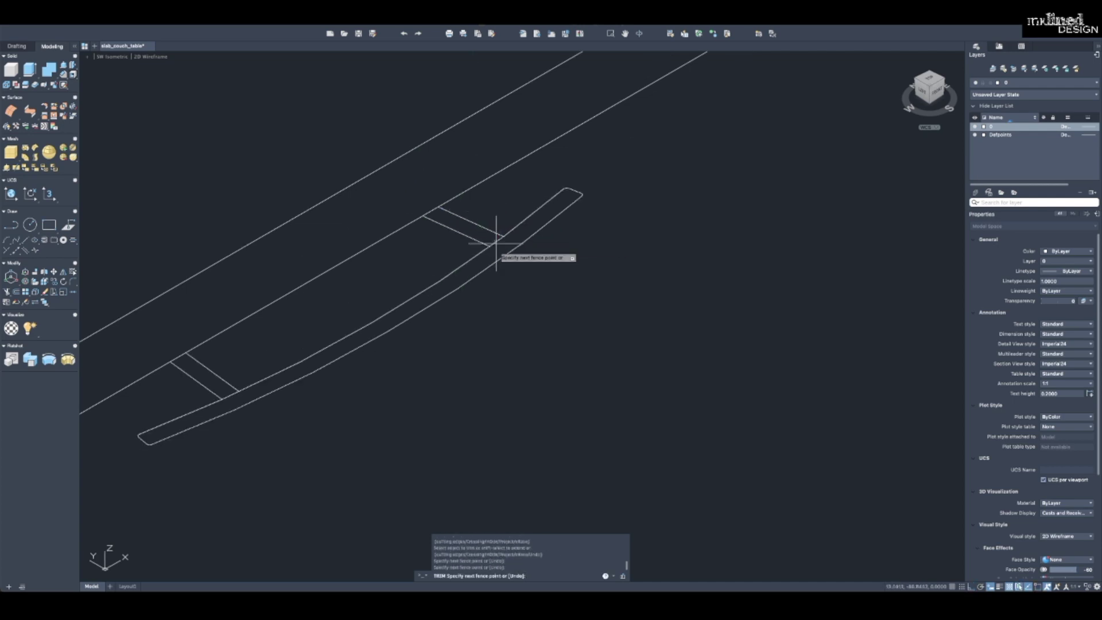
drag(501, 246, 432, 300)
click(230, 395)
key(Escape)
scroll(384, 150, down, 2)
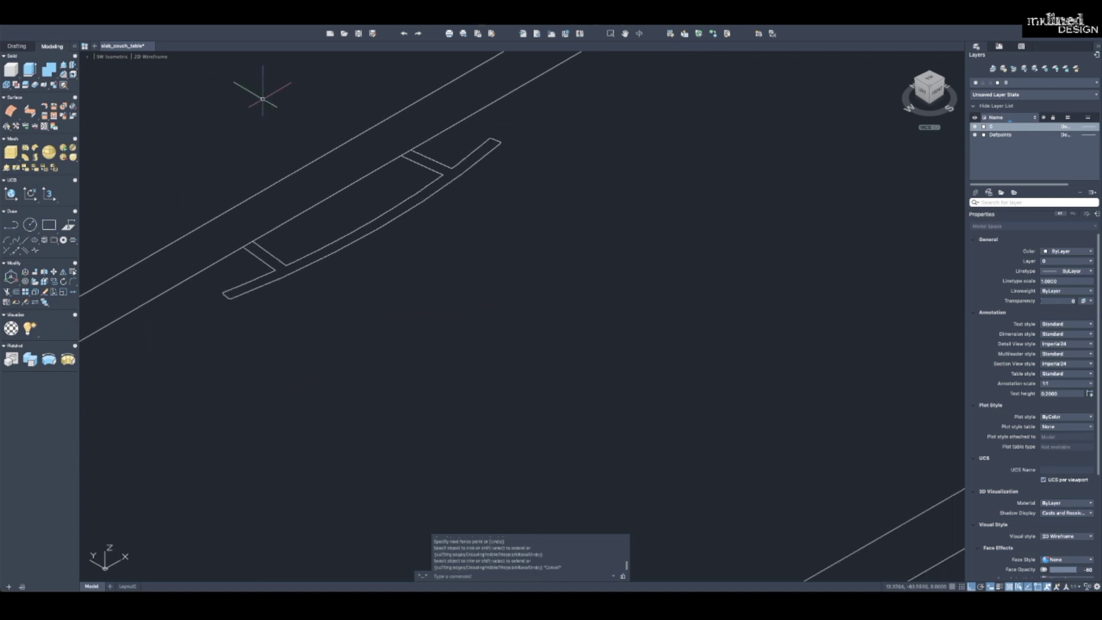
Extrude the drawer pull's joined outline to a height of 3/8 with Presspull.
click(57, 67)
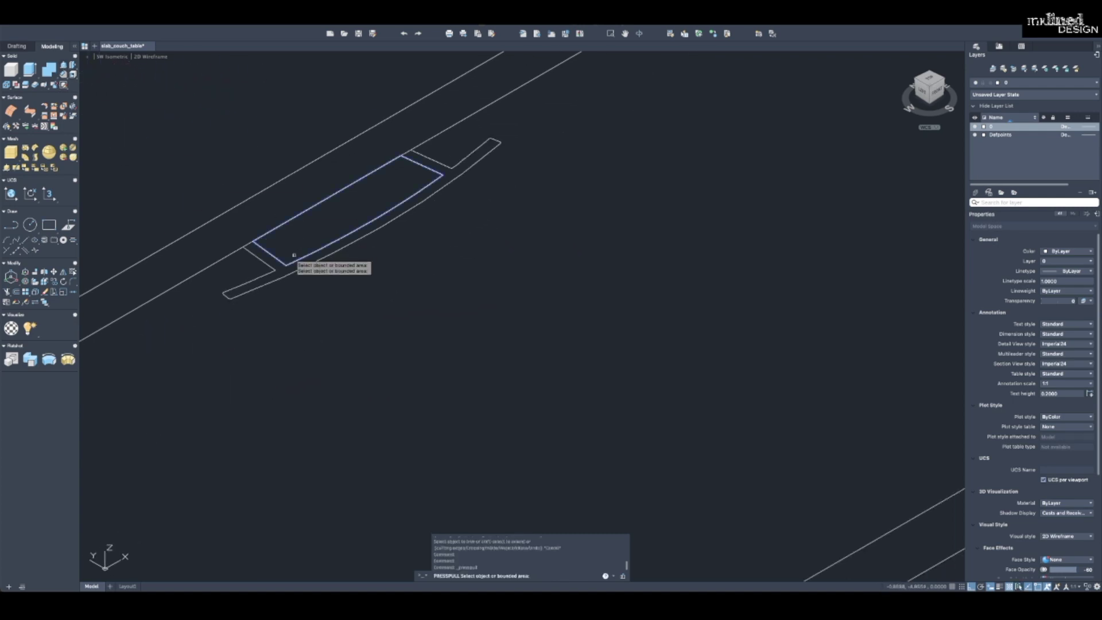
click(258, 255)
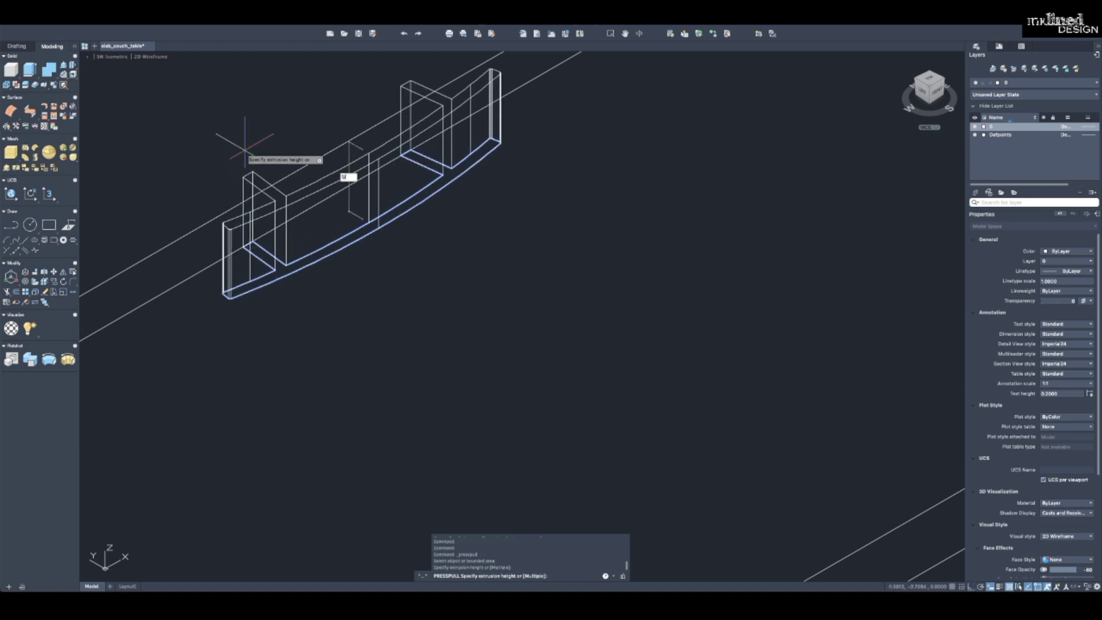
text(3/8)
key(Return)
key(Escape)
key(Escape)
Move the extruded drawer pull off its 2D outline to an empty spot inside the drawer plan.
text(m)
key(Return)
click(295, 222)
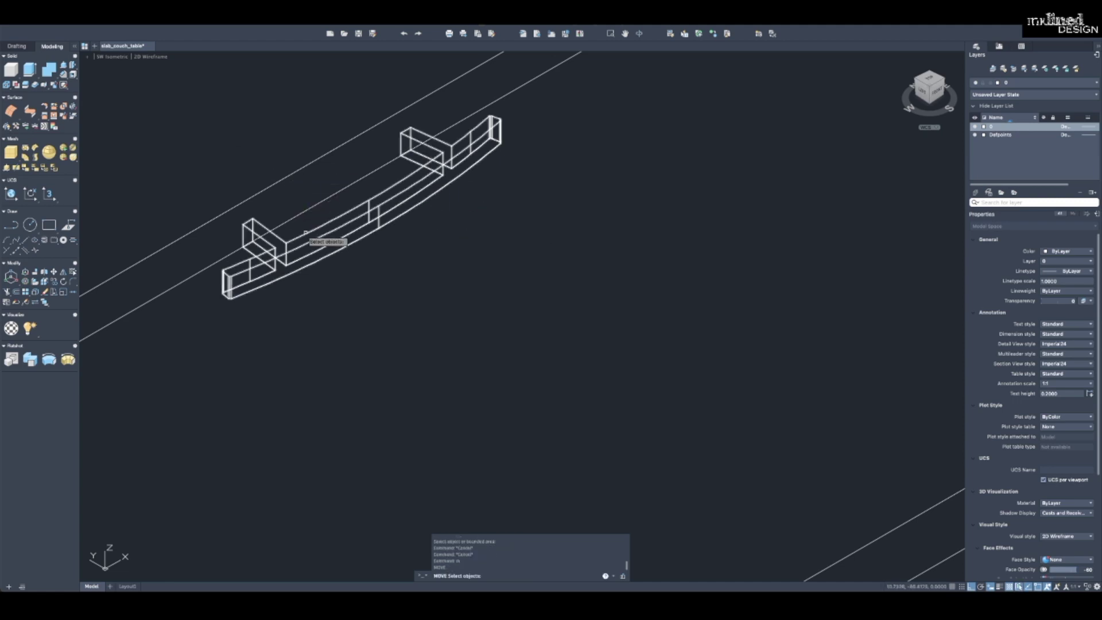
key(Return)
click(312, 220)
scroll(338, 240, down, 5)
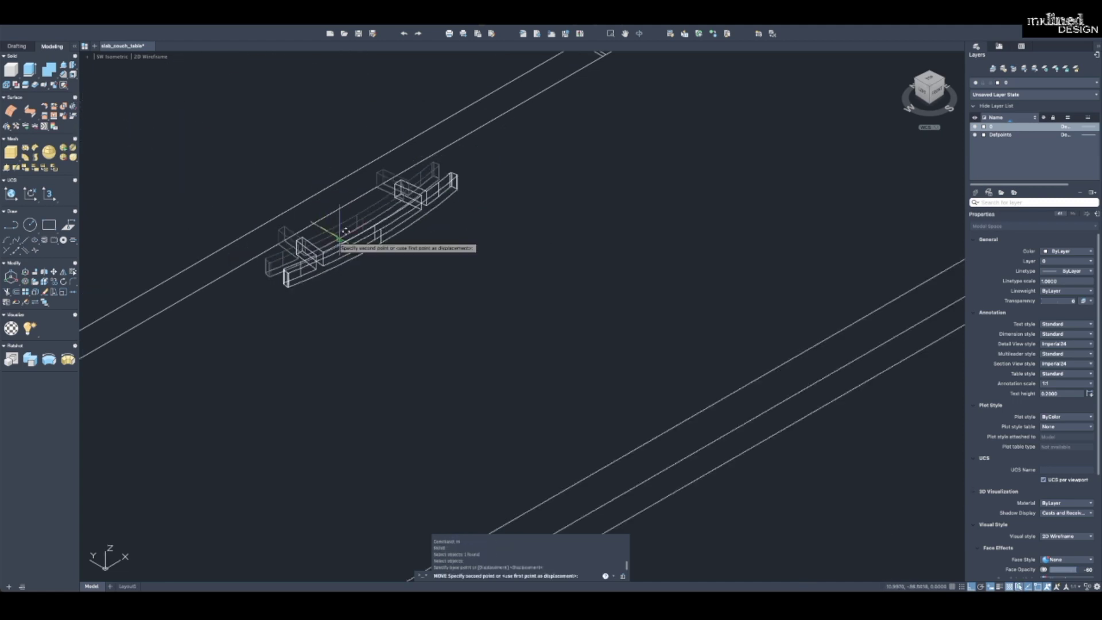
key(Escape)
key(Escape)
key(Escape)
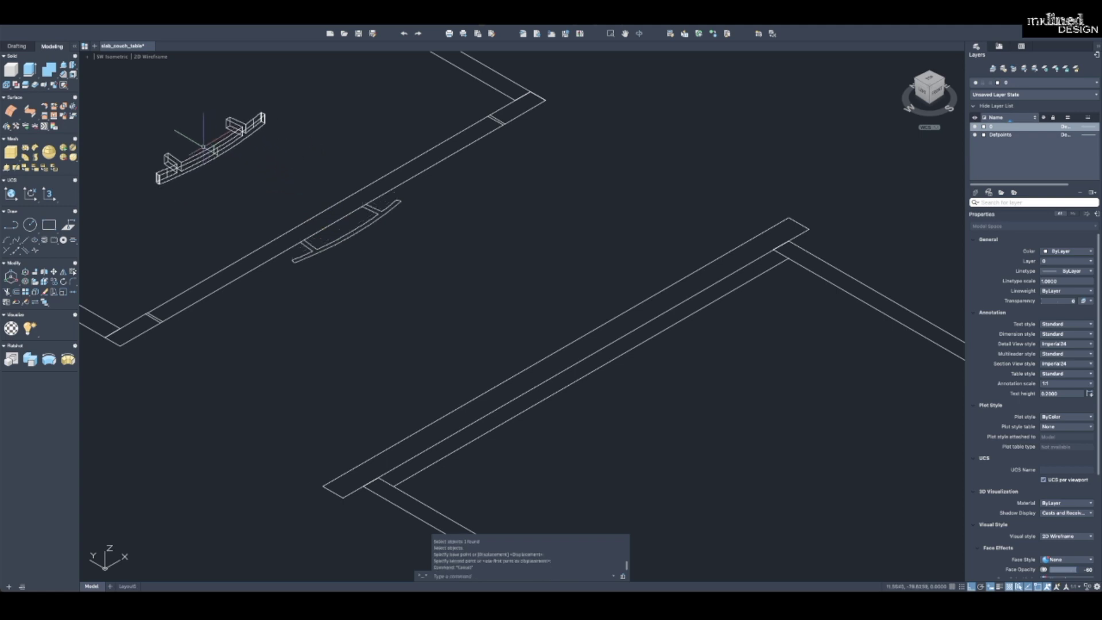
Try to rotate the drawer pull 90 degrees about the X axis through its post with ROTATE3D.
middle_drag(178, 163, 321, 186)
text(ro)
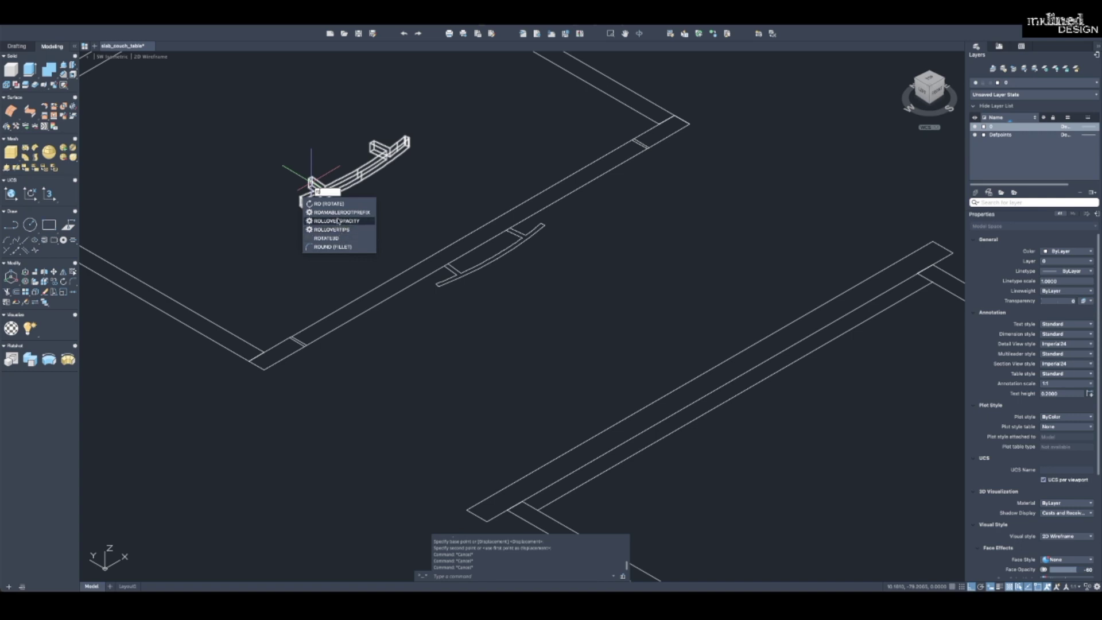
click(338, 238)
click(419, 215)
click(315, 150)
text(a)
key(Return)
key(Return)
text(x)
key(Return)
scroll(310, 178, up, 2)
click(314, 173)
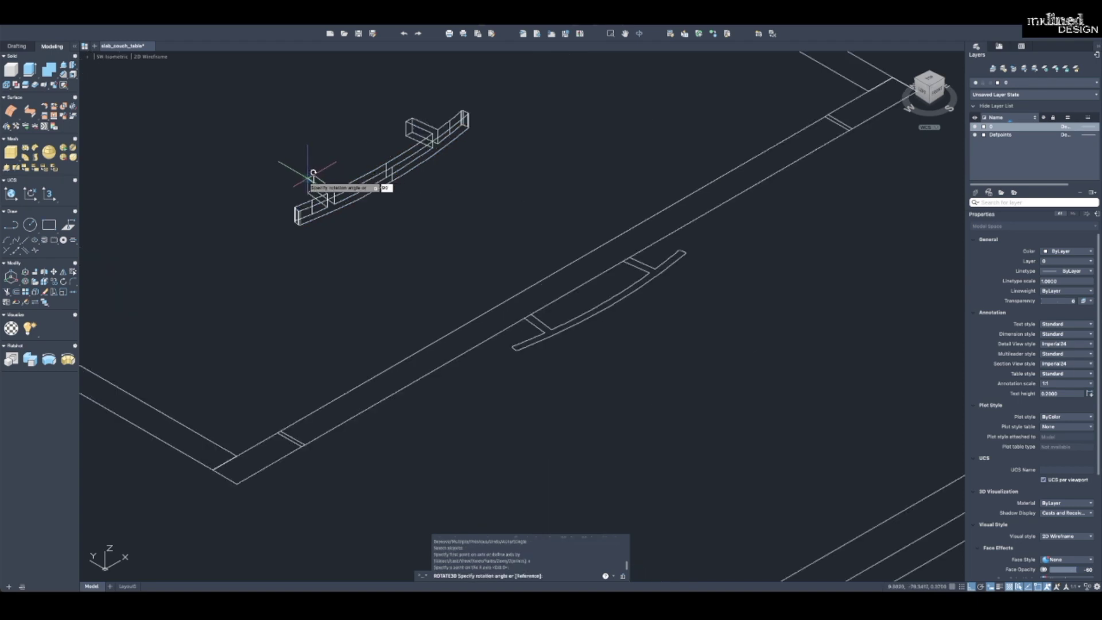
key(Return)
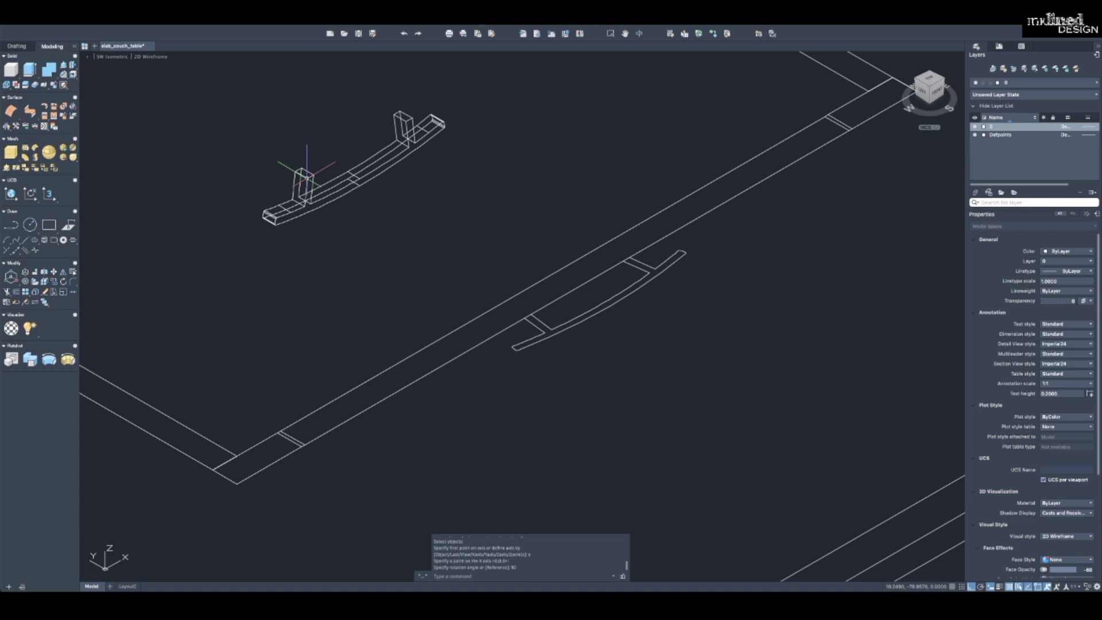
Undo the last 3D rotation of the drawer pull.
text(u)
key(Return)
right_click(308, 182)
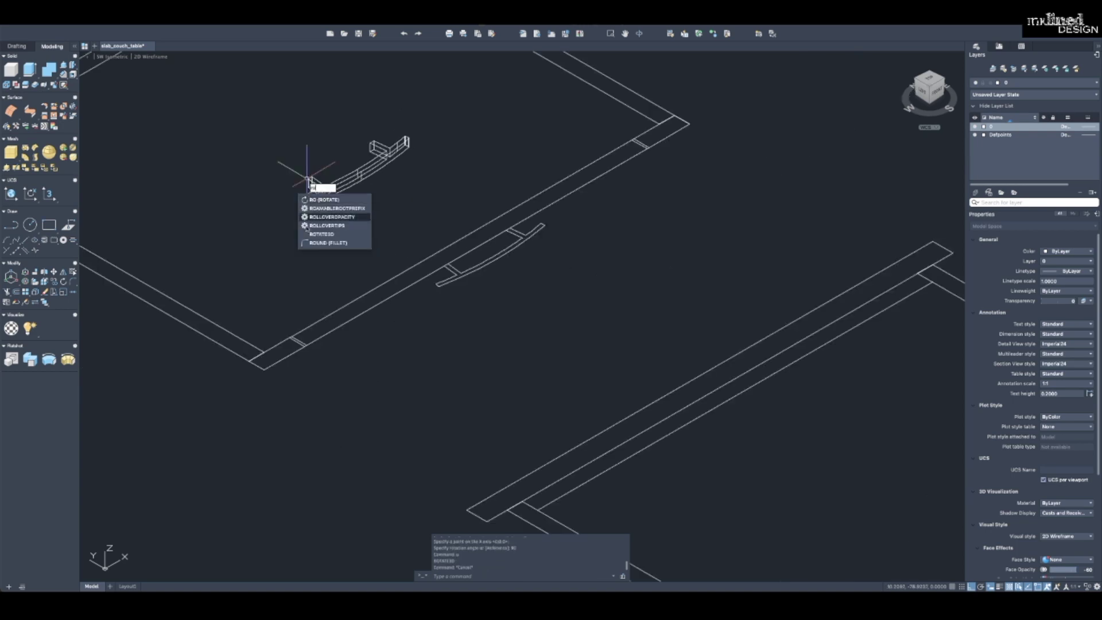
Rotate the drawer pull 90 degrees about the X axis through its post corner with ROTATE3D.
click(322, 238)
drag(344, 217, 282, 132)
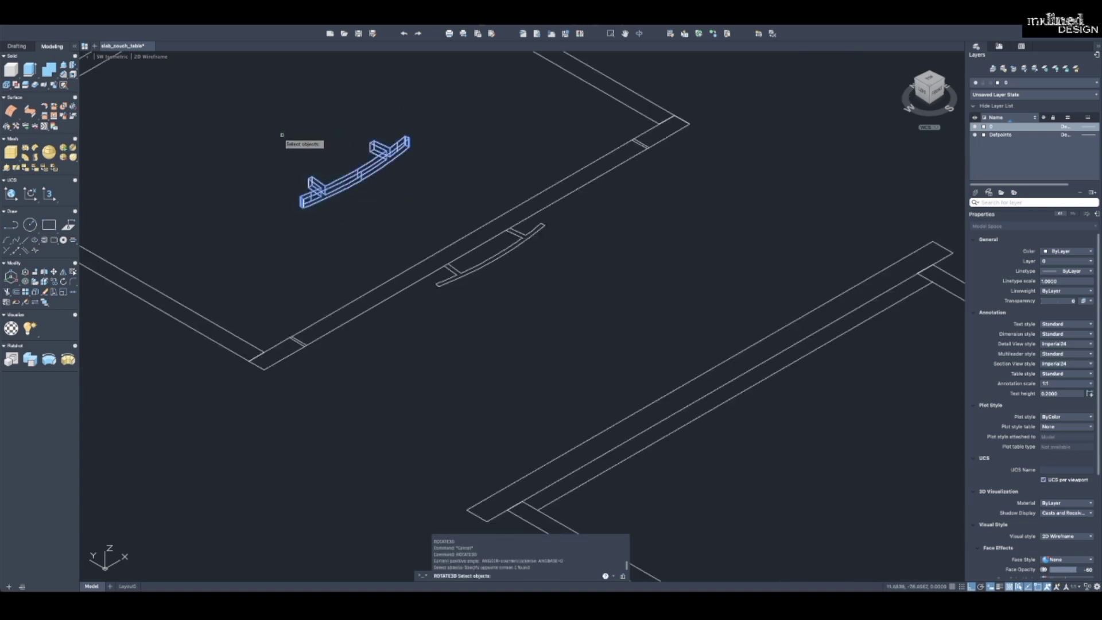
key(Return)
text(x)
key(Return)
scroll(310, 173, up, 3)
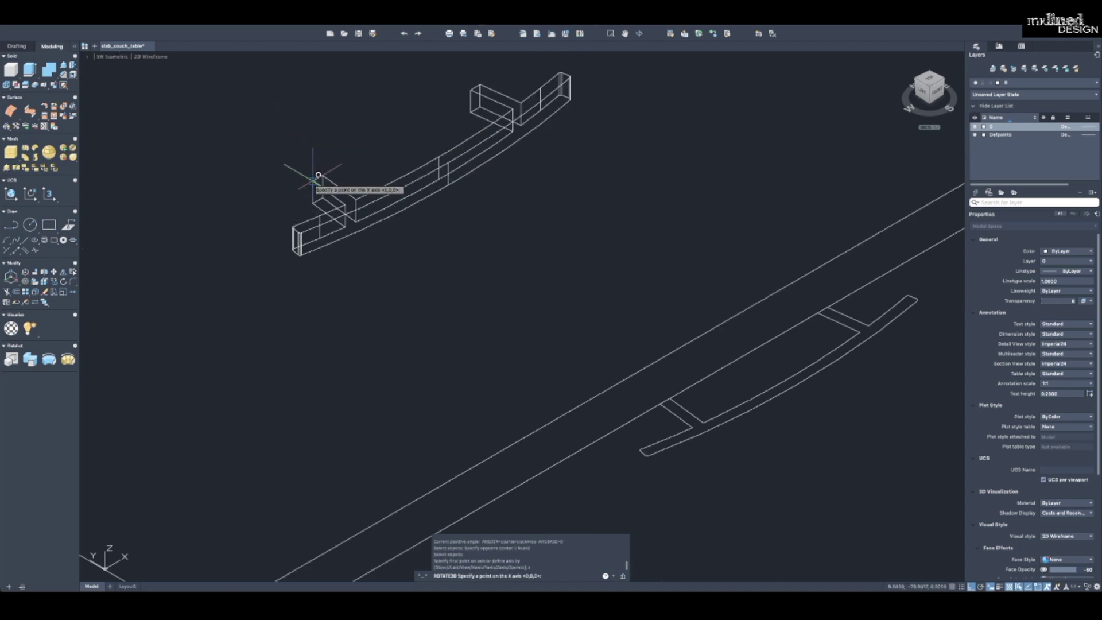
click(318, 175)
text(90)
key(Return)
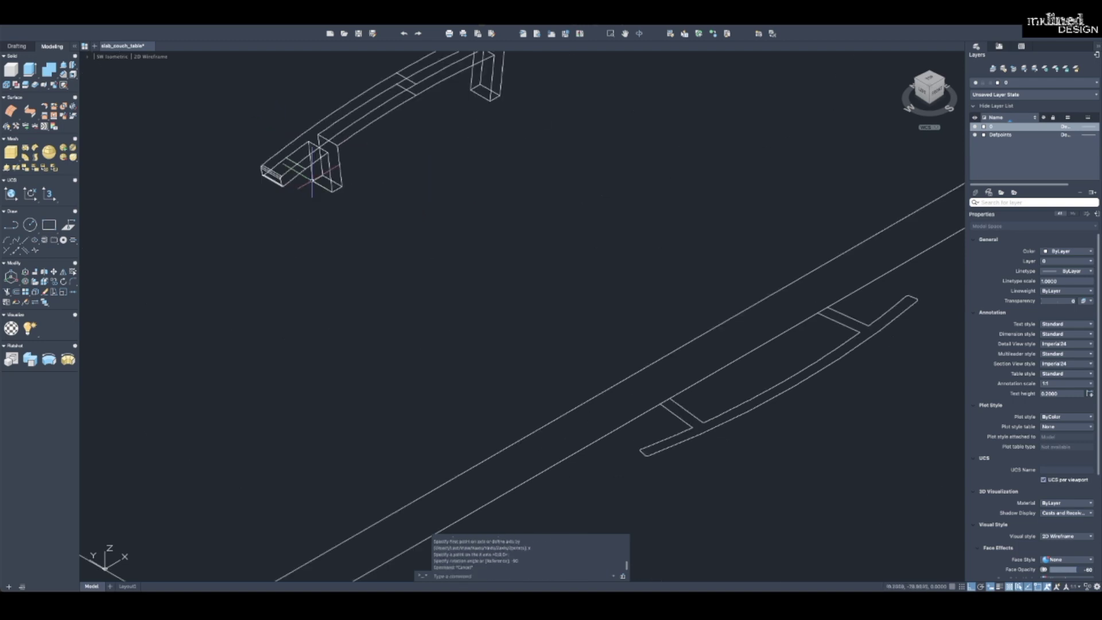
key(Escape)
key(Escape)
Draw a straight centreline through the cabinet's front view, from the upper rail's midpoint past the bottom rail.
scroll(369, 234, down, 10)
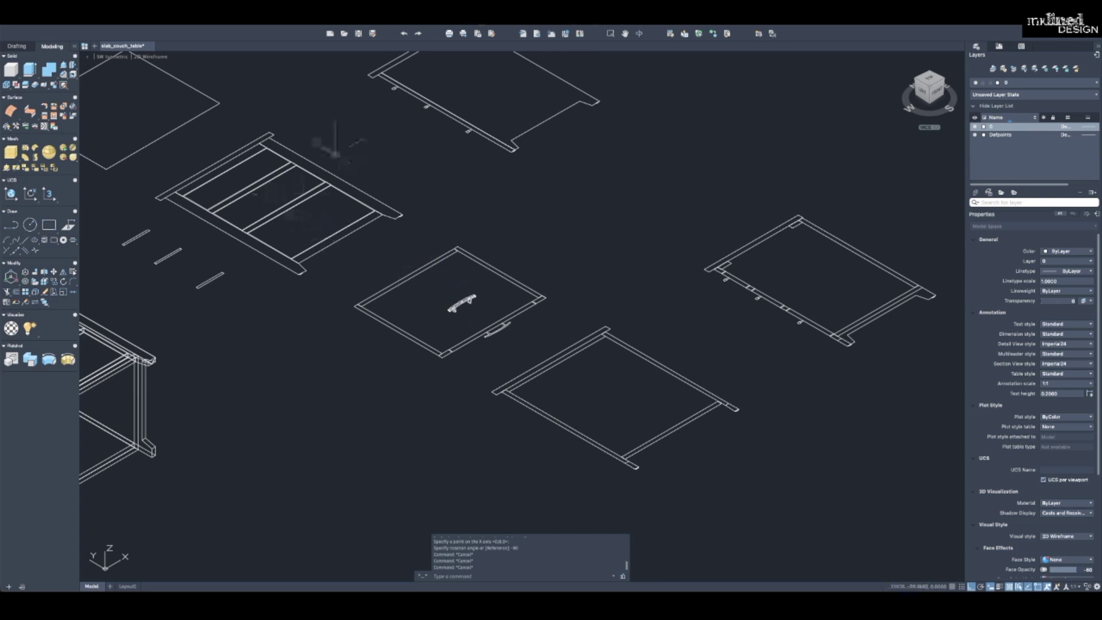
middle_drag(260, 199, 396, 260)
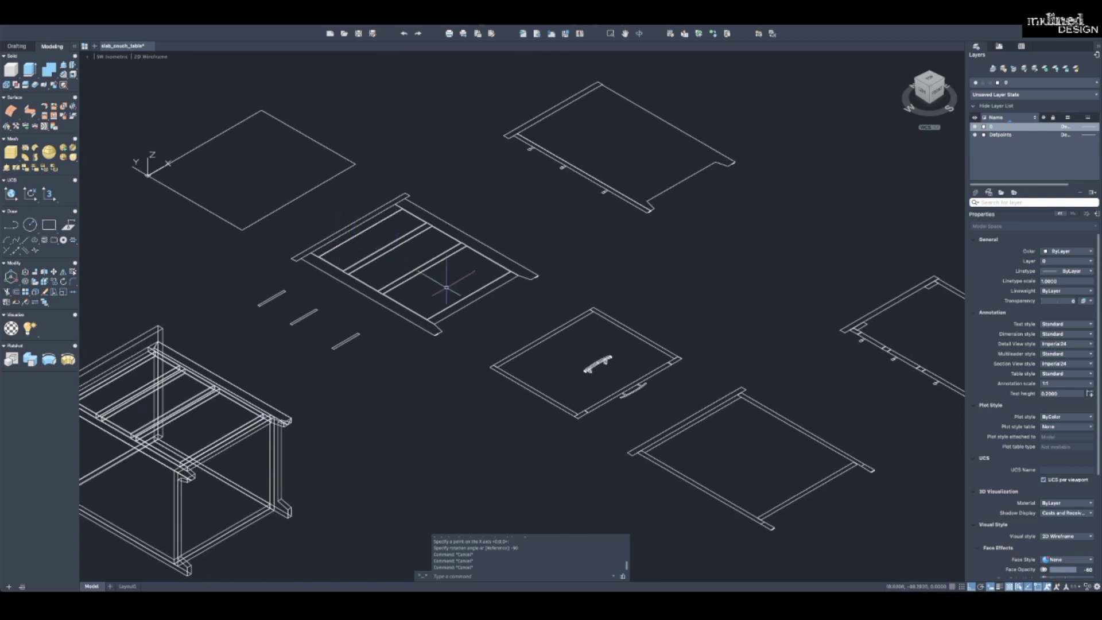
scroll(346, 339, up, 3)
text(l)
key(Return)
click(372, 172)
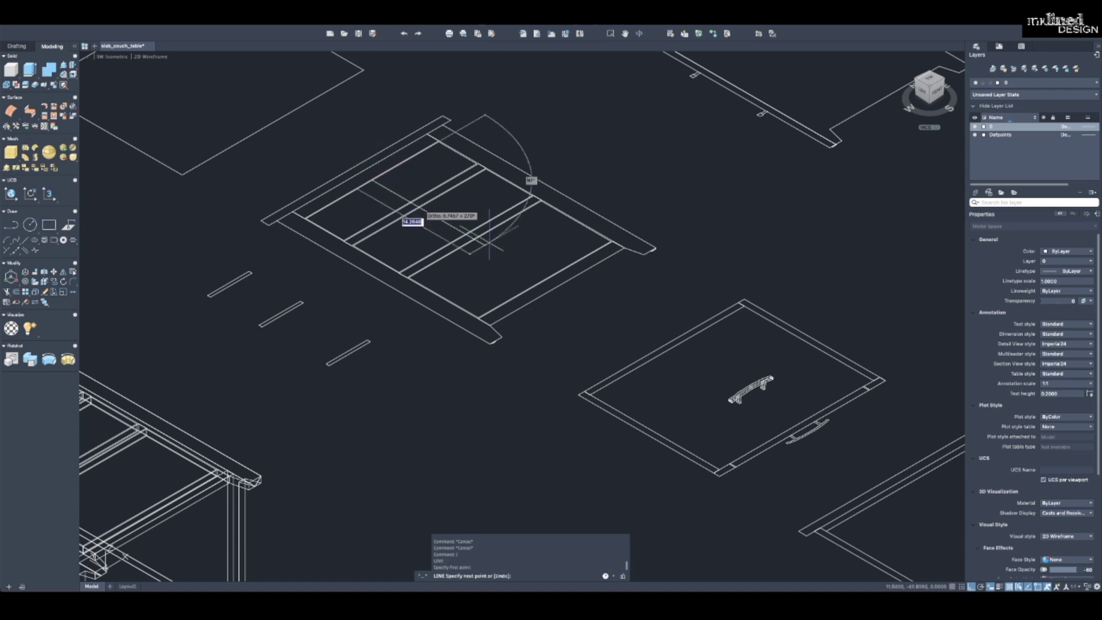
click(590, 305)
key(Escape)
Move the three drawer pull outlines together from beside the front view onto its centreline, one in each drawer.
text(m)
key(Return)
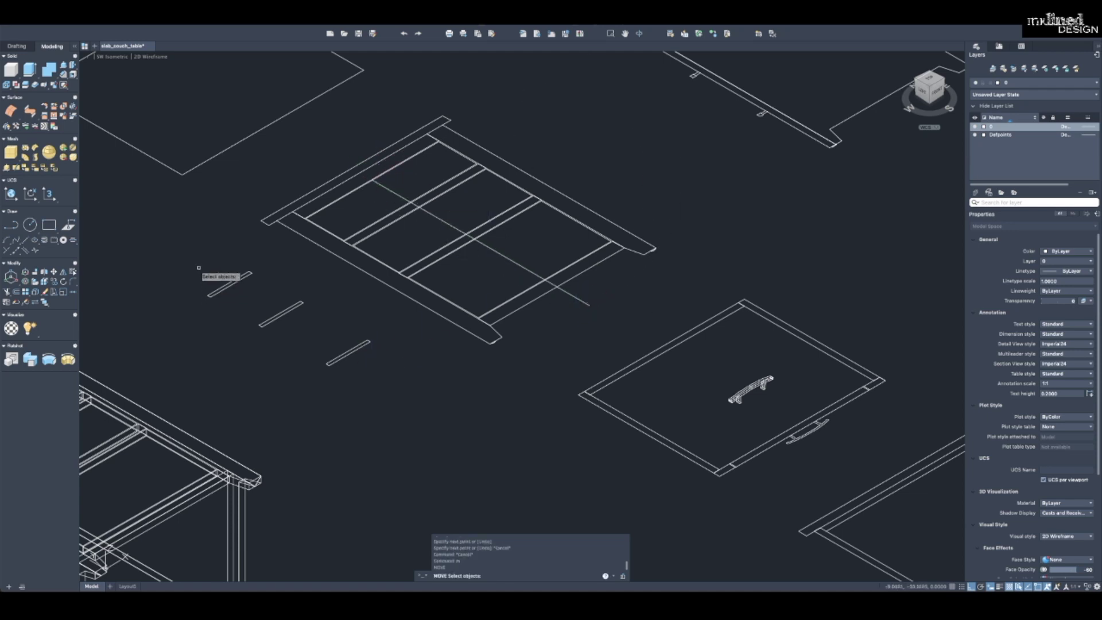
click(197, 265)
click(437, 415)
key(Return)
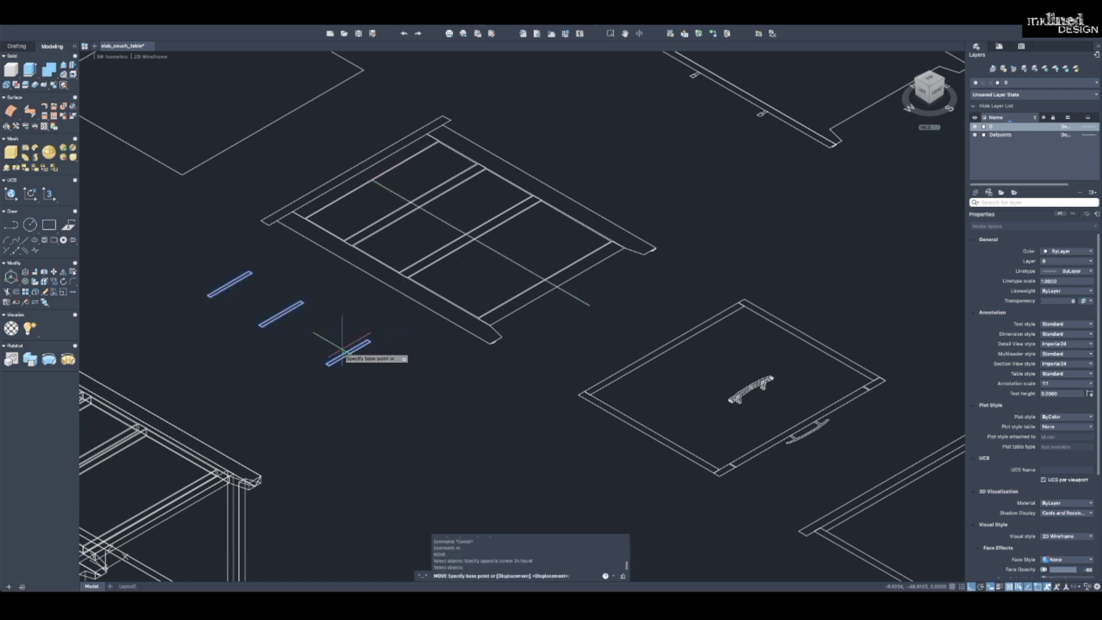
click(355, 351)
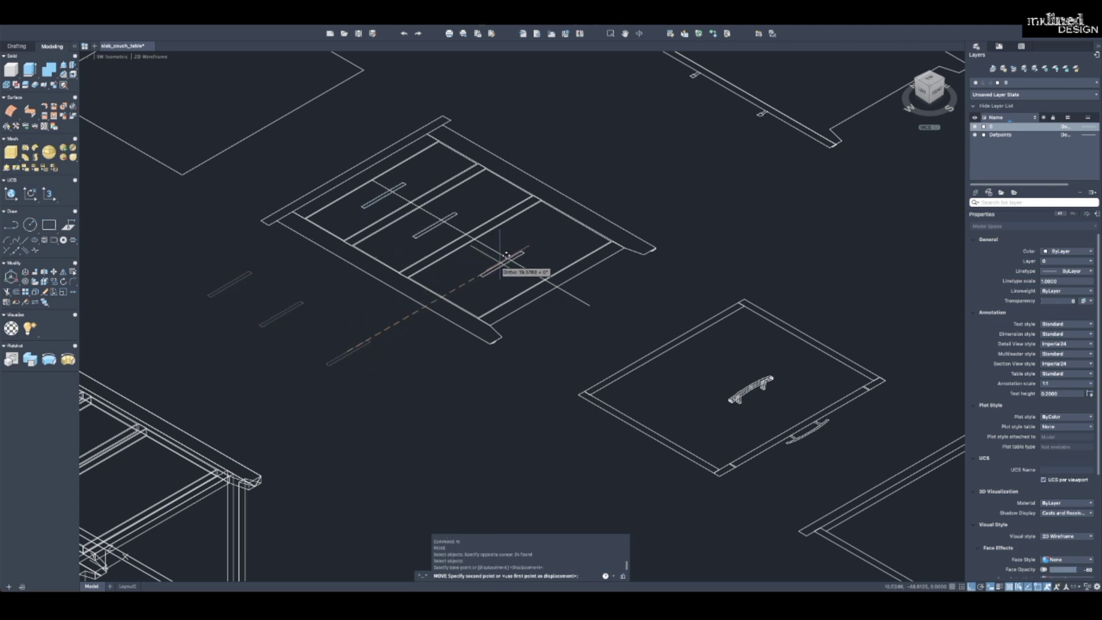
click(501, 243)
key(Escape)
key(Escape)
Erase the temporary centreline from the front view.
click(574, 294)
click(568, 299)
key(e)
key(Return)
Start moving the drawer pull solid with ortho off, taking the midpoint between its two post feet as base point.
middle_drag(610, 343, 464, 281)
key(Escape)
key(Escape)
scroll(610, 330, up, 3)
key(Return)
drag(586, 359, 593, 347)
key(Return)
key(F8)
key(Escape)
key(Escape)
text(m)
key(Return)
drag(590, 352, 597, 339)
key(Return)
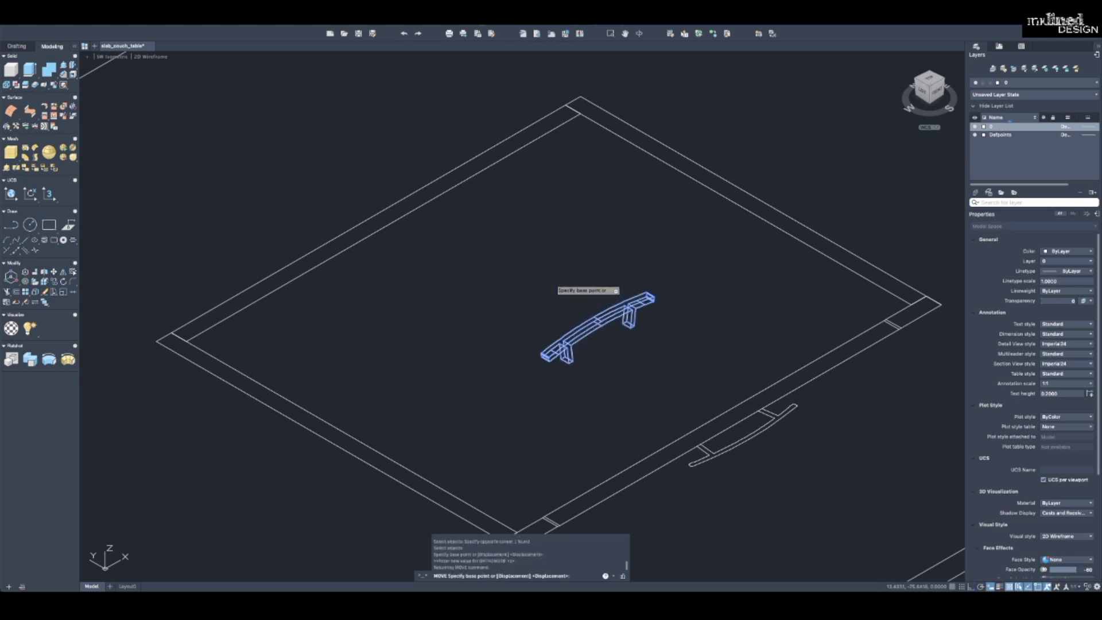
shift+right_click(555, 279)
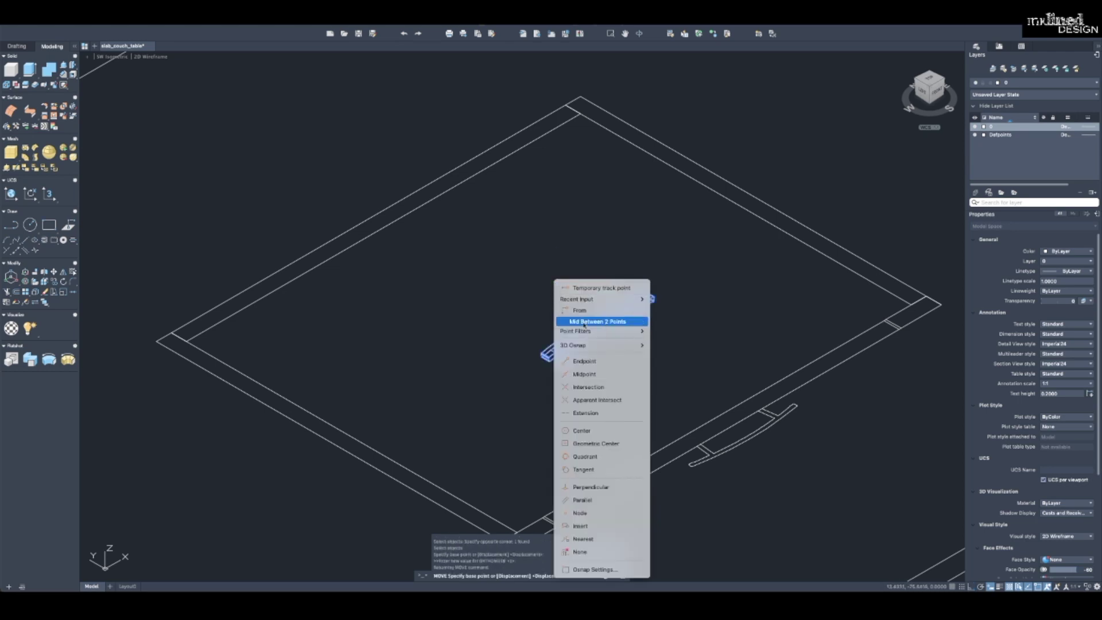
mouse_move(584, 331)
click(593, 322)
scroll(598, 362, up, 5)
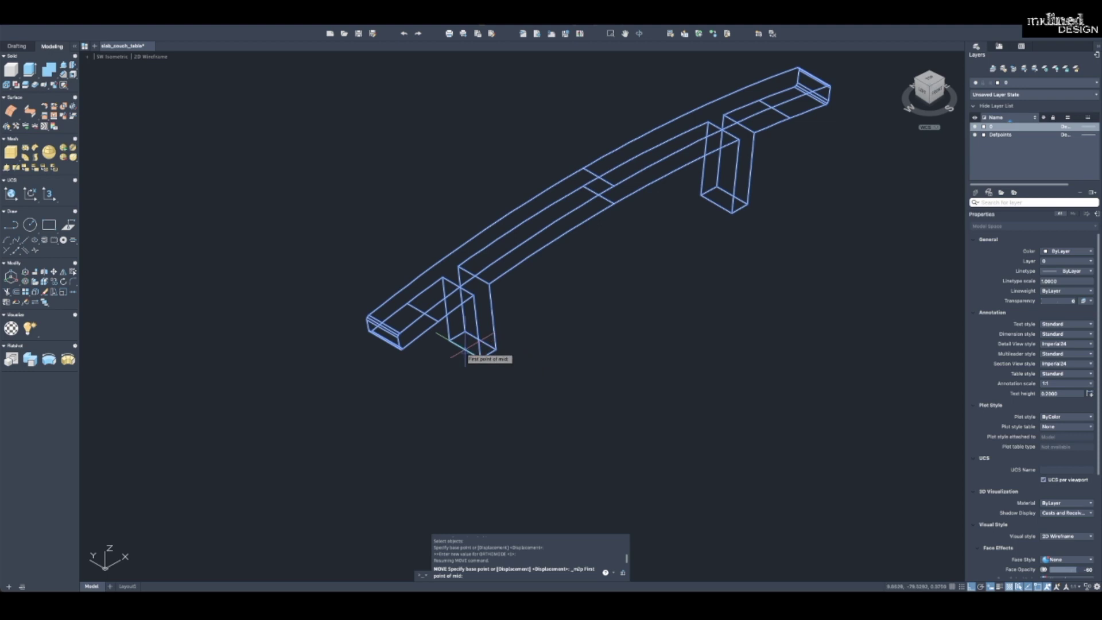
scroll(738, 207, up, 4)
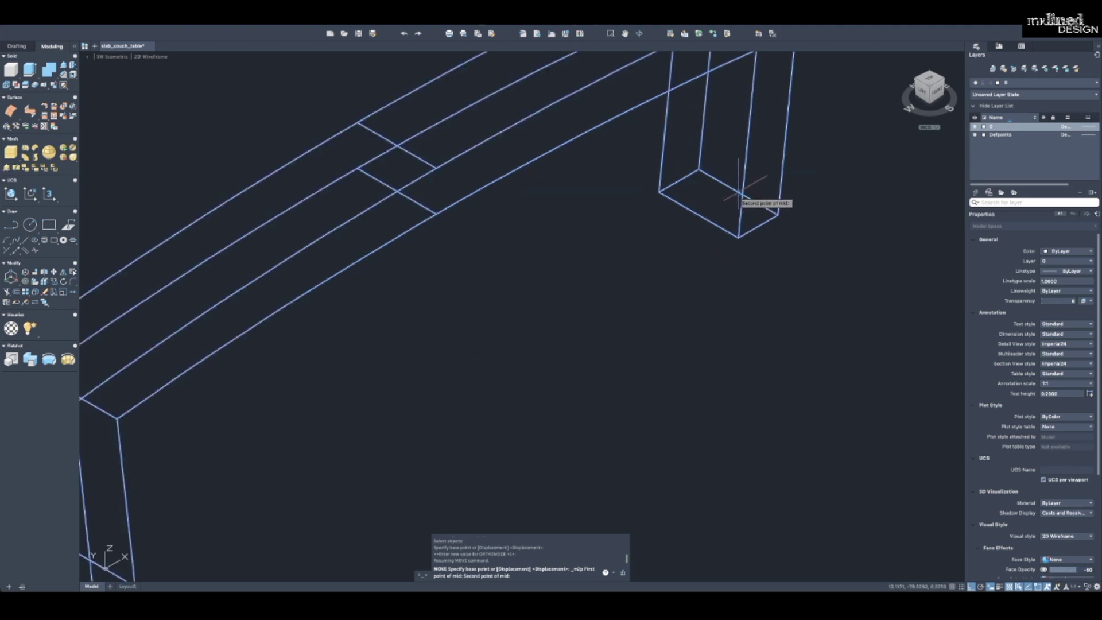
click(739, 193)
Place the drawer pull at the midpoint between the two ends of the bottom drawer's pull outline.
scroll(738, 189, down, 8)
scroll(581, 194, up, 6)
scroll(580, 194, up, 6)
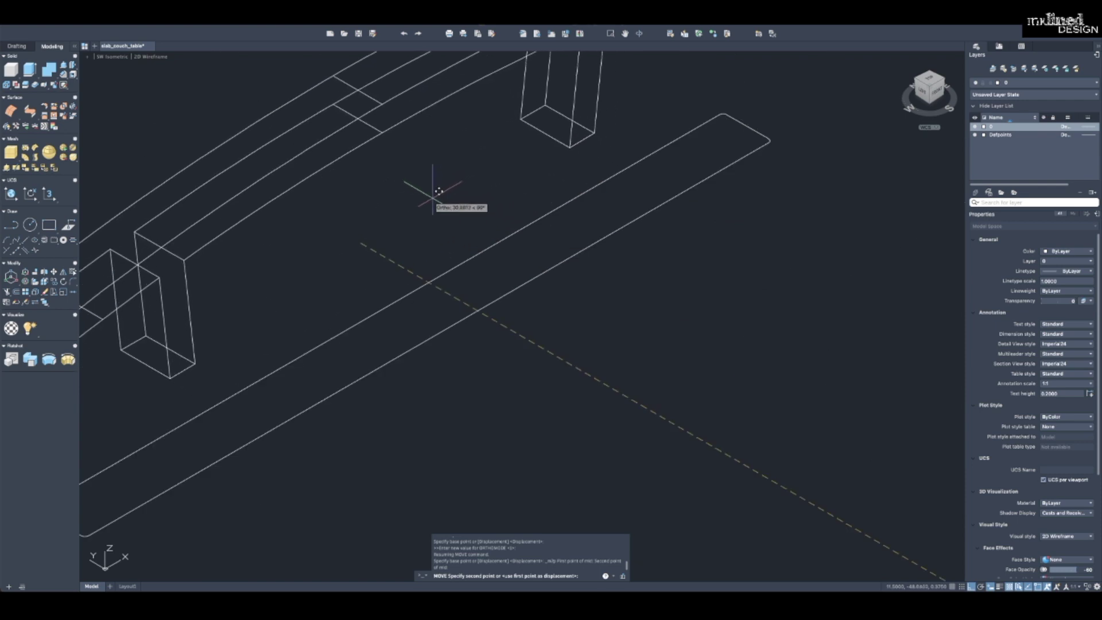
scroll(439, 187, down, 3)
shift+right_click(440, 191)
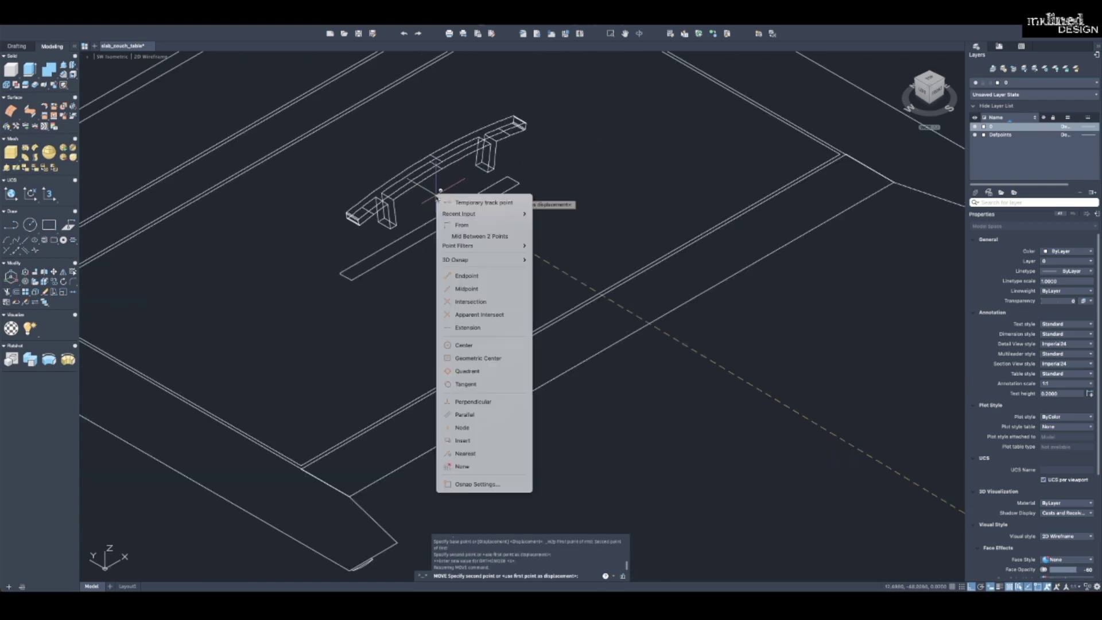
click(465, 236)
scroll(504, 202, up, 5)
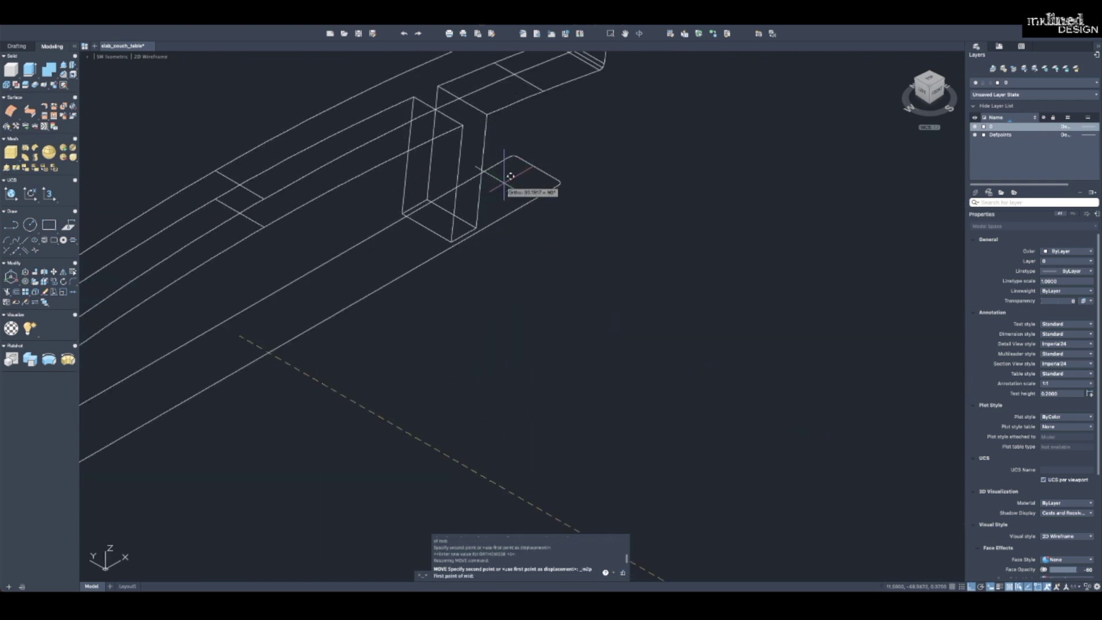
click(542, 155)
scroll(554, 154, down, 6)
scroll(385, 238, up, 6)
click(319, 217)
Start the Fillet Edge command for the placed drawer pull and enter 1/32 as the radius.
scroll(418, 336, down, 5)
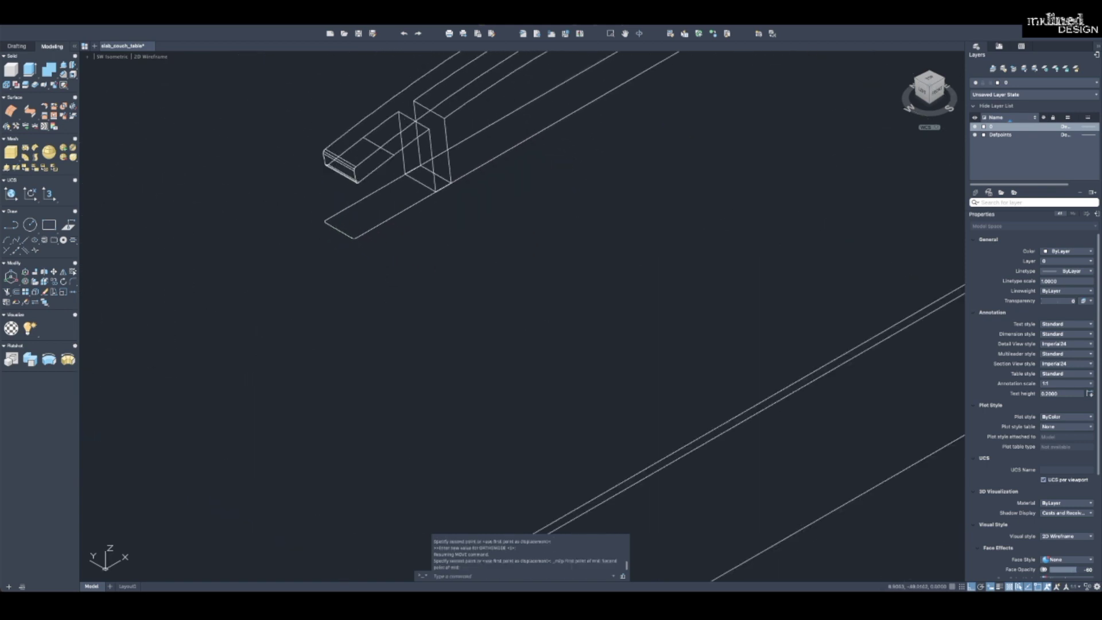
scroll(418, 335, down, 3)
scroll(481, 268, up, 2)
scroll(436, 282, up, 5)
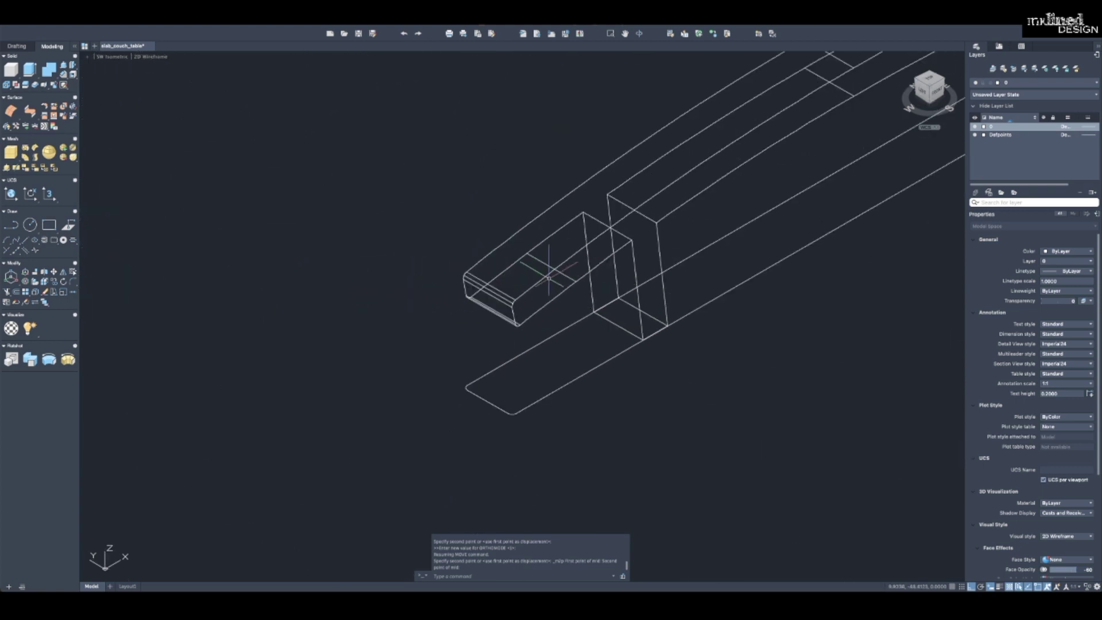
scroll(560, 274, up, 4)
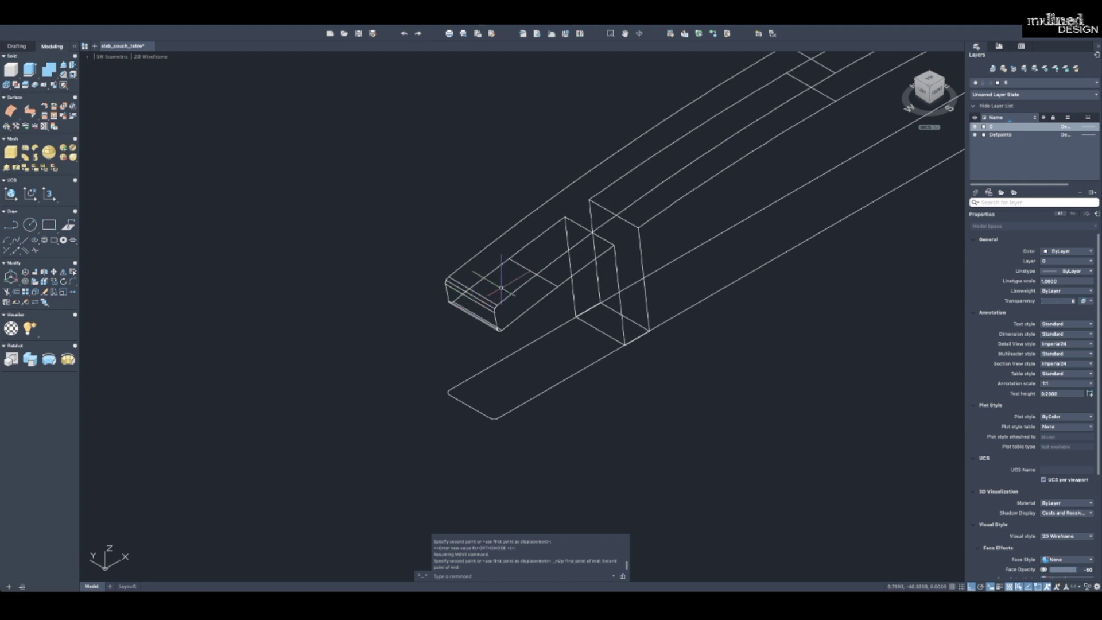
scroll(501, 289, down, 7)
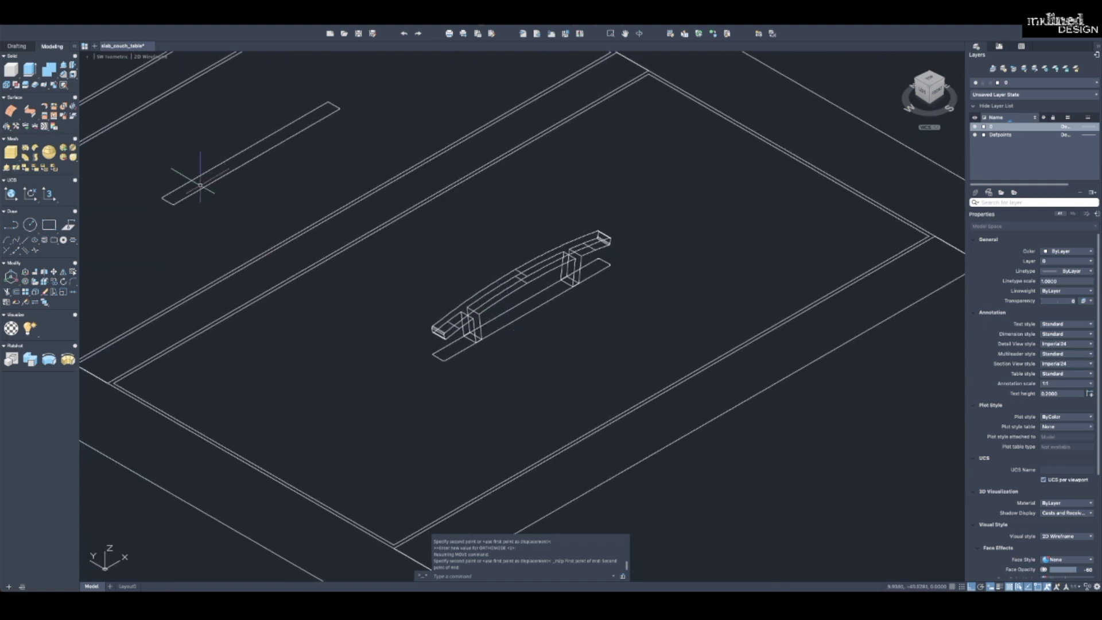
click(64, 76)
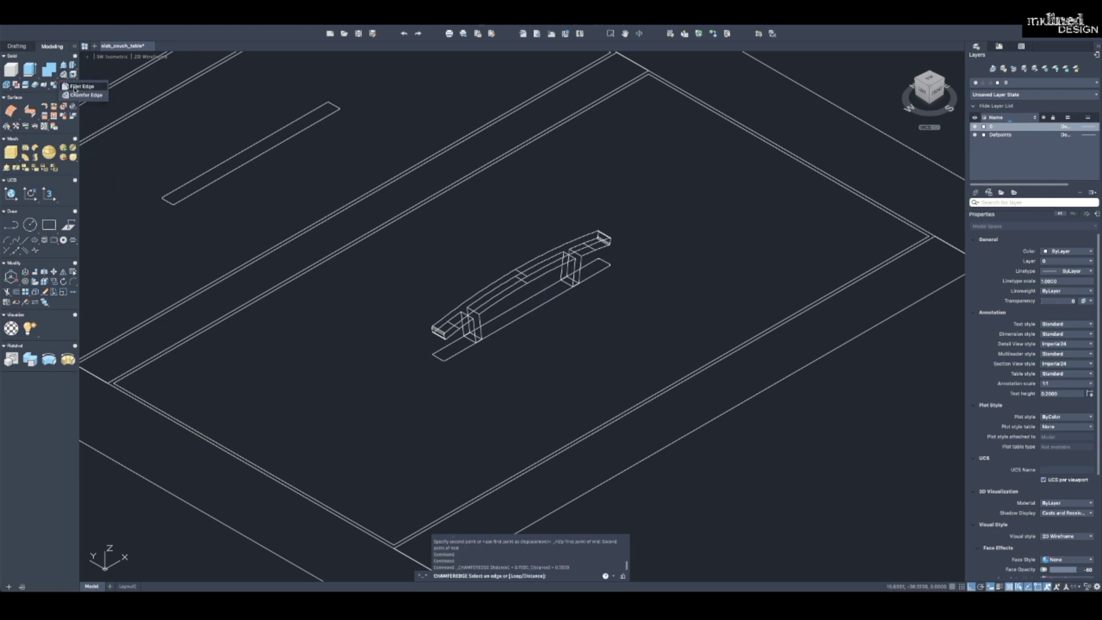
click(77, 86)
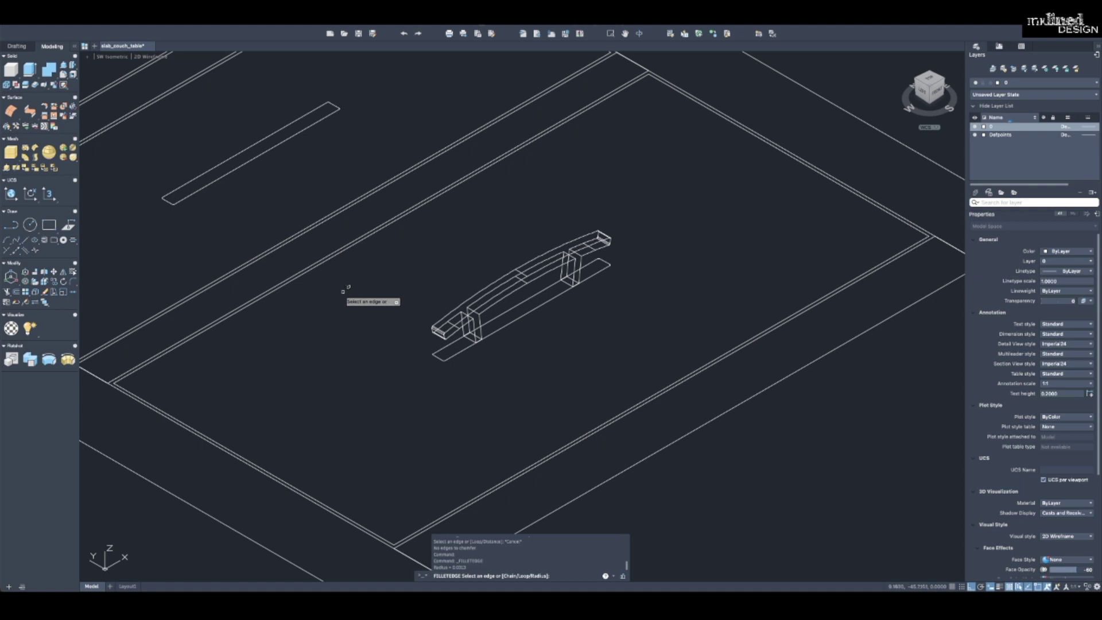
text(d)
key(Return)
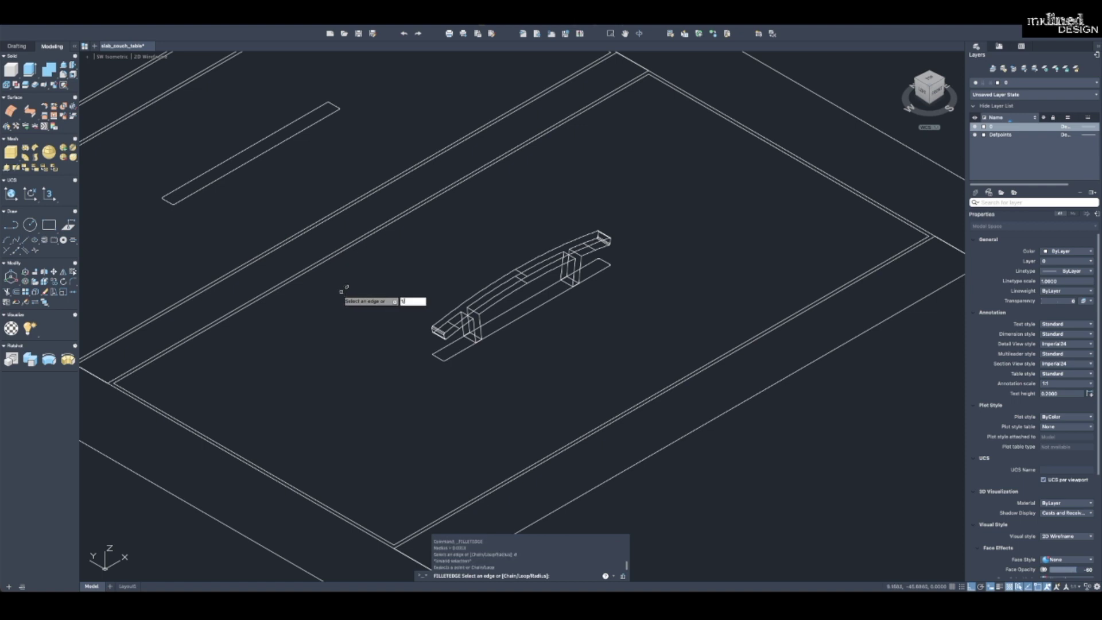
text(1/32)
key(Return)
Select the pull's two long upper curved edges, far-end front edges and outer post edge for filleting.
scroll(471, 315, up, 3)
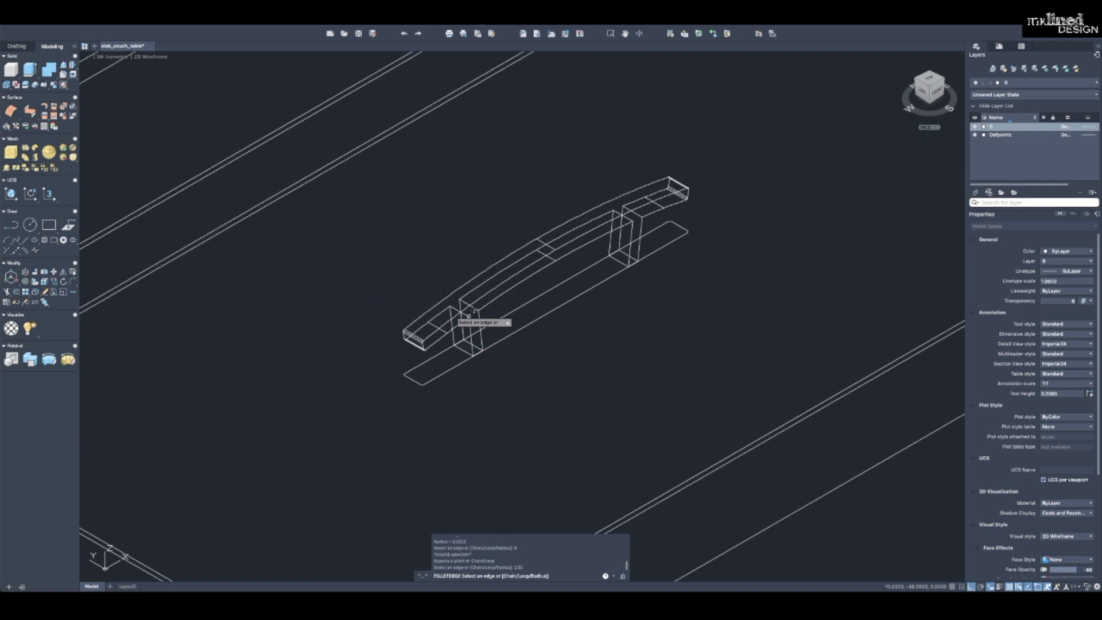
click(444, 308)
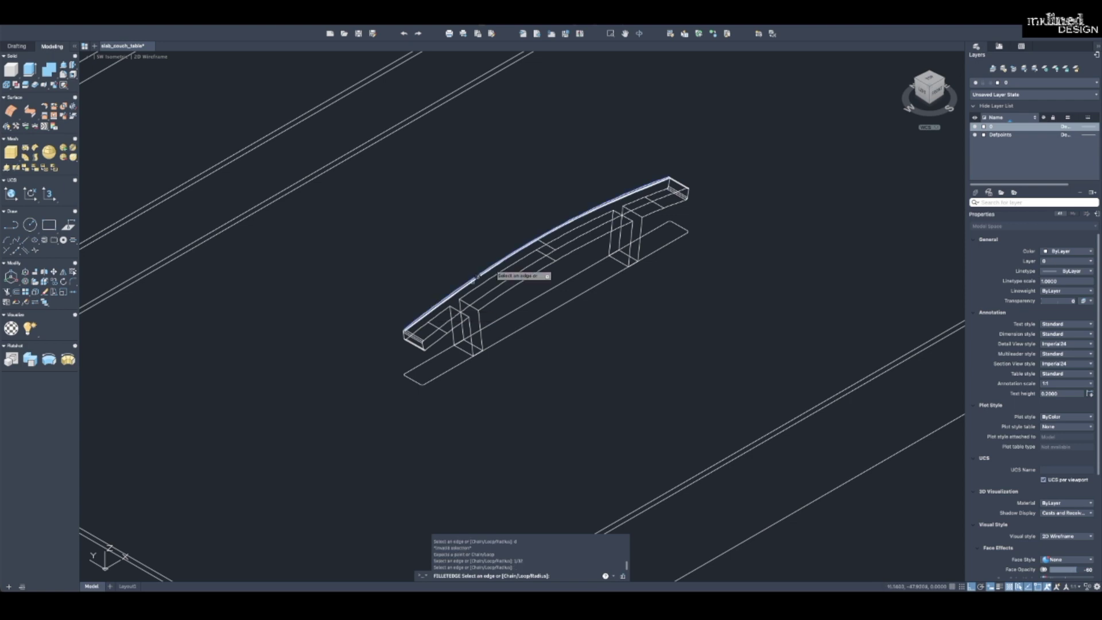
click(685, 188)
scroll(680, 188, up, 3)
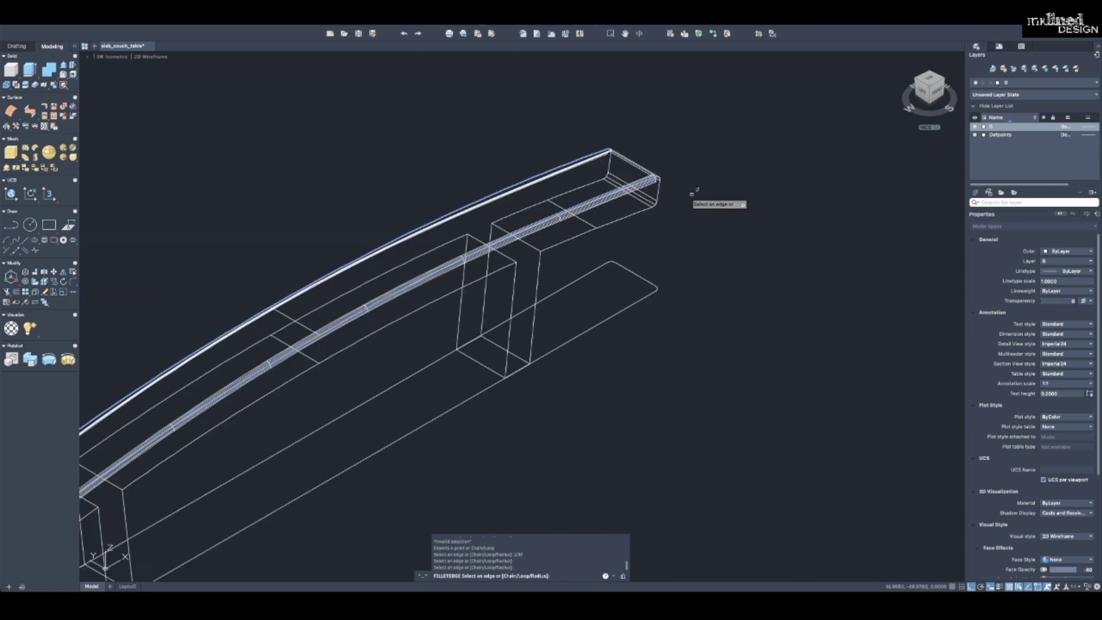
click(660, 175)
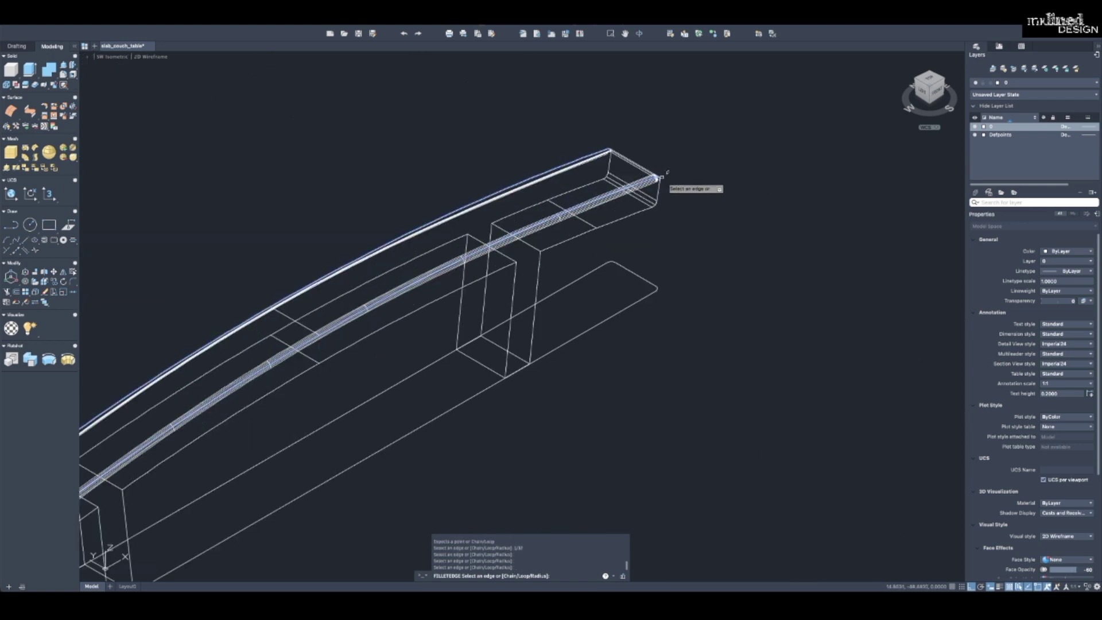
scroll(661, 179, up, 2)
click(658, 185)
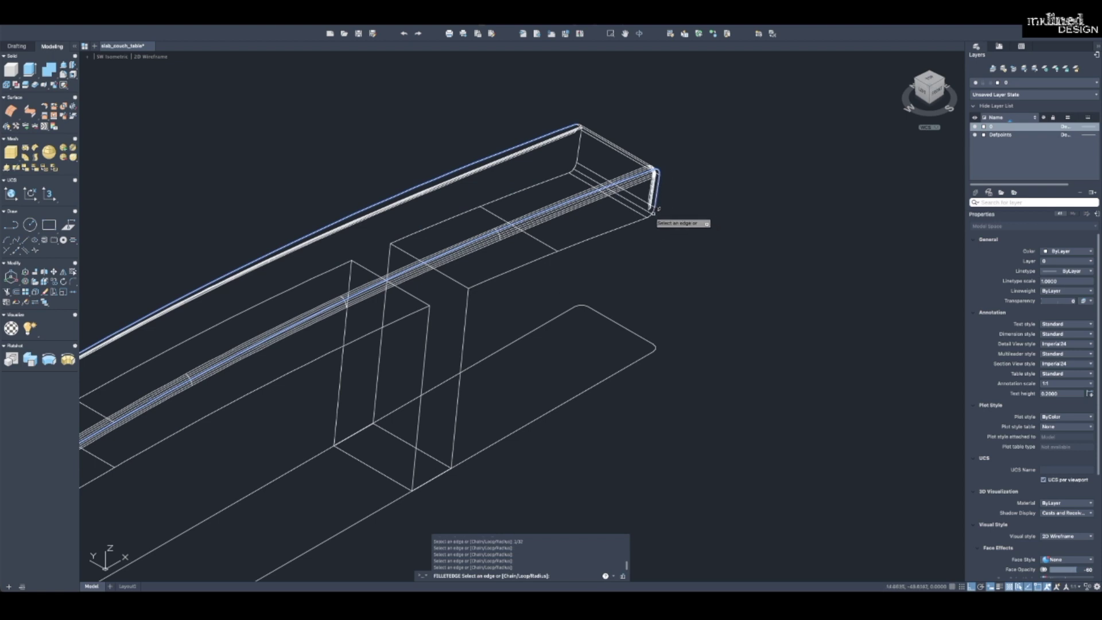
click(647, 216)
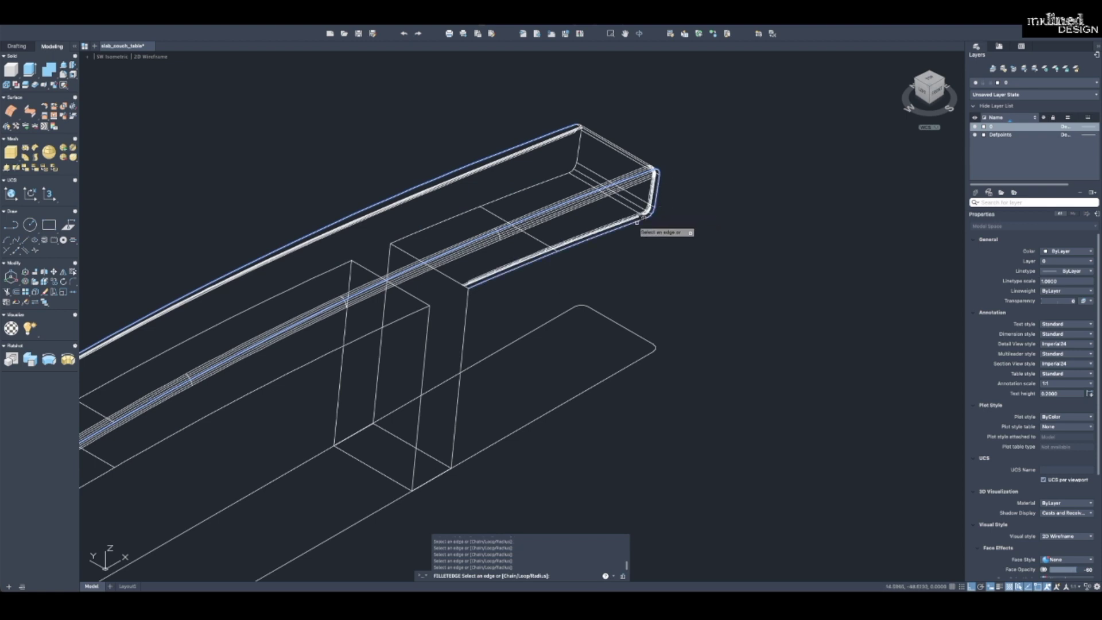
click(468, 293)
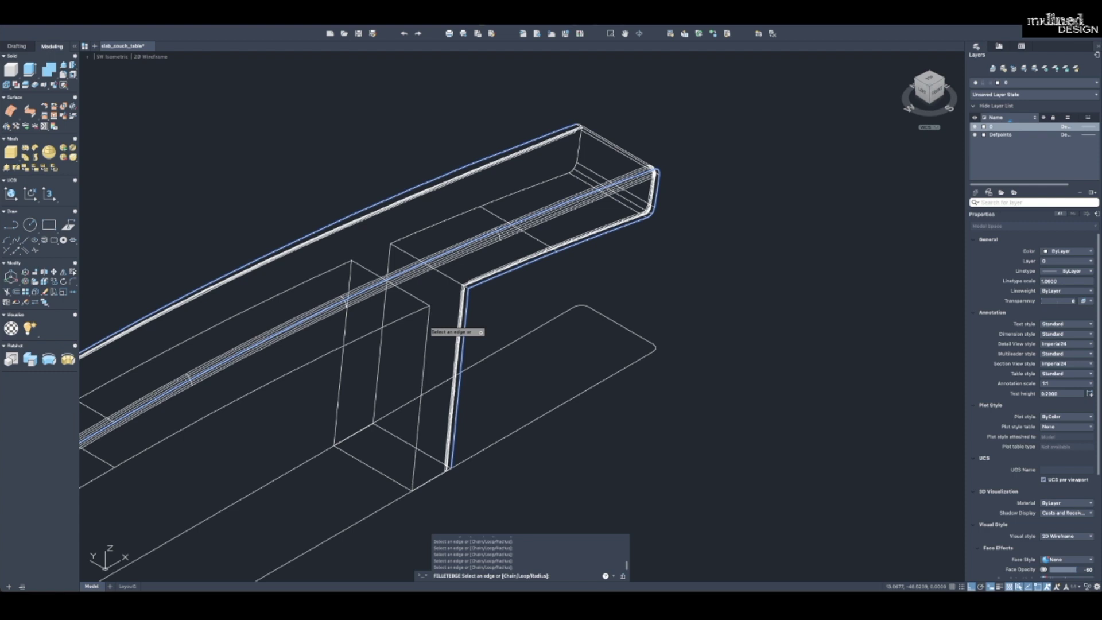
Select the near post's two front vertical edges on the drawer pull for filleting.
scroll(430, 319, down, 5)
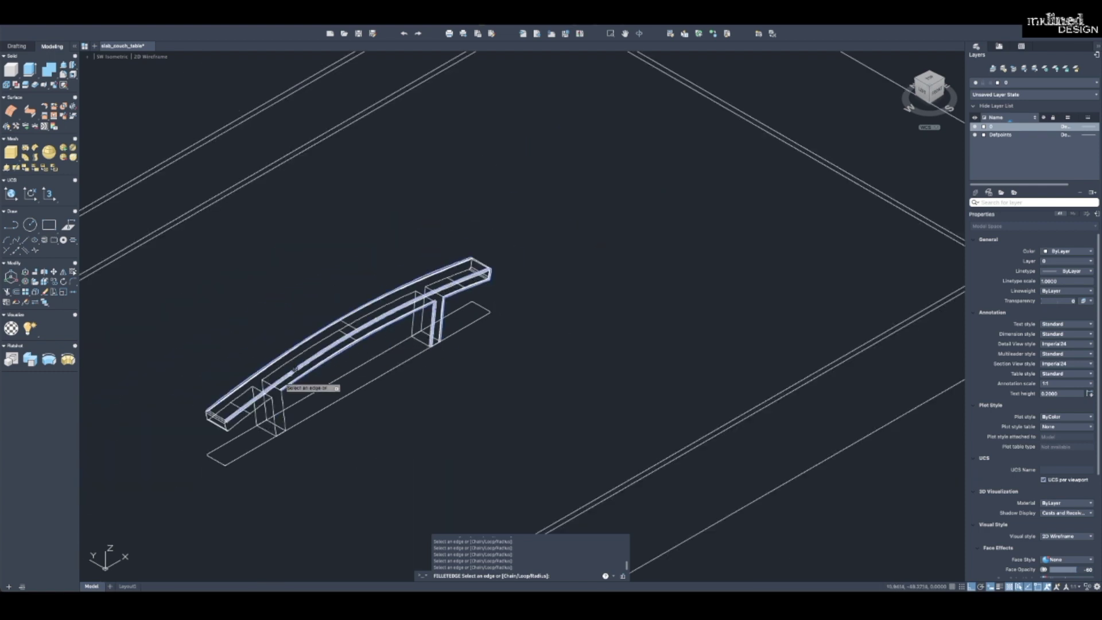
scroll(298, 388, up, 7)
click(317, 387)
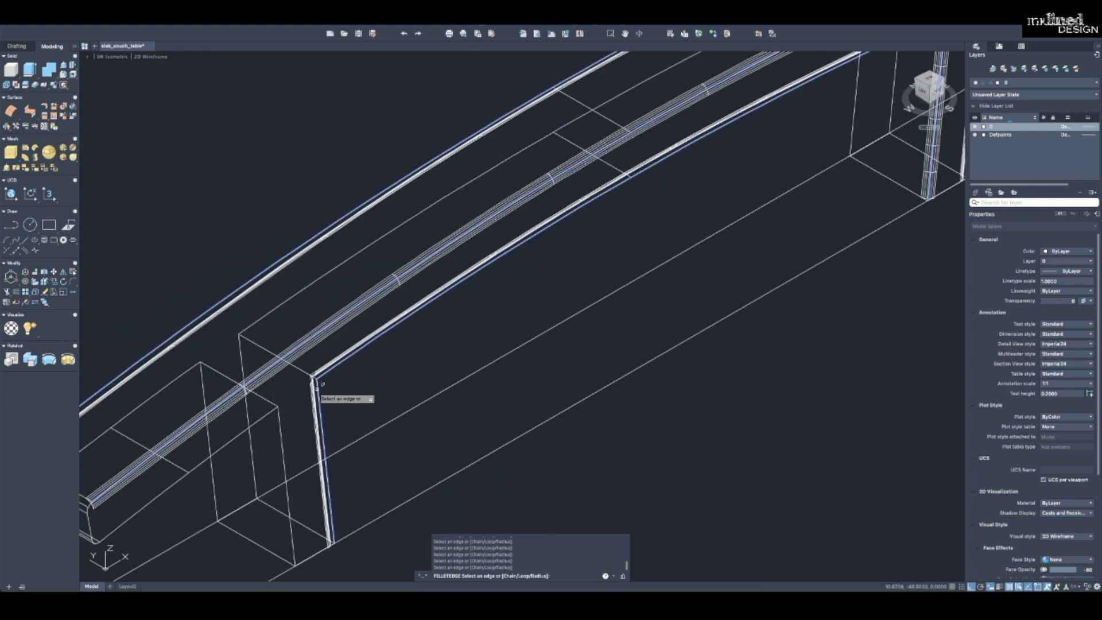
click(277, 413)
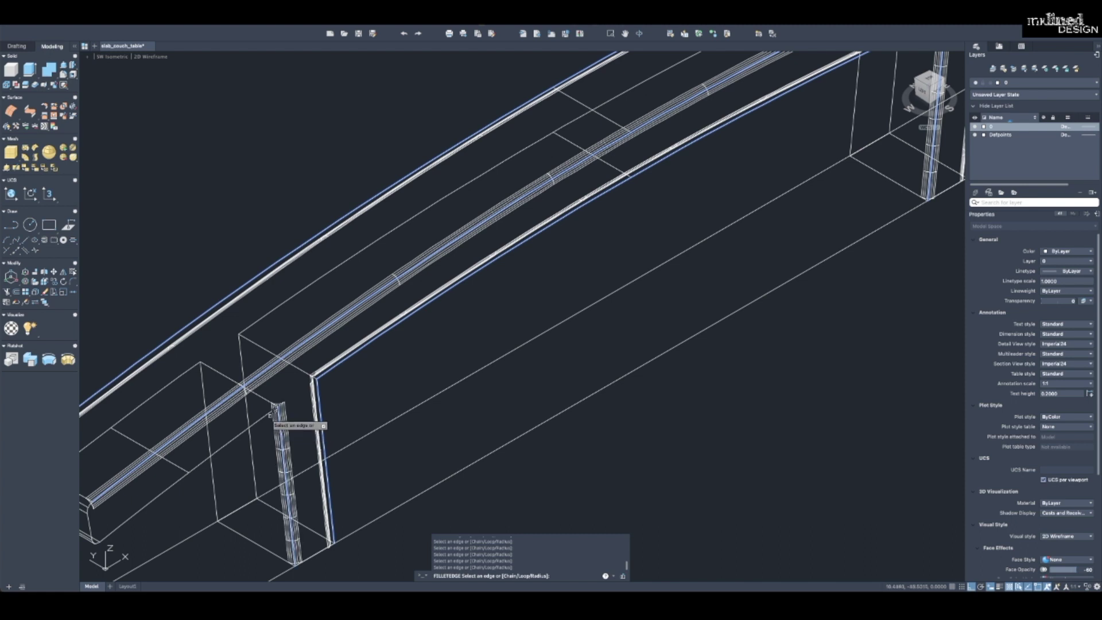
scroll(298, 402, down, 3)
Add the near overhang's lower front edge, front and rear end edges, and rear underside edge to the fillet selection.
scroll(373, 353, up, 6)
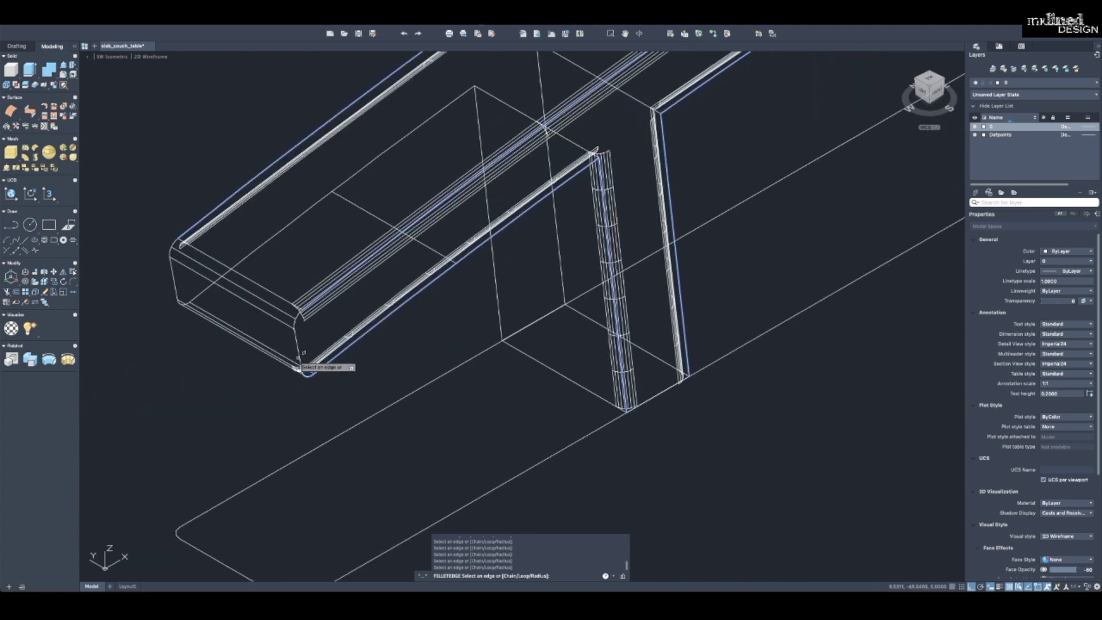
click(300, 353)
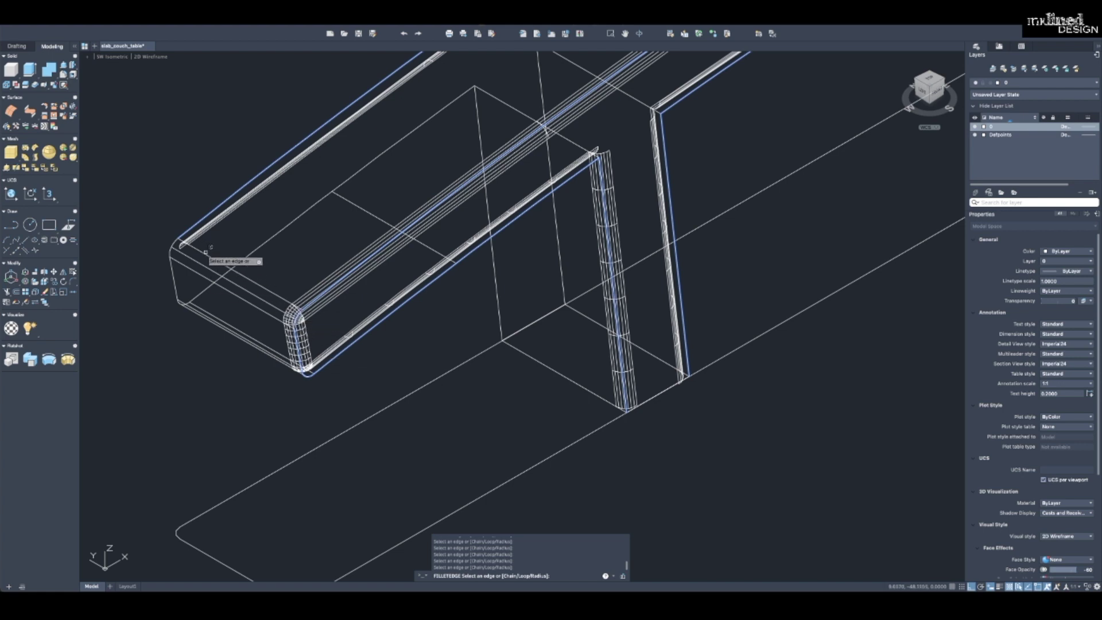
click(176, 243)
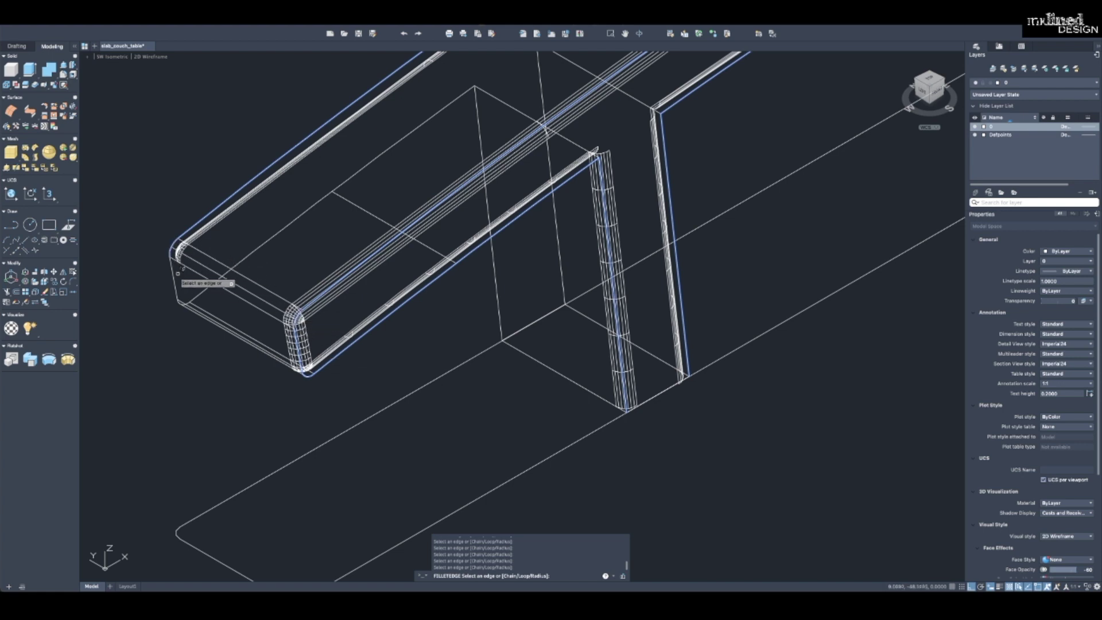
click(174, 283)
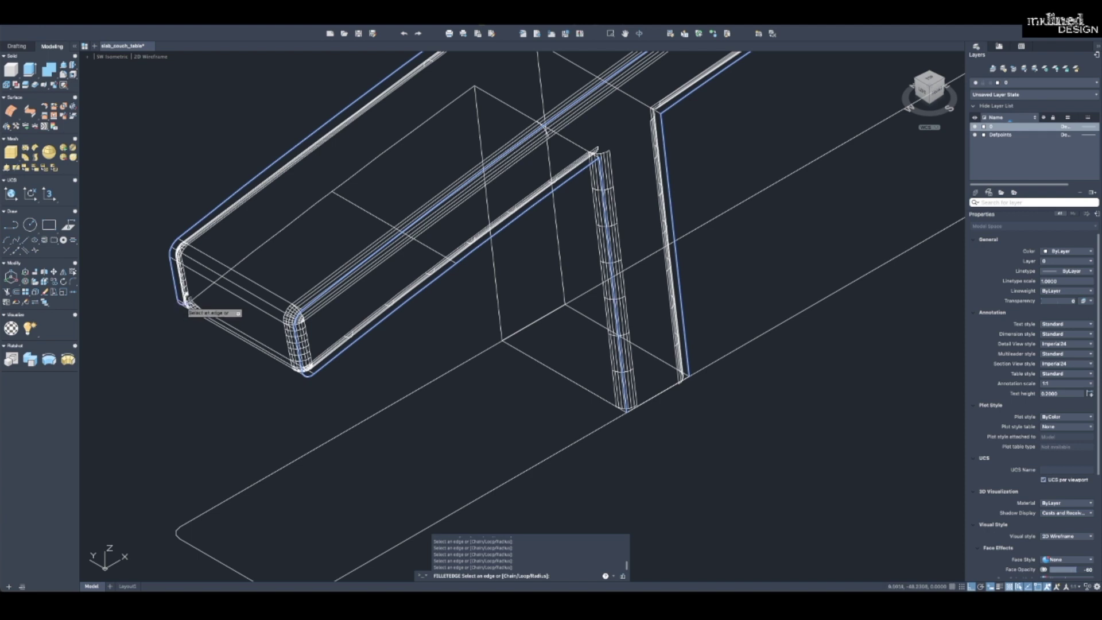
click(193, 296)
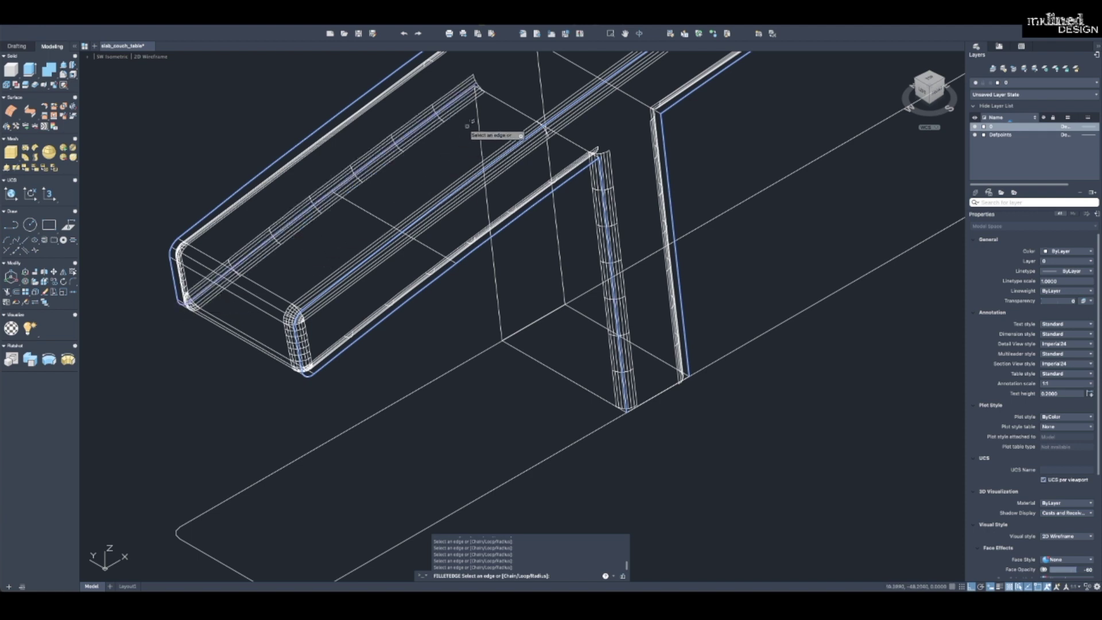
Add the near post's rear vertical edges and the rear underside curve between the posts to the fillet selection.
scroll(478, 113, up, 5)
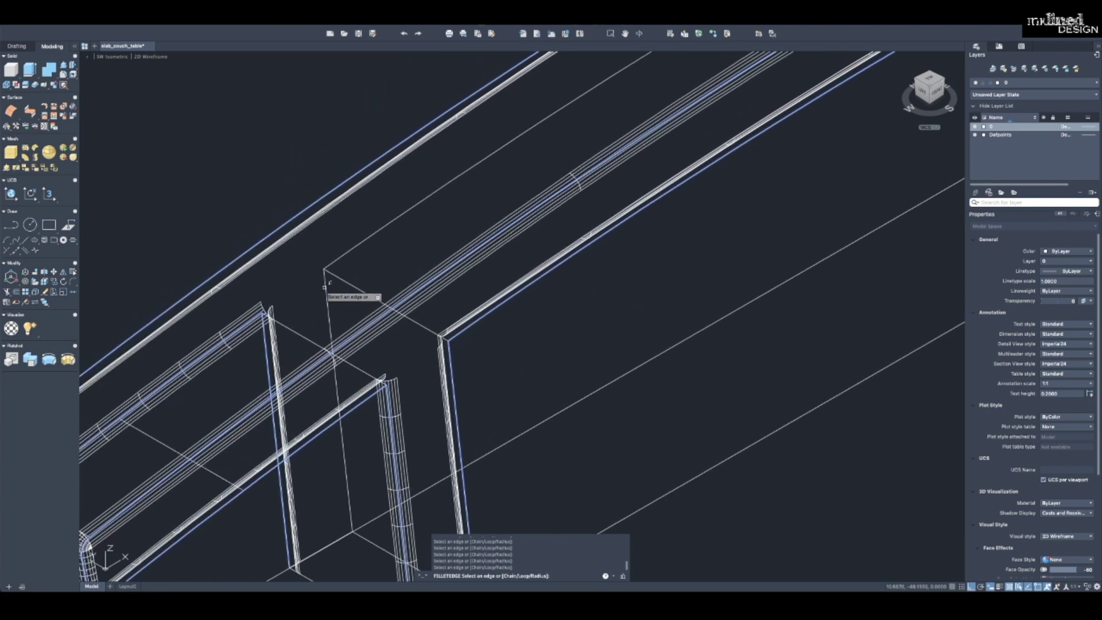
click(326, 288)
click(345, 254)
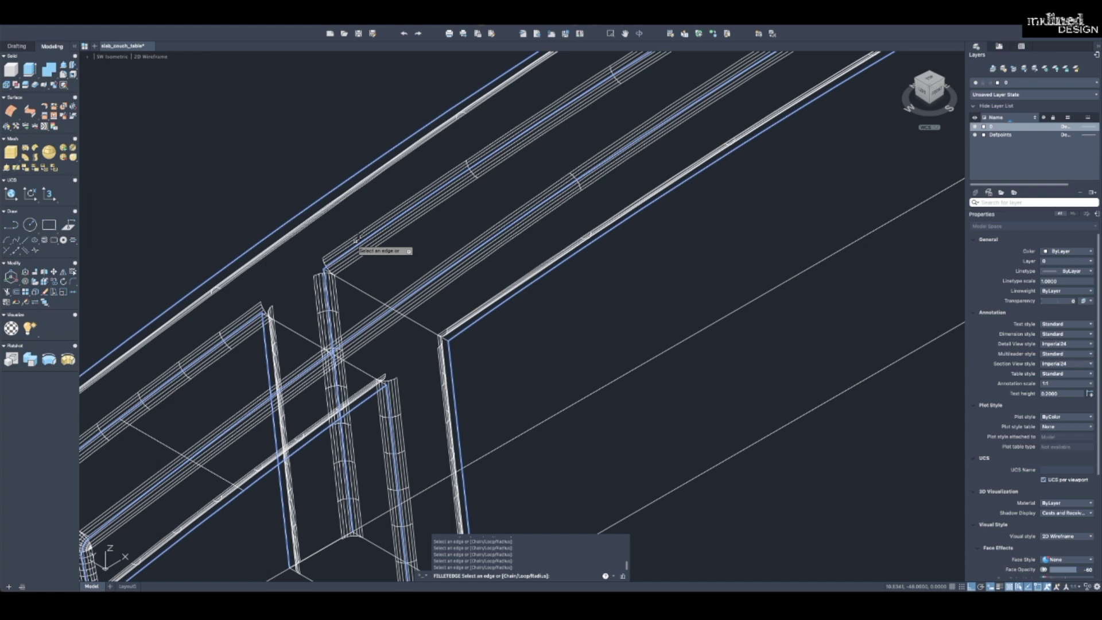
Add the far post's rear vertical edges, the far overhang's rear underside edge and its rear end edge to the fillet selection.
scroll(792, 109, down, 5)
scroll(475, 179, up, 3)
scroll(476, 179, up, 4)
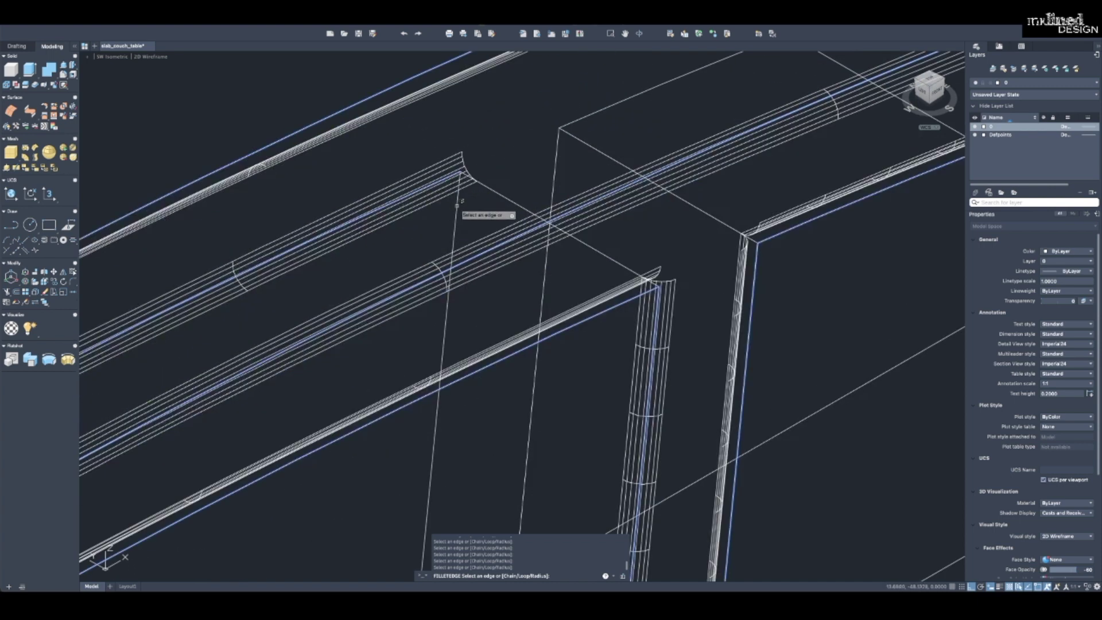
click(557, 155)
scroll(569, 134, down, 6)
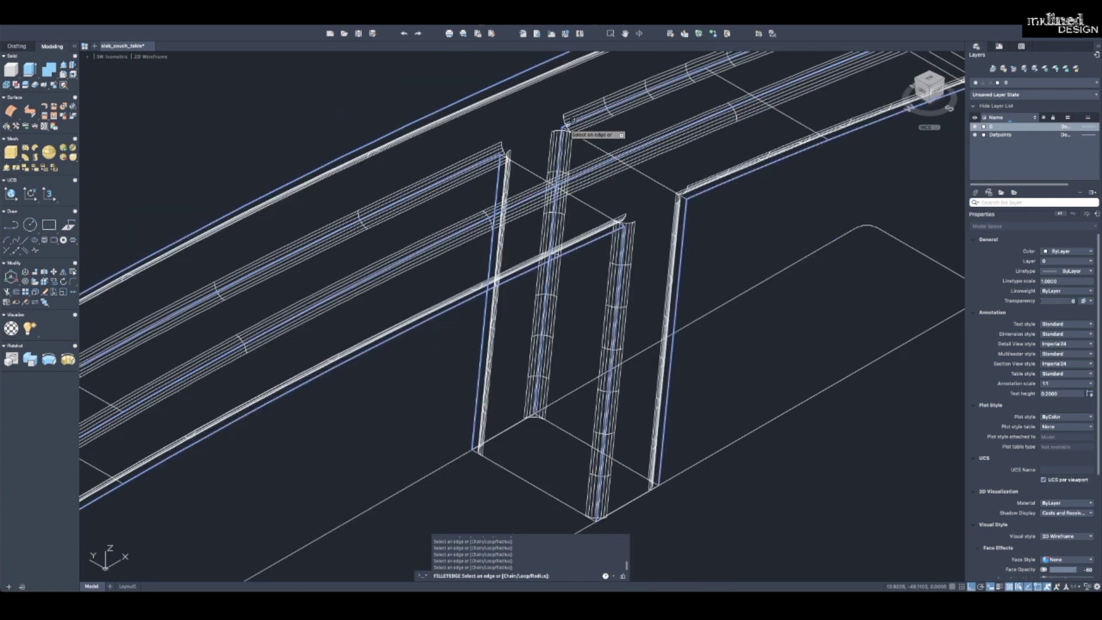
scroll(418, 205, up, 1)
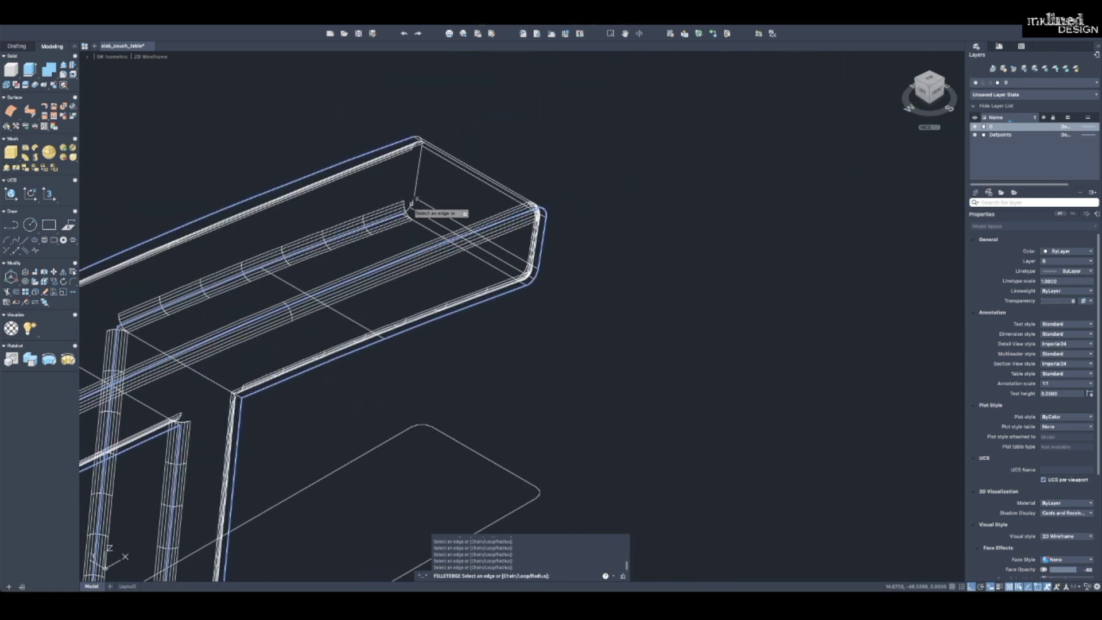
click(410, 204)
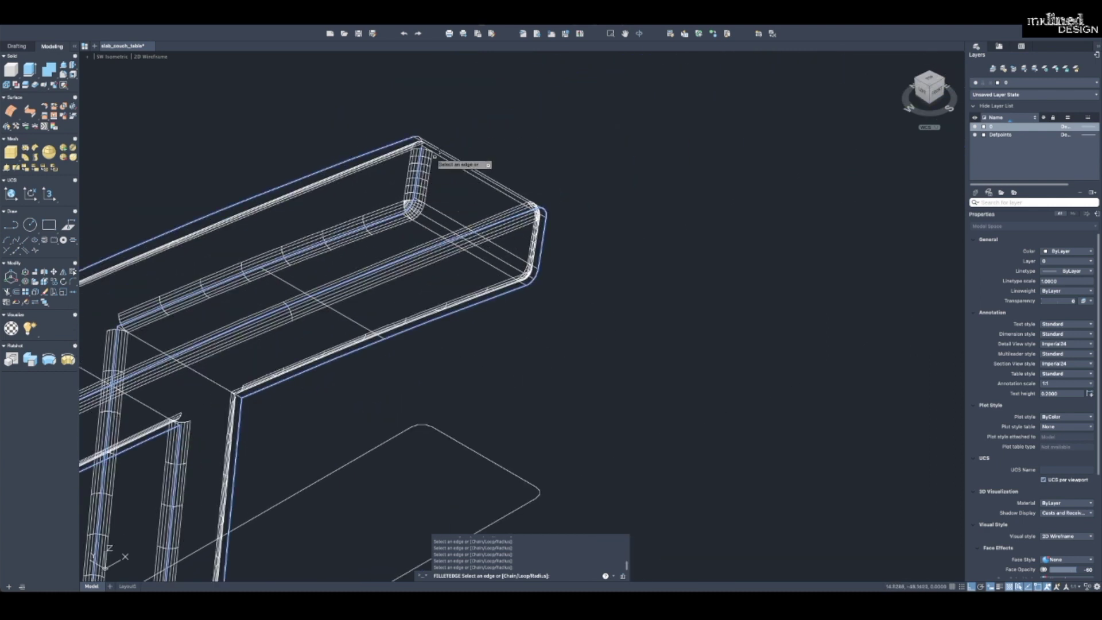
Accept the edge selection and apply the fillet to the drawer pull.
scroll(422, 143, up, 3)
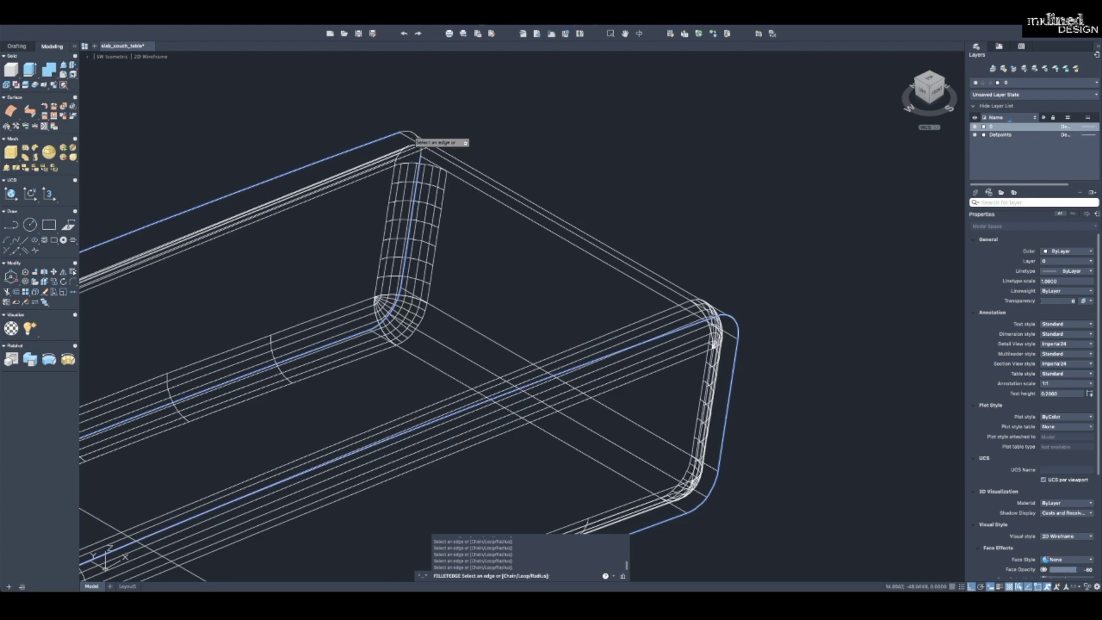
scroll(516, 164, down, 5)
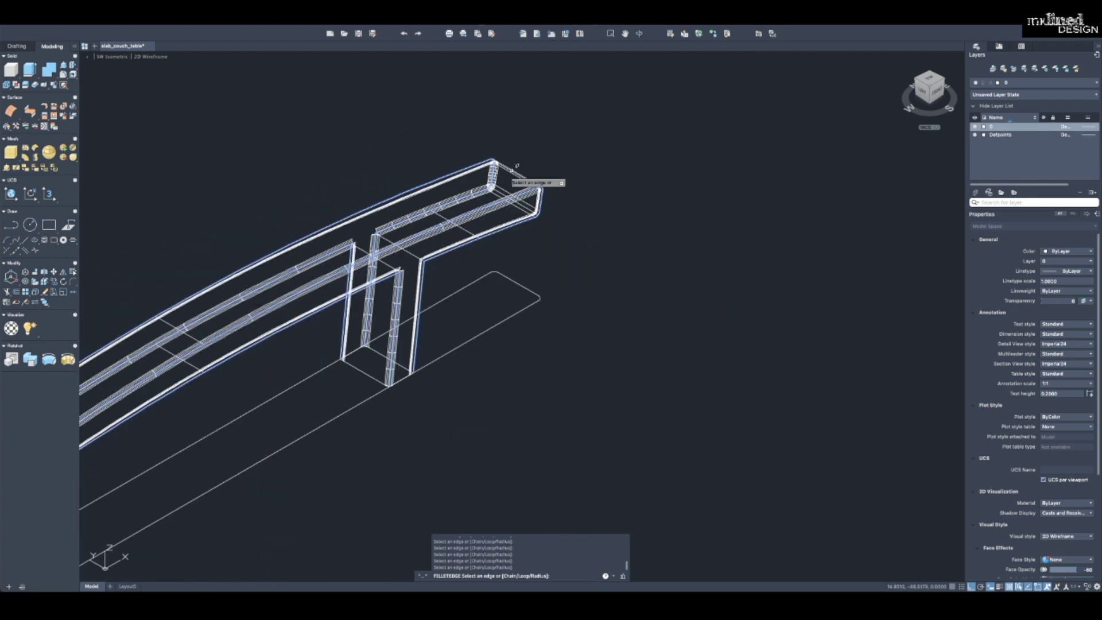
scroll(528, 247, down, 4)
key(Return)
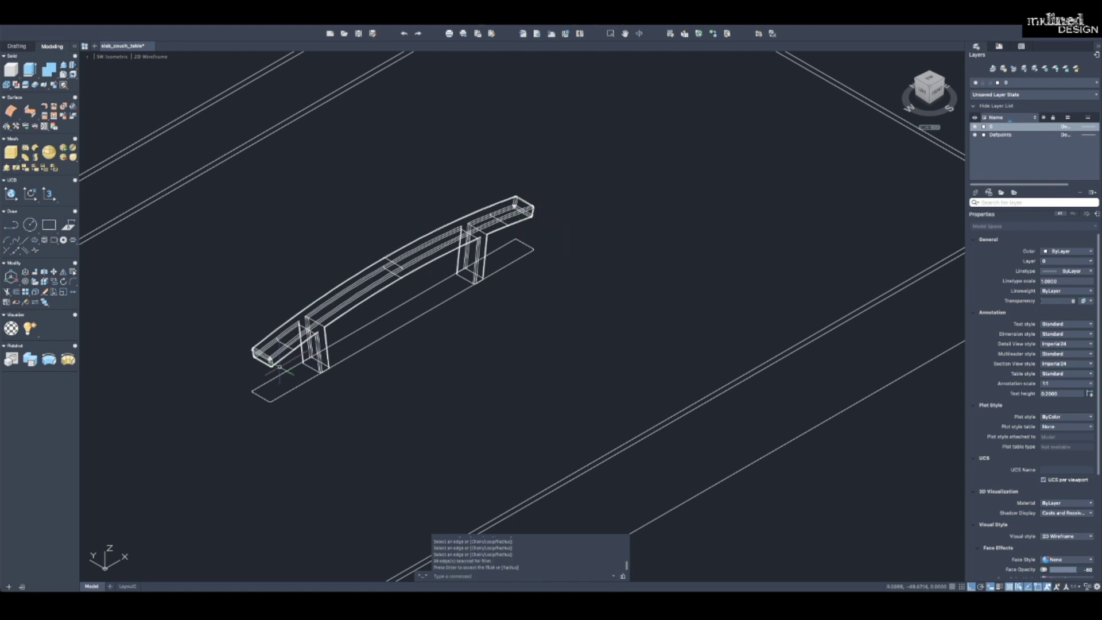
Inspect the filleted drawer pull in the Conceptual visual style and return to 2D Wireframe.
scroll(280, 370, up, 5)
scroll(238, 324, down, 3)
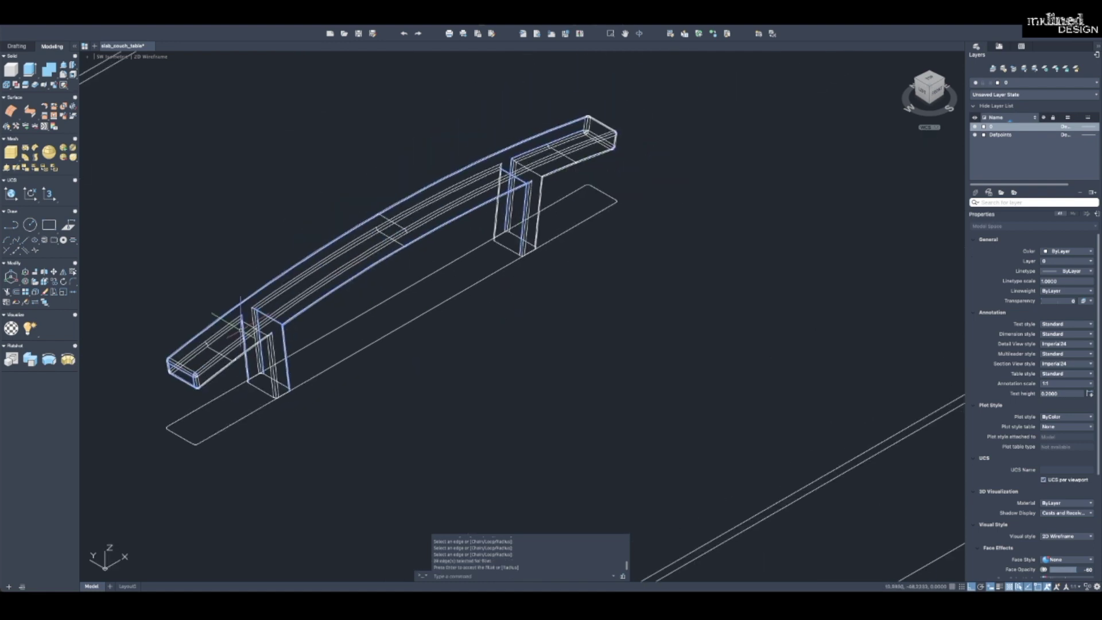
click(153, 59)
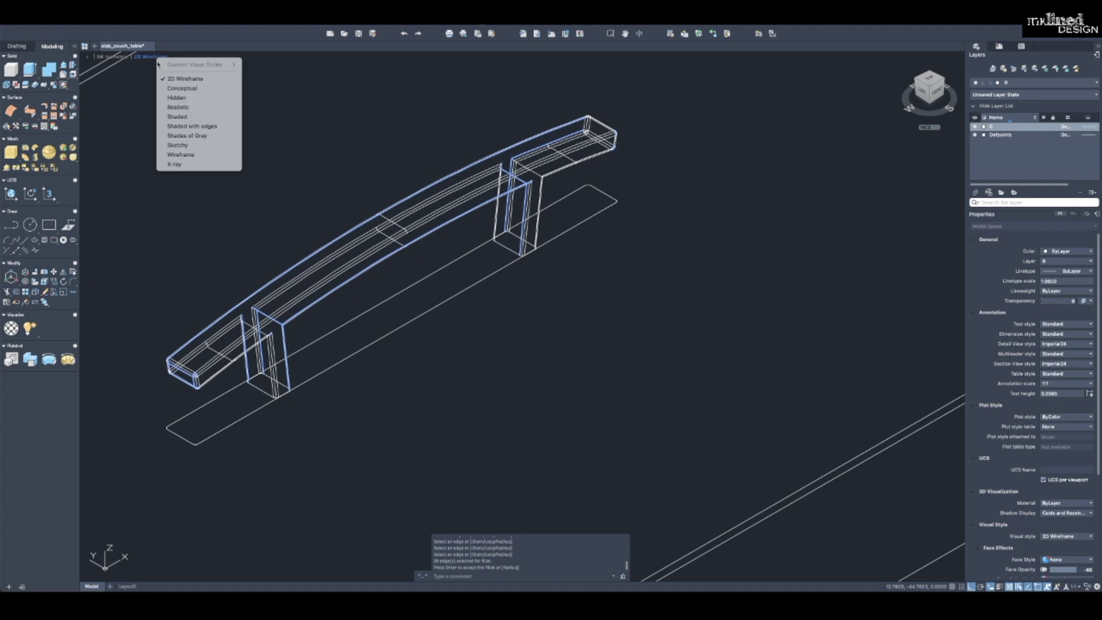
click(174, 87)
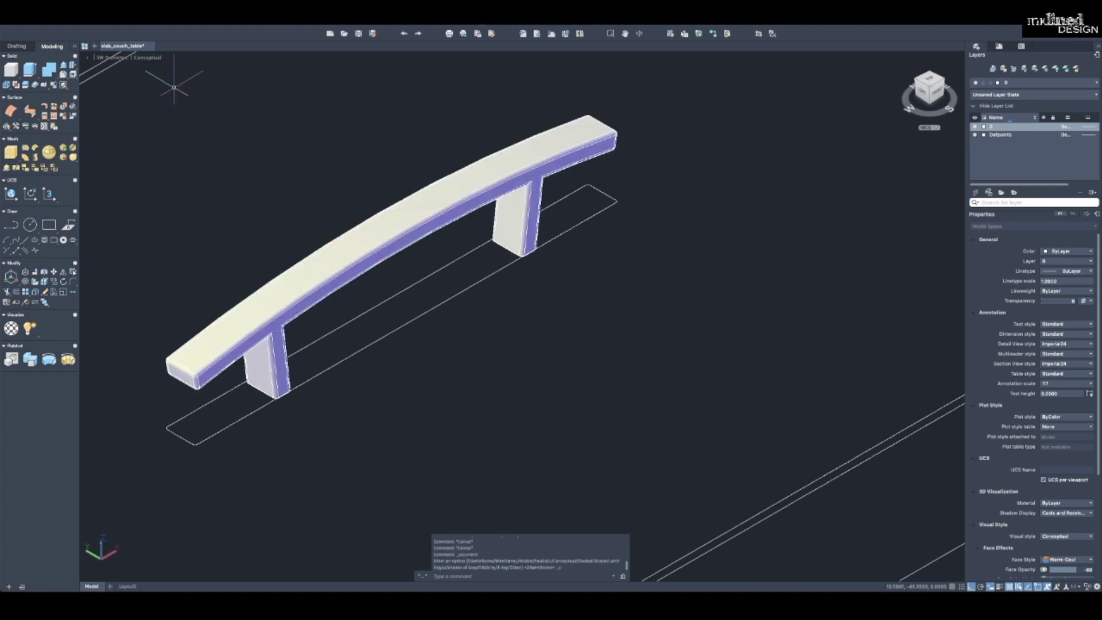
click(154, 59)
click(241, 80)
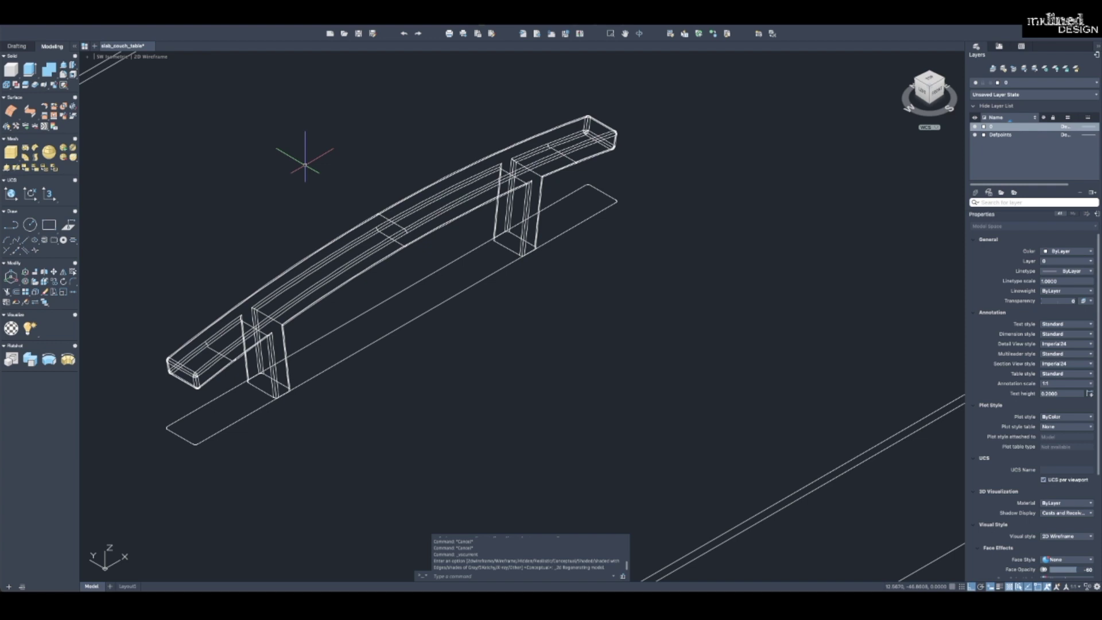
Copy the drawer pull from the front-edge midpoint of the bottom drawer's pull outline to the matching midpoint on the middle drawer.
scroll(305, 164, down, 6)
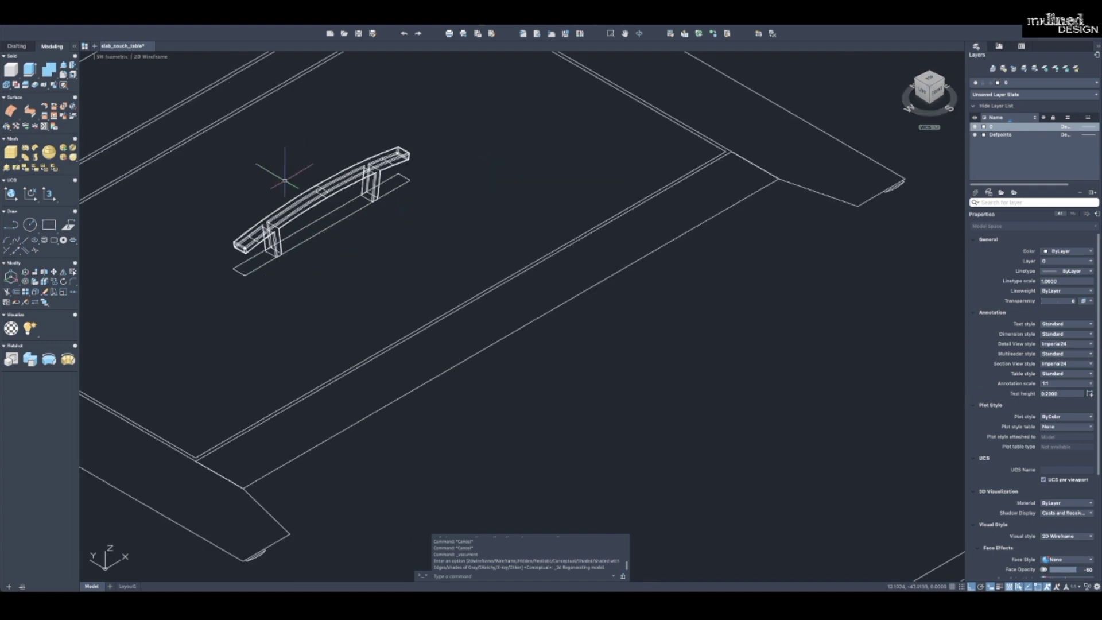
key(Escape)
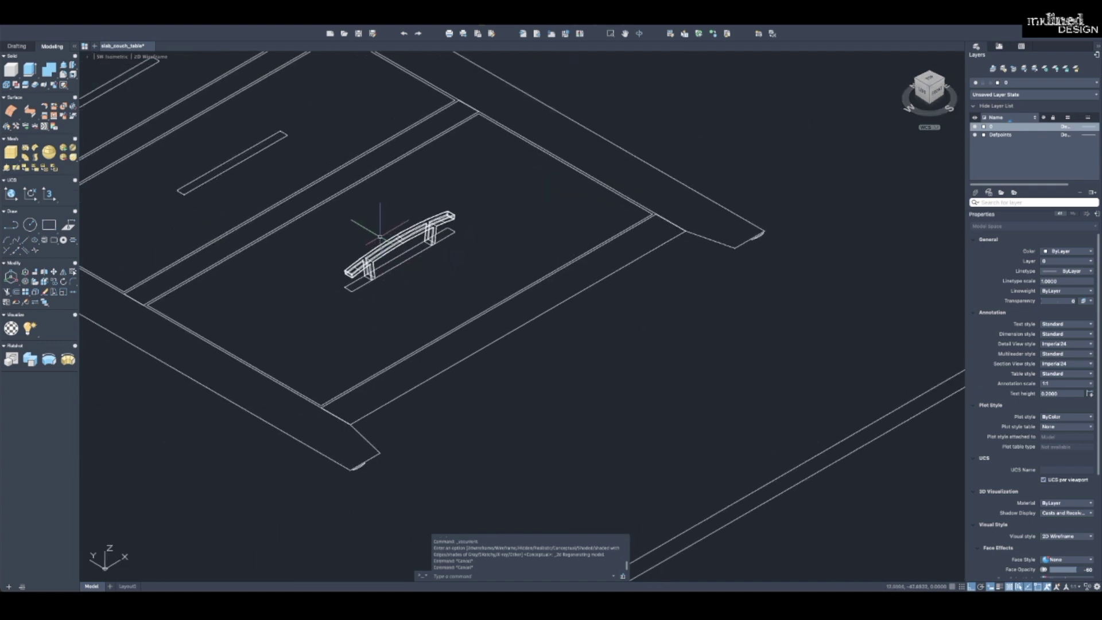
text(CO)
key(Return)
click(401, 241)
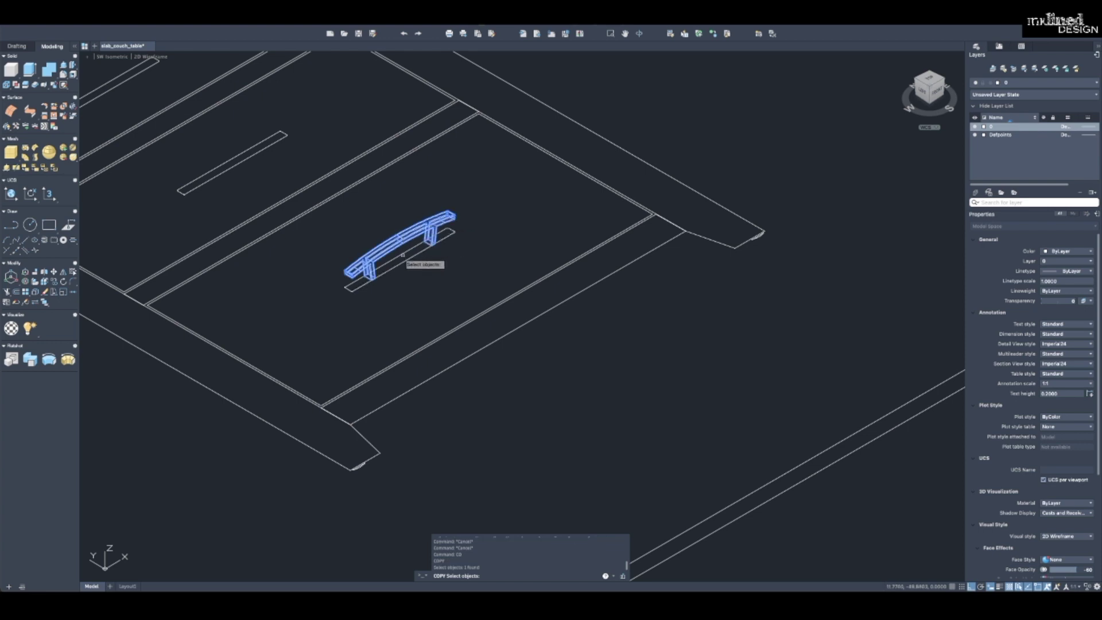
key(Return)
scroll(402, 255, up, 2)
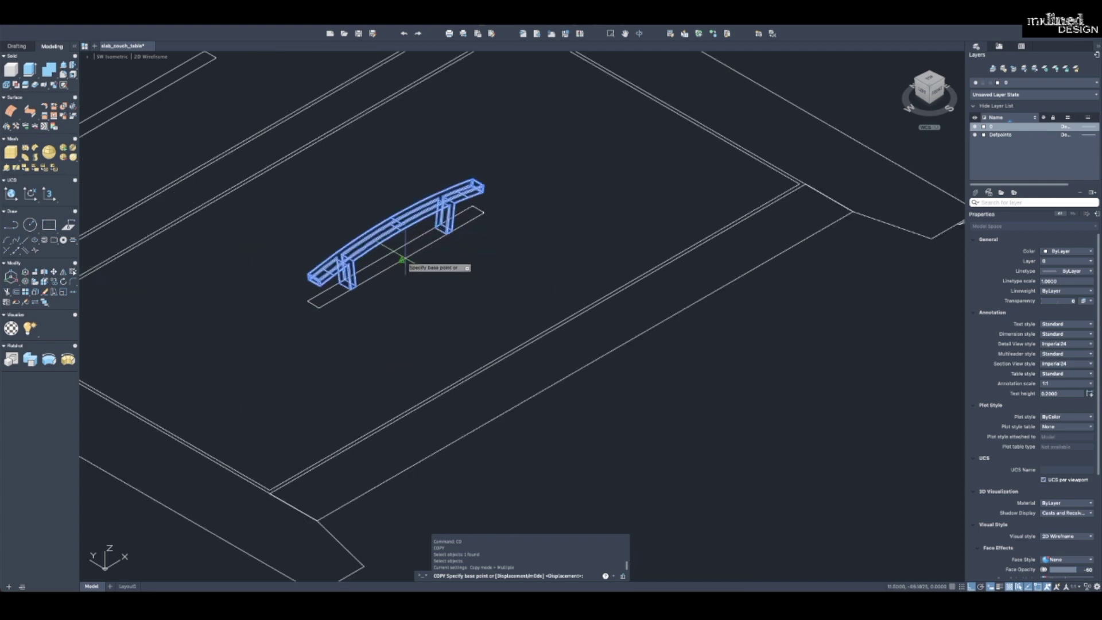
click(402, 260)
scroll(403, 262, down, 3)
scroll(355, 230, up, 3)
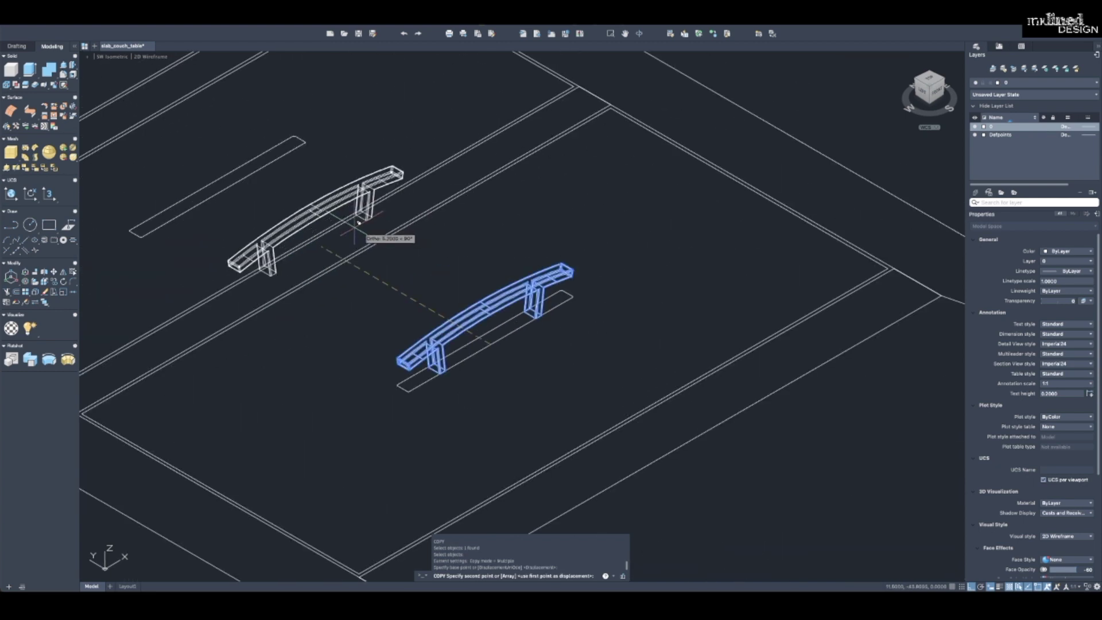
click(223, 190)
Place another copy of the pull at the front-edge midpoint of the top drawer's pull outline and end the copying.
scroll(223, 190, up, 5)
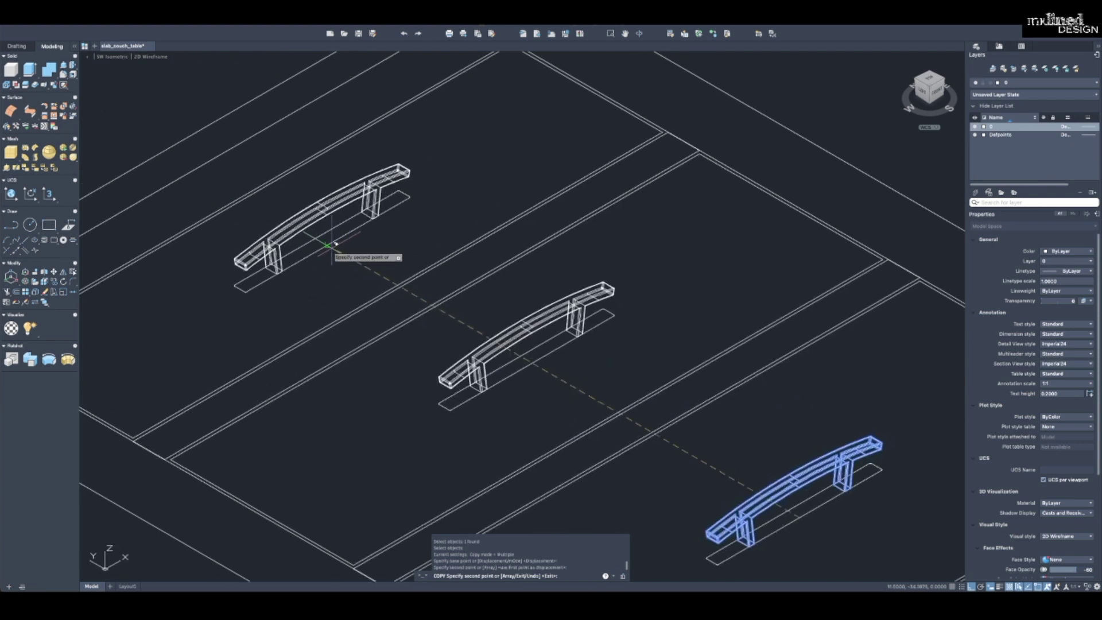
click(332, 245)
key(Escape)
key(Escape)
key(Escape)
key(Escape)
key(Escape)
Move all three drawer pulls 50 units in the negative X direction onto the 3D cabinet's drawer fronts.
scroll(331, 246, down, 4)
text(m)
key(Return)
click(337, 172)
click(420, 209)
click(401, 235)
click(513, 282)
scroll(514, 281, down, 3)
key(Return)
click(495, 365)
text(1)
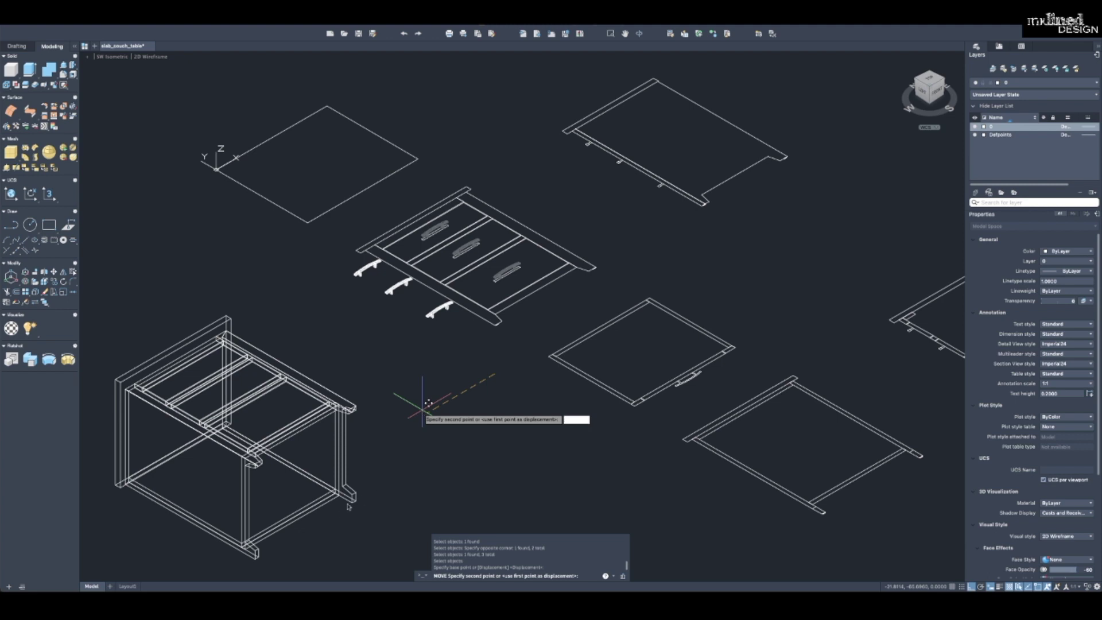
scroll(402, 425, down, 3)
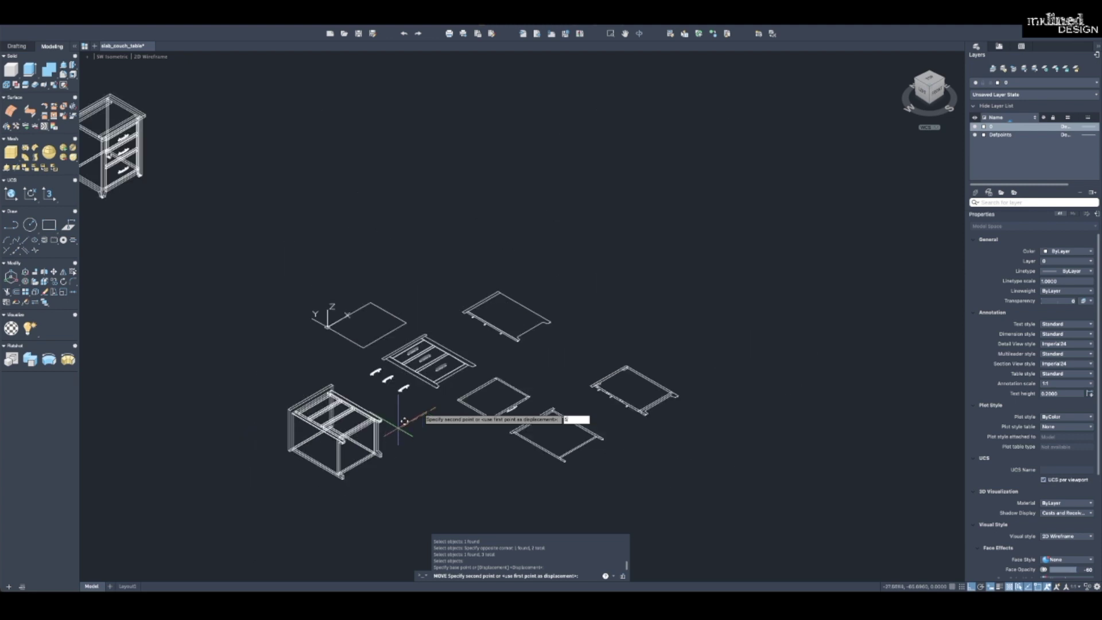
text(0)
key(Return)
scroll(355, 436, up, 5)
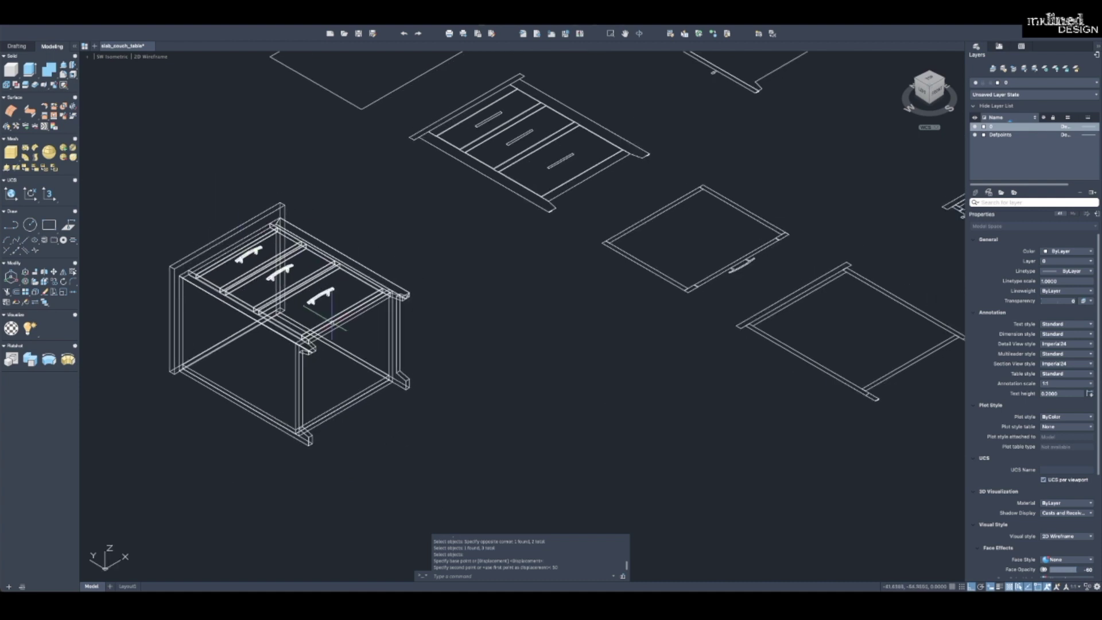
scroll(357, 303, down, 3)
middle_drag(380, 255, 359, 272)
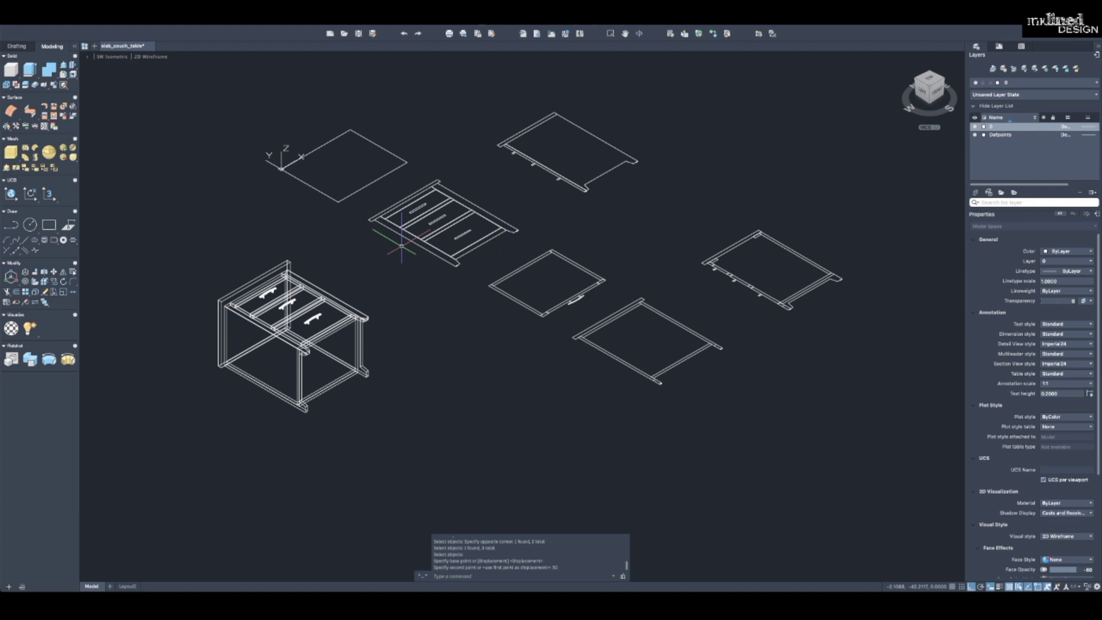
mouse_move(46, 71)
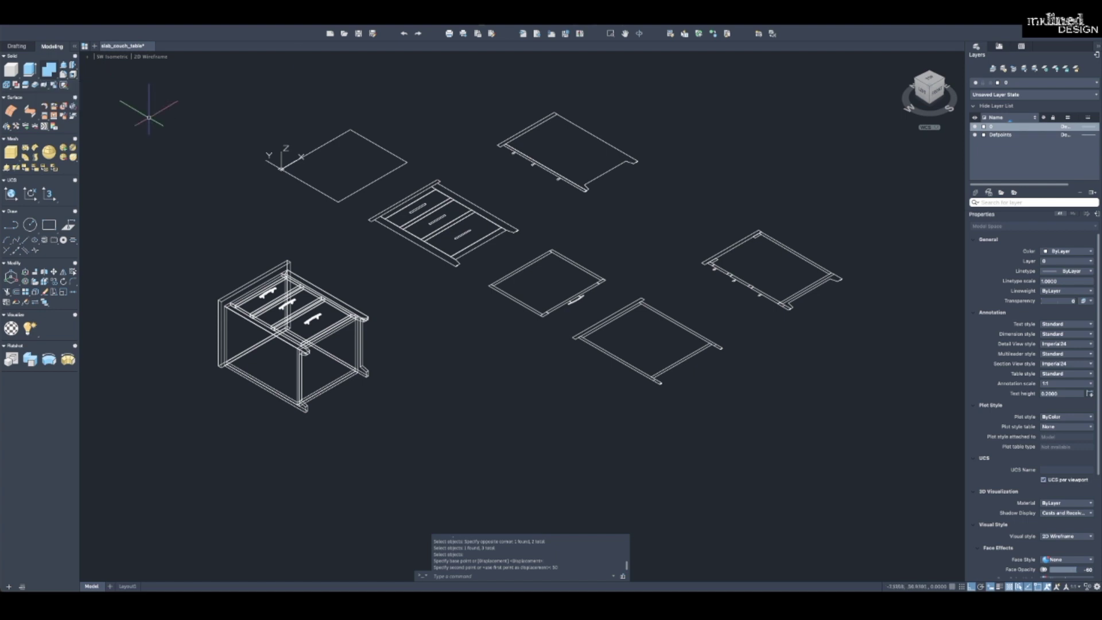
key(Escape)
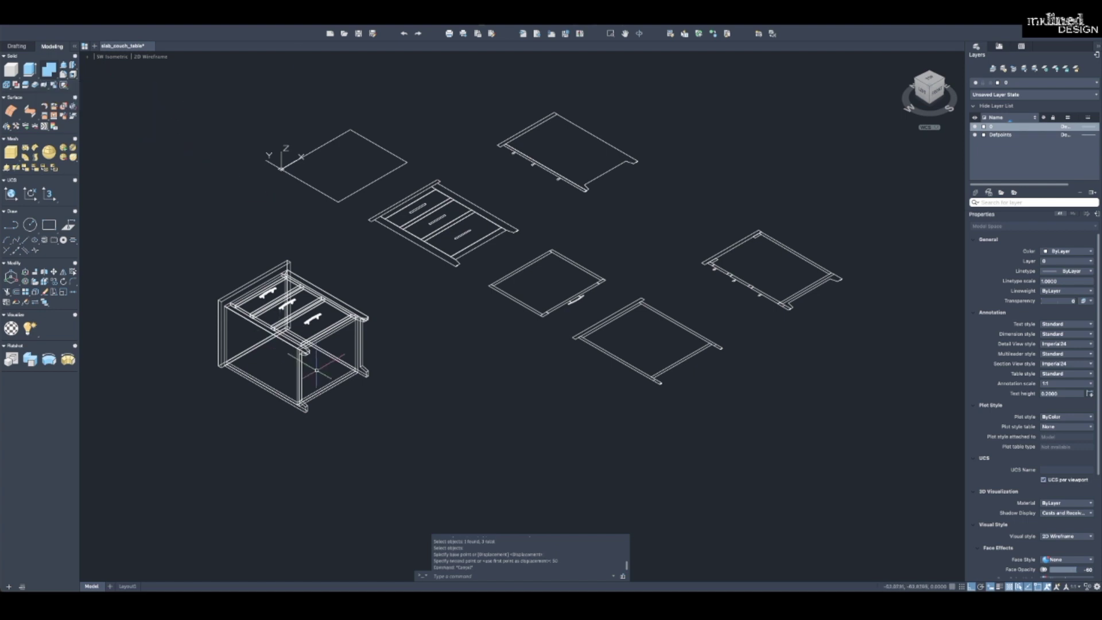
Rotate the whole 3D cabinet with its pulls 90 degrees about the X axis through its lower leg corner using ROTATE3D.
middle_drag(322, 360, 331, 310)
key(Escape)
key(Escape)
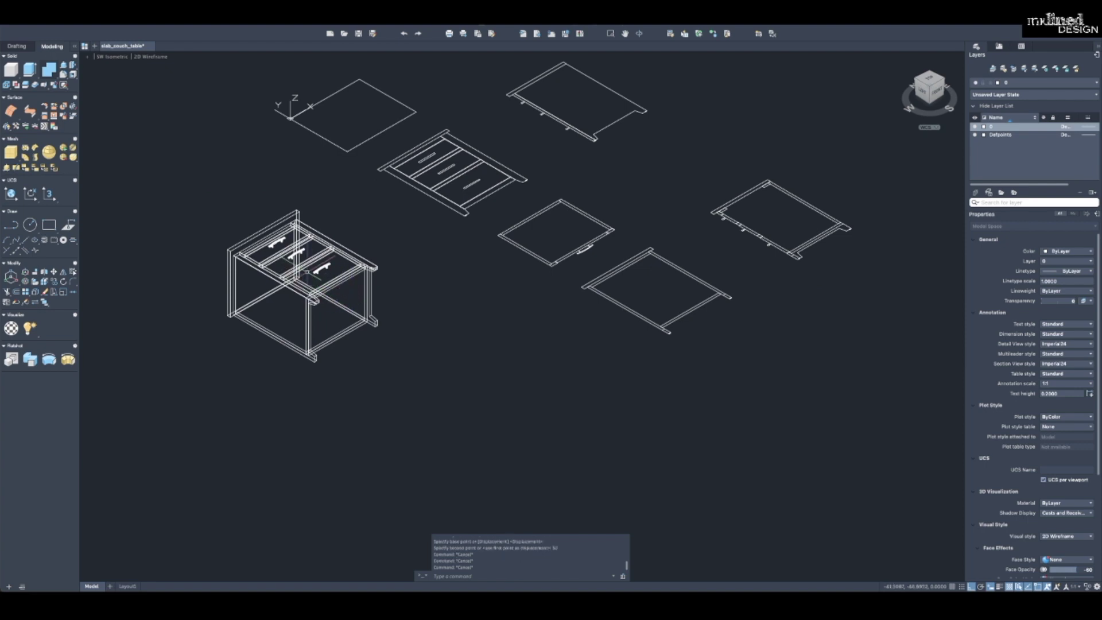
key(Escape)
key(Escape)
text(ro)
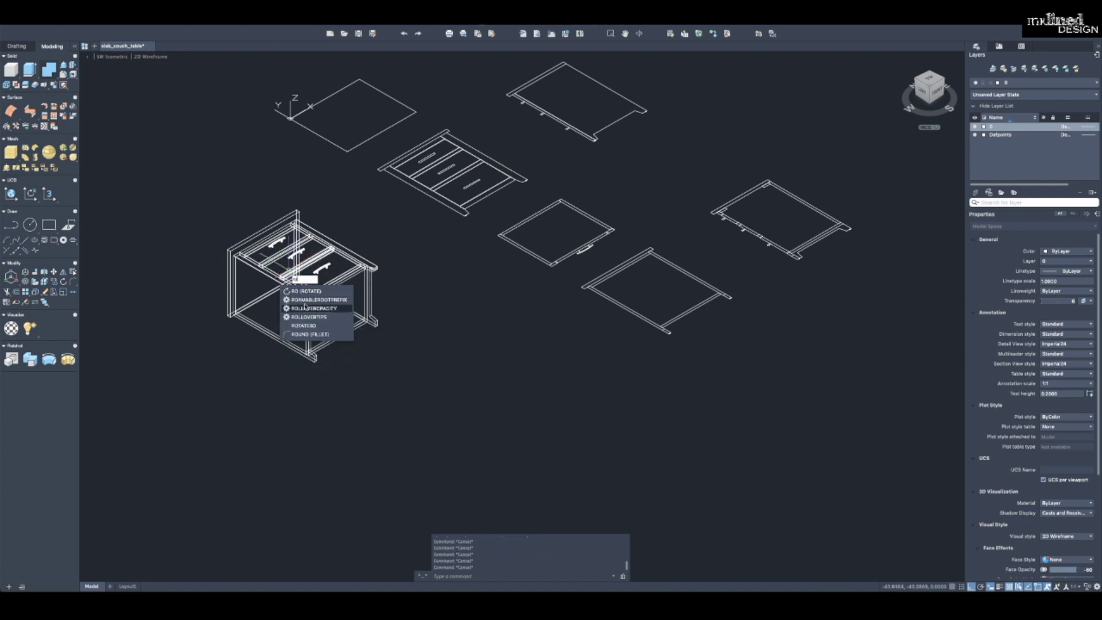
click(303, 325)
click(389, 372)
click(221, 218)
key(Return)
text(x)
key(Return)
scroll(330, 367, up, 2)
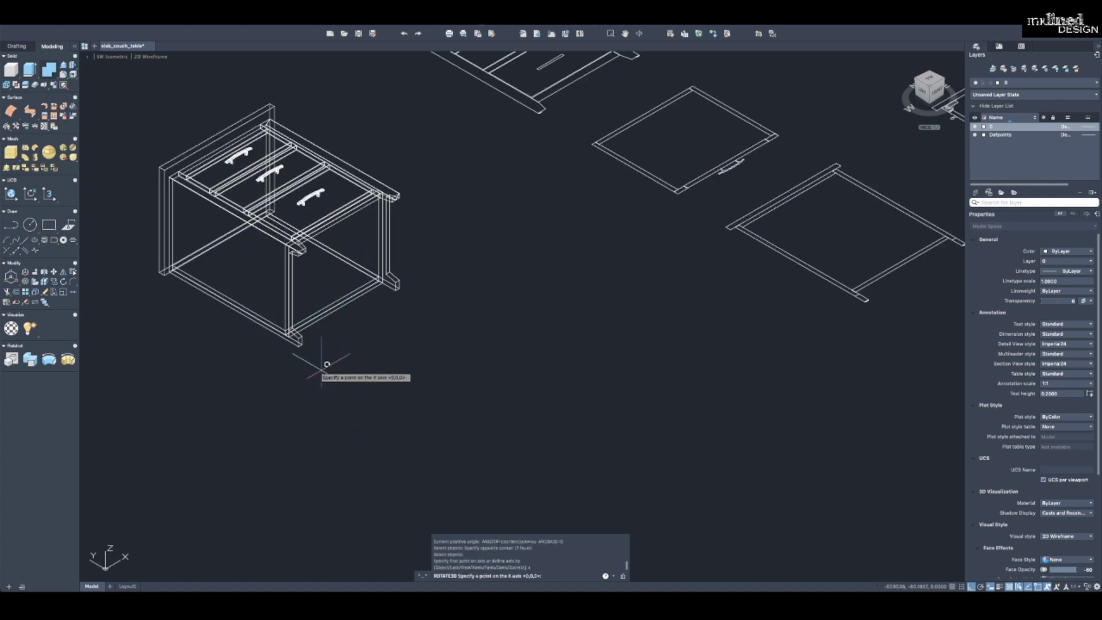
click(303, 340)
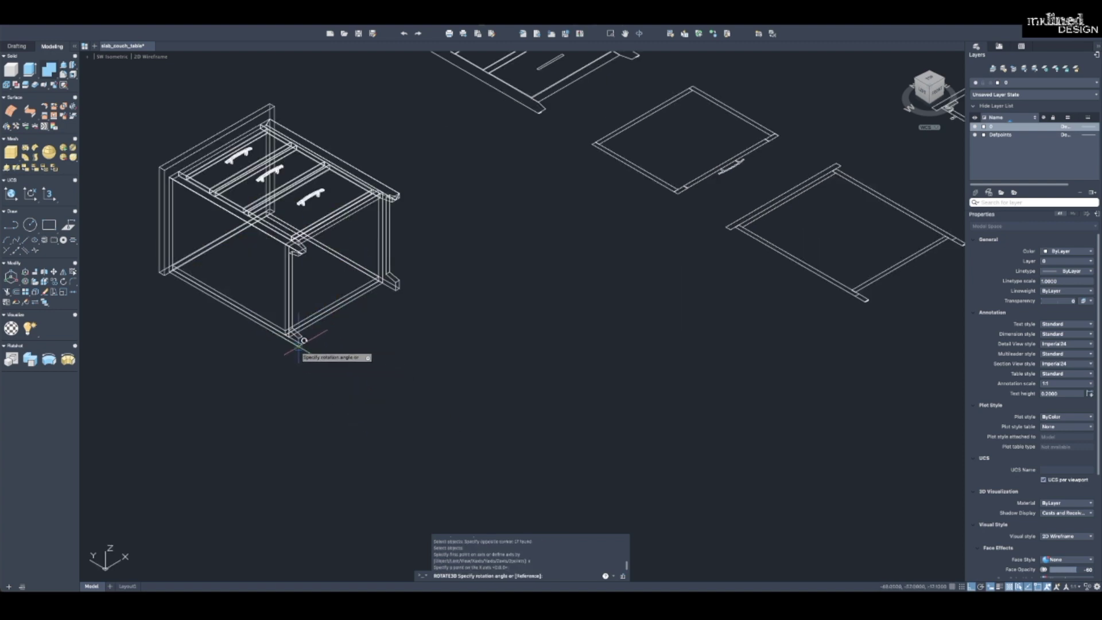
key(Return)
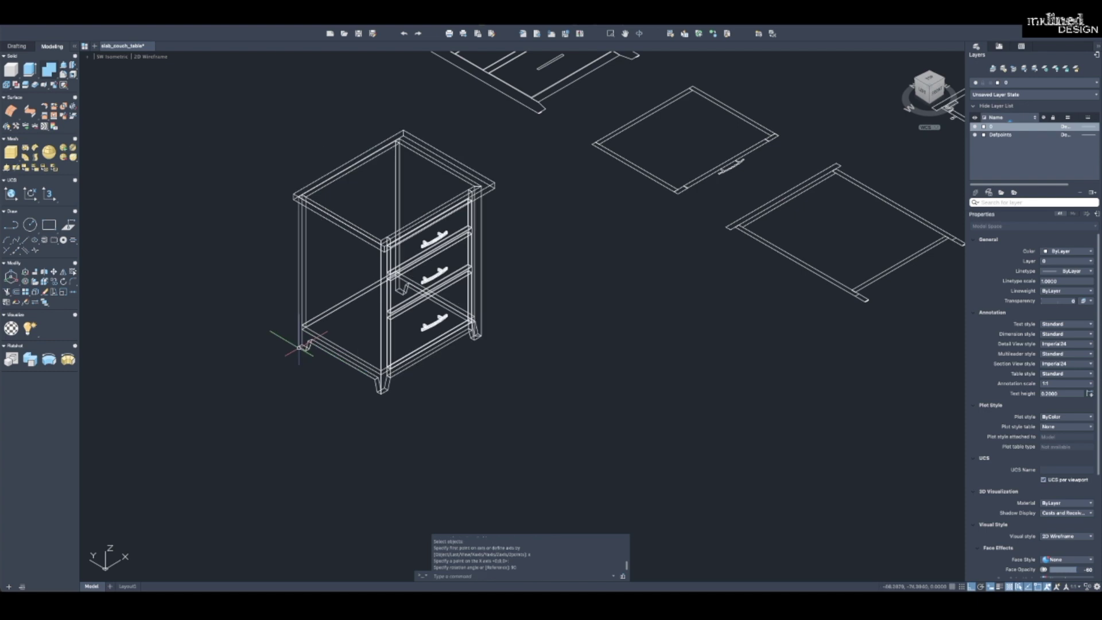
scroll(291, 343, down, 4)
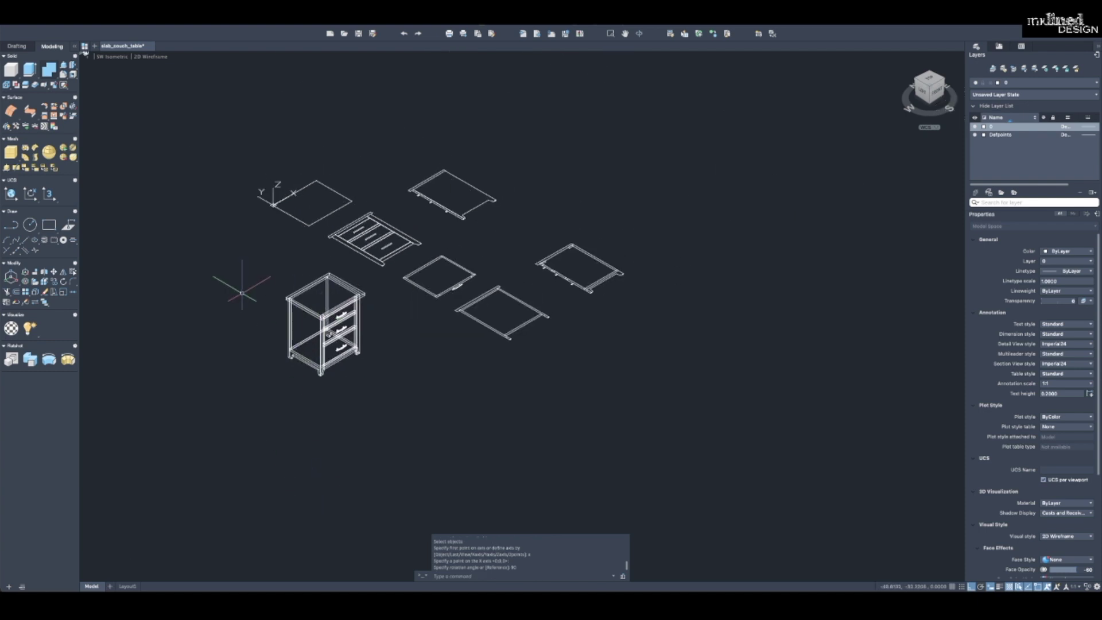
Measure along the edge of the plain rectangular top outline that lies opposite the UCS origin, starting from its outer corner.
scroll(246, 227, up, 4)
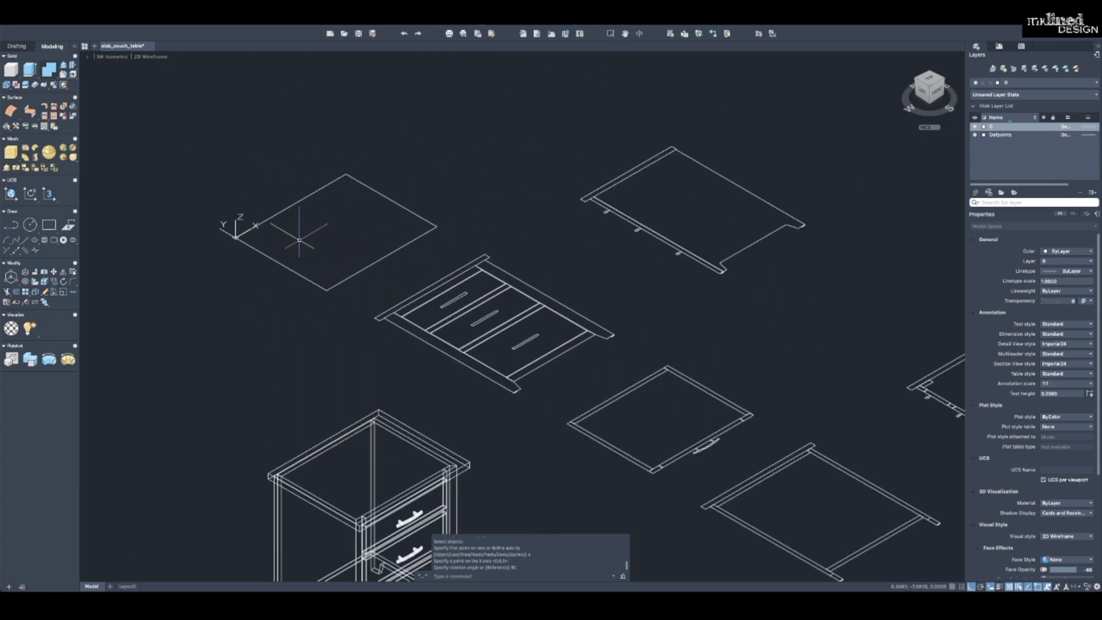
middle_drag(316, 243, 282, 274)
key(Escape)
key(Escape)
text(di)
key(Return)
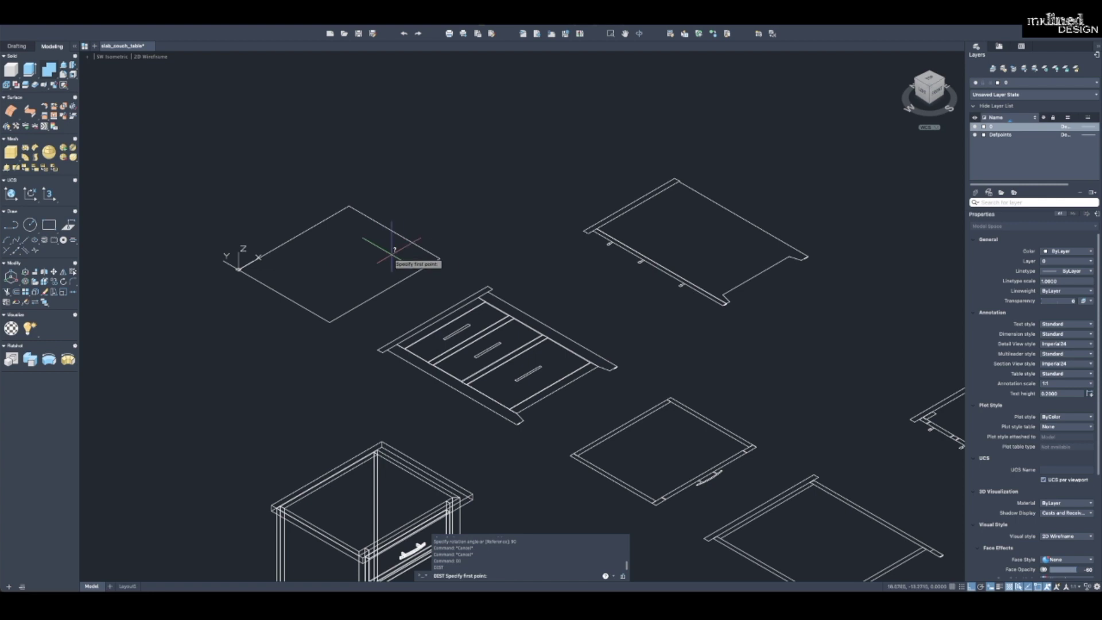
click(439, 259)
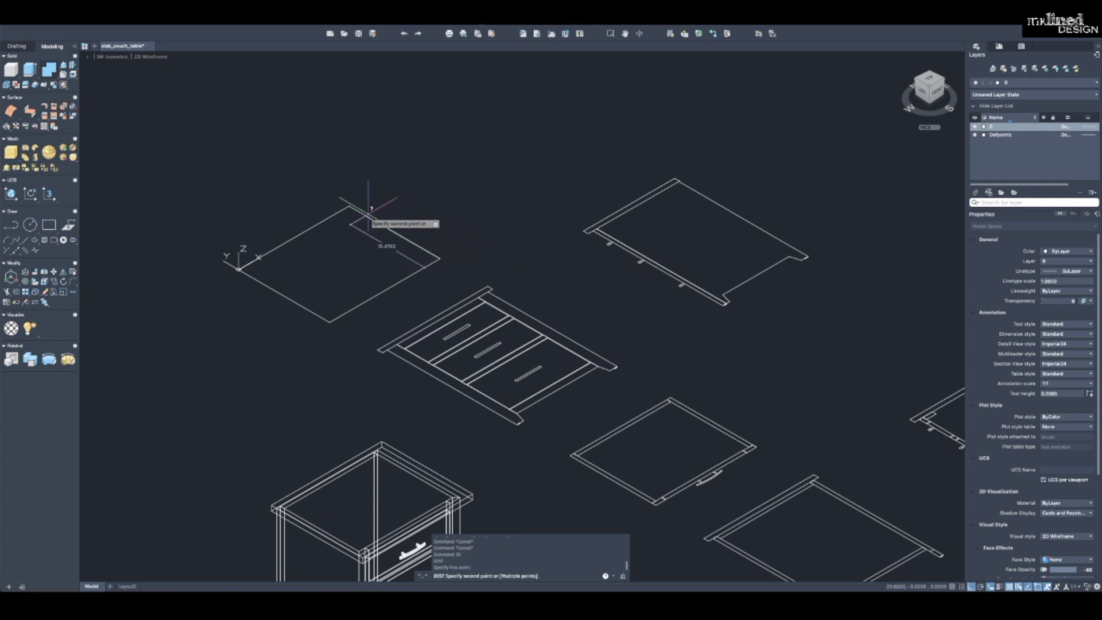
key(Escape)
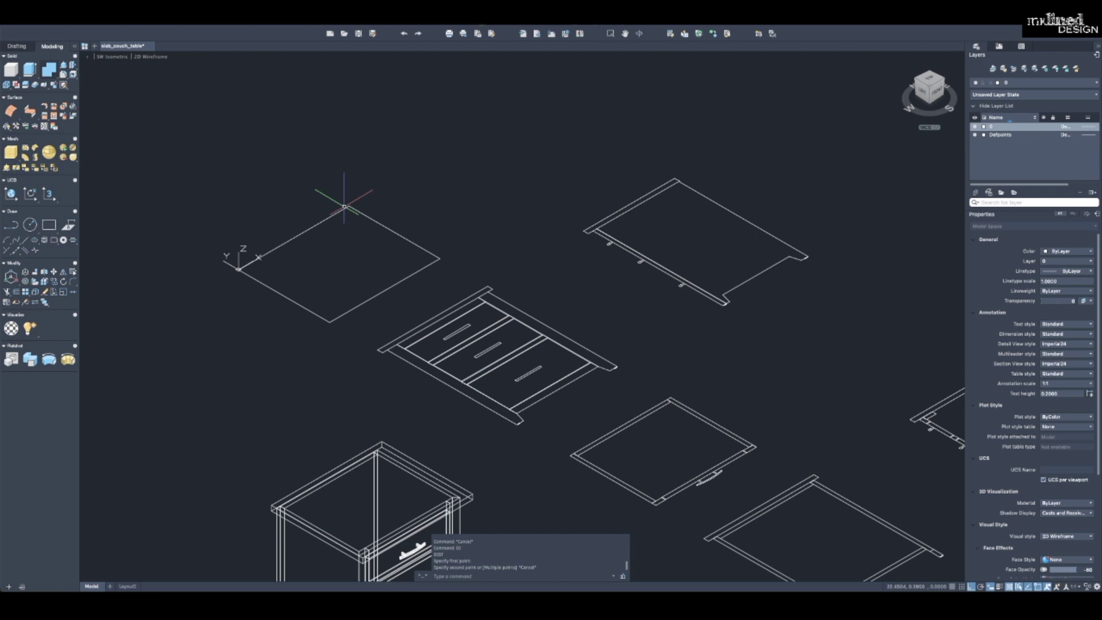
middle_drag(331, 260, 352, 238)
key(Escape)
key(Escape)
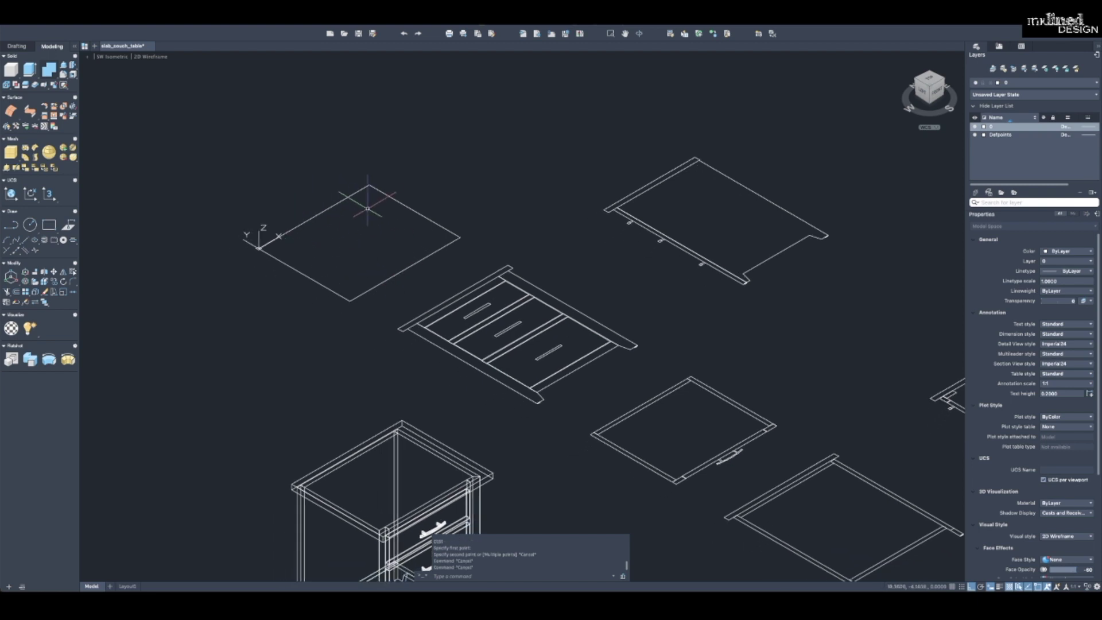
Divide the edge of the rectangular top outline opposite the UCS origin into 5 equal segments with the Divide command.
scroll(404, 206, up, 2)
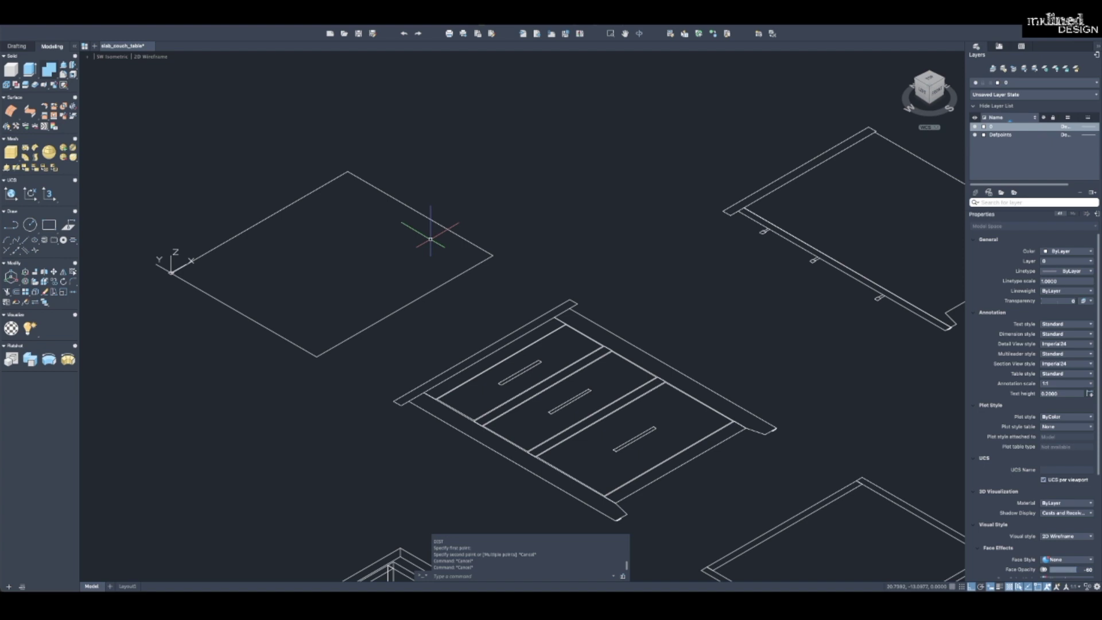
text(v)
key(Return)
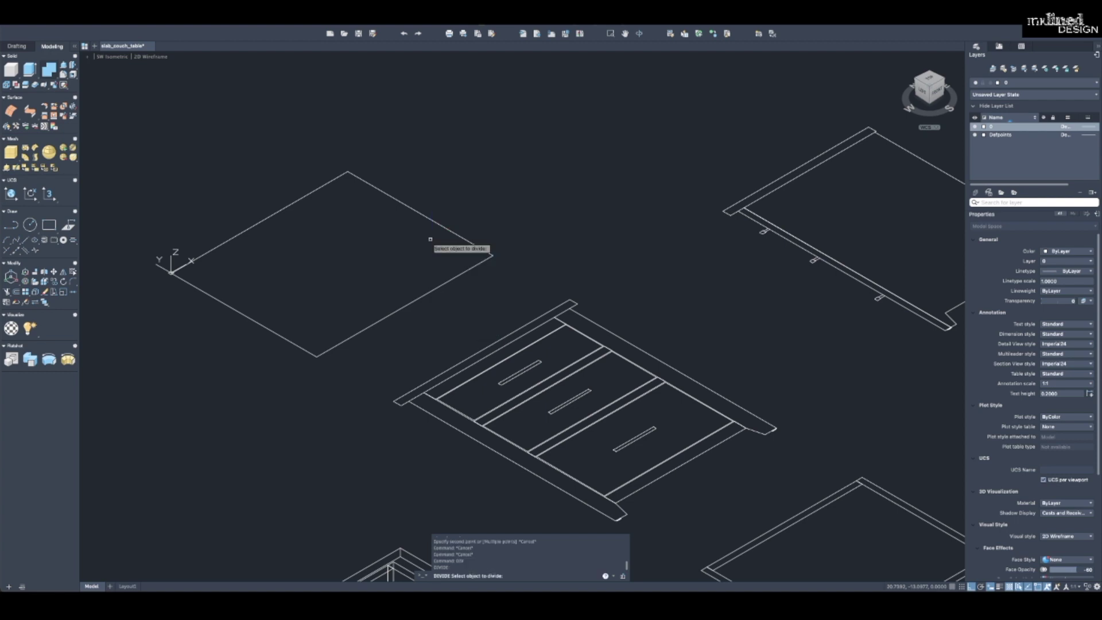
click(447, 229)
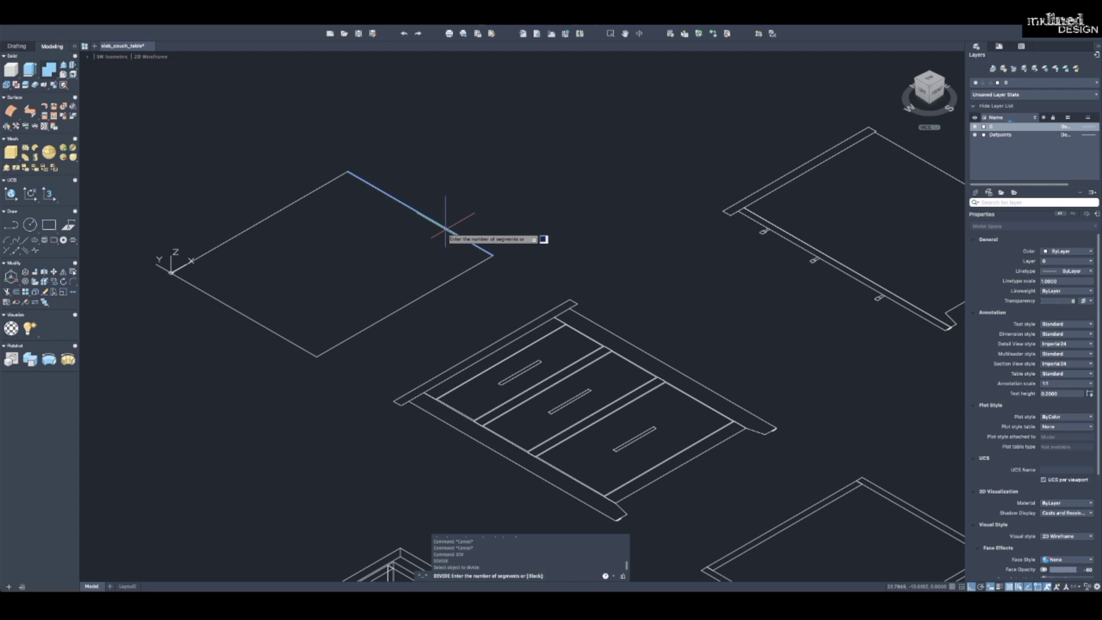
text(3)
key(Return)
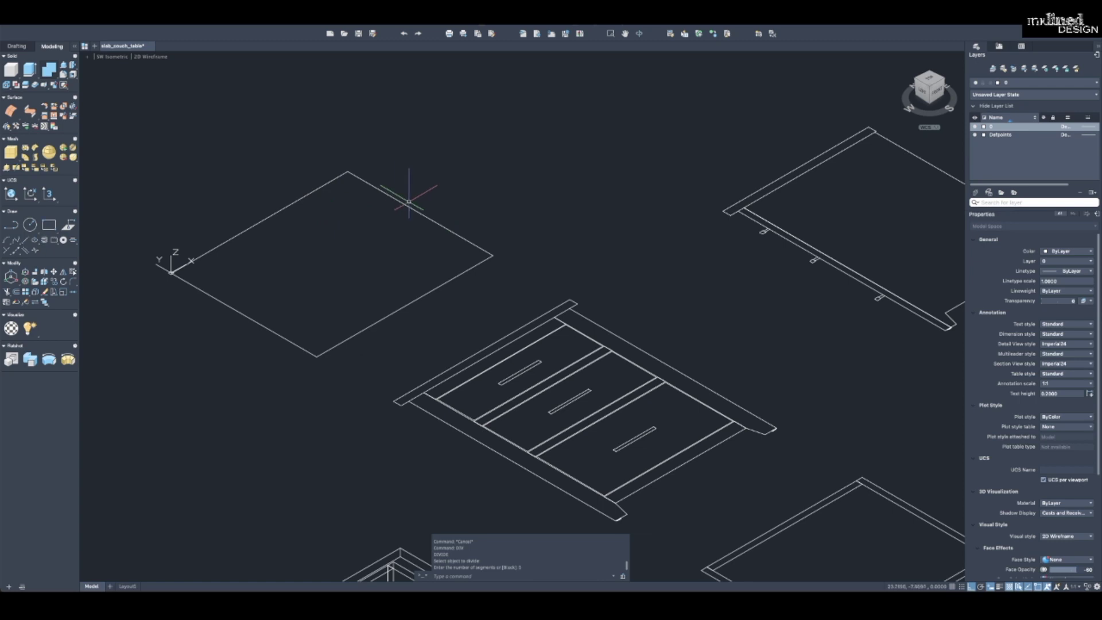
scroll(433, 215, up, 3)
scroll(443, 256, up, 4)
scroll(430, 264, down, 5)
scroll(411, 252, down, 3)
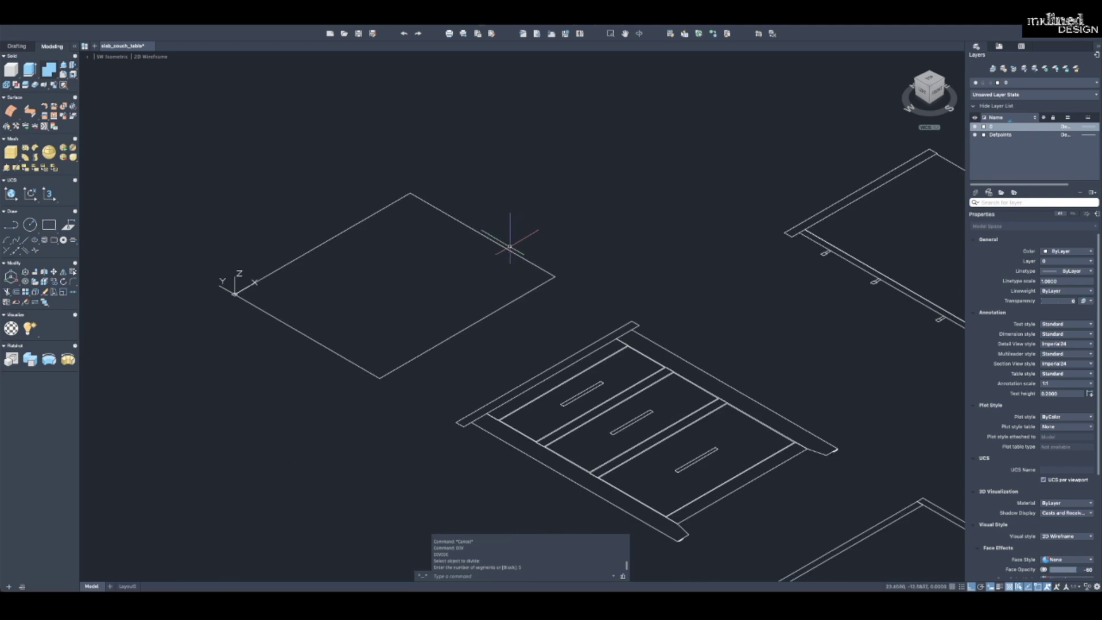
Set the point style to the X marker so the division points on the outline's edge can be seen.
text(dd)
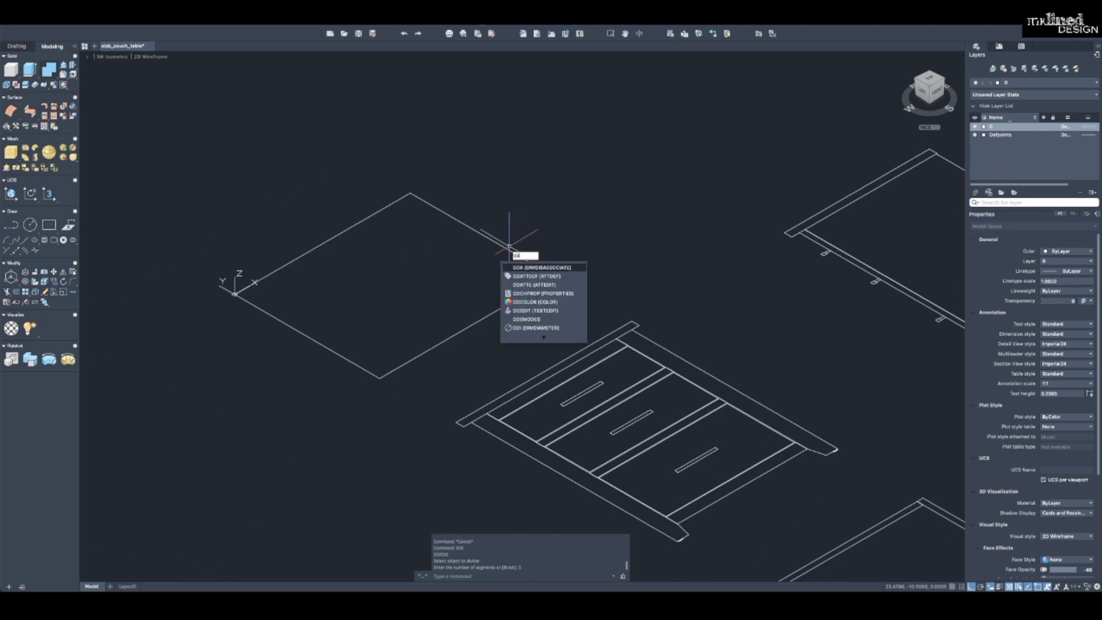
text(p)
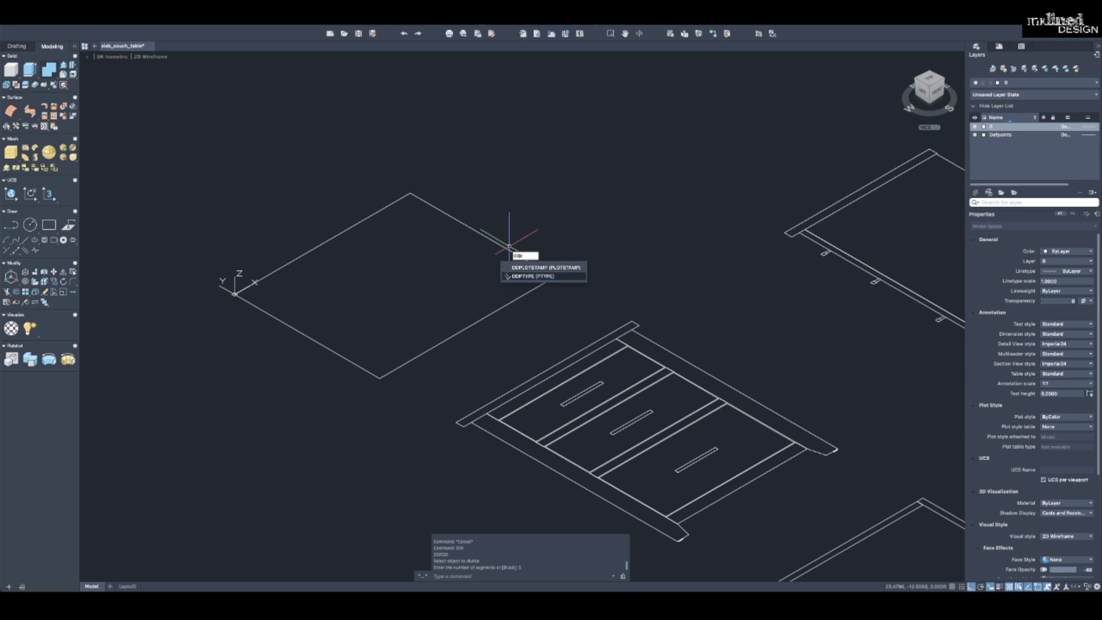
click(507, 276)
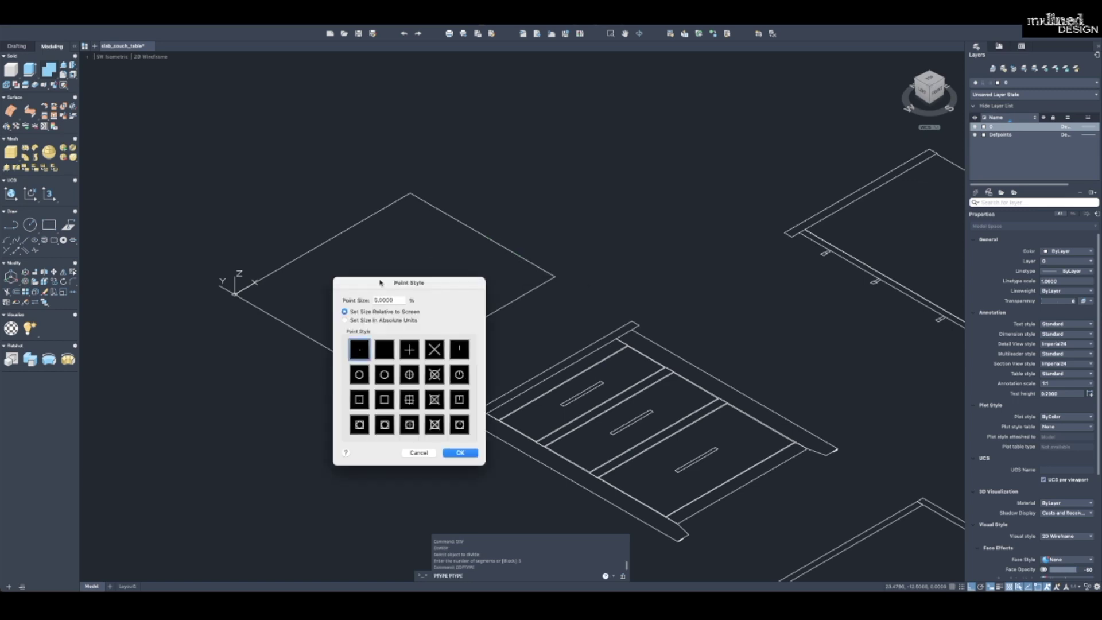
click(435, 352)
click(475, 456)
scroll(505, 253, down, 2)
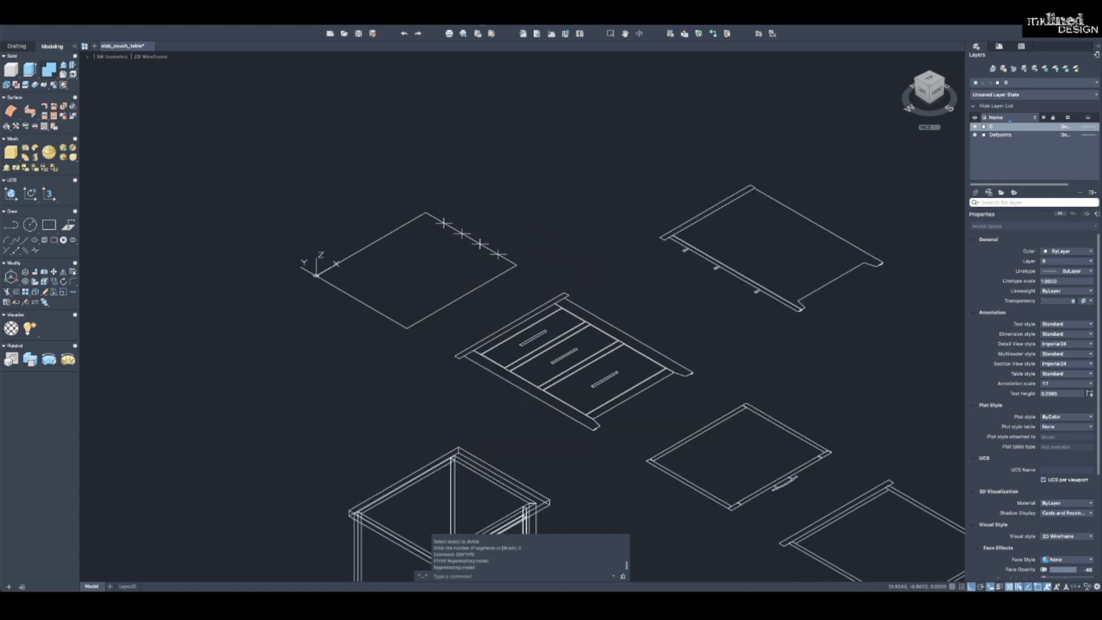
scroll(499, 256, up, 3)
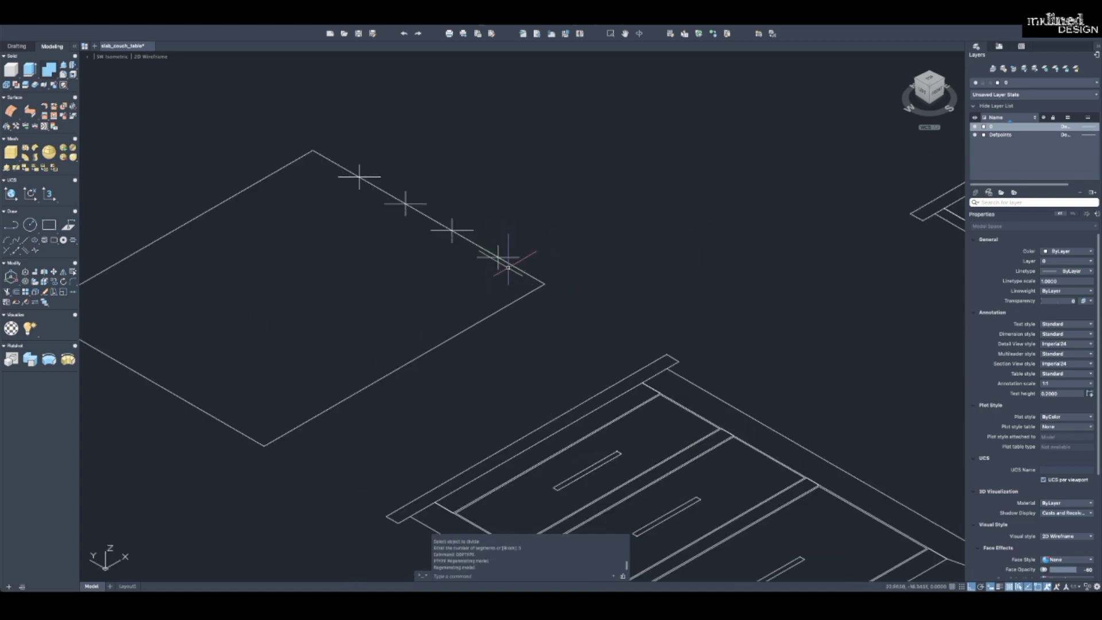
Measure the distance from the last division point to the outline's outer corner.
key(Escape)
key(Escape)
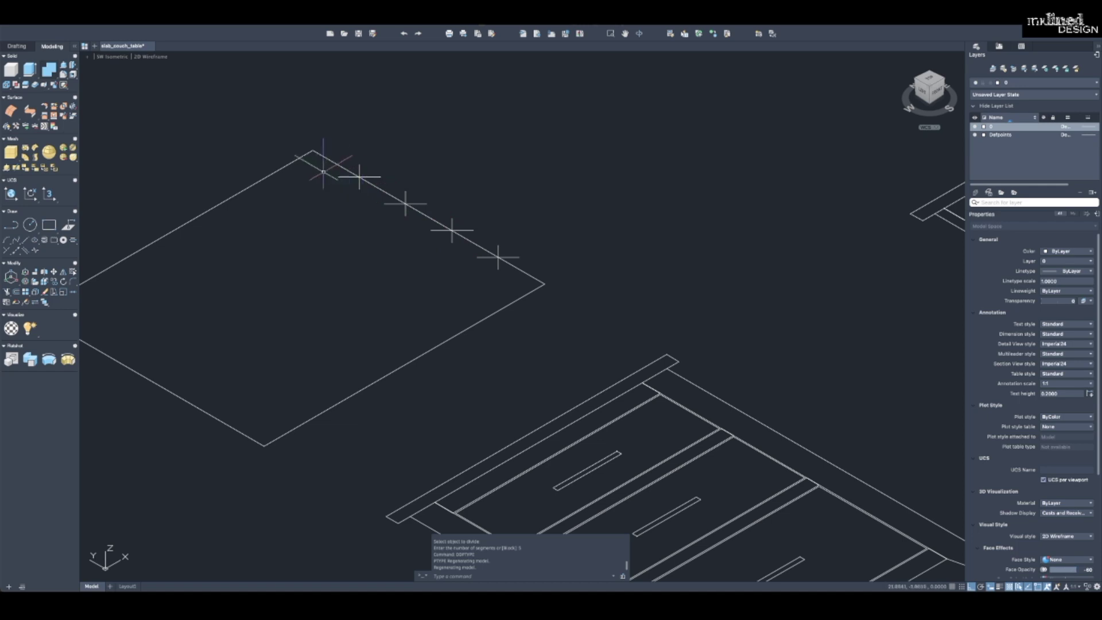
scroll(493, 245, up, 2)
text(di)
key(Return)
click(504, 265)
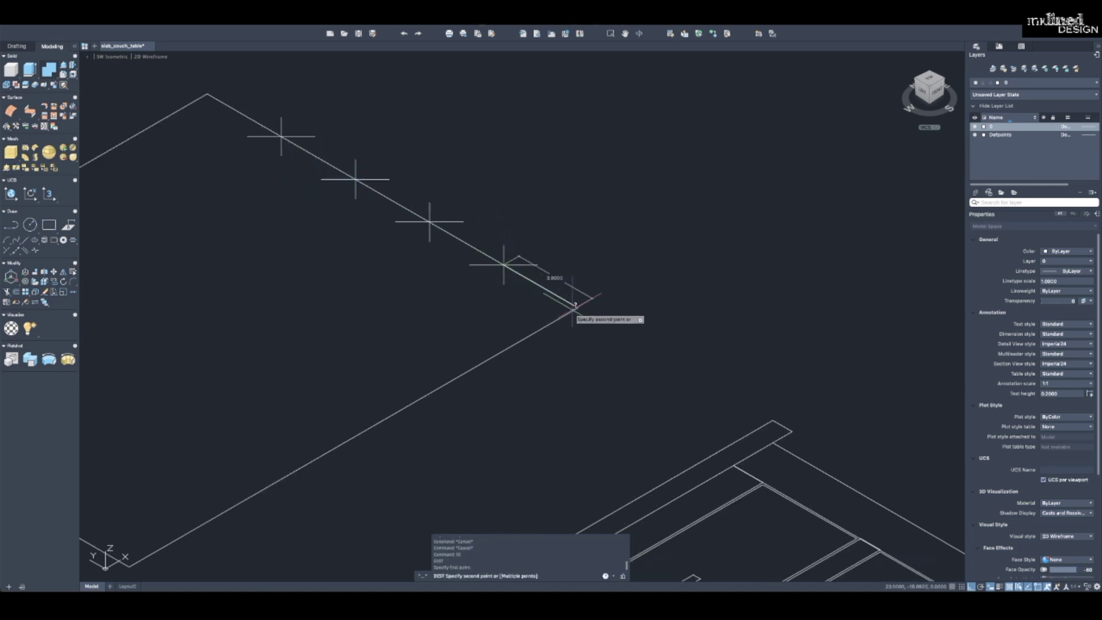
key(Escape)
Try a construction line along the X direction through the division point nearest the outline's outer corner, and erase it.
scroll(574, 293, down, 3)
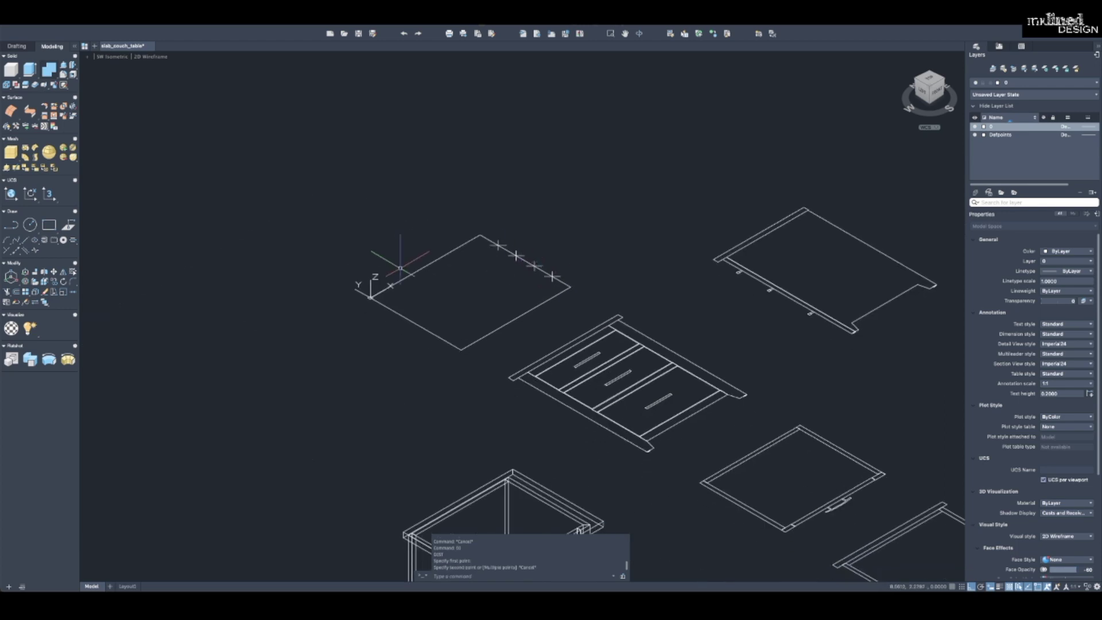
middle_drag(396, 260, 387, 242)
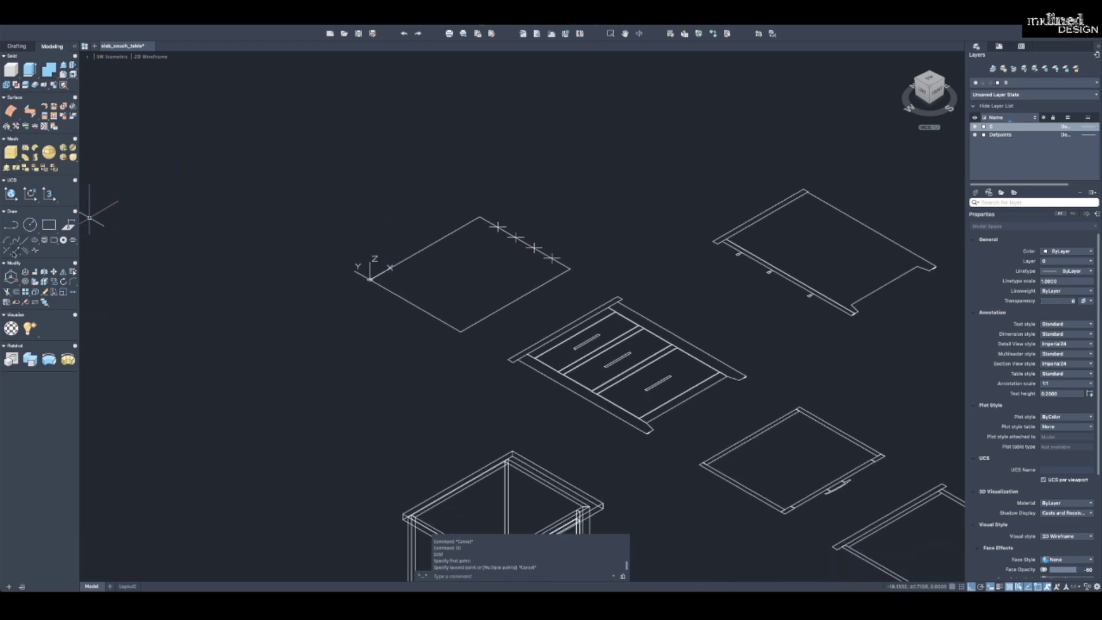
click(15, 251)
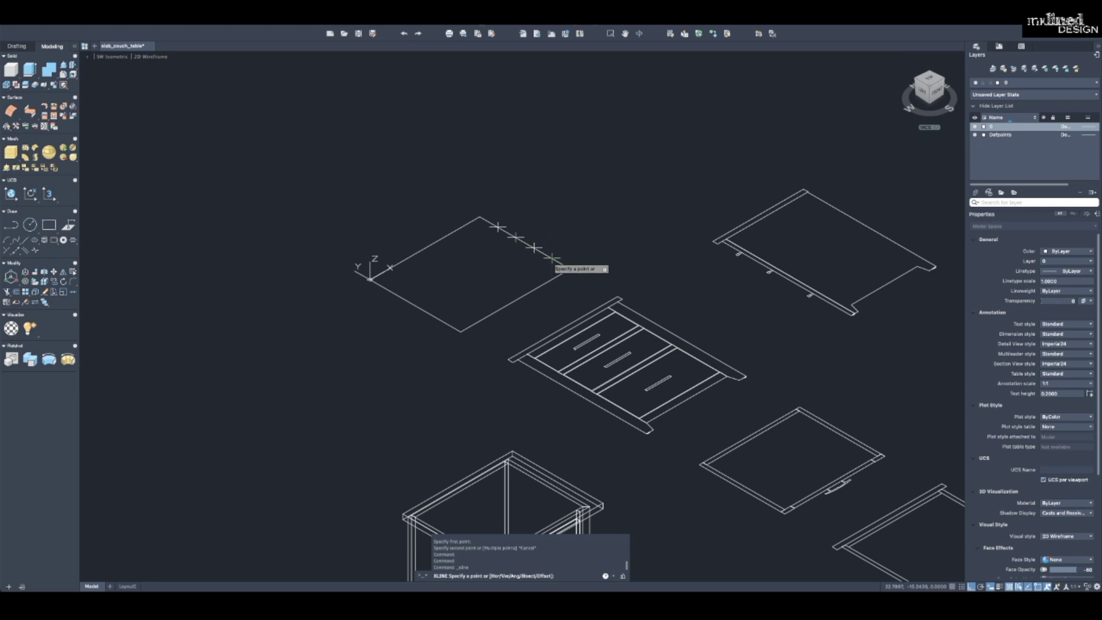
click(552, 259)
click(458, 310)
key(Escape)
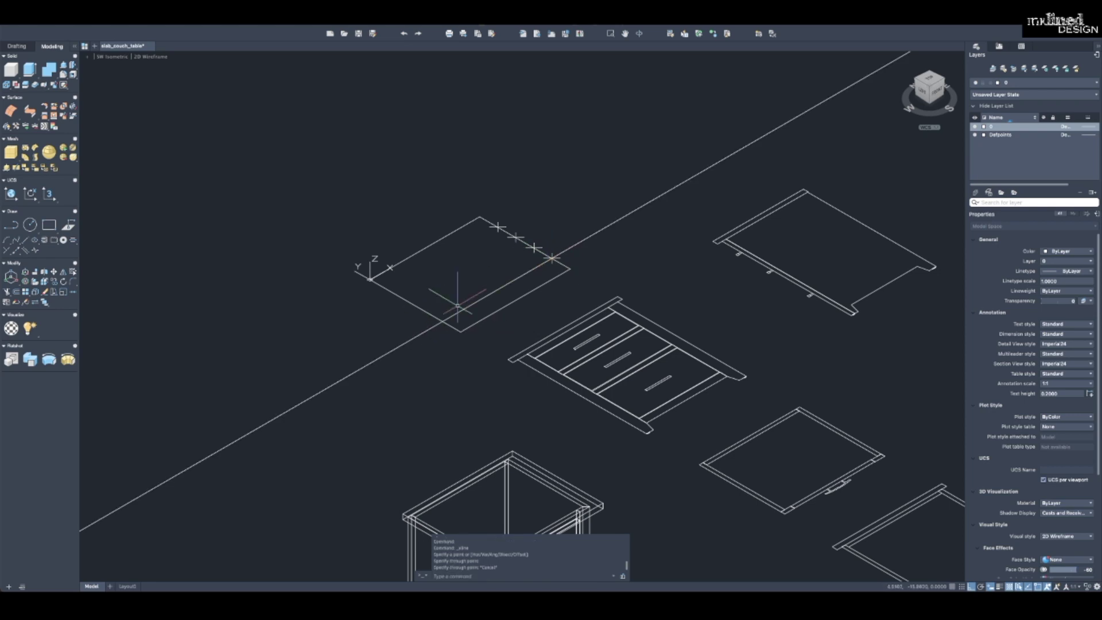
click(486, 296)
text(e)
key(Return)
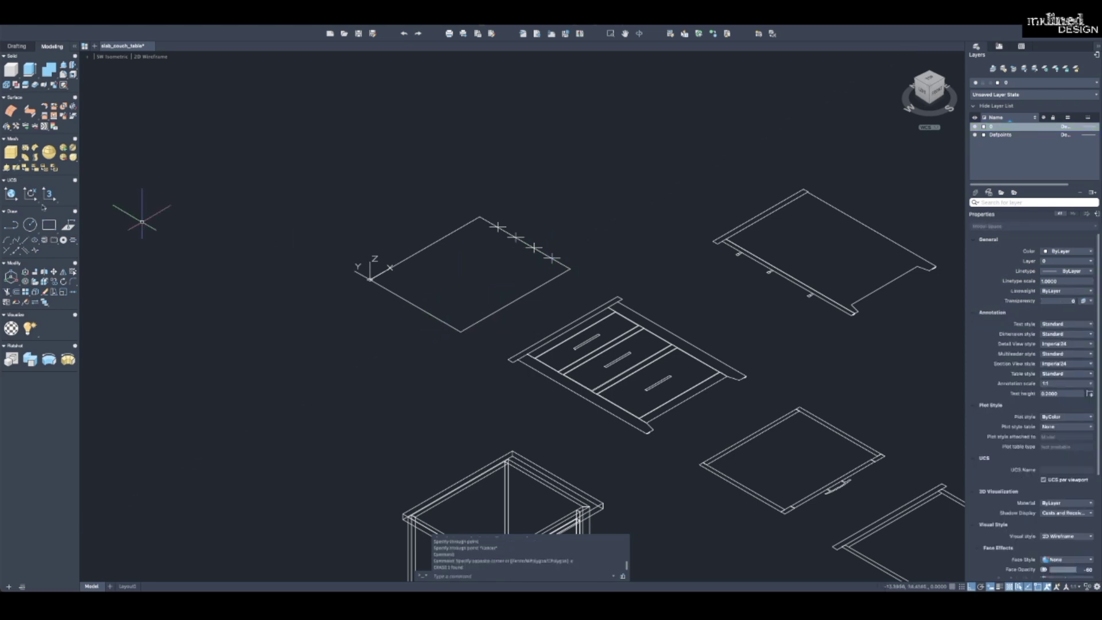
Draw a line from the division point nearest the outer corner across the top outline, perpendicular to the opposite edge.
text(l)
key(Return)
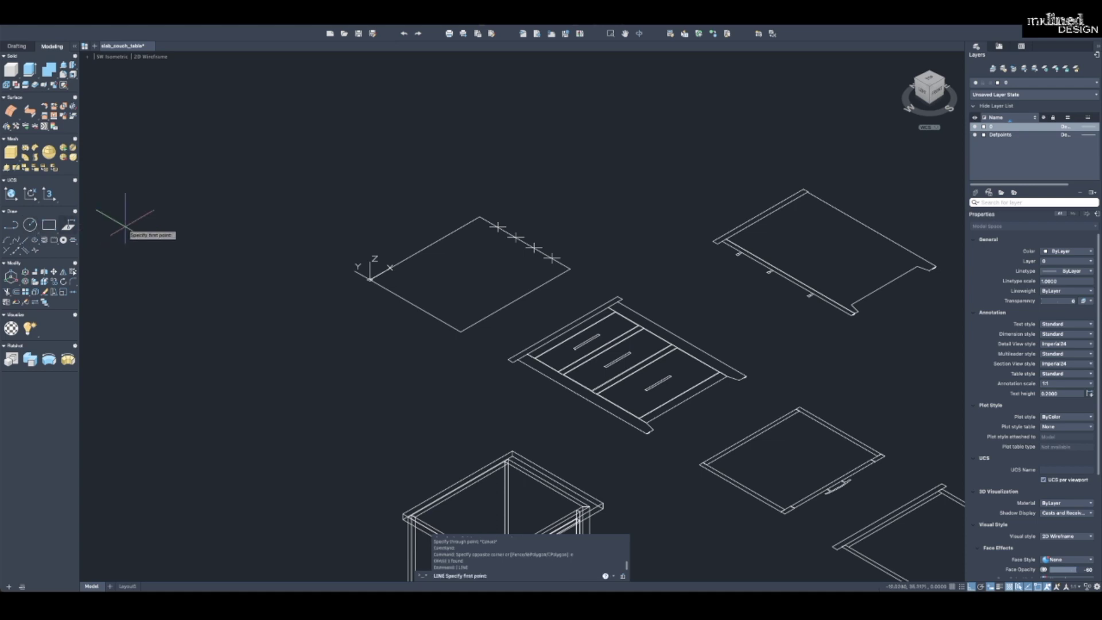
click(553, 258)
key(Escape)
key(Escape)
key(Escape)
key(Escape)
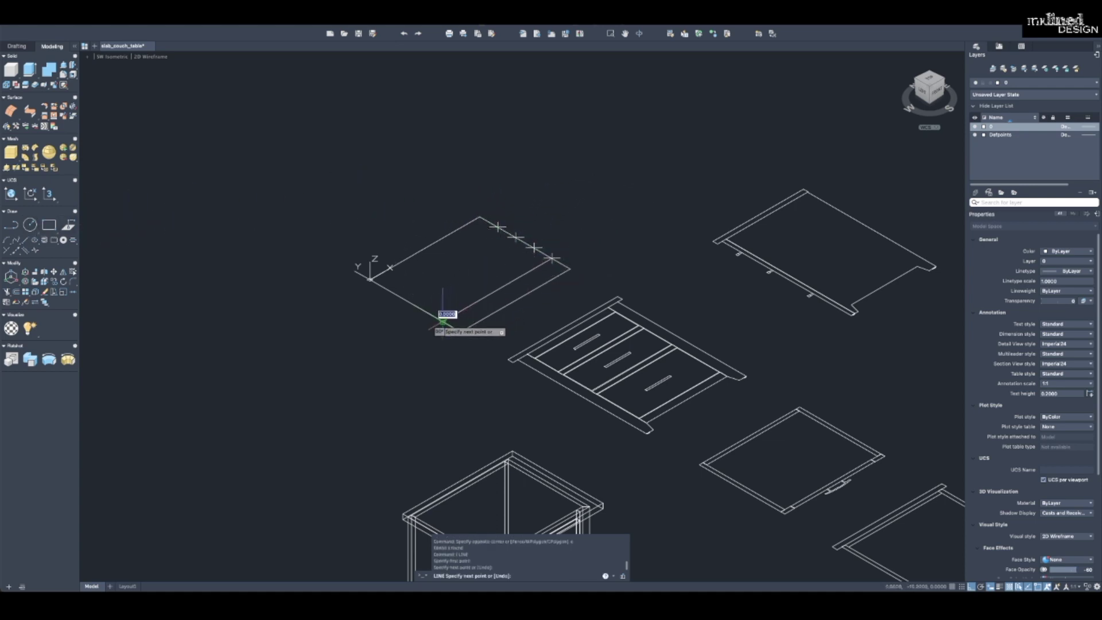
Copy the board line from its division point to the other three division points and end the copying.
text(co)
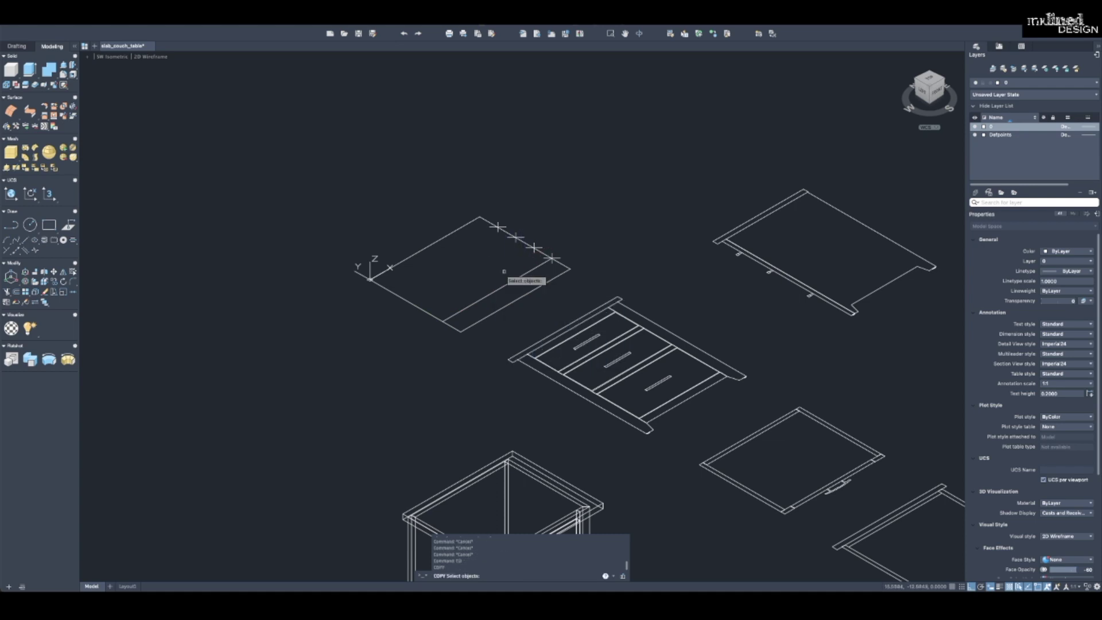
key(Return)
click(577, 307)
click(491, 253)
key(Return)
scroll(548, 259, up, 4)
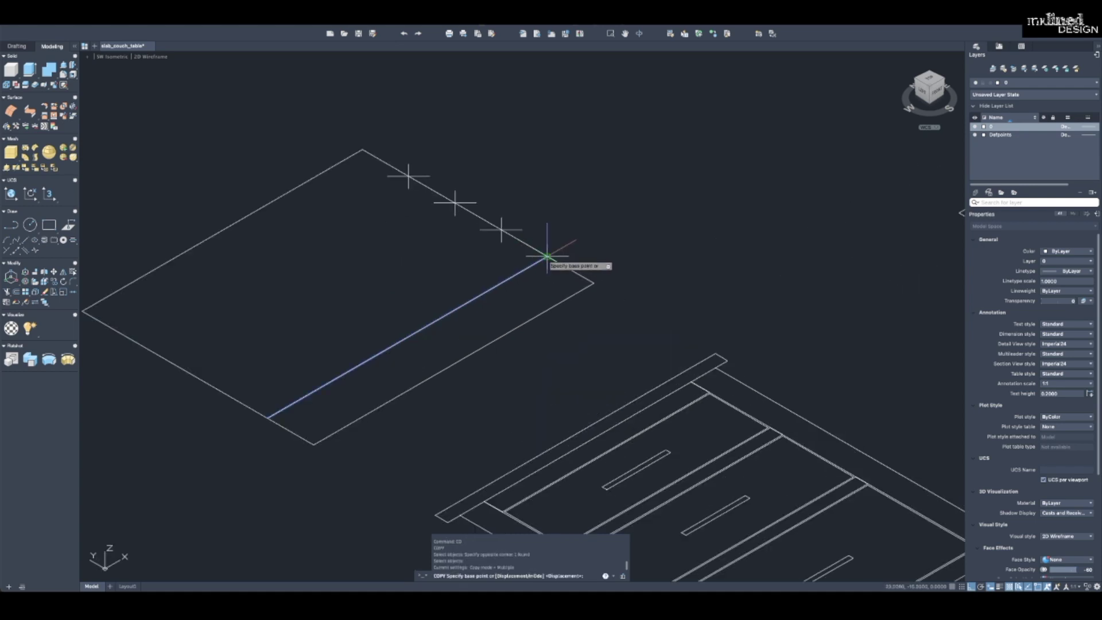
click(547, 256)
click(501, 229)
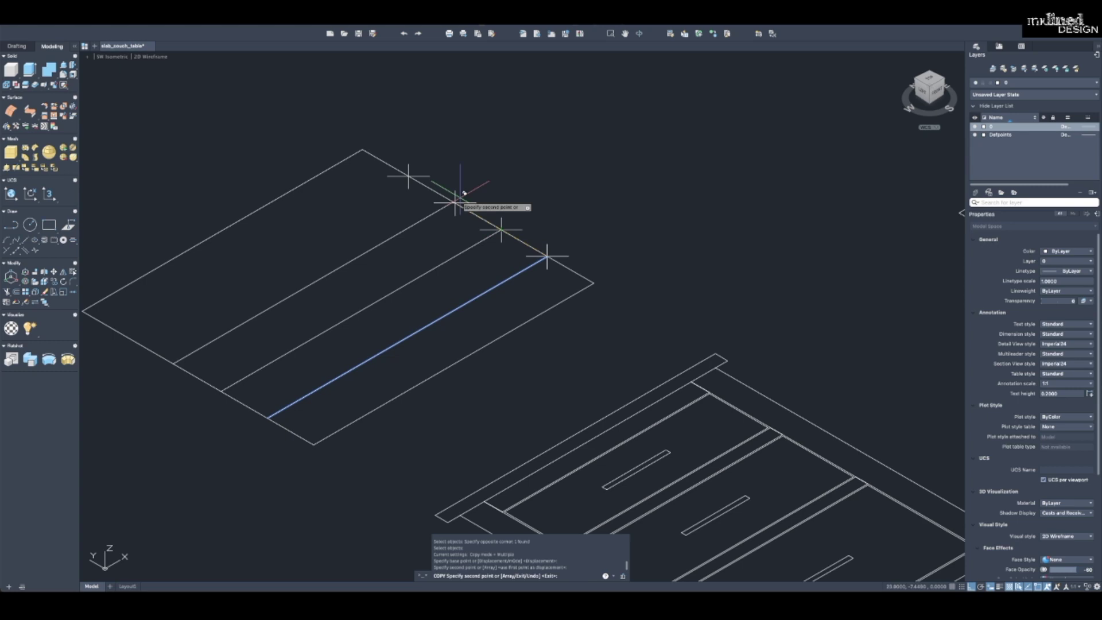
click(455, 202)
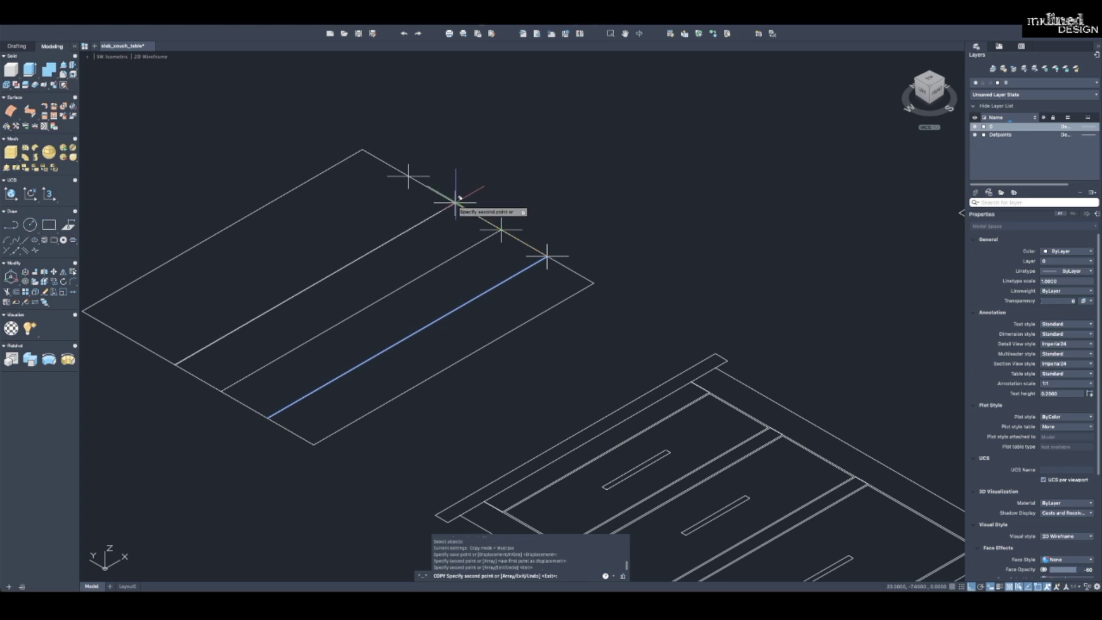
click(409, 176)
key(Escape)
key(Escape)
key(Escape)
key(Escape)
key(Escape)
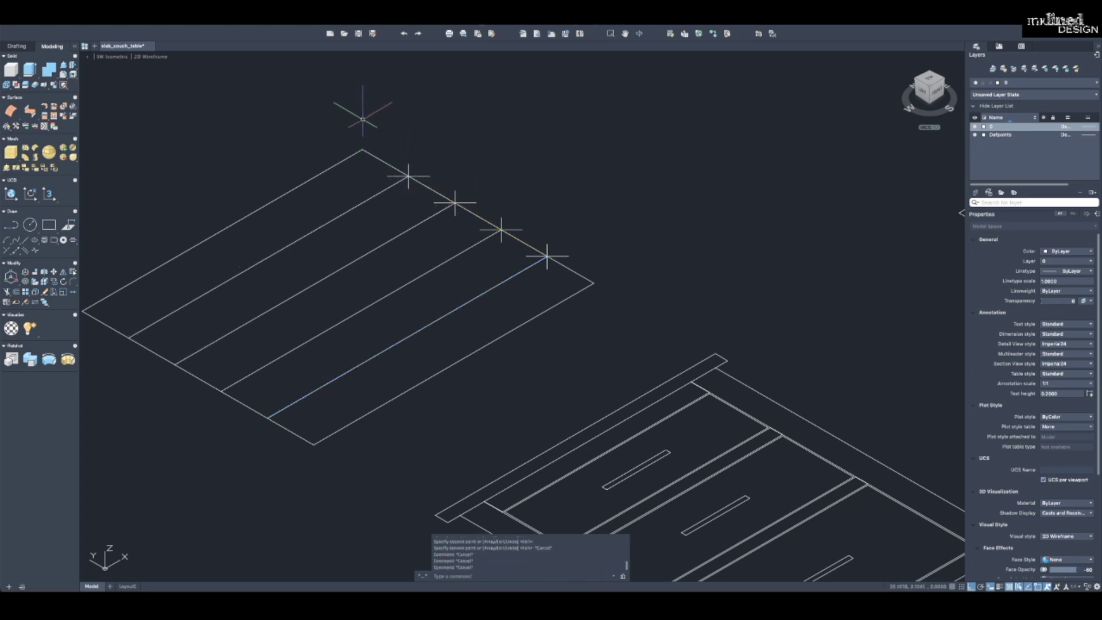
Erase all the division point markers along the edge of the top outline.
click(373, 130)
click(560, 270)
text(e)
key(Return)
click(554, 248)
click(578, 229)
key(Delete)
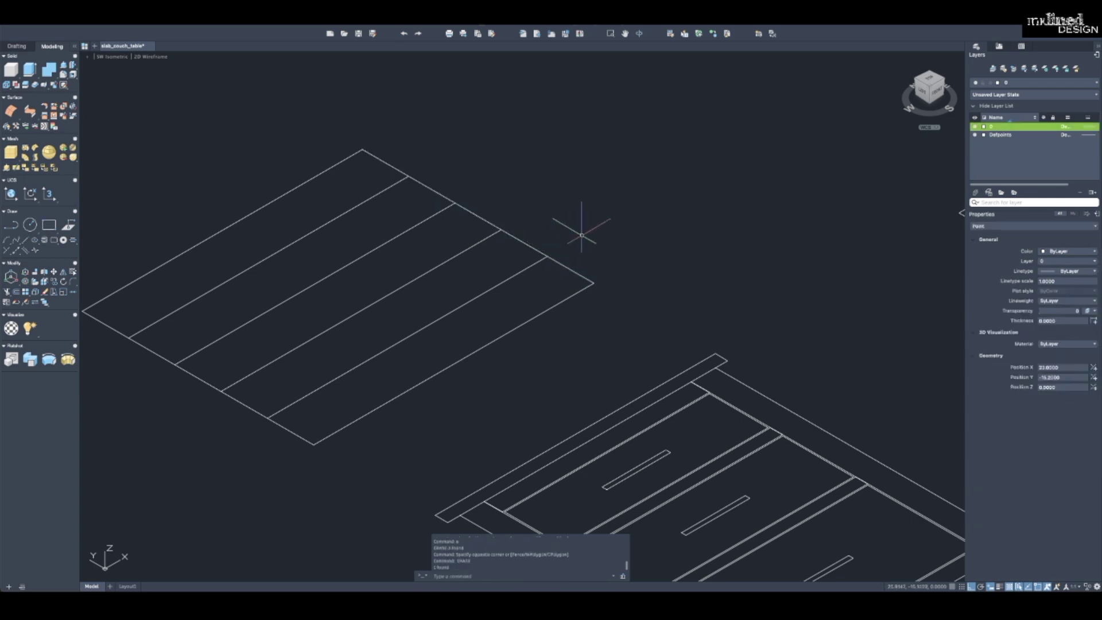
Press-pull the first three board areas of the top outline, starting from the rear edge, to a height of 1.
scroll(546, 233, down, 2)
middle_drag(522, 228, 479, 210)
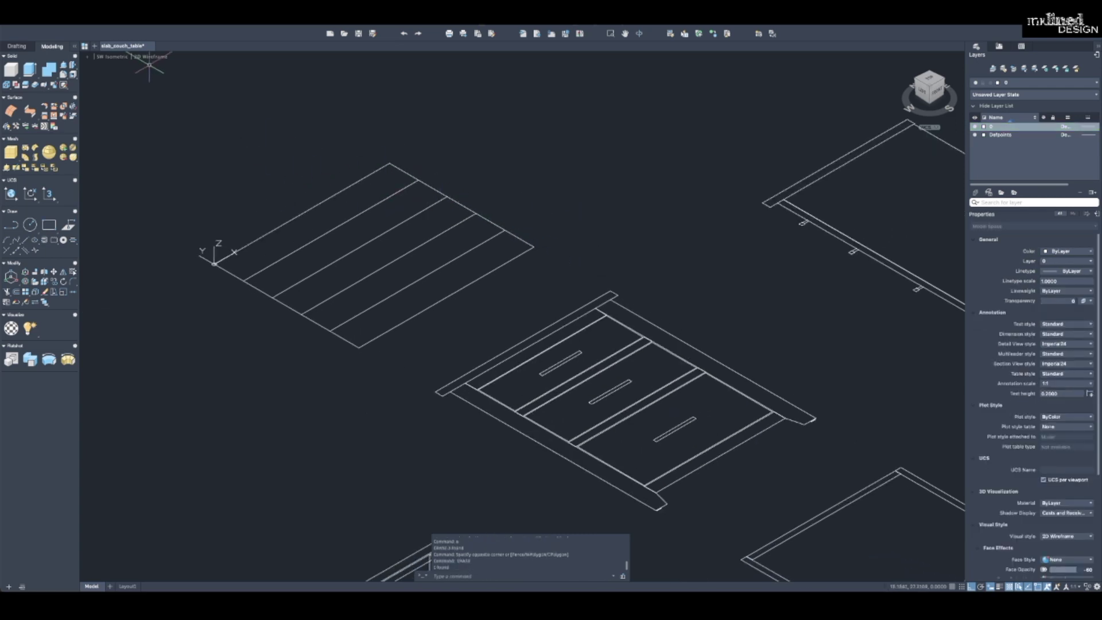
click(63, 67)
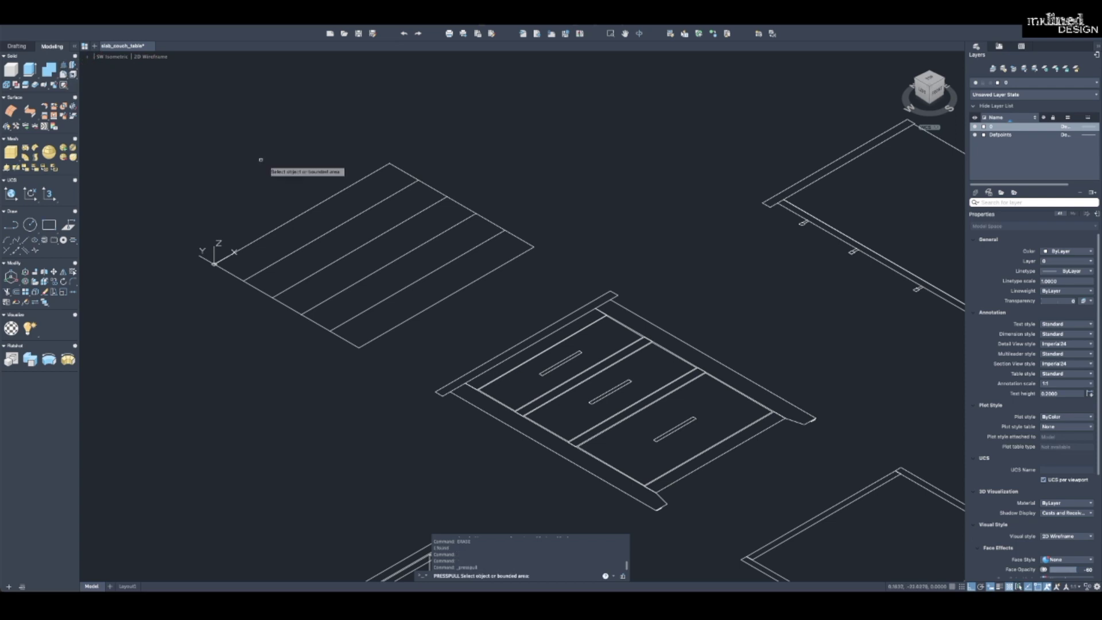
click(384, 179)
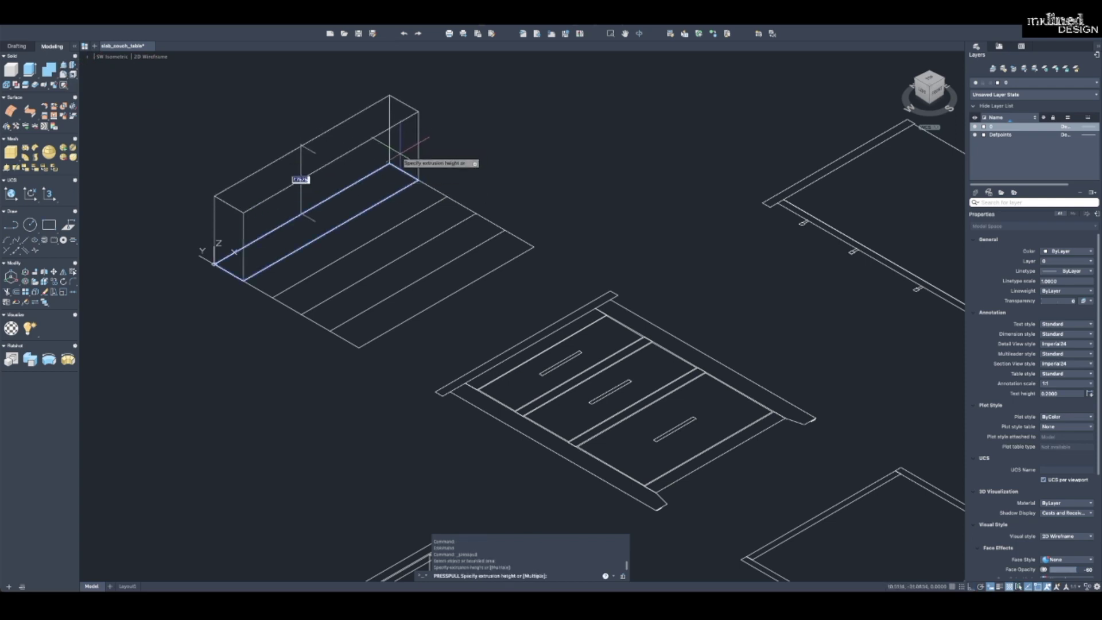
text(1)
key(Return)
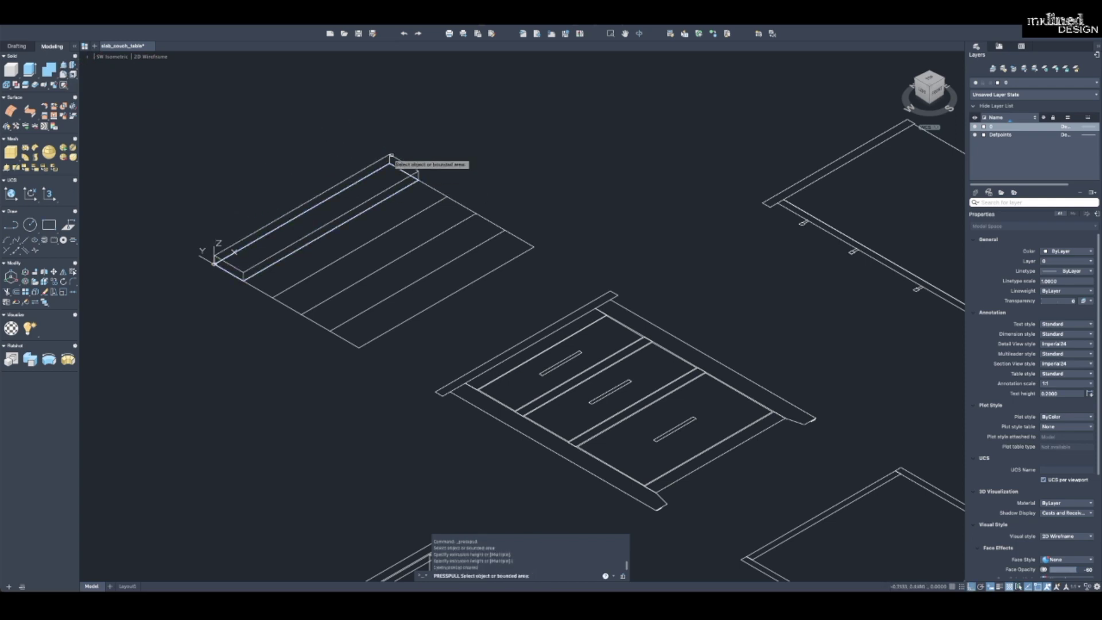
click(414, 195)
text(1)
key(Return)
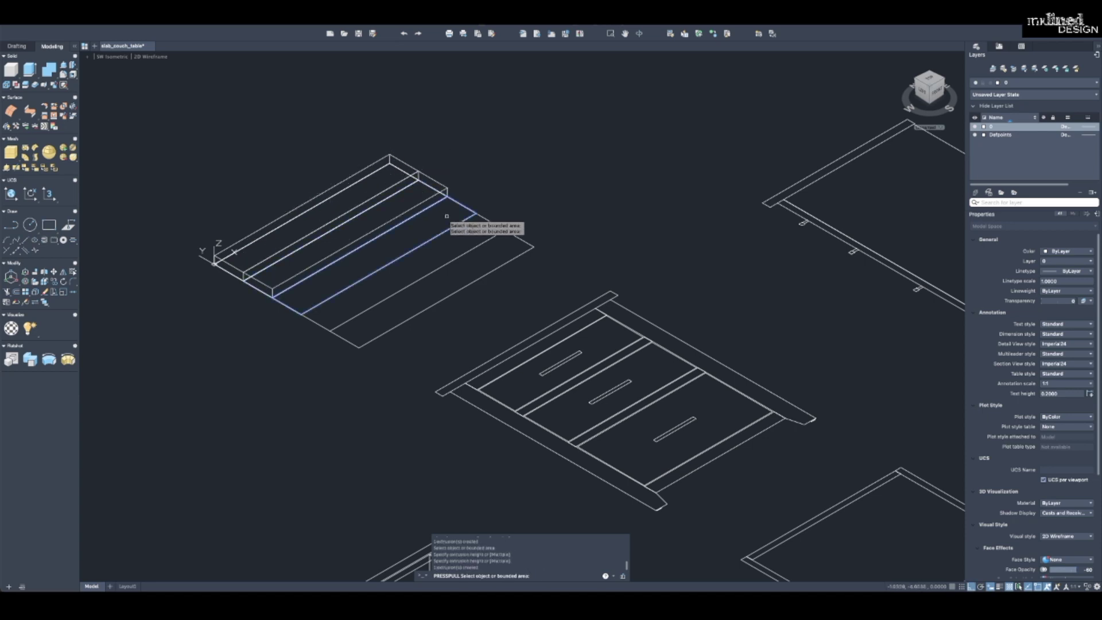
click(446, 216)
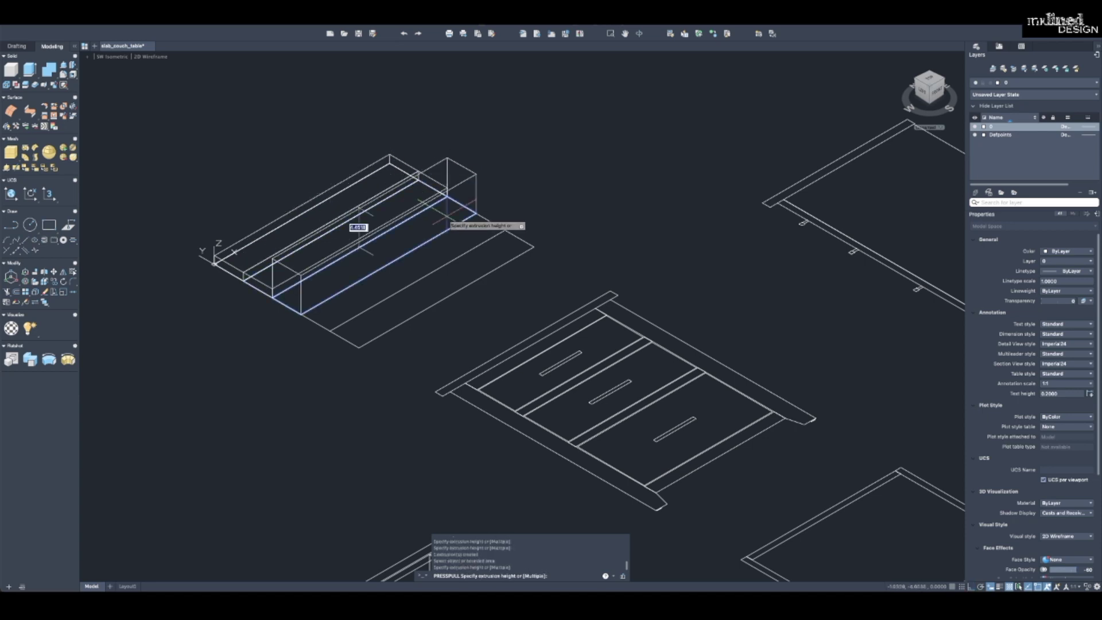
text(1)
key(Return)
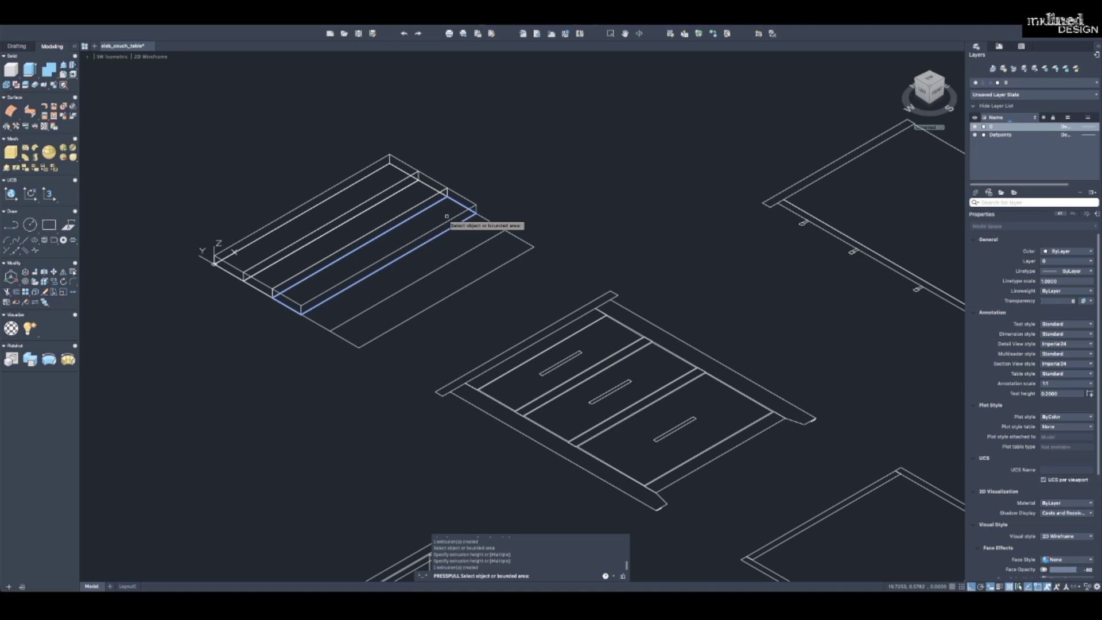
Press-pull the remaining two board areas to a height of 1 and end the command.
click(445, 226)
text(1)
key(Return)
click(479, 256)
text(1)
key(Return)
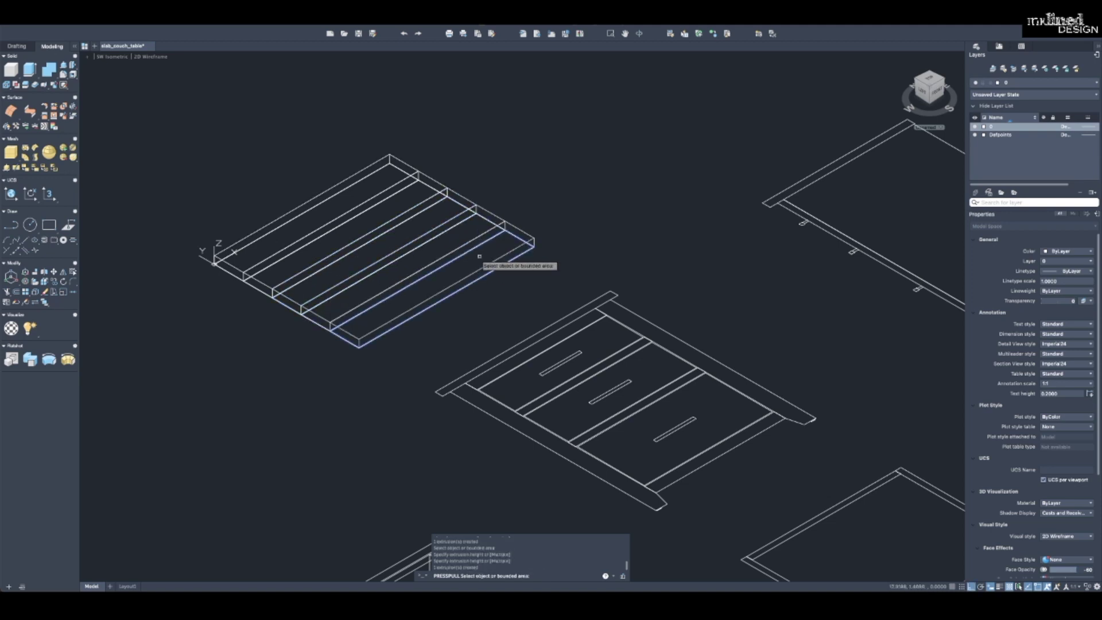
scroll(560, 250, down, 3)
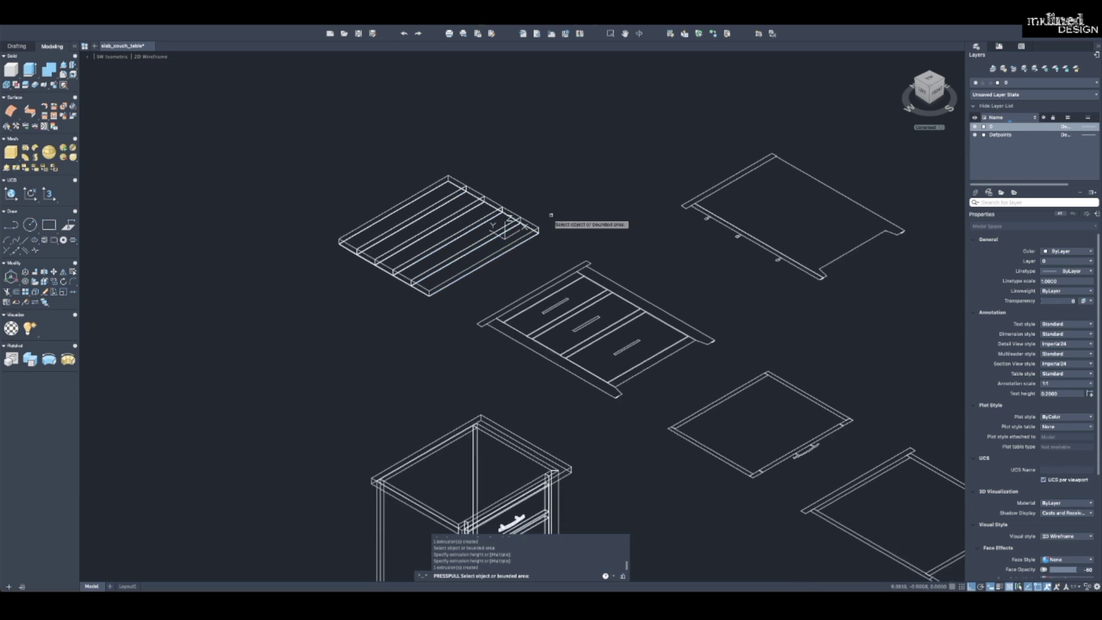
middle_drag(545, 212, 492, 172)
key(Escape)
key(Escape)
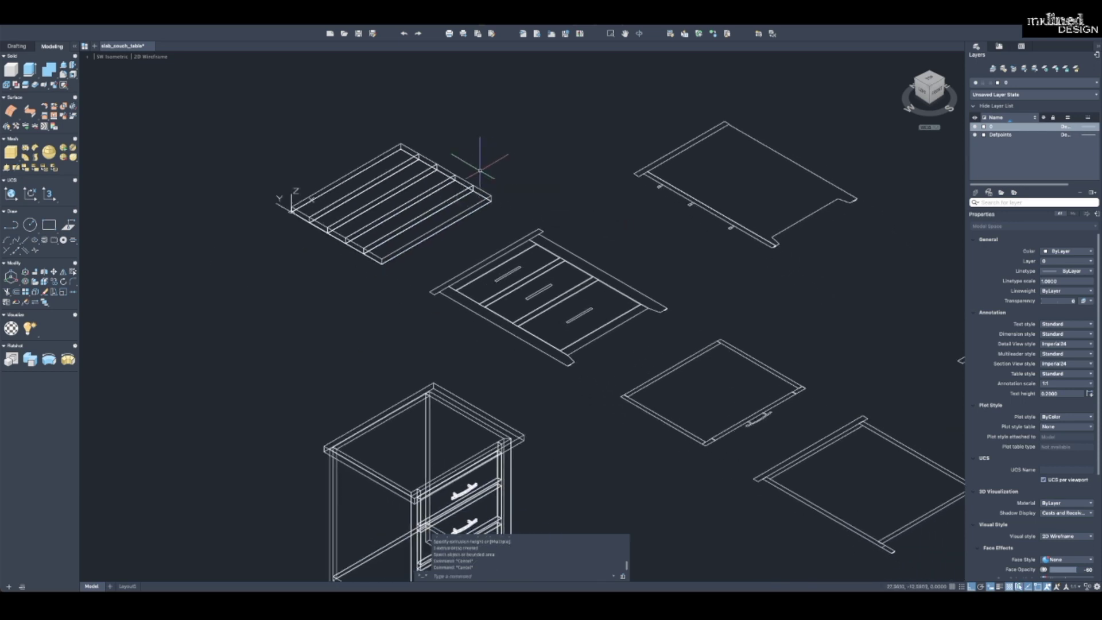
text(co)
key(Return)
scroll(475, 172, up, 2)
key(Escape)
Move the five extruded boards from their outer upper corner to the matching upper corner of the cabinet's top.
text(m)
key(Return)
click(474, 191)
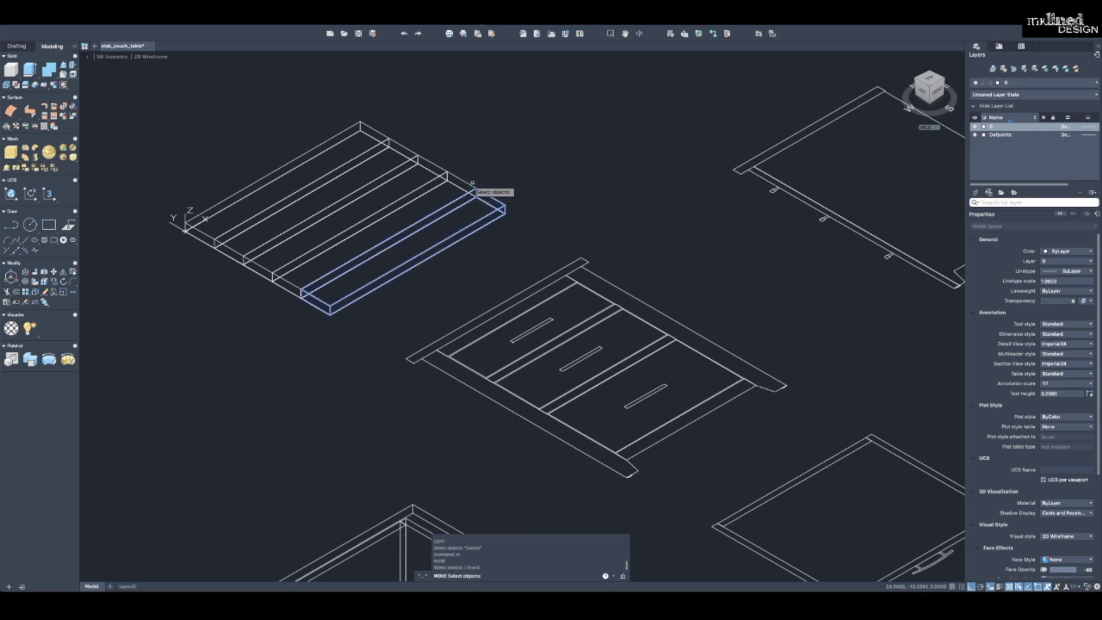
drag(469, 184, 476, 190)
click(427, 161)
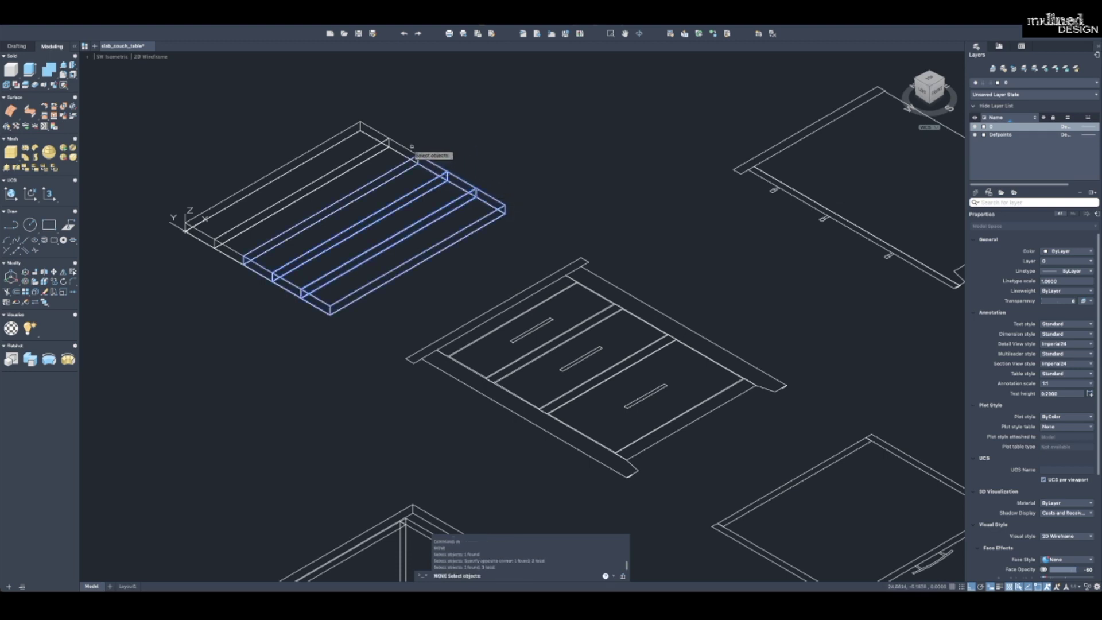
drag(407, 148, 397, 144)
click(383, 135)
scroll(419, 121, down, 2)
key(Return)
scroll(467, 167, up, 4)
click(476, 169)
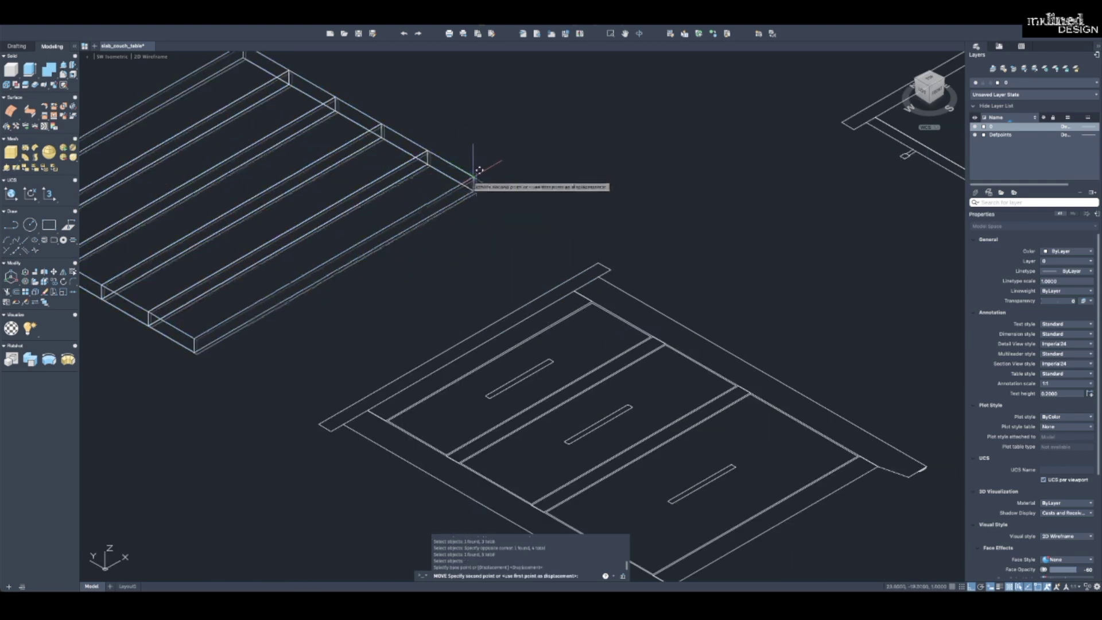
scroll(426, 105, down, 4)
scroll(453, 344, up, 4)
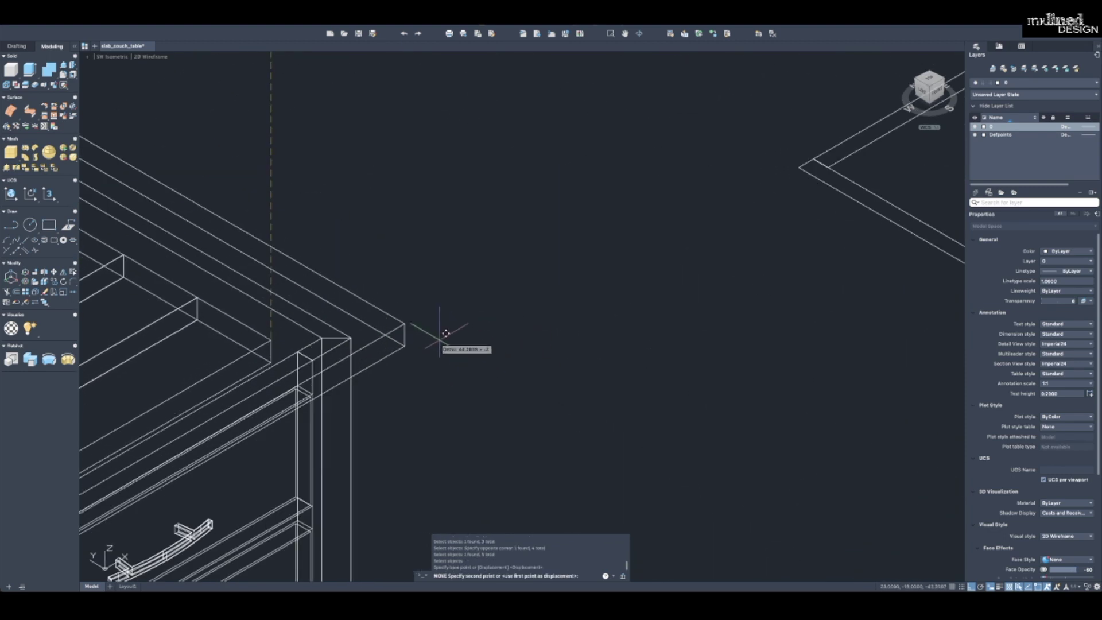
click(406, 322)
Examine how the boards sit on top of the cabinet.
scroll(460, 295, down, 3)
scroll(436, 286, down, 3)
scroll(436, 286, up, 5)
scroll(453, 294, down, 1)
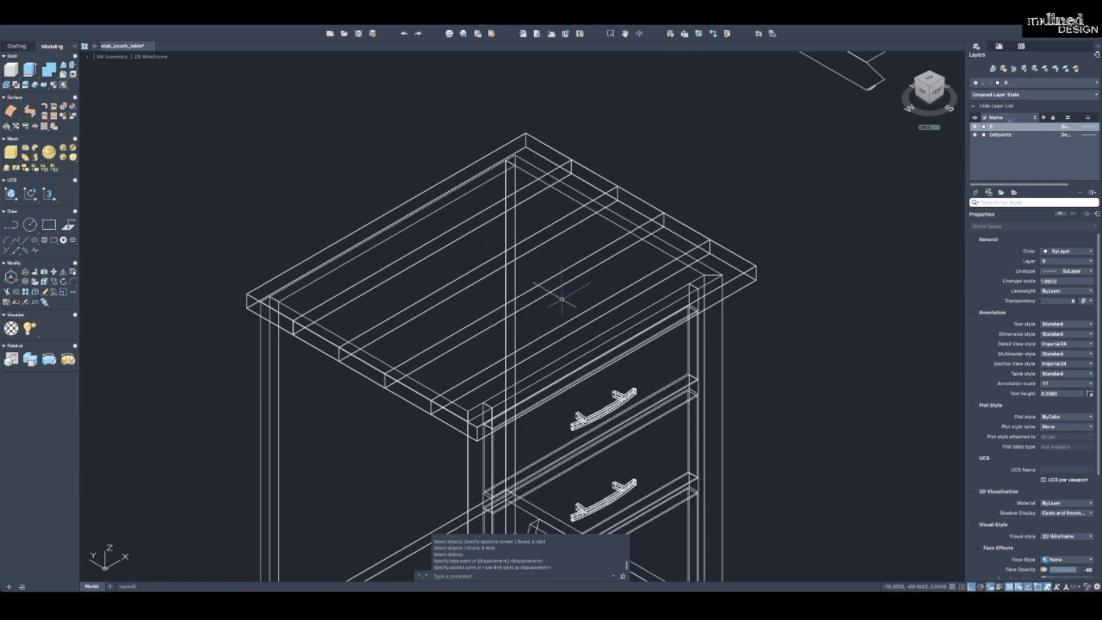
scroll(568, 268, up, 3)
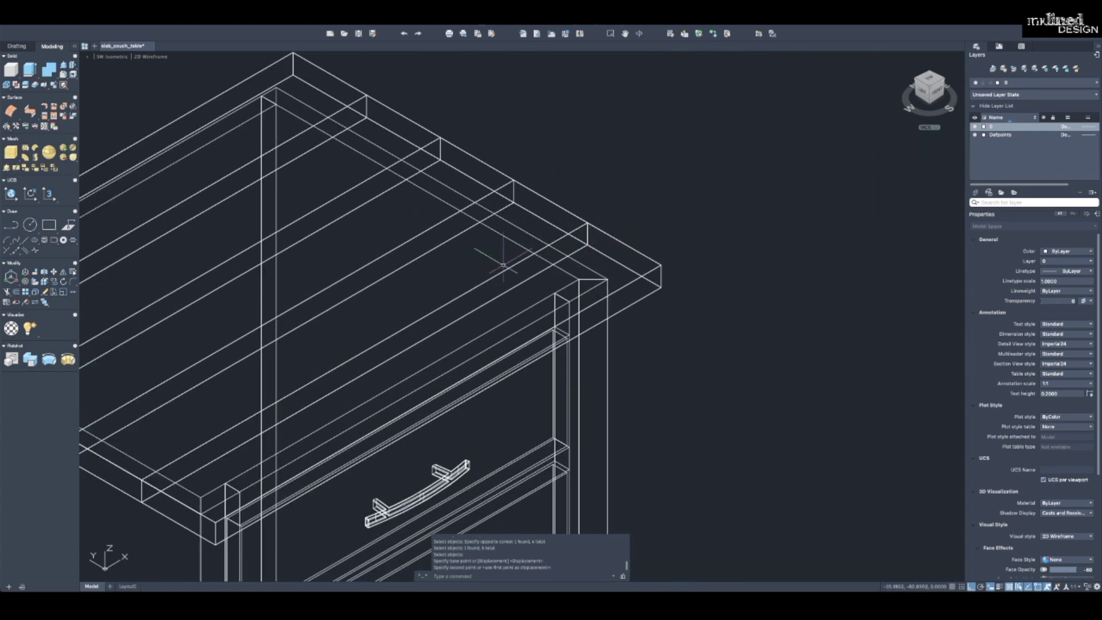
scroll(496, 265, down, 3)
scroll(495, 266, down, 2)
key(Escape)
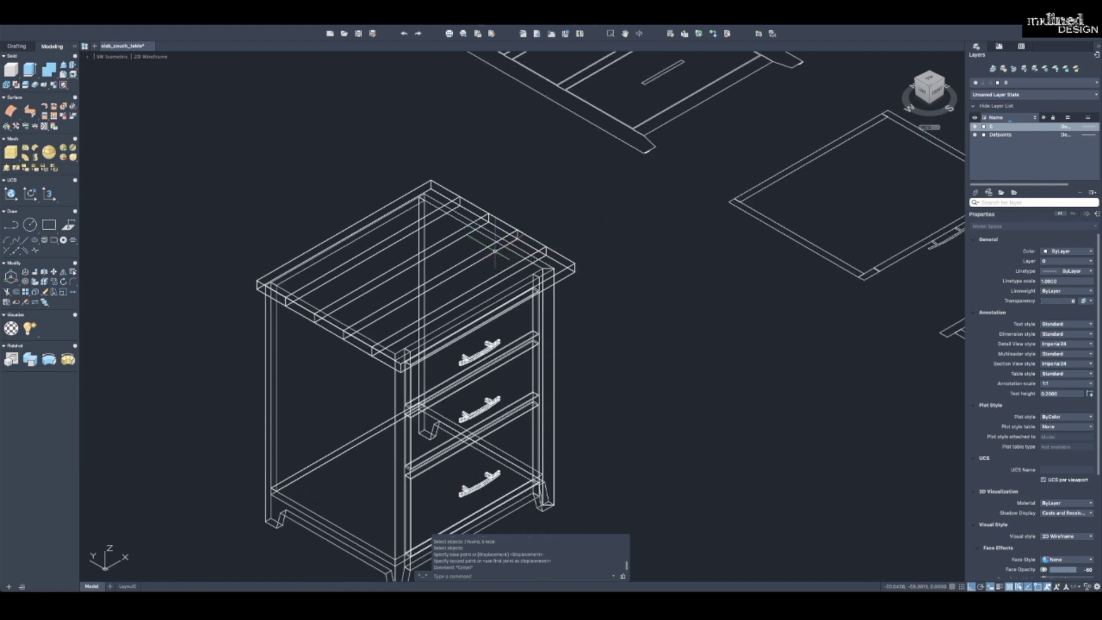
Try a short line outward from the cabinet top's front corner, parallel to the boards, and erase it.
text(l)
key(Return)
click(573, 265)
key(Escape)
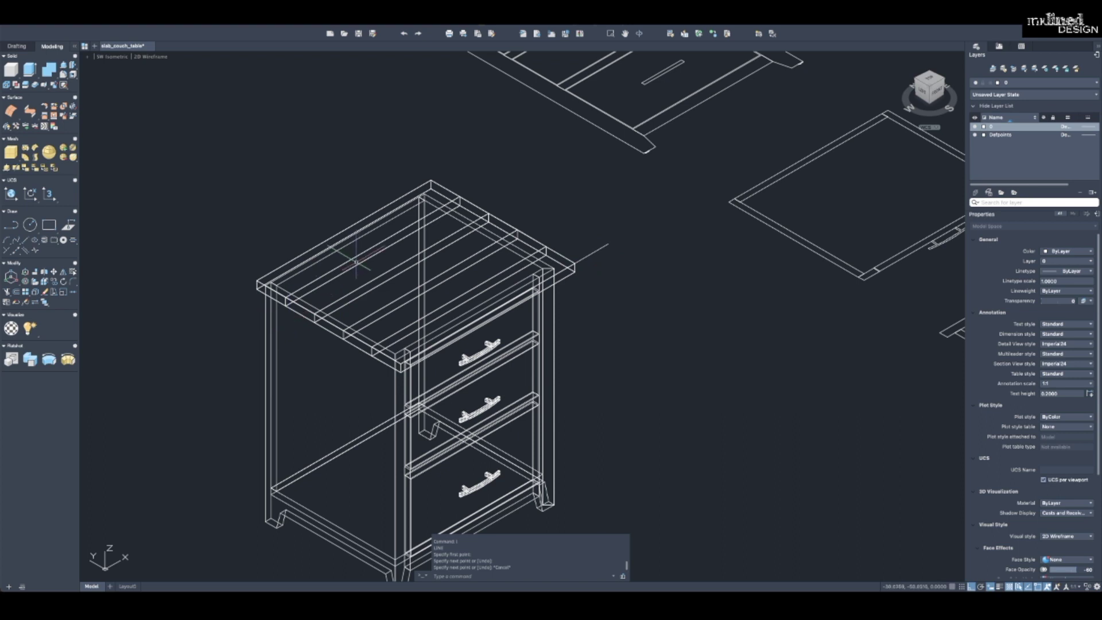
scroll(498, 252, down, 3)
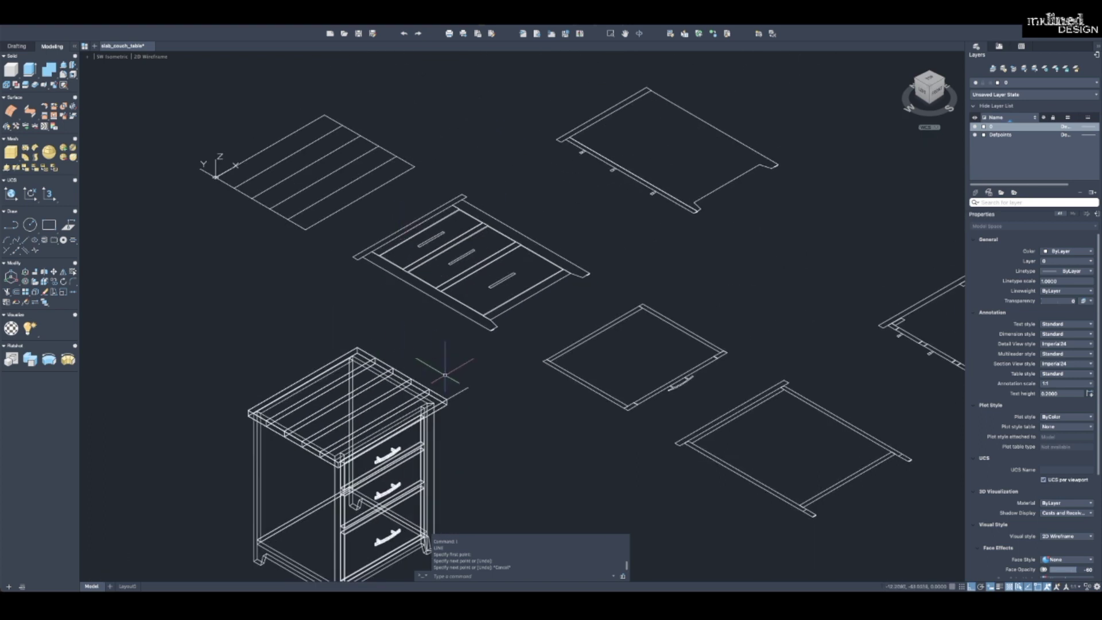
scroll(453, 379, up, 6)
click(457, 386)
text(e)
key(Return)
key(Escape)
key(Escape)
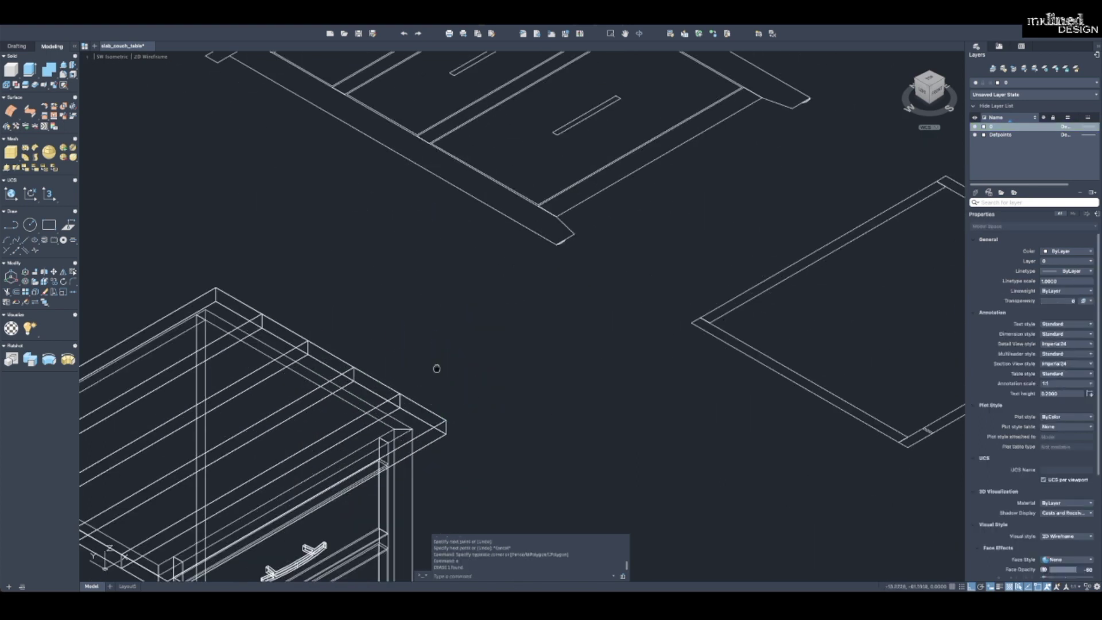
Move the front board 2 units away from its place on the cabinet top.
middle_drag(438, 369, 484, 317)
text(m)
key(Return)
click(452, 355)
key(Return)
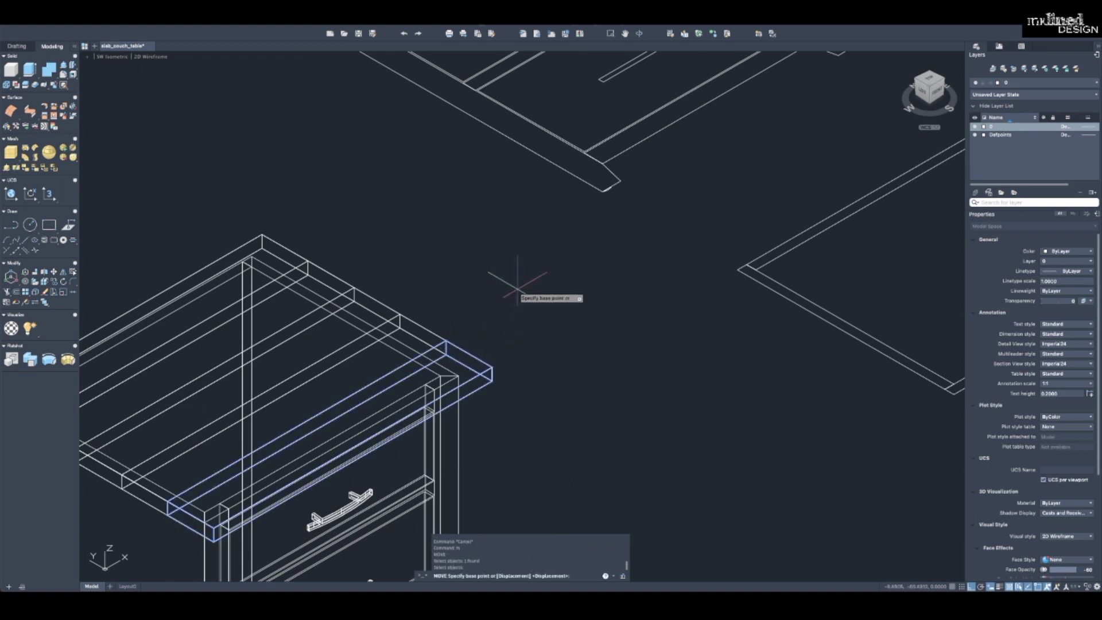
click(517, 288)
text(2)
key(Return)
key(Escape)
Erase the original one-piece top slab that occupies the same place as the boards.
click(485, 365)
text(e)
key(Return)
key(Escape)
key(Escape)
Move the front board 2 units back into place beside the other boards.
text(m)
key(Return)
click(466, 379)
click(467, 380)
click(472, 386)
click(480, 381)
key(Return)
click(483, 376)
text(2)
key(Return)
key(Escape)
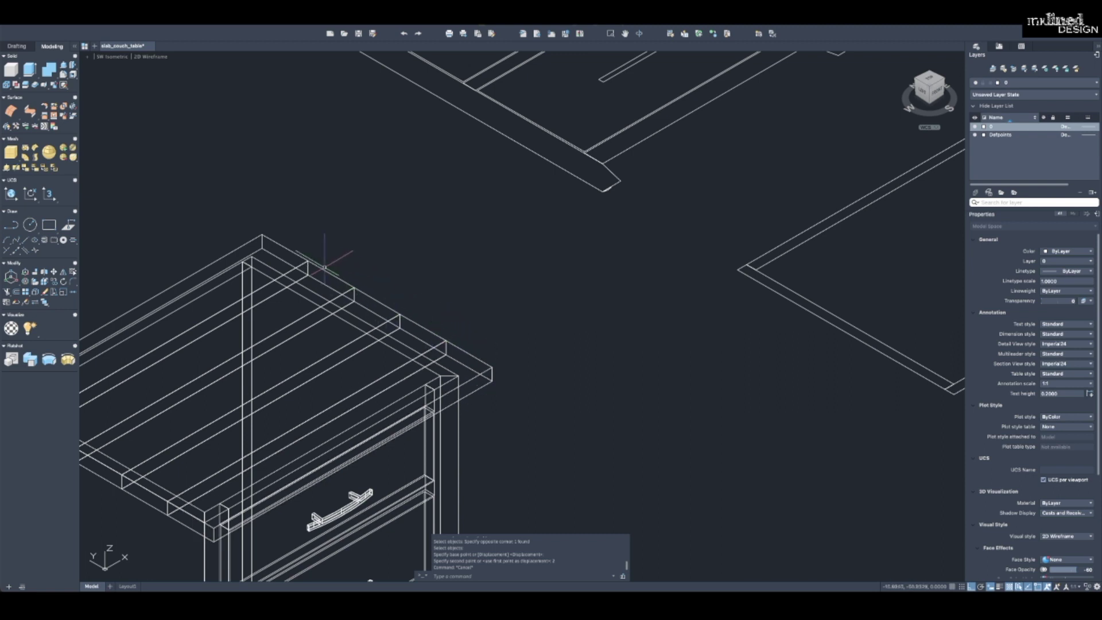
scroll(330, 260, down, 3)
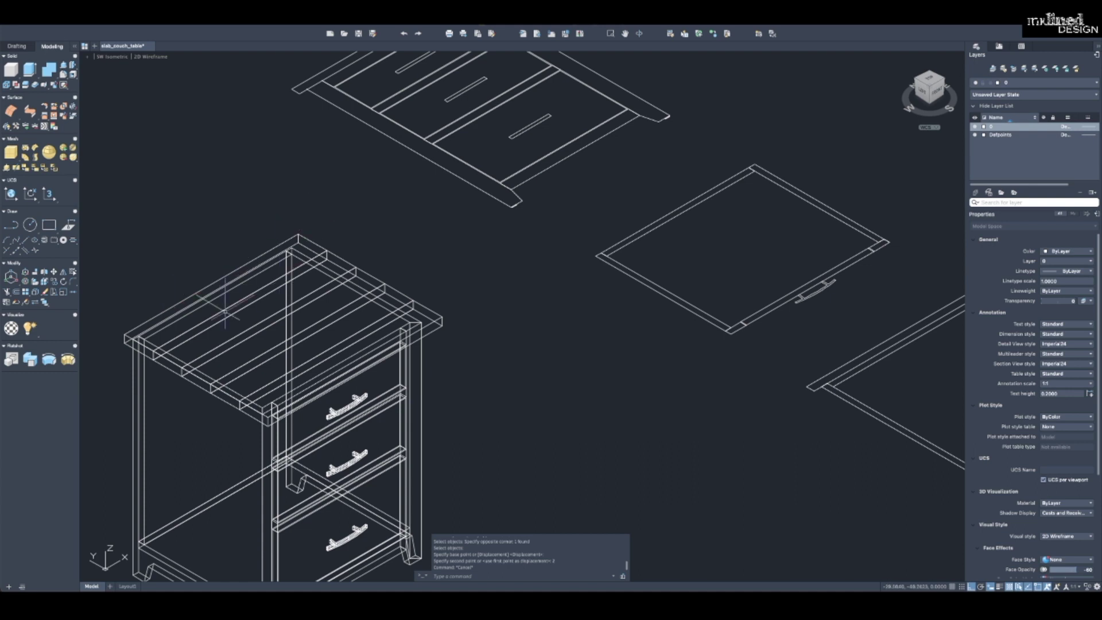
middle_drag(458, 340, 443, 259)
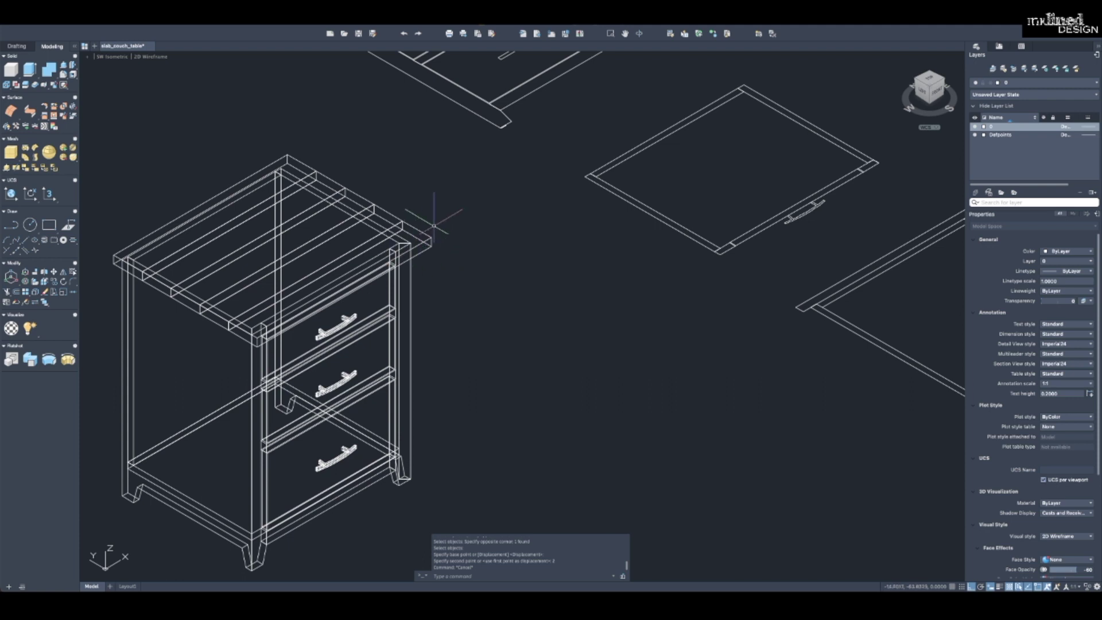
middle_drag(384, 257, 379, 244)
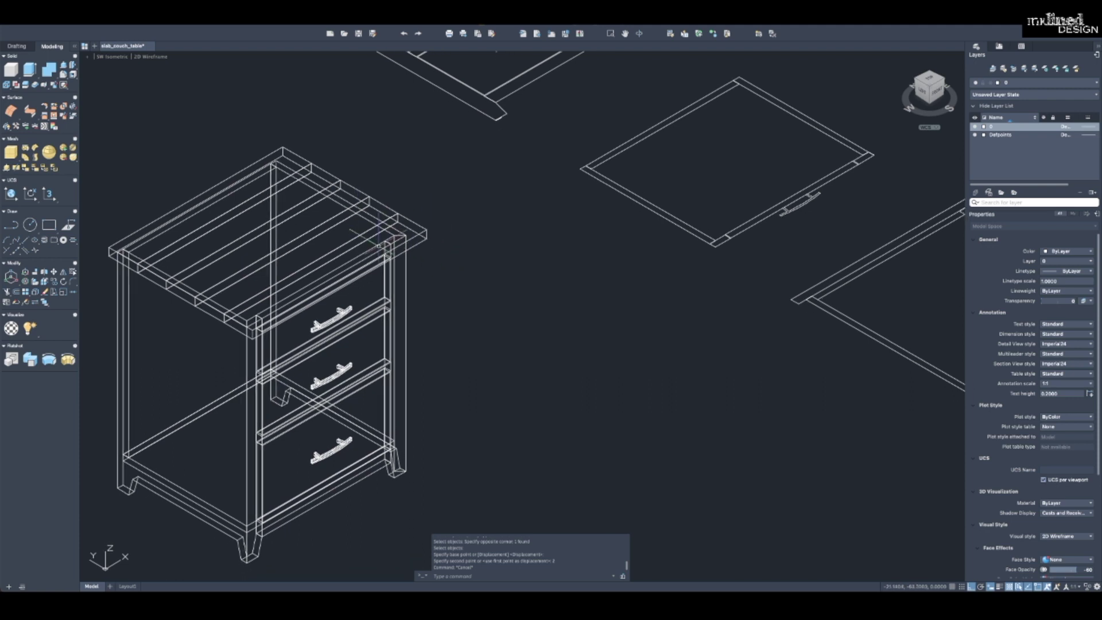
scroll(381, 244, down, 4)
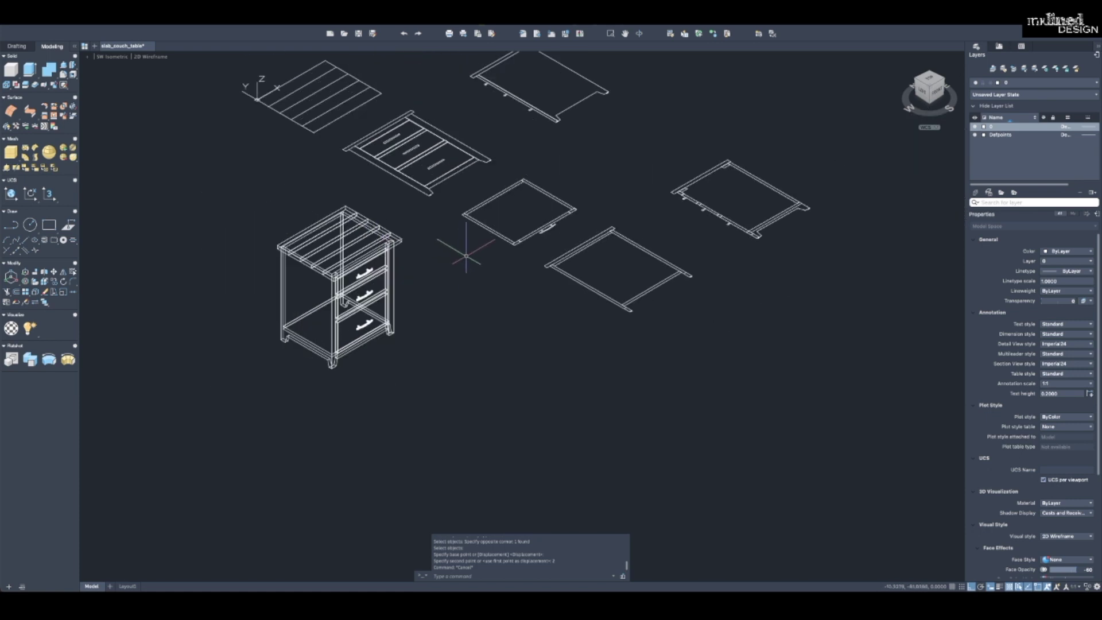